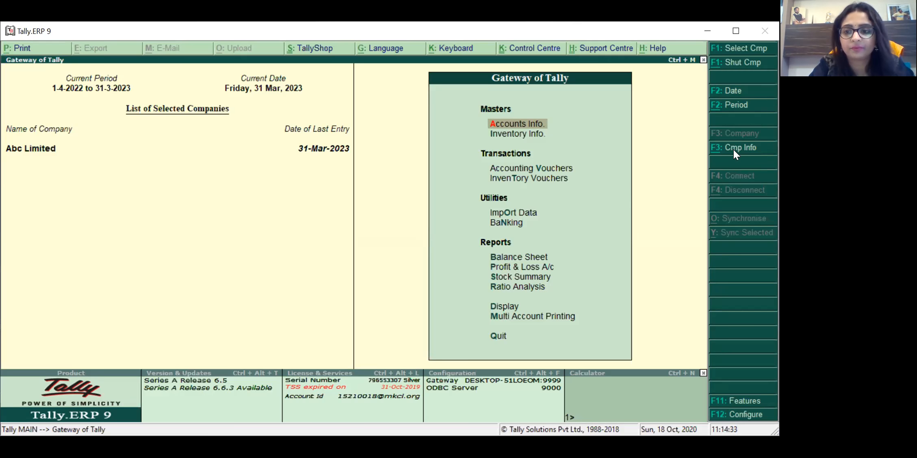
Step: Open the Company Info. menu and highlight Create Company
{"action": "left_click", "coordinate": [734, 149]}
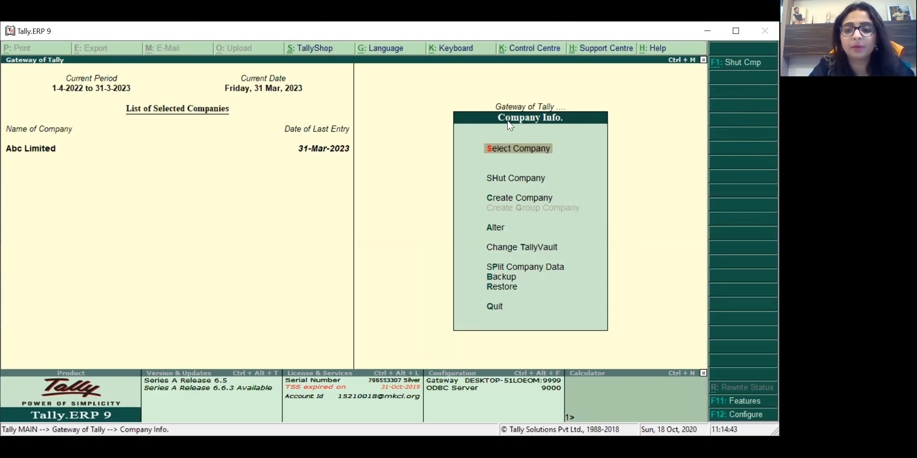
{"action": "key", "text": "Down"}
{"action": "key", "text": "Down"}
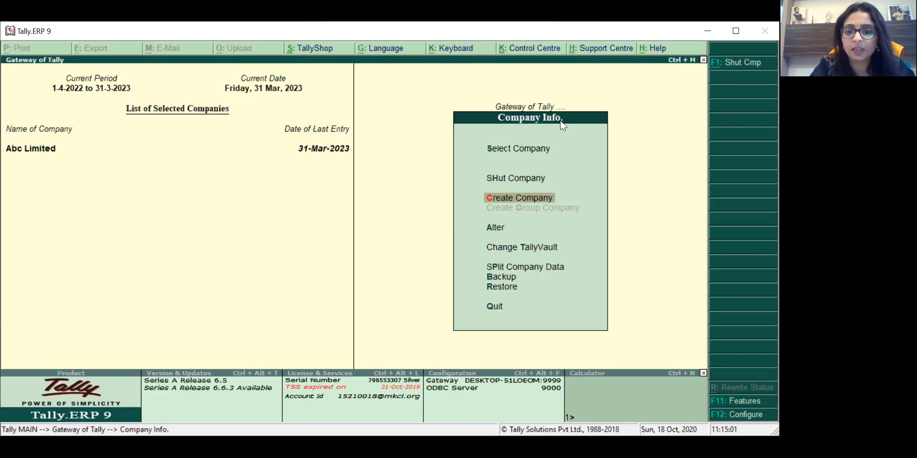
{"action": "key", "text": "Up"}
{"action": "key", "text": "Down"}
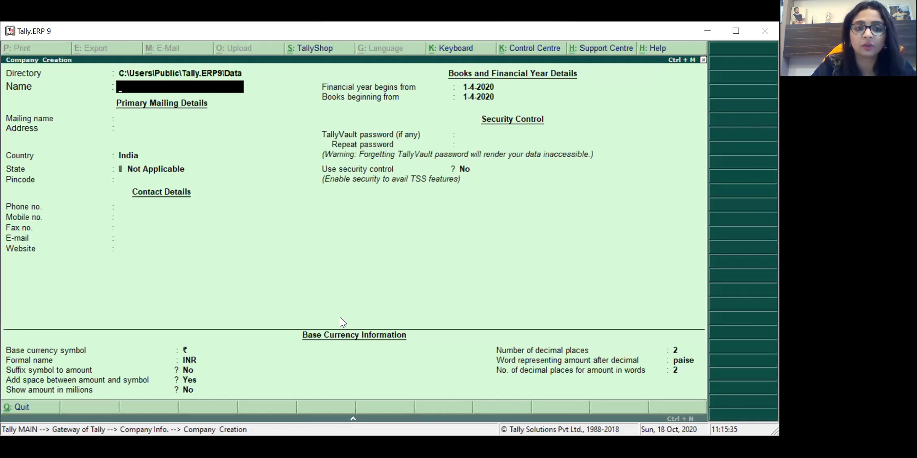
Step: Name the new company 'Neha Pvt Ltd.', removing the stray trailing 's'
{"action": "type", "text": "Ne"}
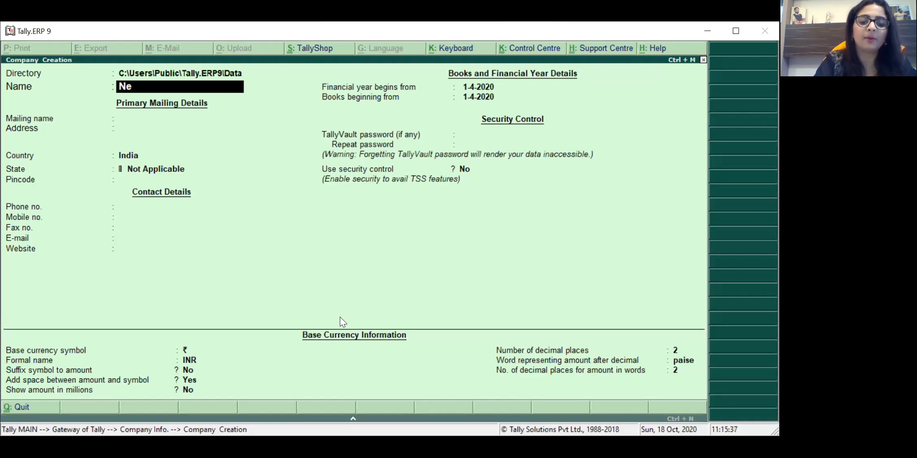
{"action": "type", "text": "ha Pvt Ltds"}
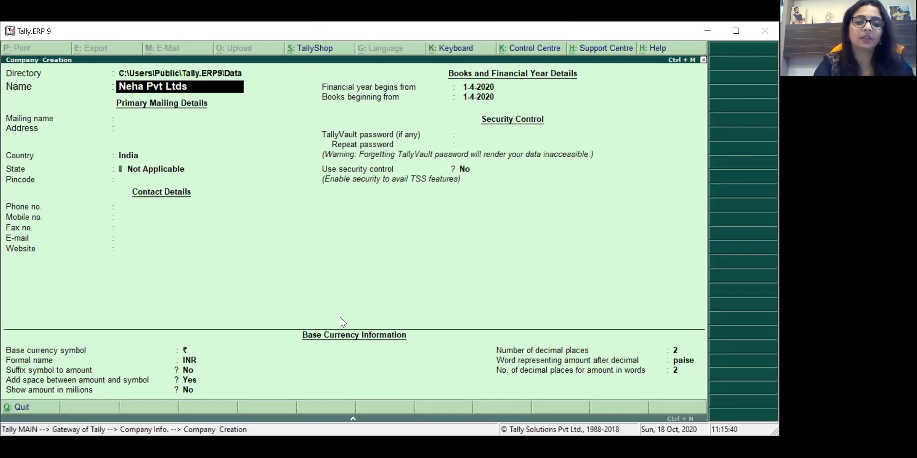
{"action": "key", "text": "BackSpace"}
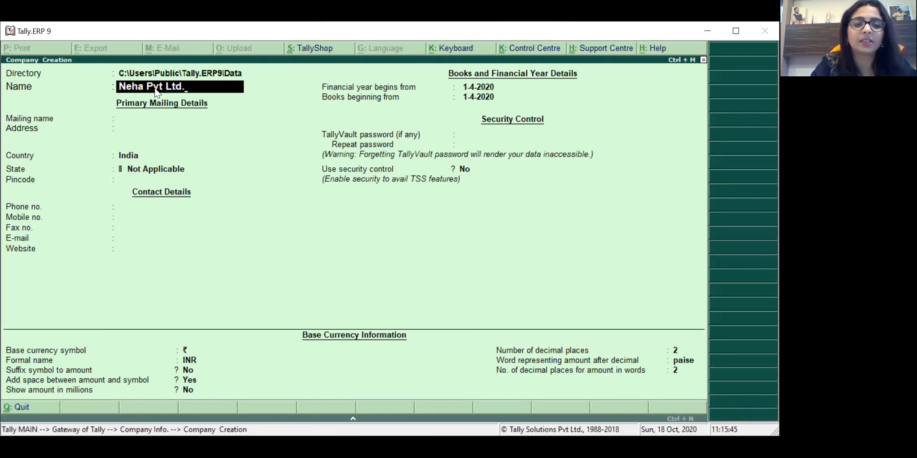
{"action": "key", "text": "Return"}
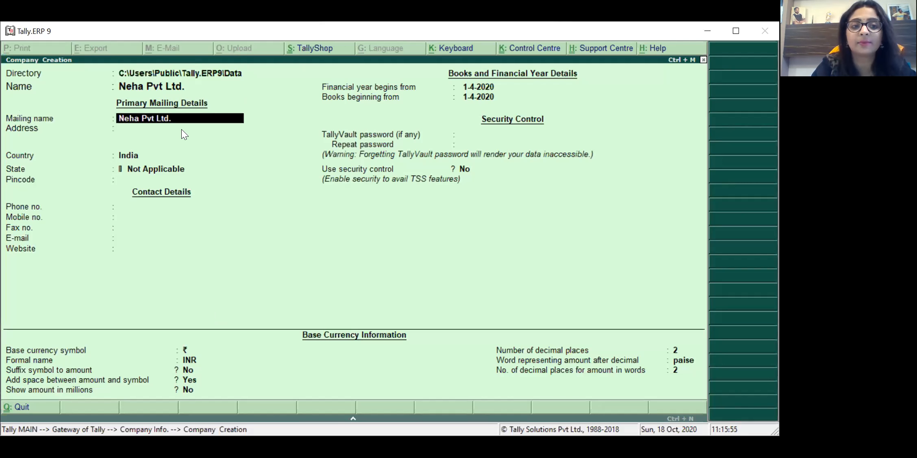
Step: Keep the mailing name and enter the company's street and city address on two lines
{"action": "key", "text": "Return"}
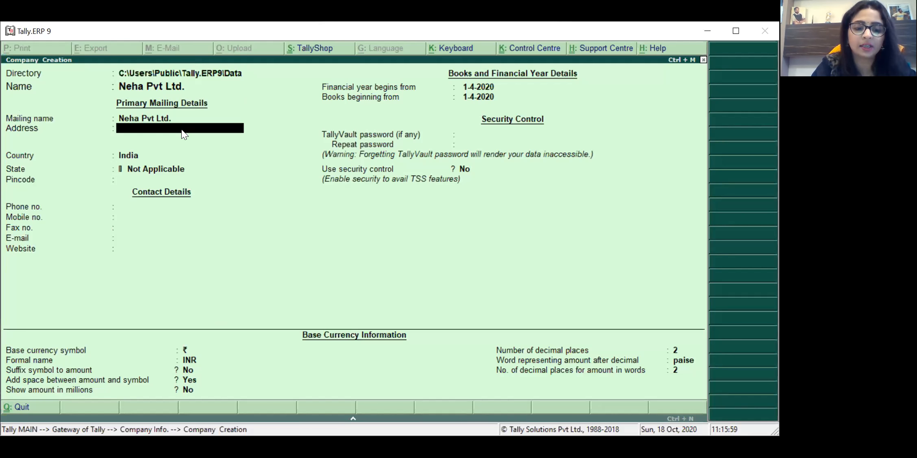
{"action": "type", "text": "100"}
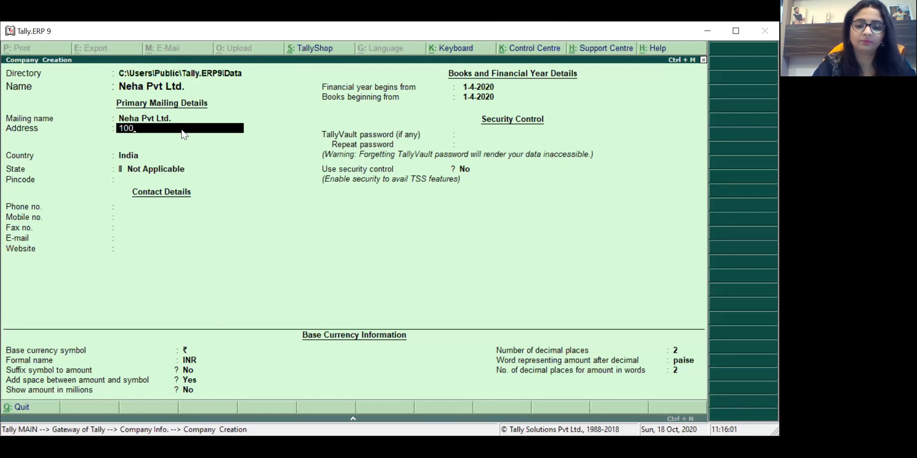
{"action": "type", "text": " ft Road, Mg"}
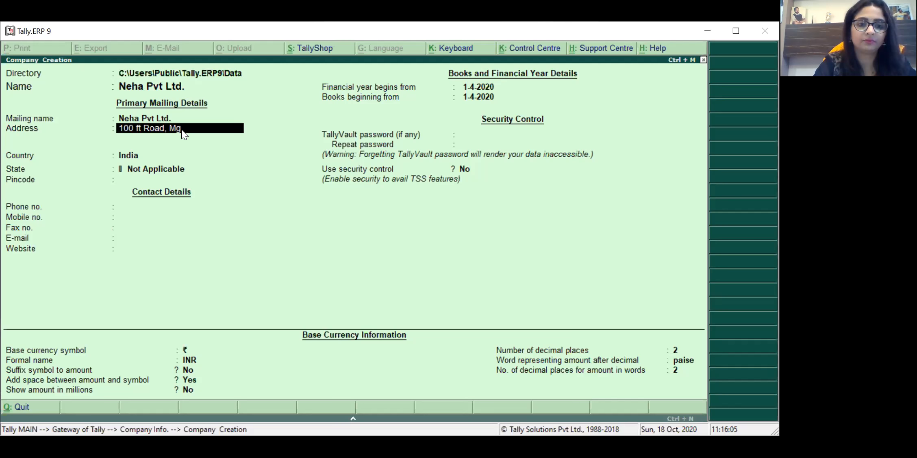
{"action": "type", "text": " Chowk"}
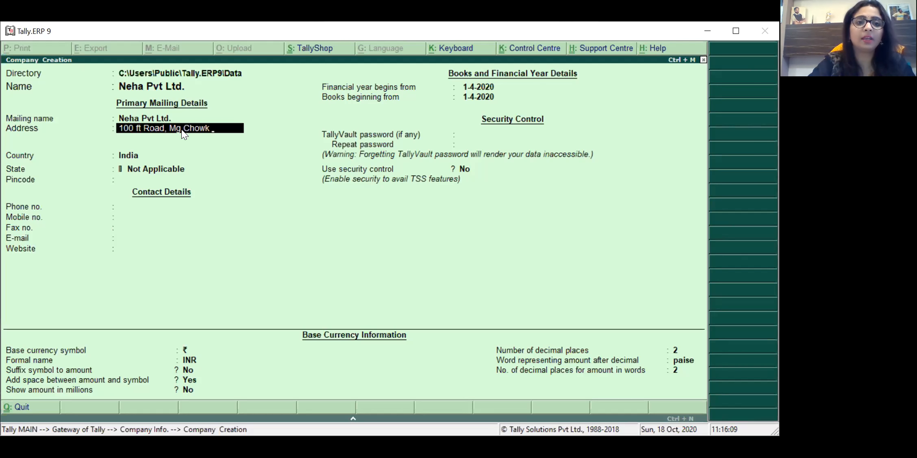
{"action": "key", "text": "Return"}
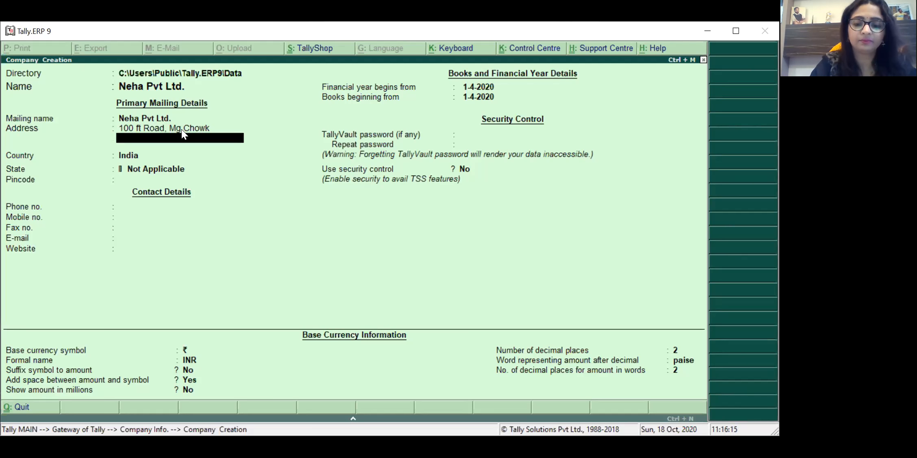
{"action": "type", "text": "Pune,"}
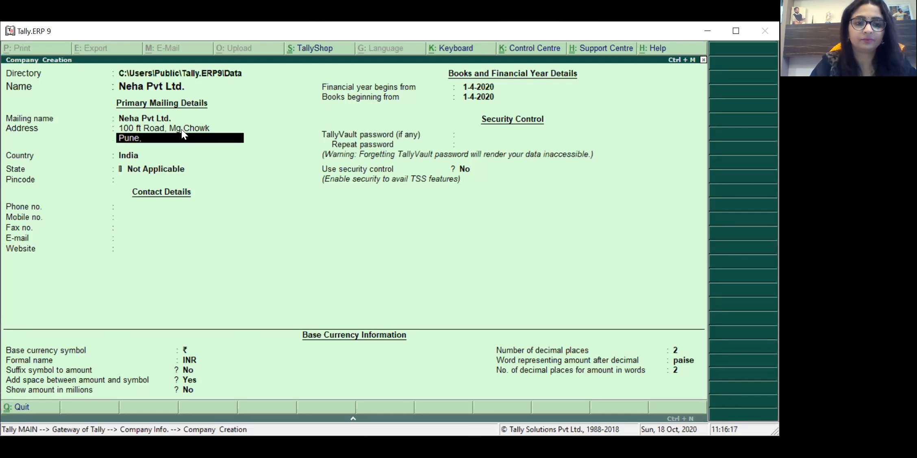
{"action": "type", "text": " 41"}
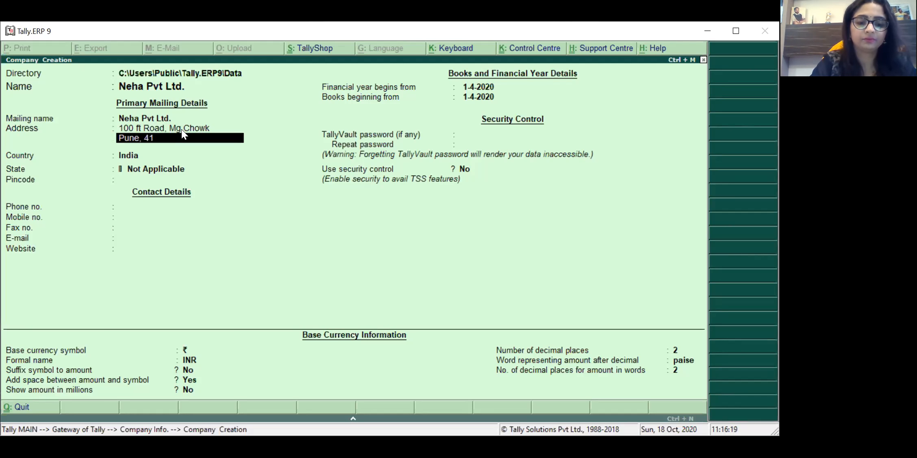
{"action": "type", "text": "1017"}
{"action": "key", "text": "Return"}
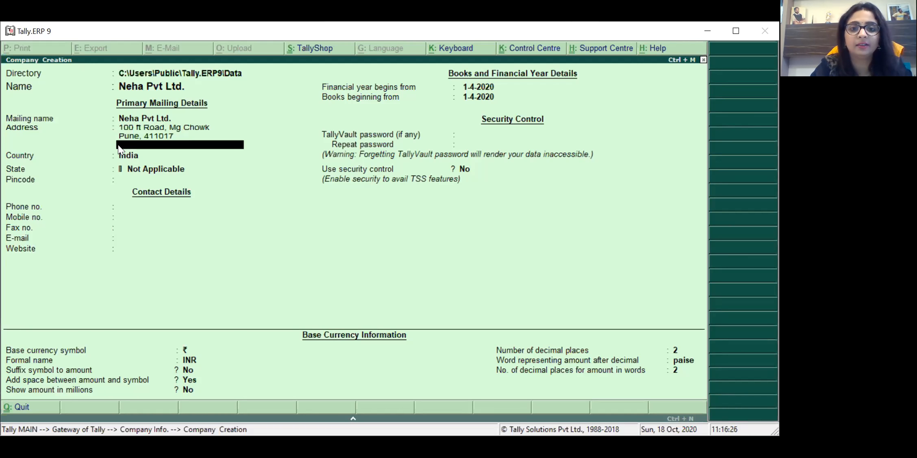
Step: Keep India as the country, choose Maharashtra as the state, and enter the PIN code
{"action": "key", "text": "Return"}
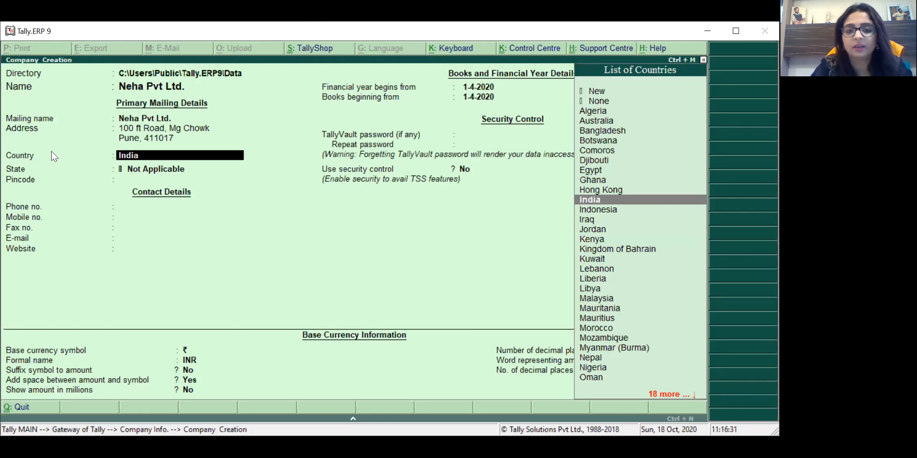
{"action": "key", "text": "Return"}
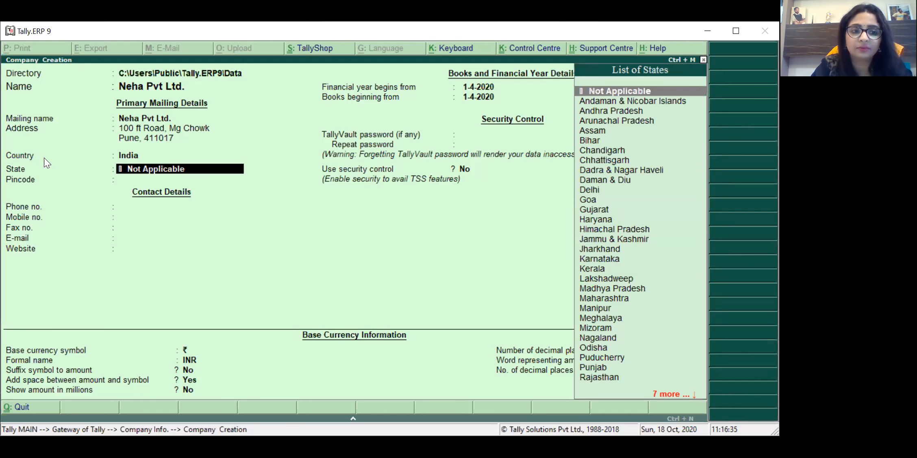
{"action": "type", "text": "Maha"}
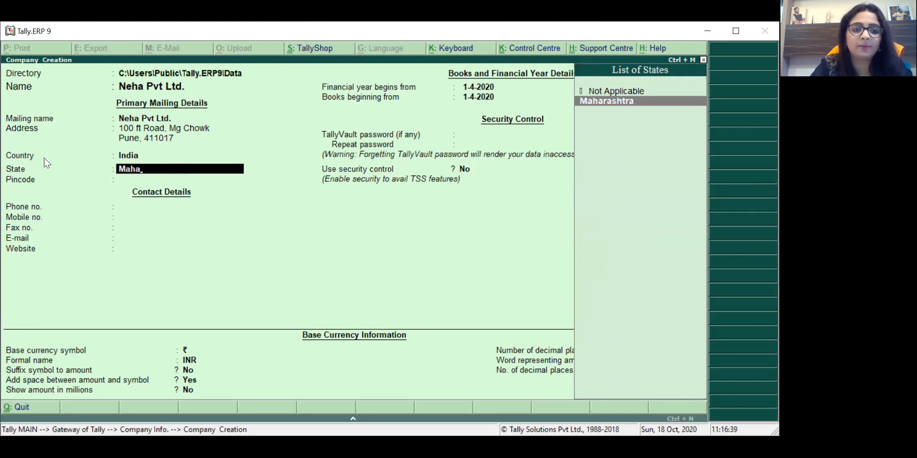
{"action": "key", "text": "Return"}
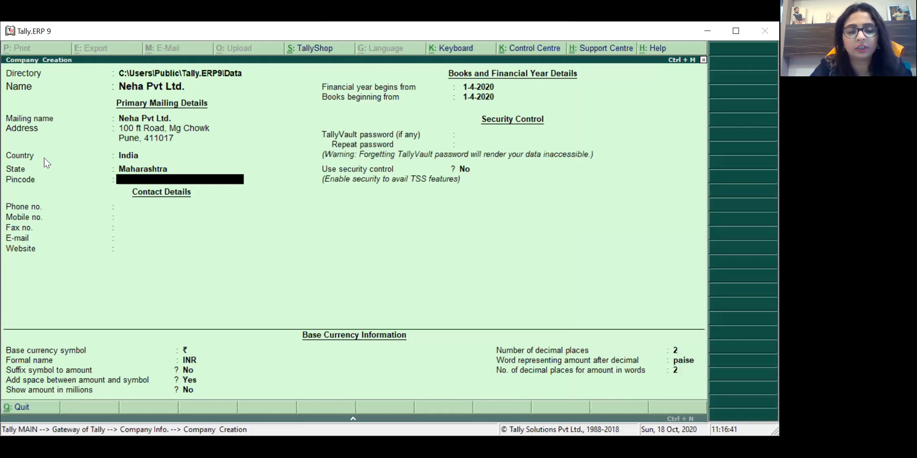
{"action": "type", "text": "411017"}
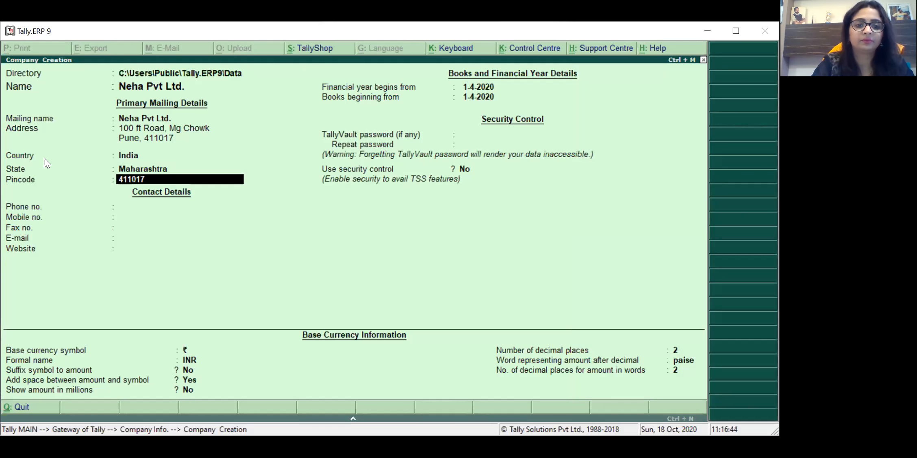
{"action": "key", "text": "Return"}
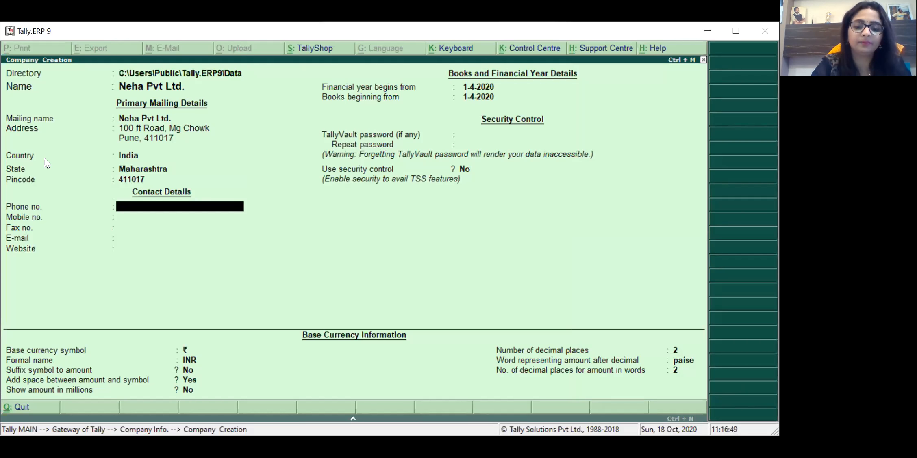
Step: Enter the company's phone and mobile numbers, leaving fax, e-mail and website blank
{"action": "type", "text": "70202"}
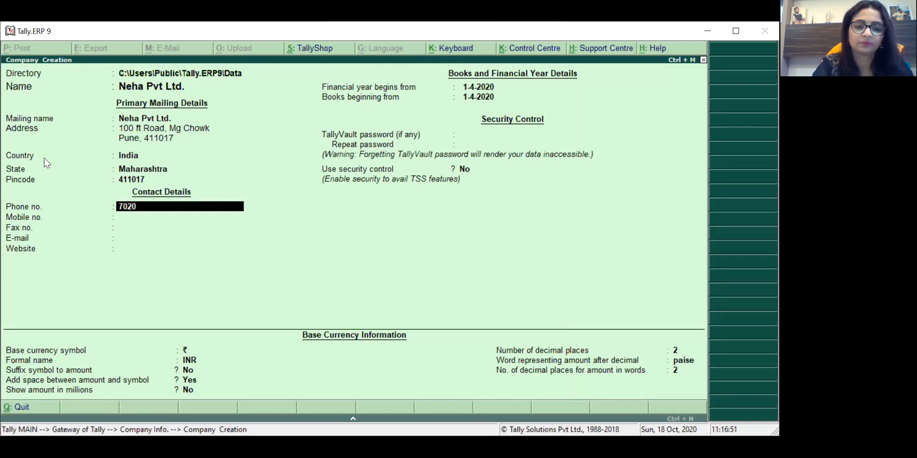
{"action": "key", "text": "BackSpace"}
{"action": "key", "text": "BackSpace"}
{"action": "key", "text": "BackSpace"}
{"action": "key", "text": "BackSpace"}
{"action": "key", "text": "BackSpace"}
{"action": "type", "text": "023"}
{"action": "key", "text": "BackSpace"}
{"action": "type", "text": "2-"}
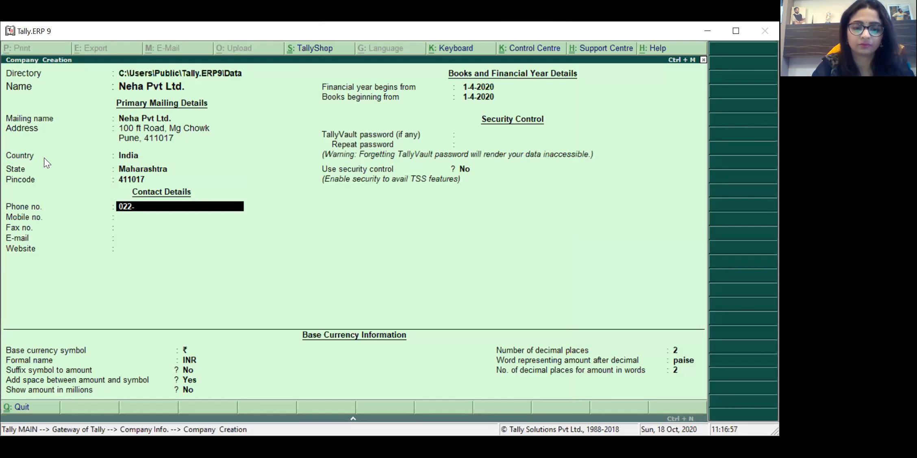
{"action": "type", "text": "12345"}
{"action": "key", "text": "Return"}
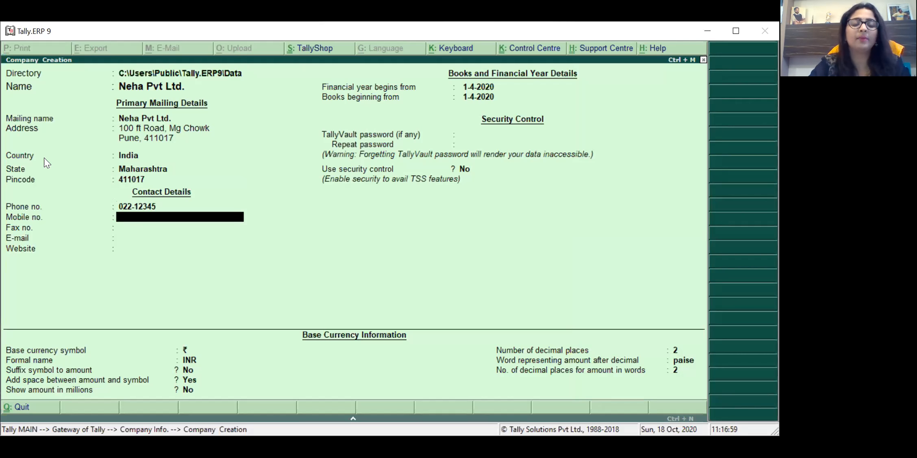
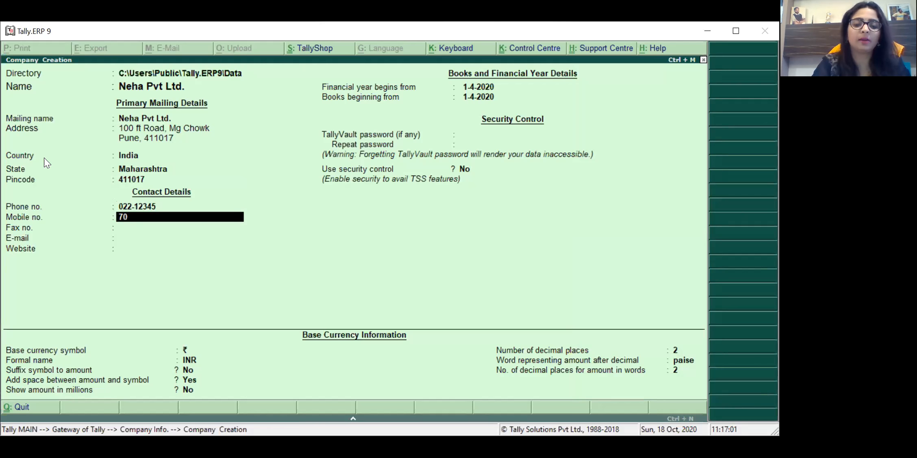
{"action": "key", "text": "Return"}
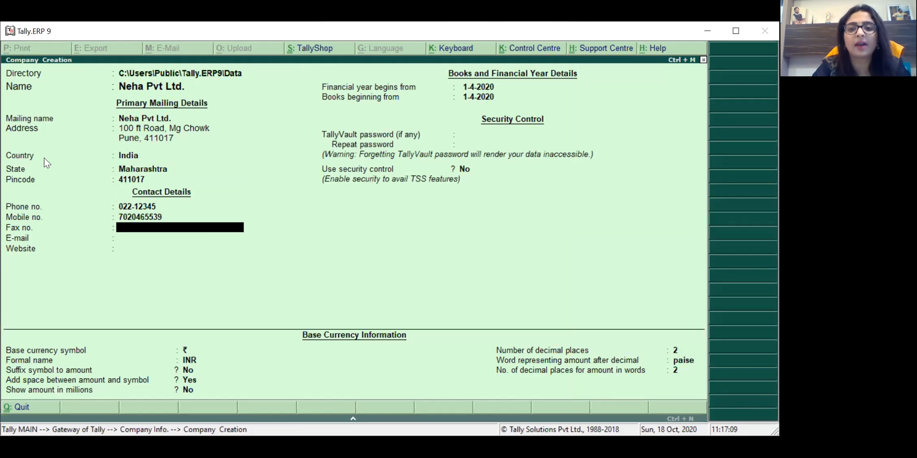
{"action": "key", "text": "Return"}
{"action": "key", "text": "Return"}
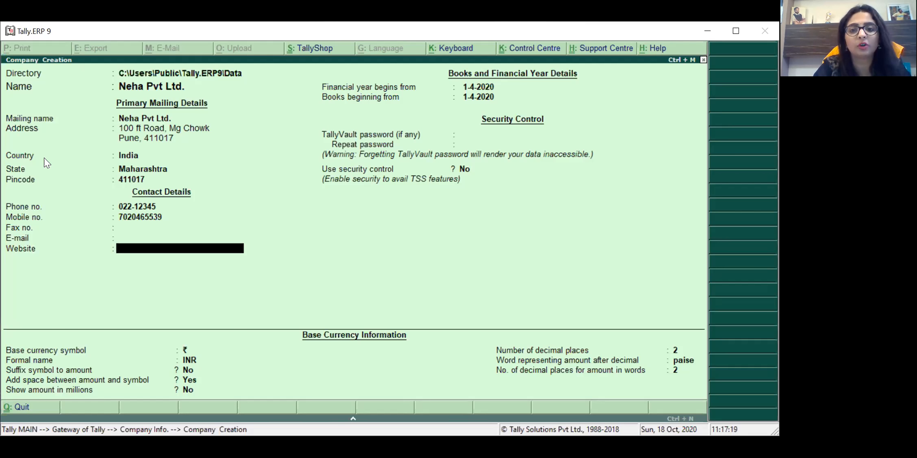
{"action": "key", "text": "Return"}
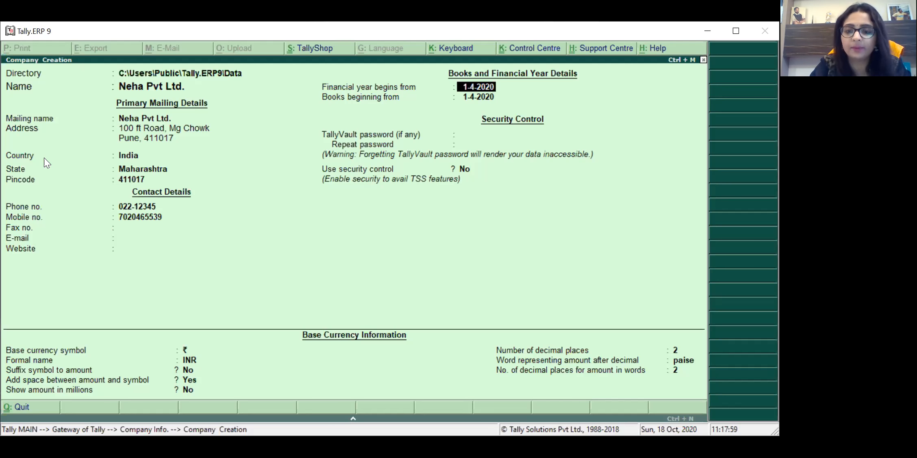
{"action": "key", "text": "Return"}
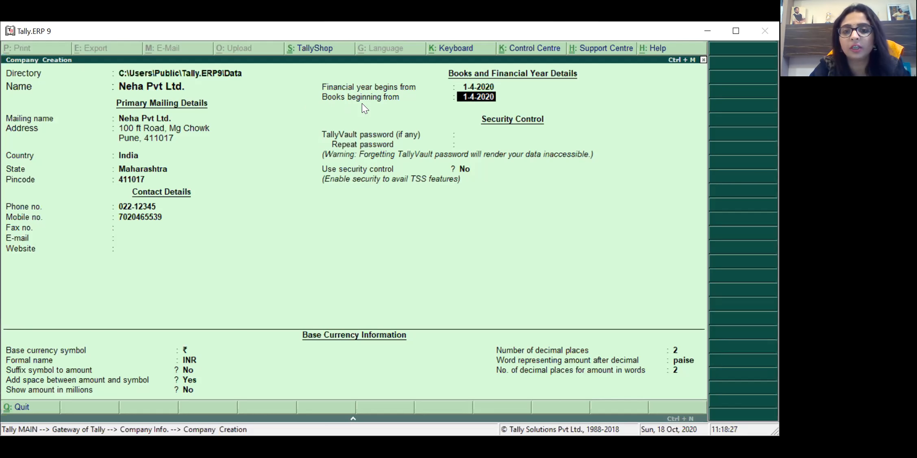
{"action": "key", "text": "Return"}
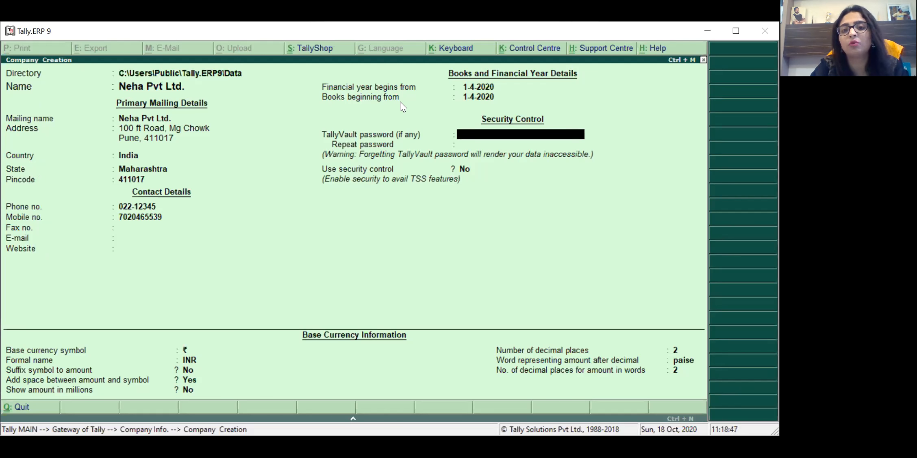
Step: Leave TallyVault password empty and keep ₹, INR and 2 decimal places as base currency
{"action": "key", "text": "Return"}
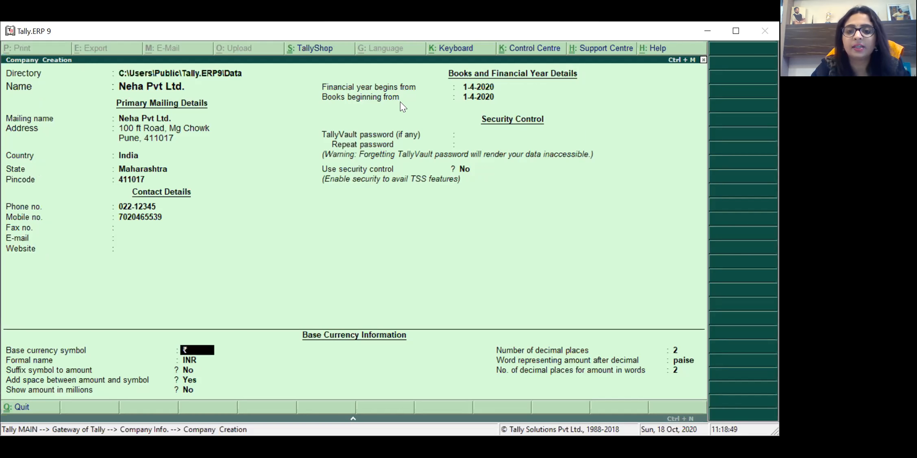
{"action": "key", "text": "Return"}
{"action": "key", "text": "Return"}
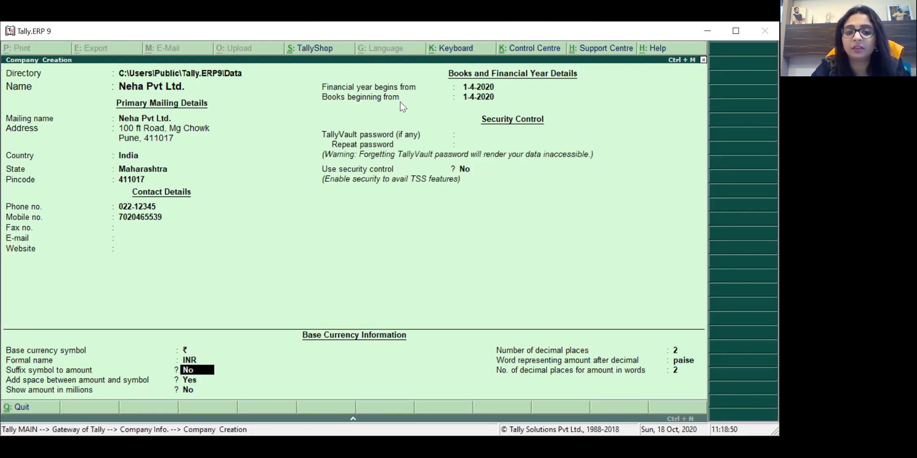
{"action": "key", "text": "Return"}
{"action": "key", "text": "Return"}
{"action": "key", "text": "Return"}
{"action": "key", "text": "Return"}
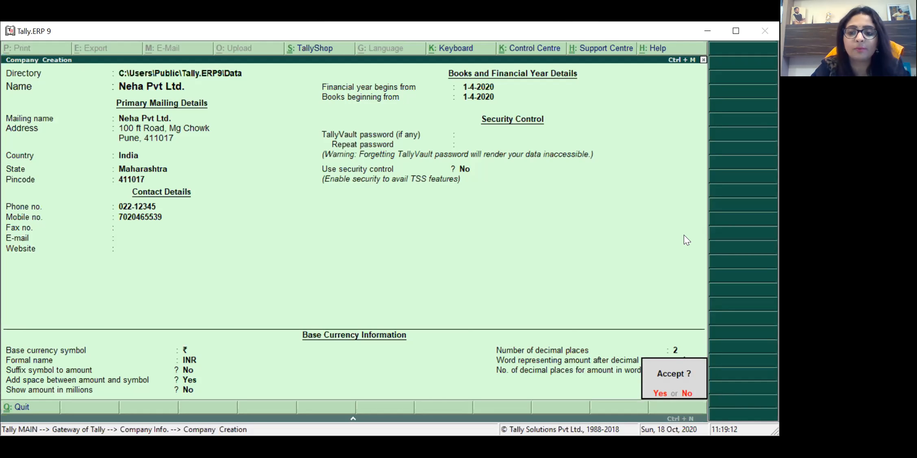
Step: Answer No to the Accept? prompt on the Company Creation form
{"action": "left_click", "coordinate": [689, 394]}
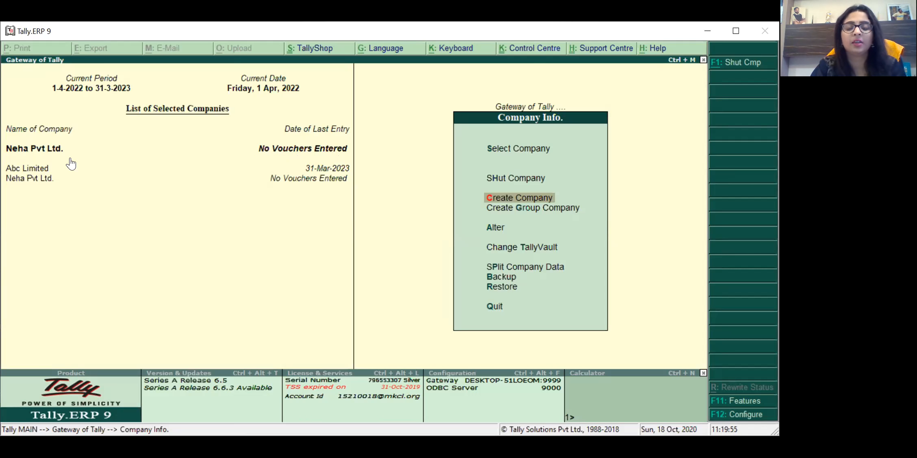
Step: Return to the Gateway of Tally with Neha Pvt Ltd. as current company
{"action": "key", "text": "Escape"}
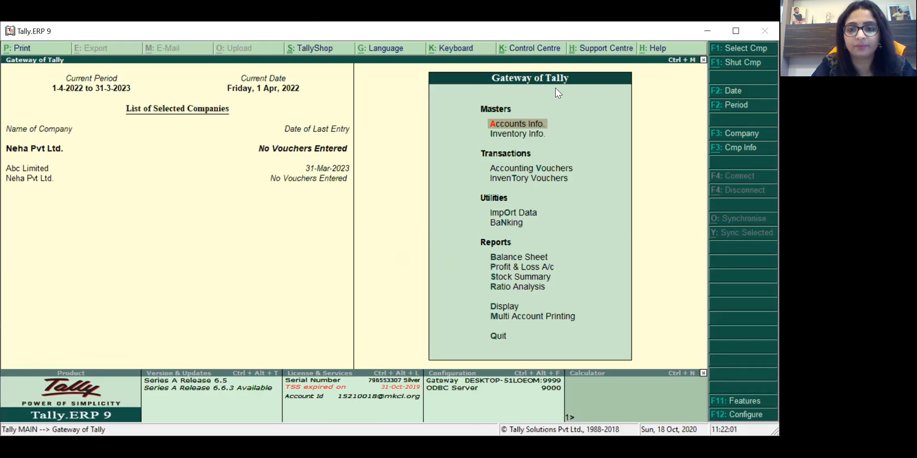
Step: Open a new Create Company form from Company Info., then escape from it unfilled
{"action": "left_click", "coordinate": [732, 152]}
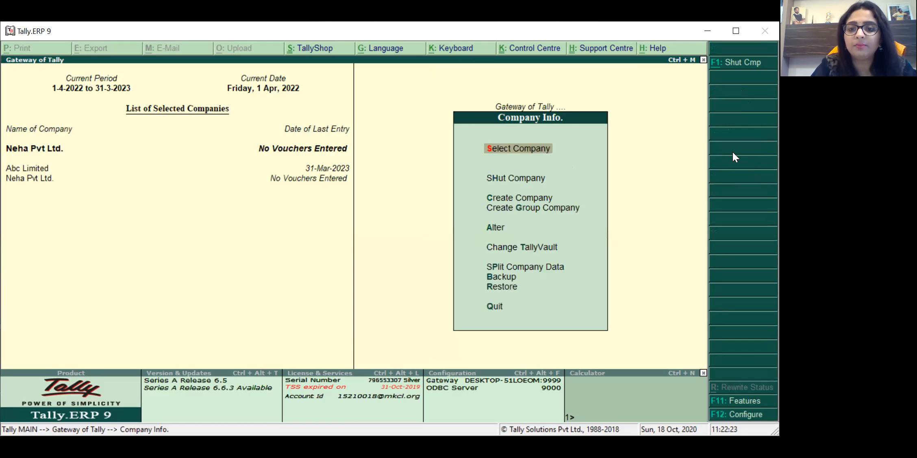
{"action": "key", "text": "Down"}
{"action": "key", "text": "Down"}
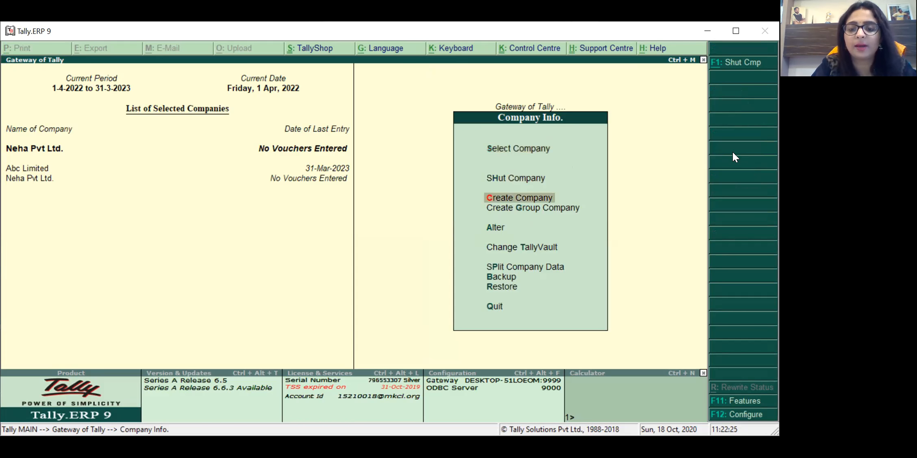
{"action": "key", "text": "Up"}
{"action": "key", "text": "Up"}
{"action": "key", "text": "Up"}
{"action": "key", "text": "Down"}
{"action": "key", "text": "Down"}
{"action": "key", "text": "Down"}
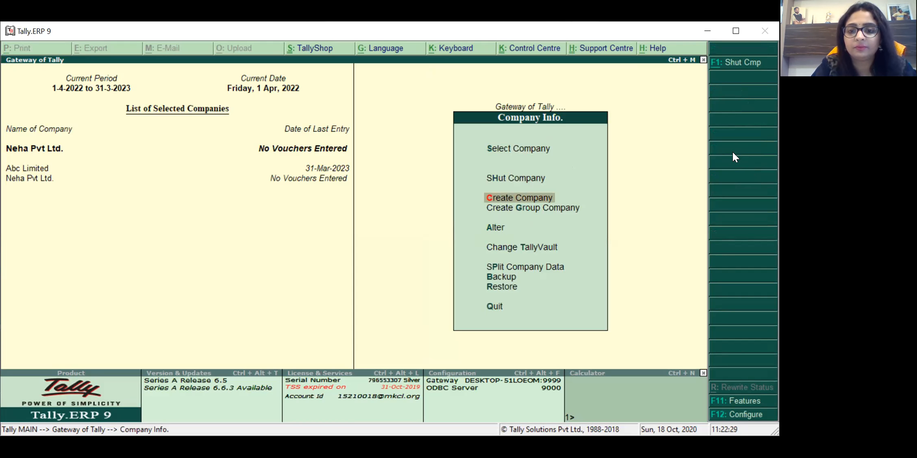
{"action": "key", "text": "Return"}
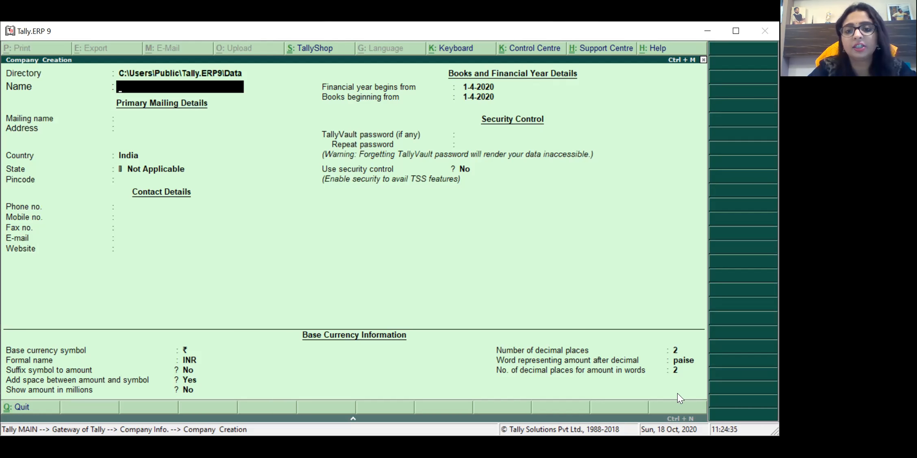
{"action": "key", "text": "Escape"}
Step: Confirm quitting with Y and go back to the Gateway of Tally main menu
{"action": "key", "text": "y"}
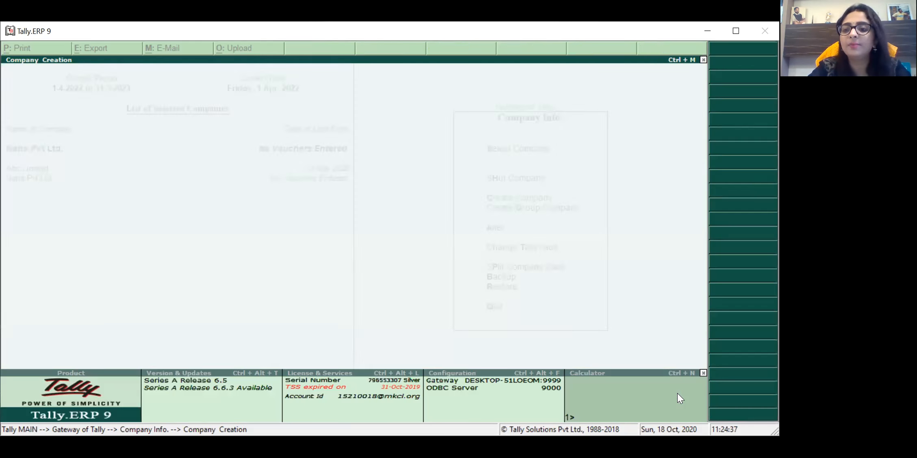
{"action": "key", "text": "Escape"}
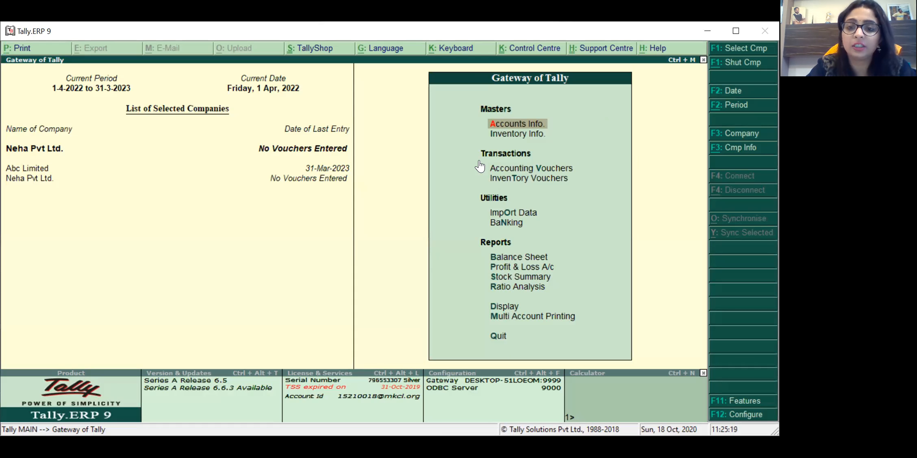
Step: Glance at the accounting masters, then open a blank Company Creation form and discard it unsaved
{"action": "key", "text": "Return"}
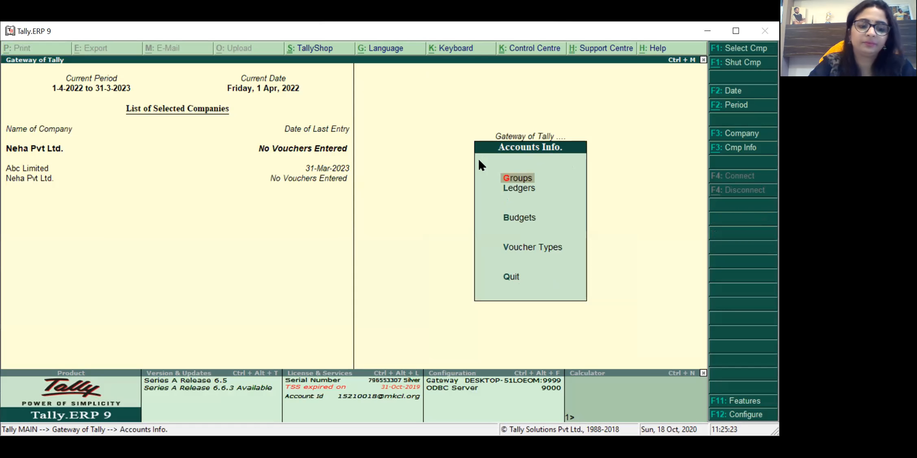
{"action": "key", "text": "Escape"}
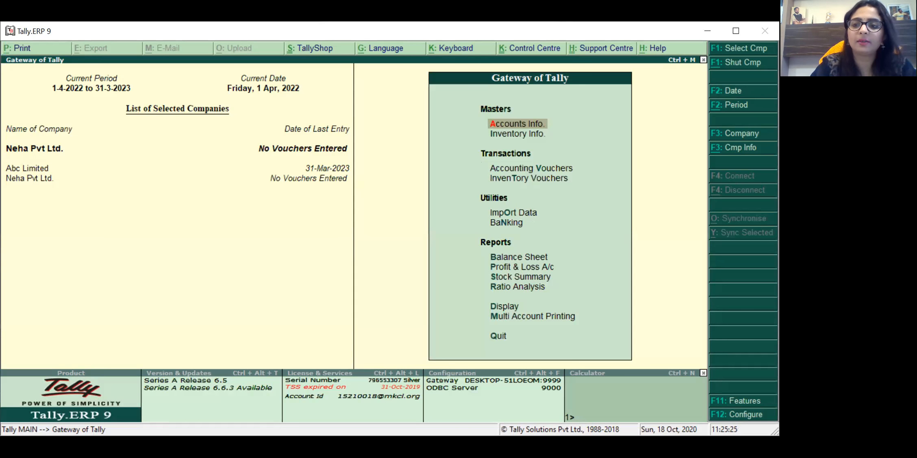
{"action": "left_click", "coordinate": [740, 152]}
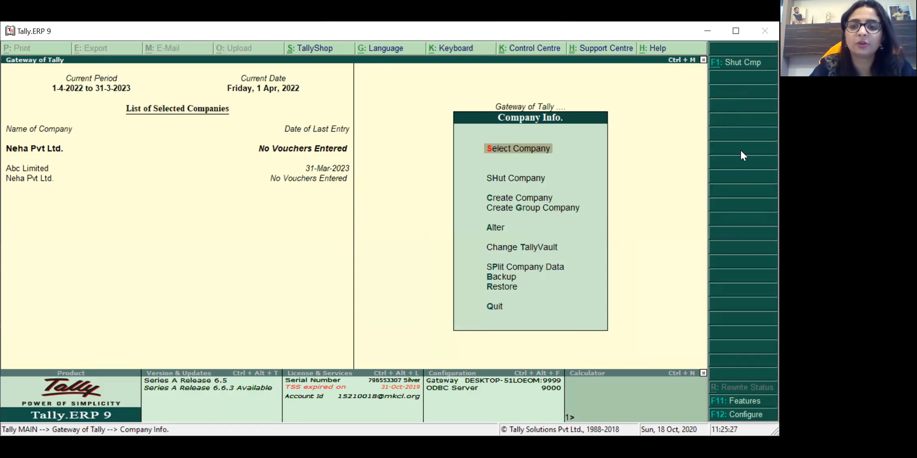
{"action": "key", "text": "Down"}
{"action": "key", "text": "Down"}
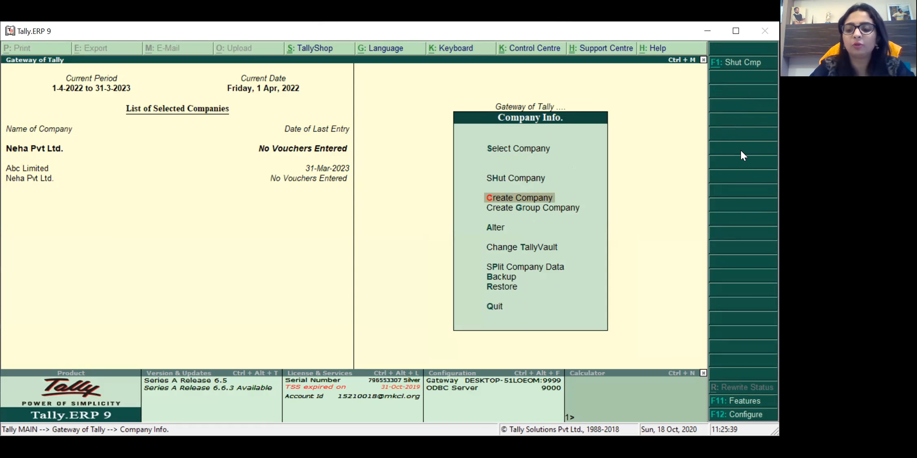
{"action": "key", "text": "Return"}
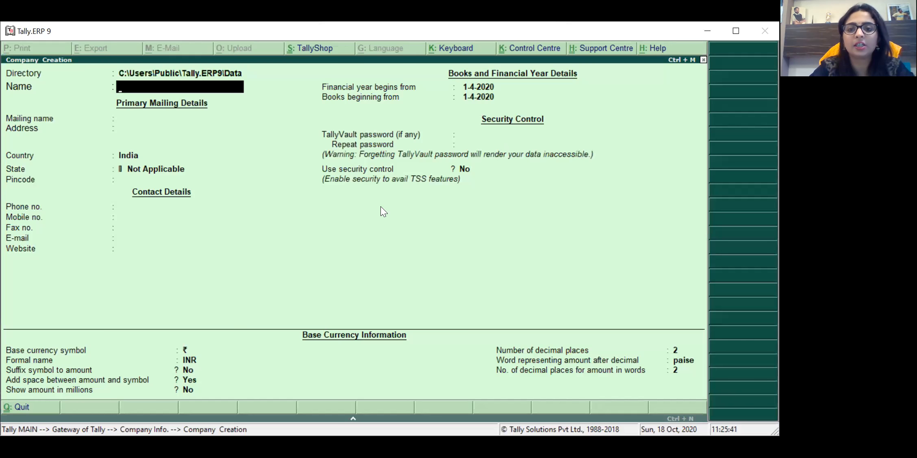
{"action": "key", "text": "Escape"}
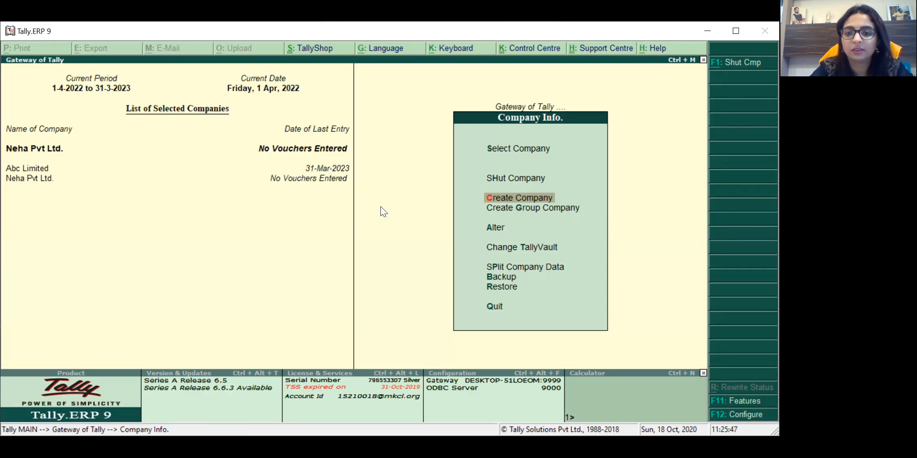
{"action": "key", "text": "Escape"}
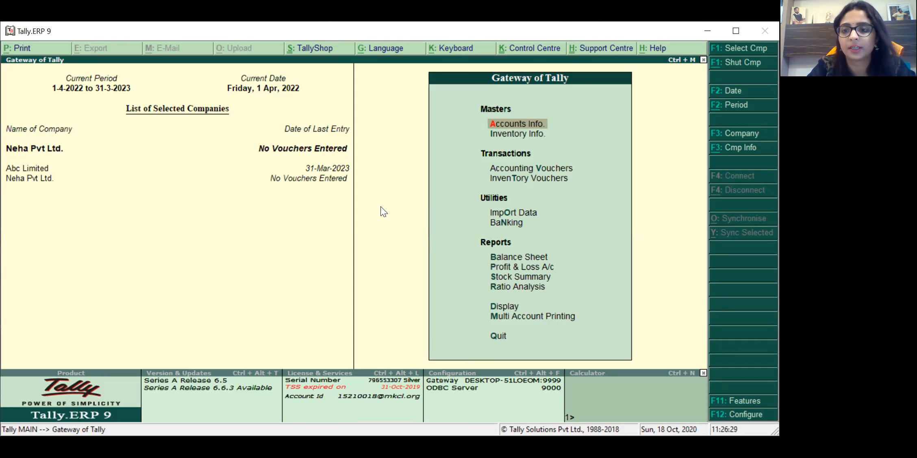
Step: Choose Alter under Company Info to list Abc Limited and Neha Pvt Ltd
{"action": "left_click", "coordinate": [735, 151]}
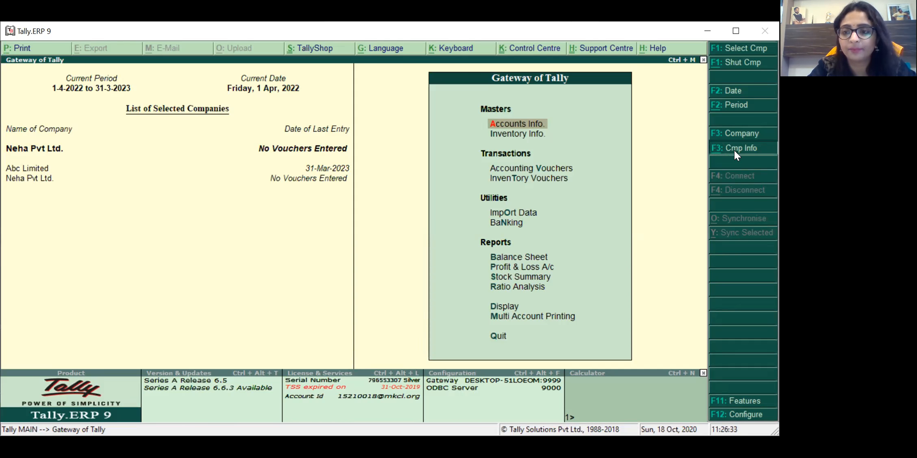
{"action": "key", "text": "Down"}
{"action": "key", "text": "Down"}
{"action": "key", "text": "Down"}
{"action": "key", "text": "Up"}
{"action": "key", "text": "Down"}
{"action": "key", "text": "Down"}
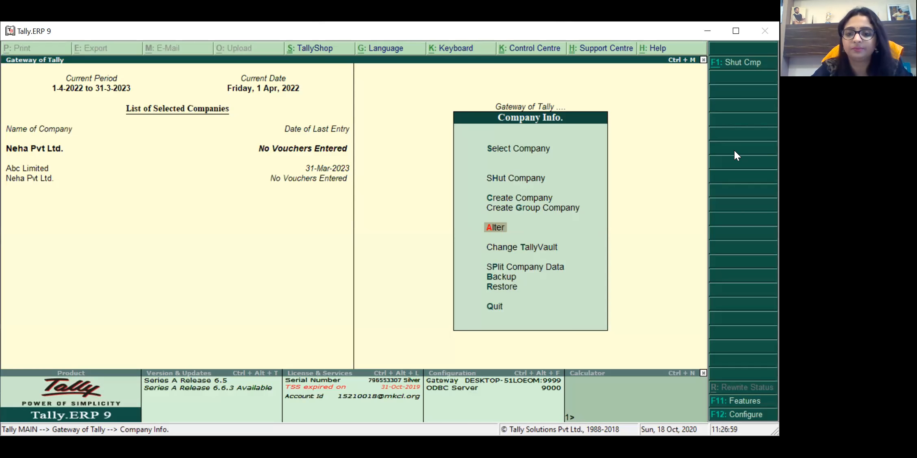
{"action": "key", "text": "Return"}
Step: Select Neha Pvt Ltd. and move to the empty Website field of its Company Alteration form
{"action": "key", "text": "Up"}
{"action": "key", "text": "Down"}
{"action": "key", "text": "Up"}
{"action": "key", "text": "Down"}
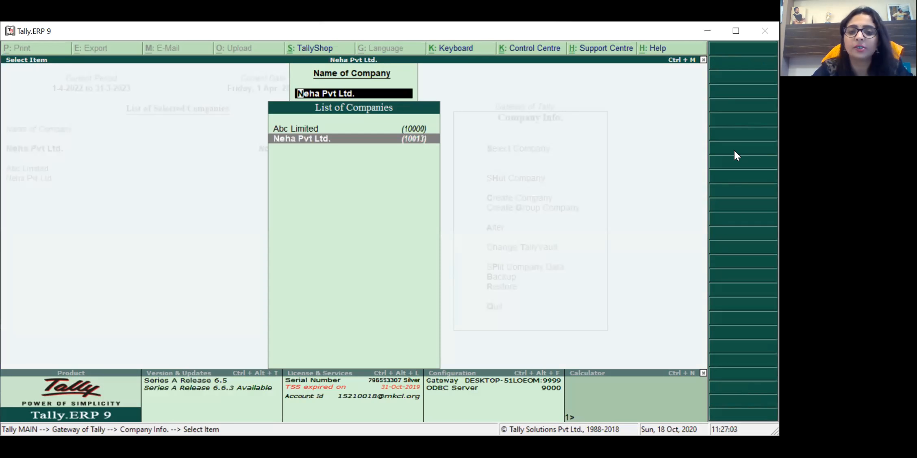
{"action": "key", "text": "Return"}
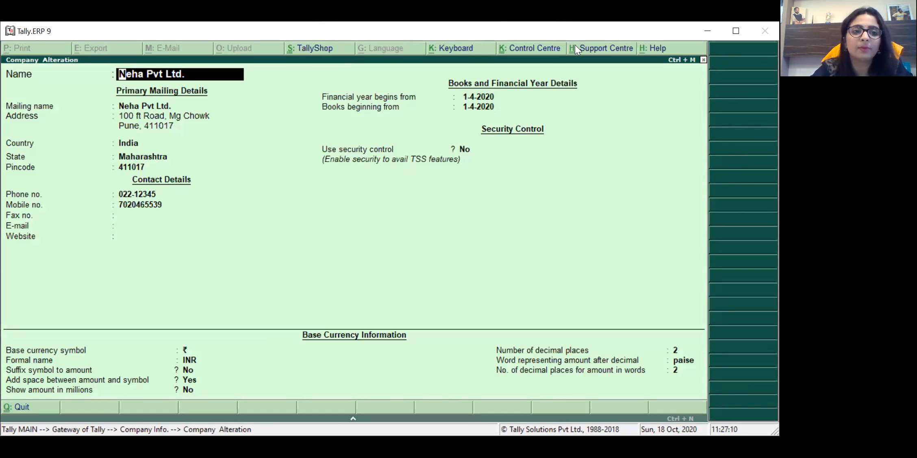
{"action": "key", "text": "Return"}
{"action": "key", "text": "Return"}
{"action": "key", "text": "Return"}
{"action": "key", "text": "Return"}
{"action": "key", "text": "Return"}
{"action": "key", "text": "Return"}
{"action": "key", "text": "Return"}
{"action": "key", "text": "Return"}
{"action": "key", "text": "Return"}
{"action": "key", "text": "Return"}
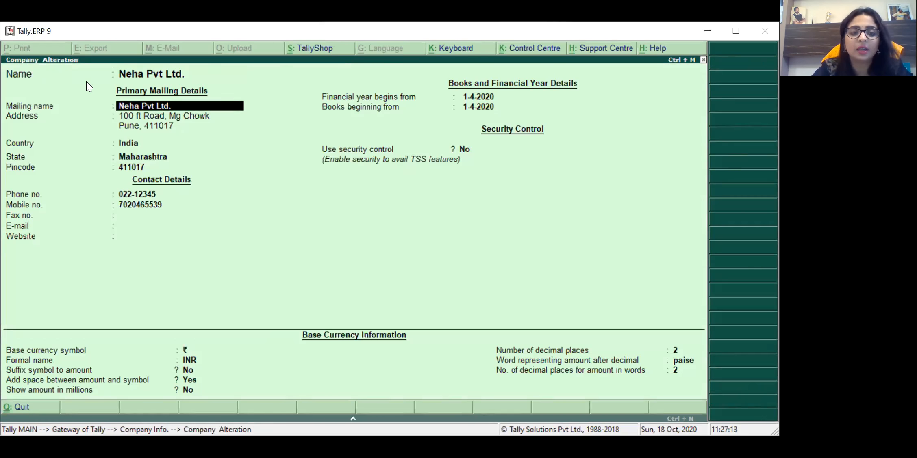
{"action": "key", "text": "Return"}
{"action": "key", "text": "Return"}
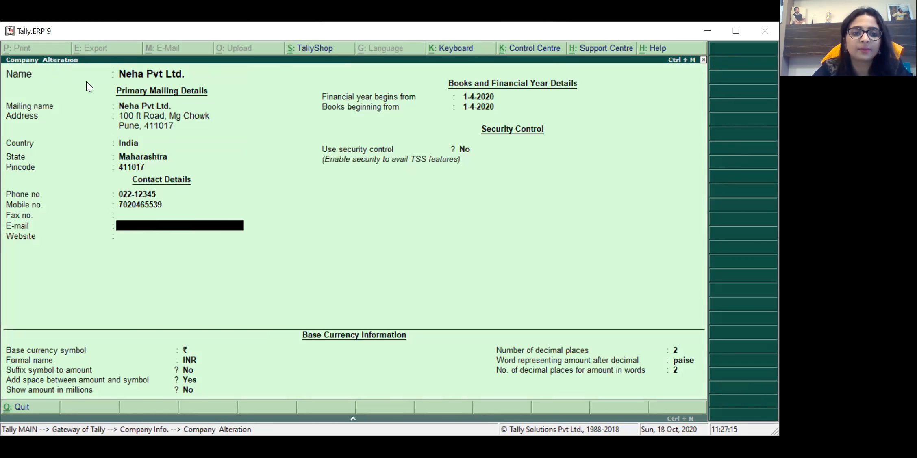
{"action": "type", "text": "www"}
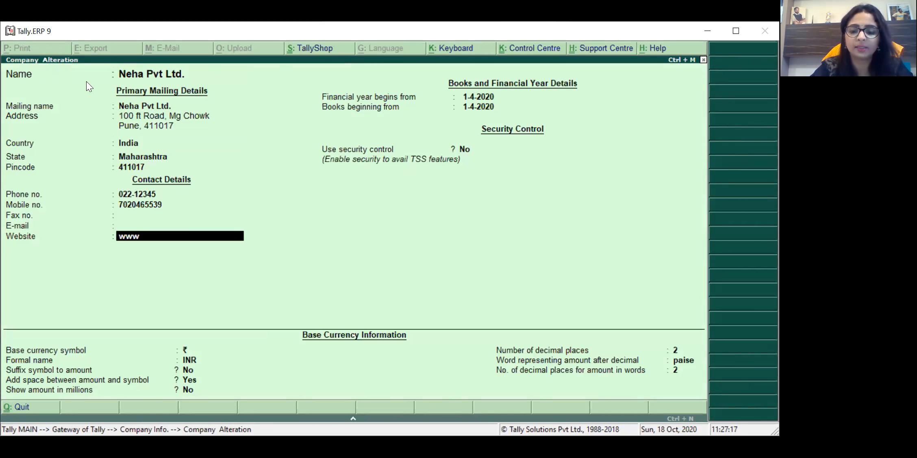
{"action": "type", "text": ".nehapvtltd.com"}
{"action": "key", "text": "Return"}
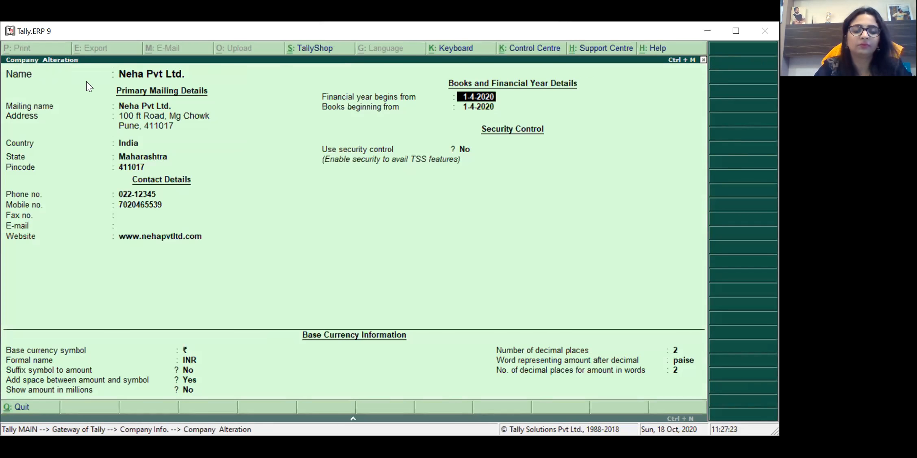
{"action": "key", "text": "Return"}
{"action": "key", "text": "Return"}
{"action": "key", "text": "Return"}
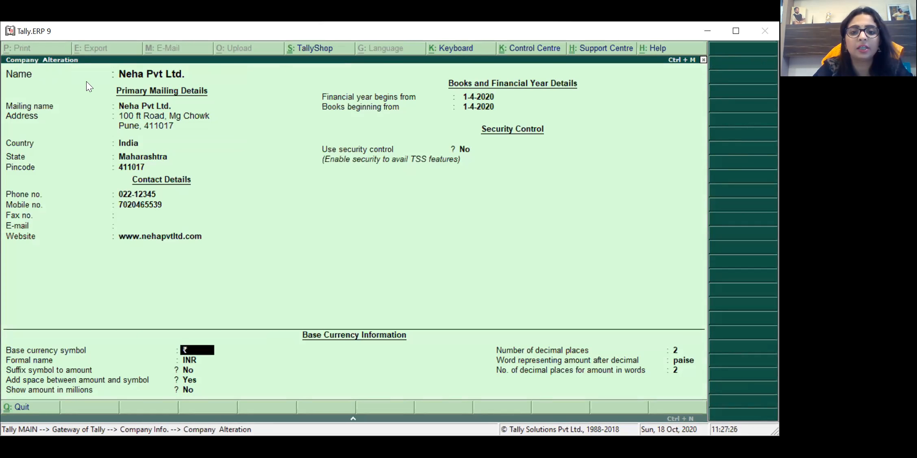
{"action": "key", "text": "Return"}
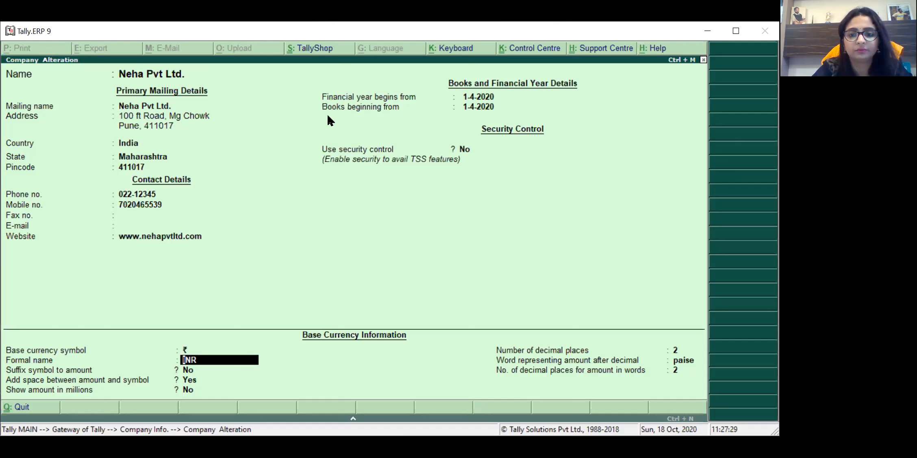
{"action": "key", "text": "Return"}
{"action": "key", "text": "Return"}
{"action": "key", "text": "Return"}
{"action": "key", "text": "Return"}
{"action": "key", "text": "Return"}
{"action": "key", "text": "Return"}
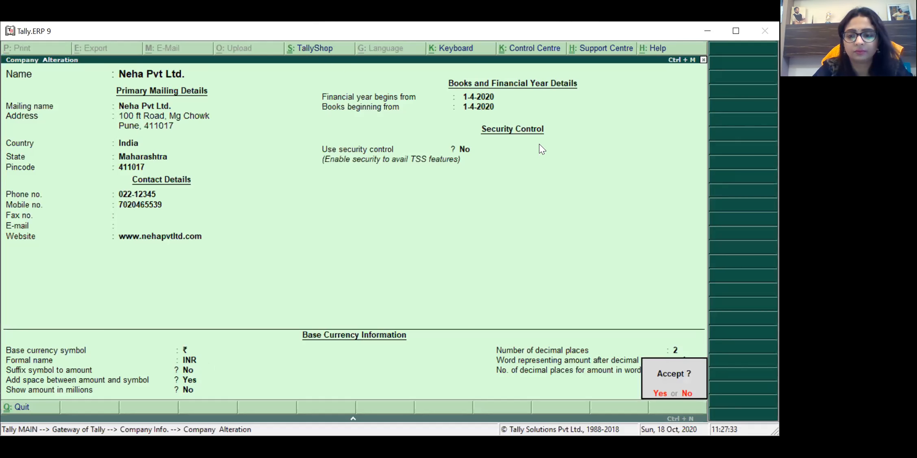
{"action": "key", "text": "Return"}
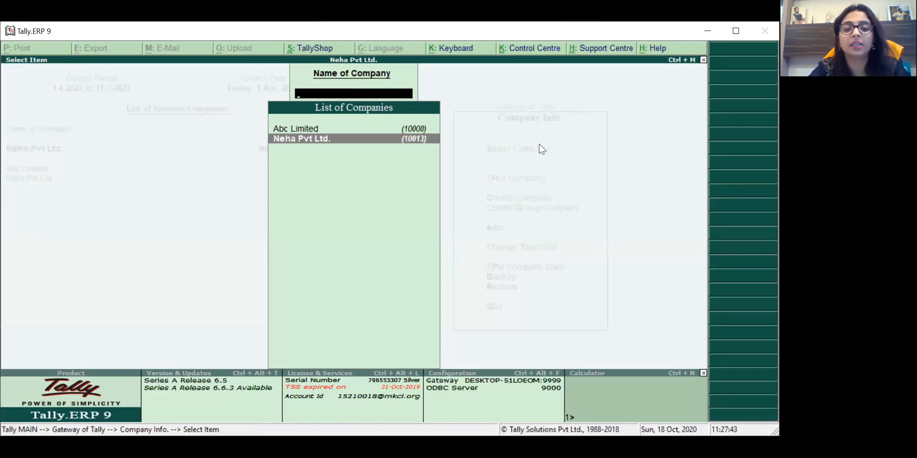
Step: Leave the List of Companies and return to the Gateway of Tally
{"action": "key", "text": "Return"}
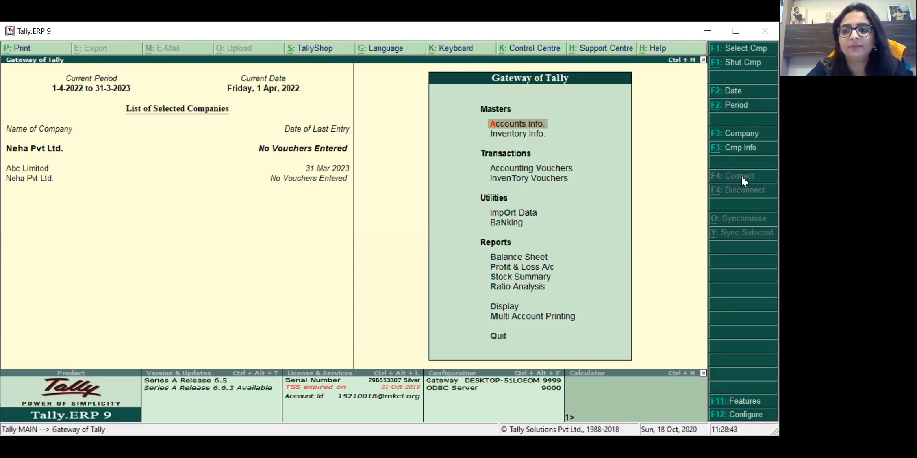
Step: Go to Company Info > Alter and pick Neha Pvt Ltd. to view its saved details
{"action": "left_click", "coordinate": [737, 153]}
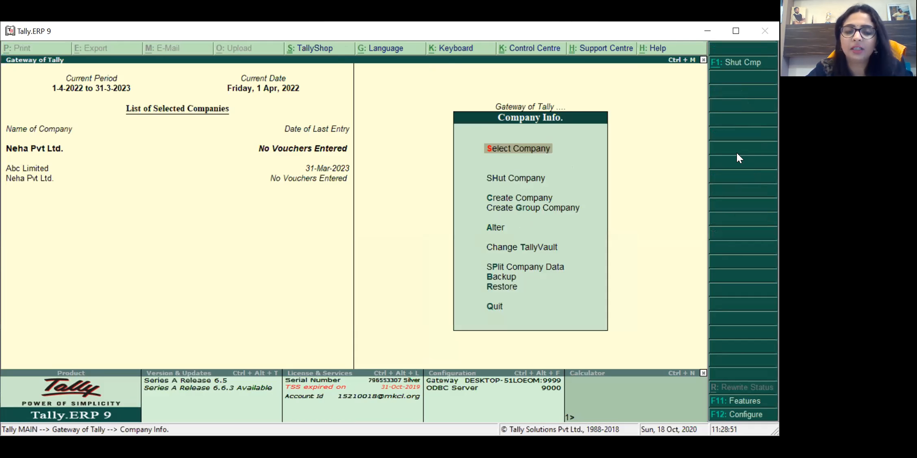
{"action": "key", "text": "Down"}
{"action": "key", "text": "Down"}
{"action": "key", "text": "Down"}
{"action": "key", "text": "Down"}
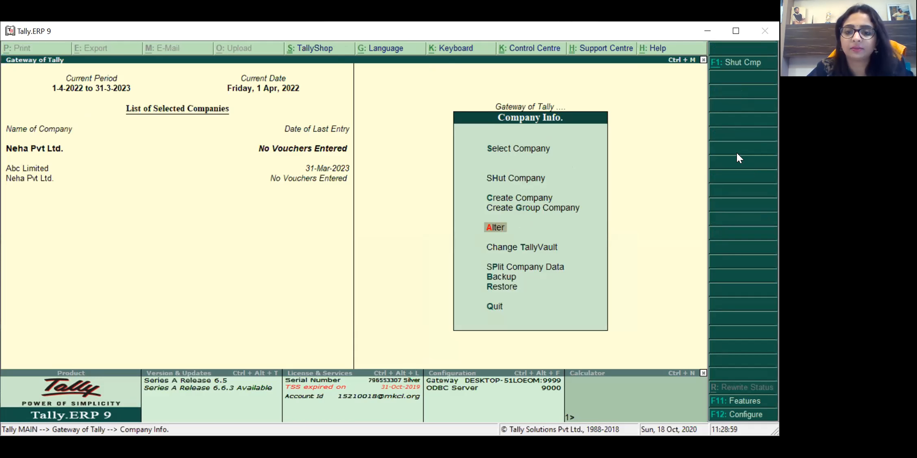
{"action": "key", "text": "Up"}
{"action": "key", "text": "Down"}
{"action": "key", "text": "Up"}
{"action": "key", "text": "Up"}
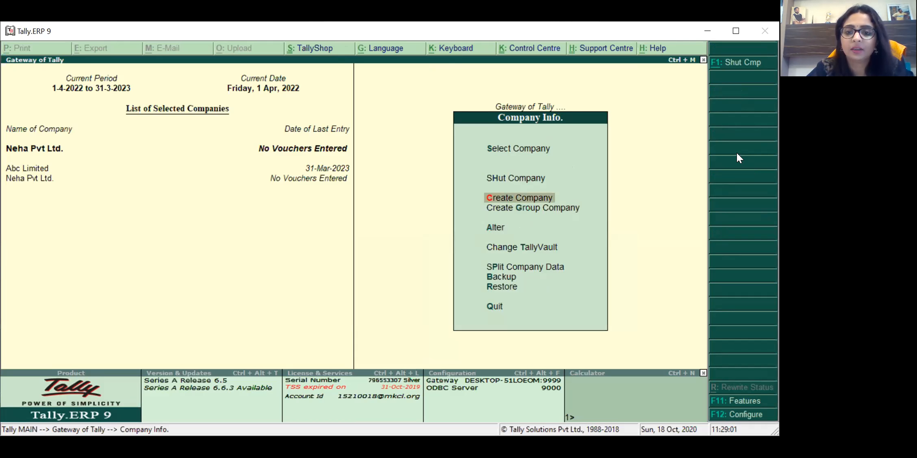
{"action": "key", "text": "Down"}
{"action": "key", "text": "Down"}
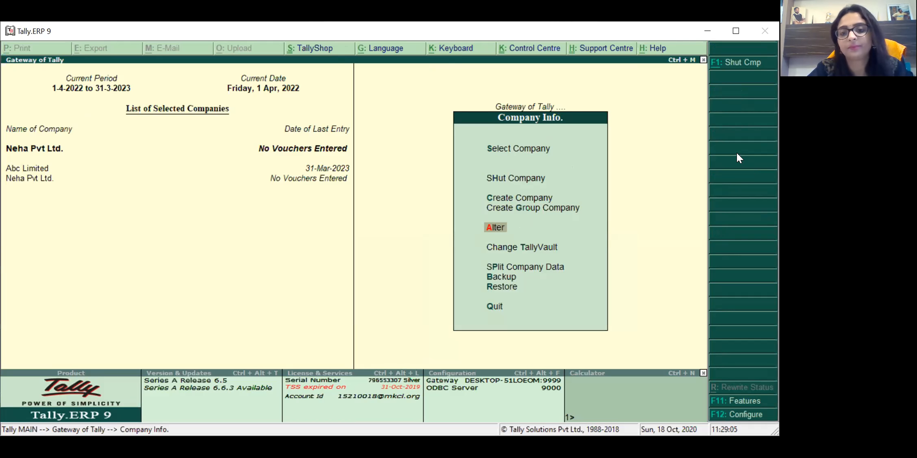
{"action": "key", "text": "Return"}
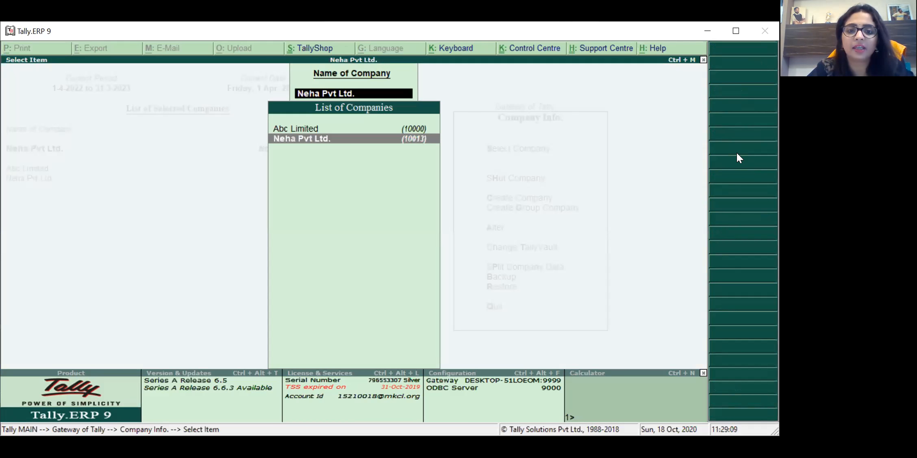
{"action": "key", "text": "Up"}
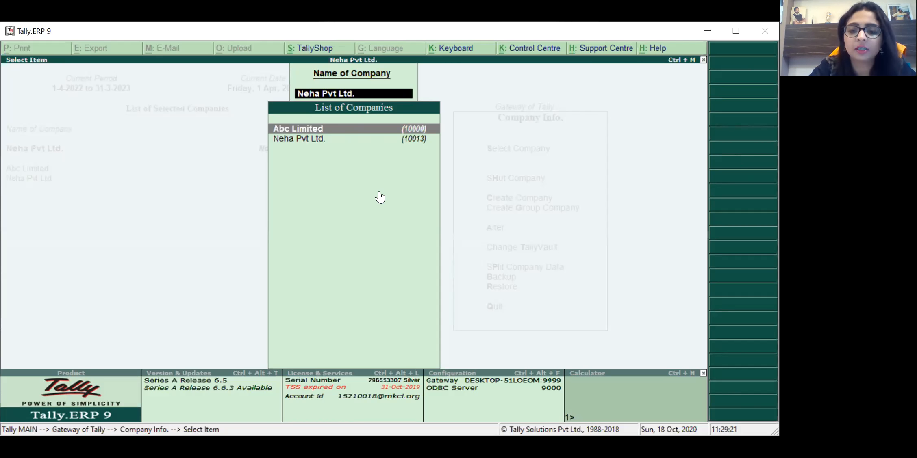
{"action": "key", "text": "Down"}
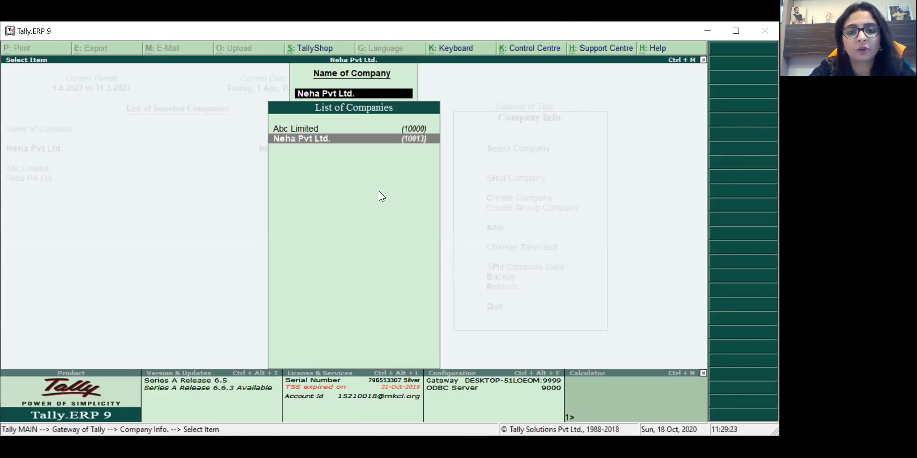
{"action": "key", "text": "Return"}
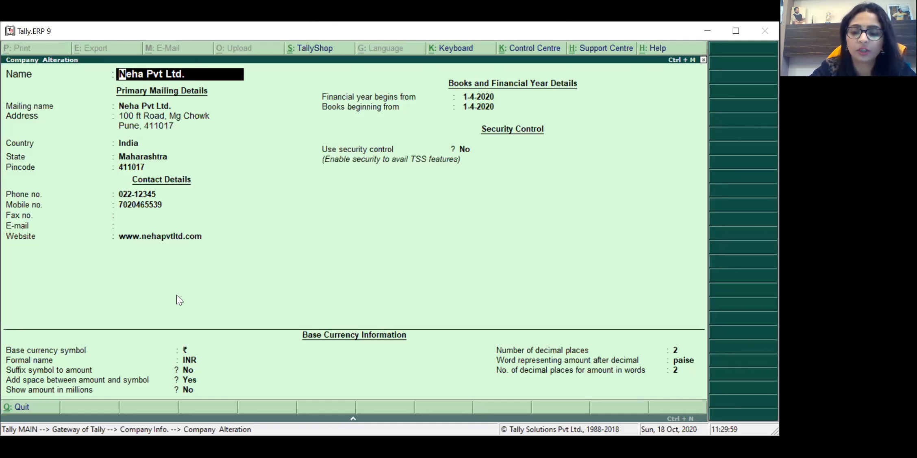
Step: Pass through Neha Pvt Ltd.'s Company Alteration fields without changes and accept them
{"action": "key", "text": "Return"}
{"action": "key", "text": "Return"}
{"action": "key", "text": "Return"}
{"action": "key", "text": "Return"}
{"action": "key", "text": "Return"}
{"action": "key", "text": "Return"}
{"action": "key", "text": "Return"}
{"action": "key", "text": "Return"}
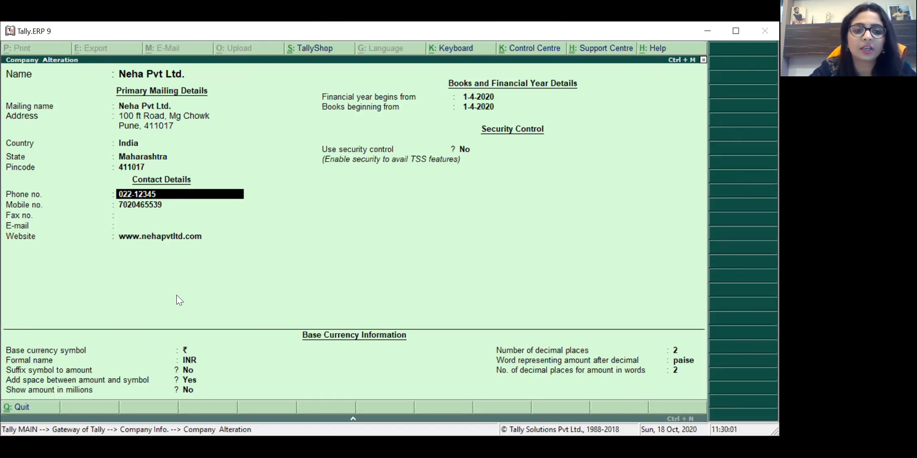
{"action": "key", "text": "Return"}
{"action": "key", "text": "Return"}
{"action": "key", "text": "Return"}
{"action": "key", "text": "Return"}
{"action": "key", "text": "Return"}
{"action": "key", "text": "Return"}
{"action": "key", "text": "Return"}
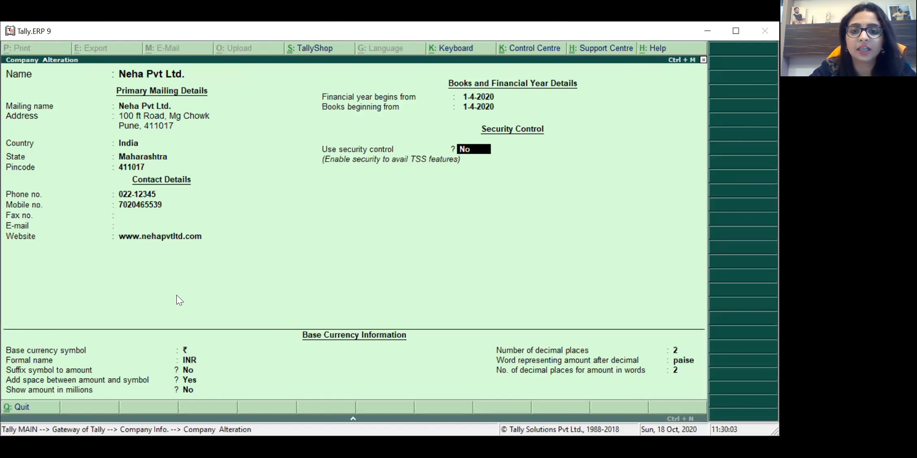
{"action": "key", "text": "Return"}
{"action": "key", "text": "Return"}
{"action": "key", "text": "Return"}
{"action": "key", "text": "Return"}
{"action": "key", "text": "Return"}
{"action": "key", "text": "Return"}
{"action": "key", "text": "Return"}
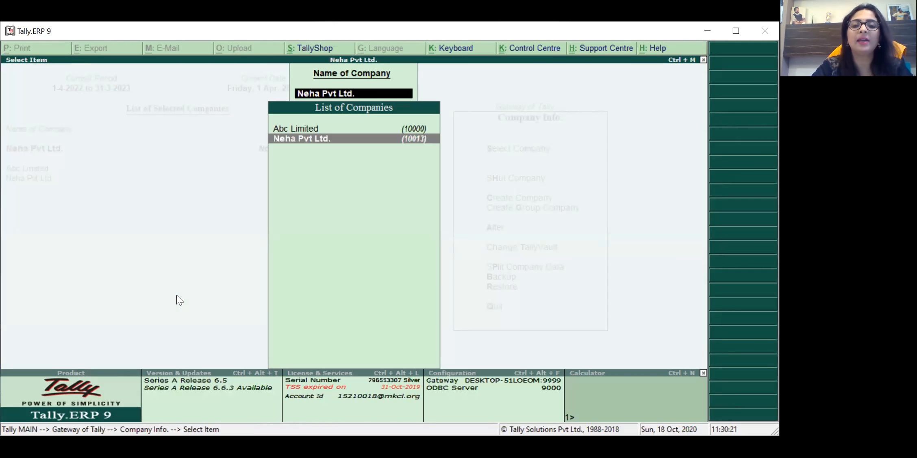
Step: Exit Company Info back to the Gateway of Tally main menu
{"action": "key", "text": "Escape"}
{"action": "key", "text": "Escape"}
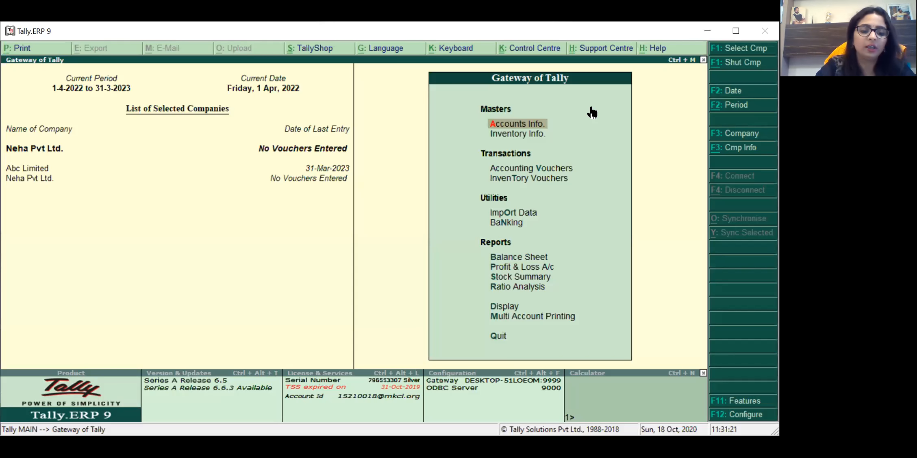
{"action": "key", "text": "F1"}
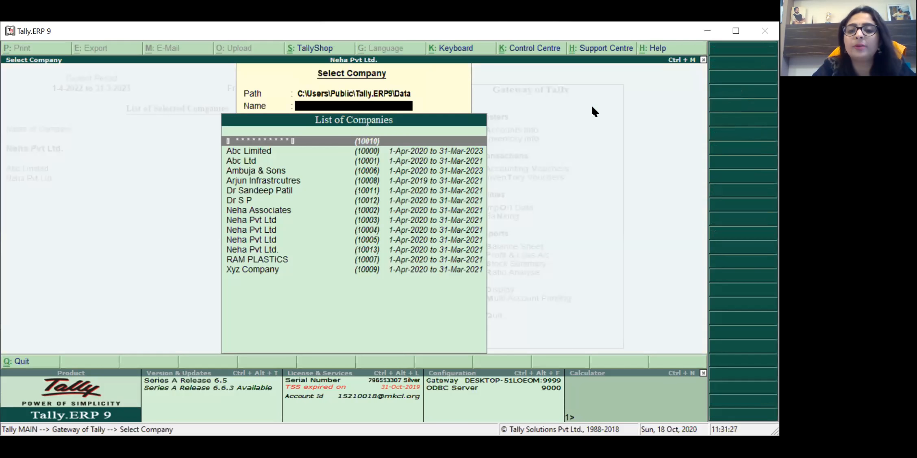
{"action": "key", "text": "Down"}
{"action": "key", "text": "Down"}
{"action": "key", "text": "Down"}
{"action": "key", "text": "Down"}
{"action": "key", "text": "Down"}
{"action": "key", "text": "Down"}
{"action": "key", "text": "Down"}
{"action": "key", "text": "Down"}
{"action": "key", "text": "Down"}
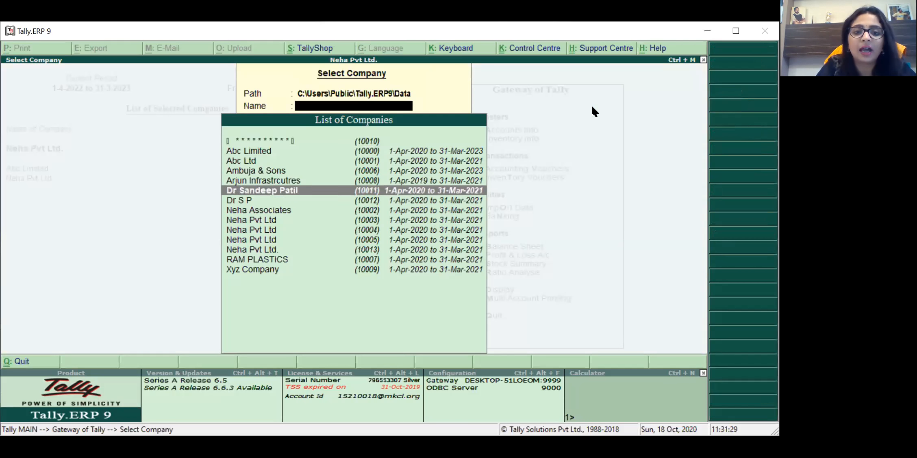
{"action": "key", "text": "Up"}
{"action": "key", "text": "Up"}
{"action": "key", "text": "Up"}
{"action": "key", "text": "Up"}
{"action": "key", "text": "Up"}
{"action": "key", "text": "Up"}
{"action": "key", "text": "Up"}
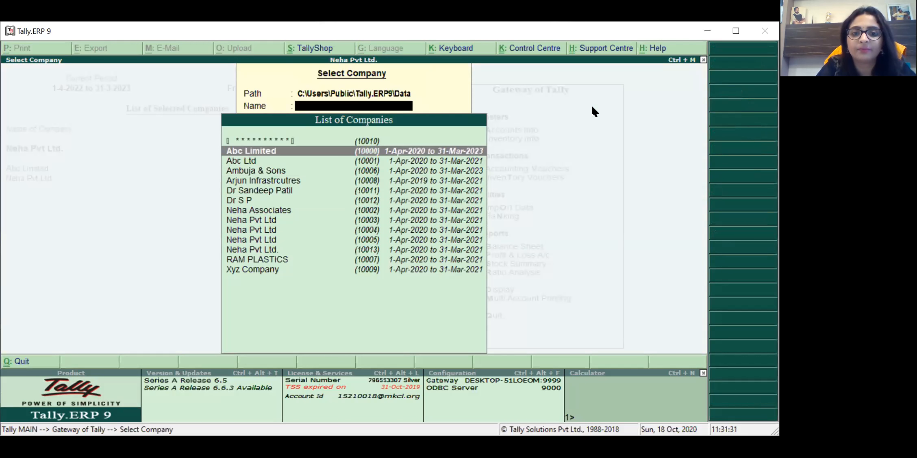
{"action": "key", "text": "Down"}
{"action": "key", "text": "Down"}
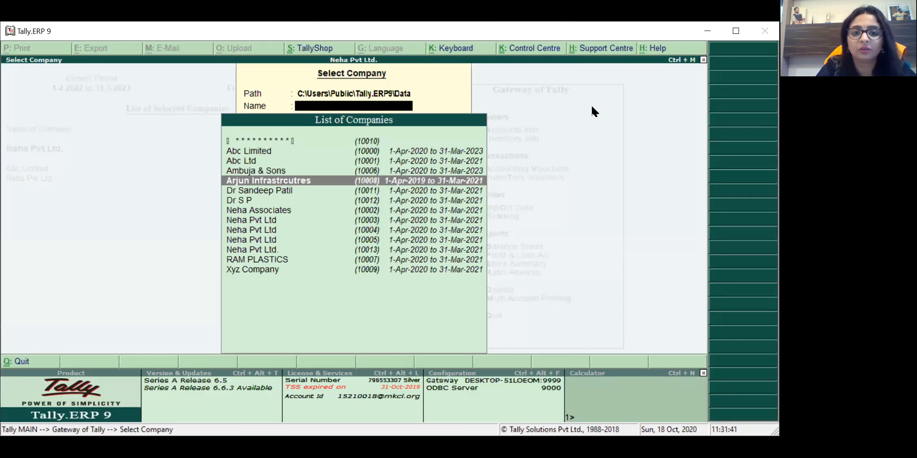
{"action": "key", "text": "Escape"}
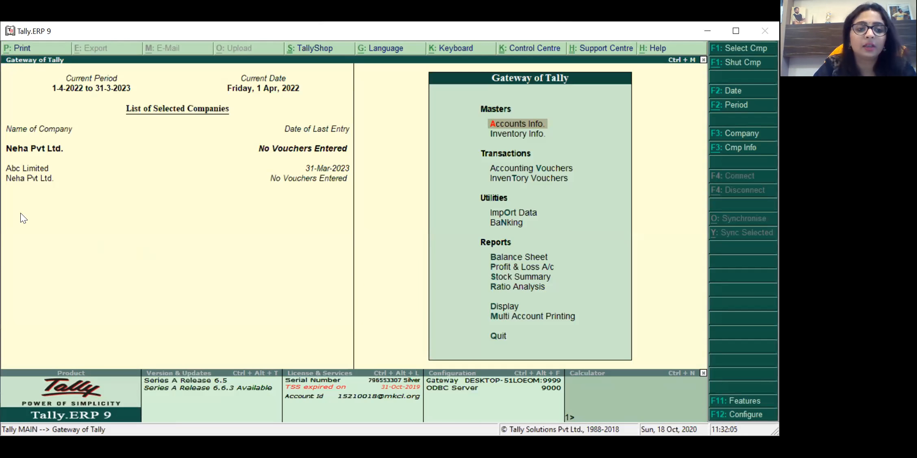
{"action": "left_click", "coordinate": [32, 169]}
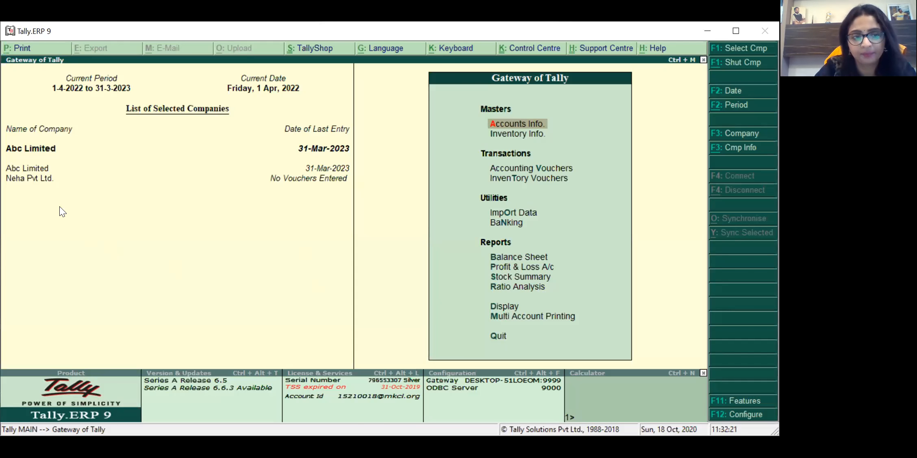
{"action": "left_click", "coordinate": [36, 180]}
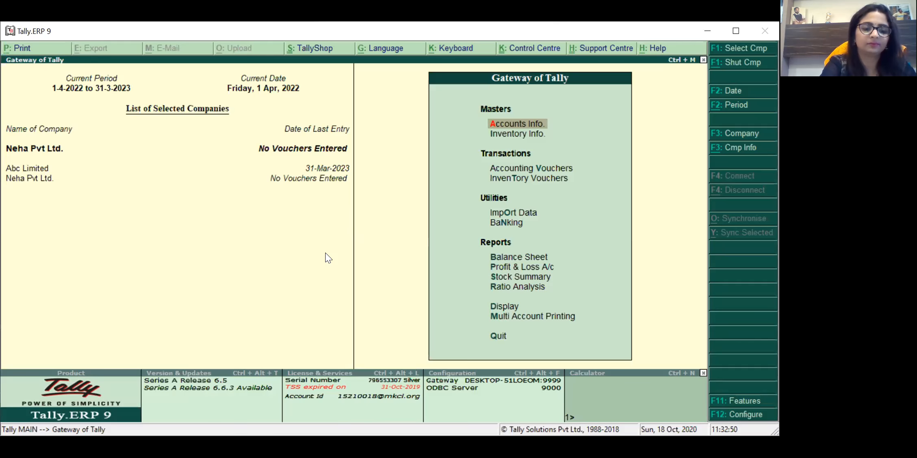
Step: Load Ambuja & Sons through F1 Select Company, then make Neha Pvt Ltd. current again
{"action": "key", "text": "F1"}
{"action": "key", "text": "Down"}
{"action": "key", "text": "Down"}
{"action": "key", "text": "Down"}
{"action": "key", "text": "Down"}
{"action": "key", "text": "Down"}
{"action": "key", "text": "Down"}
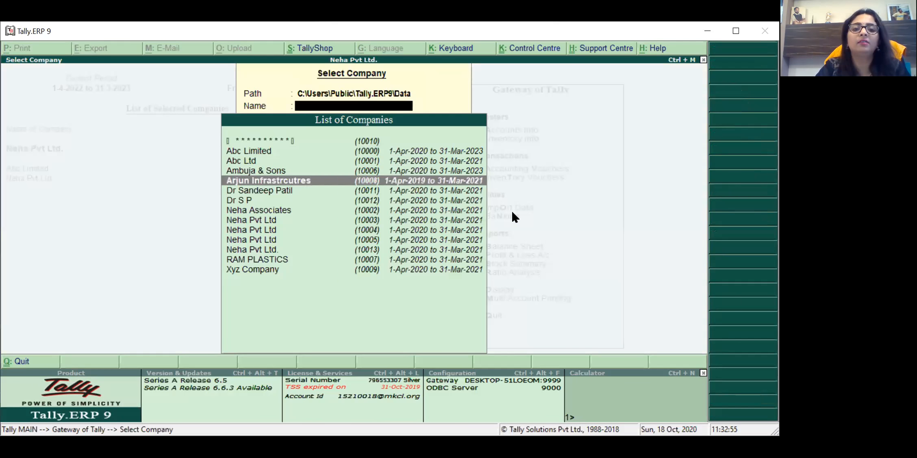
{"action": "key", "text": "Up"}
{"action": "key", "text": "Up"}
{"action": "key", "text": "Up"}
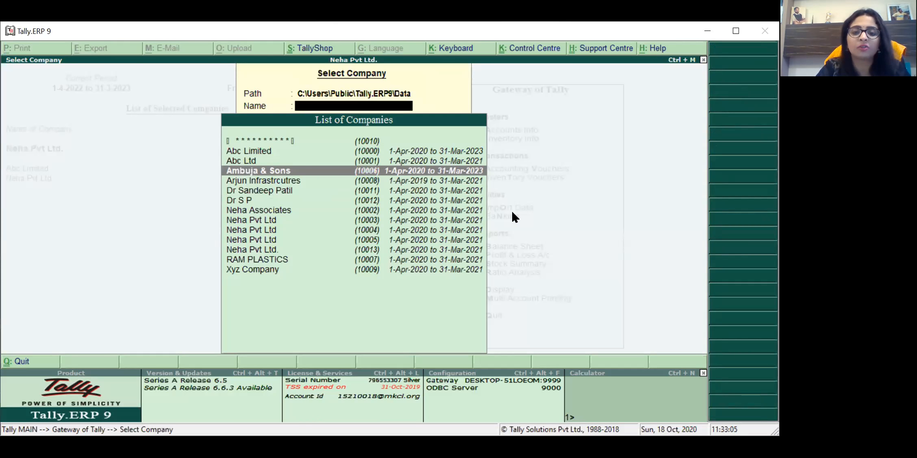
{"action": "key", "text": "Return"}
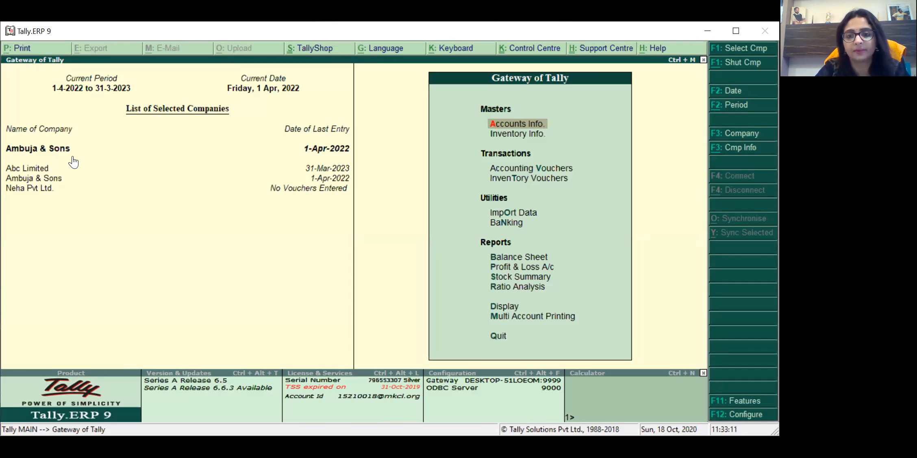
{"action": "key", "text": "Down"}
{"action": "key", "text": "Down"}
{"action": "key", "text": "Up"}
{"action": "key", "text": "Up"}
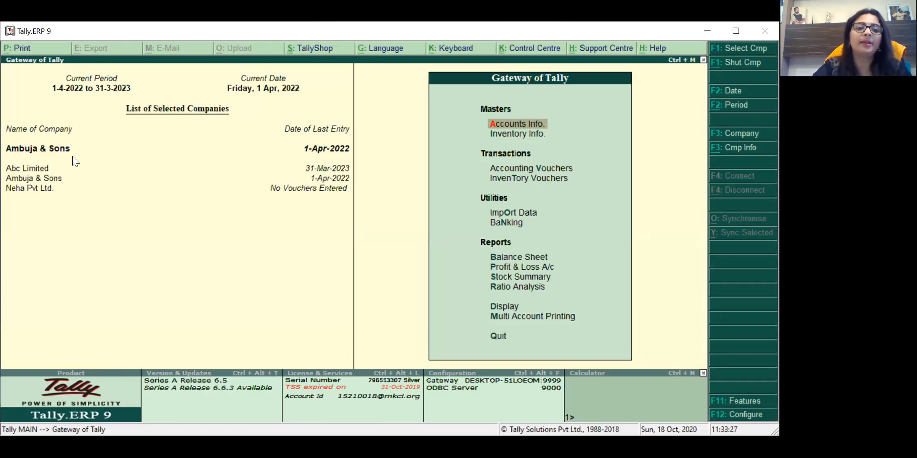
{"action": "left_click", "coordinate": [26, 189]}
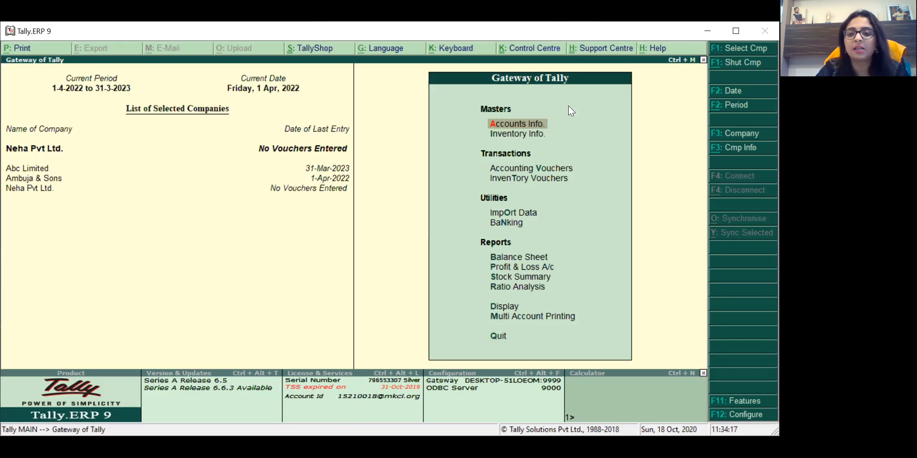
{"action": "key", "text": "Down"}
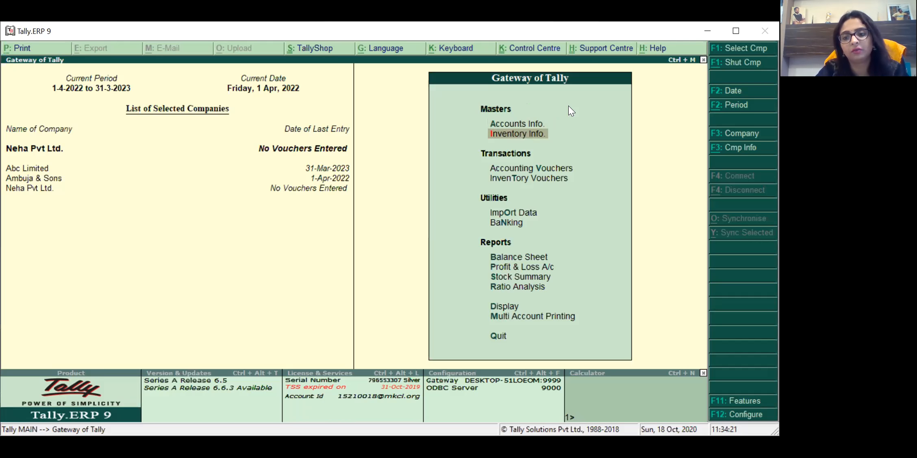
{"action": "key", "text": "Up"}
{"action": "key", "text": "Down"}
{"action": "key", "text": "Up"}
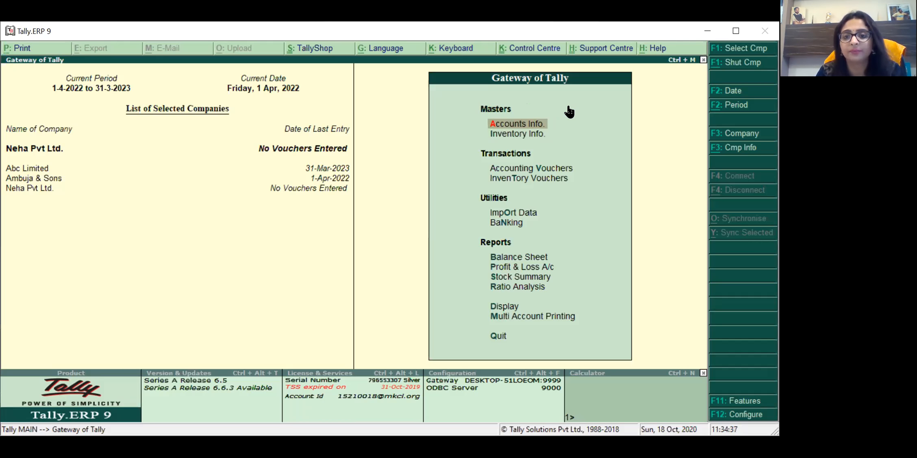
{"action": "key", "text": "Down"}
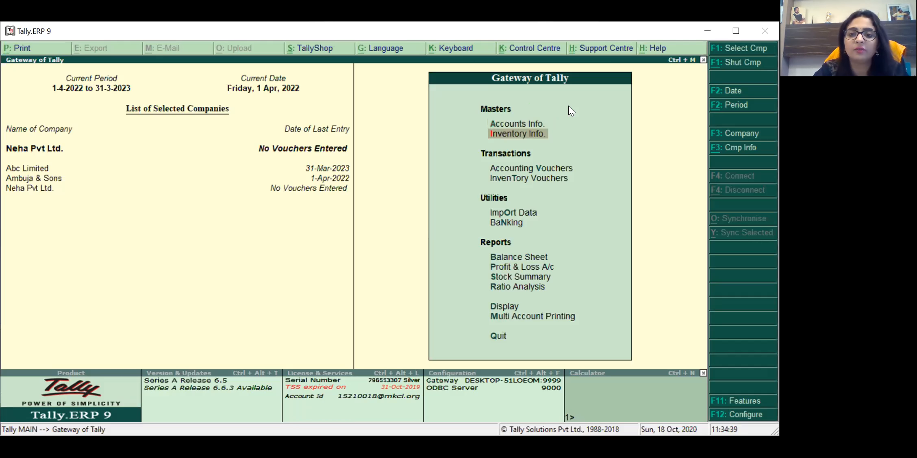
{"action": "key", "text": "Down"}
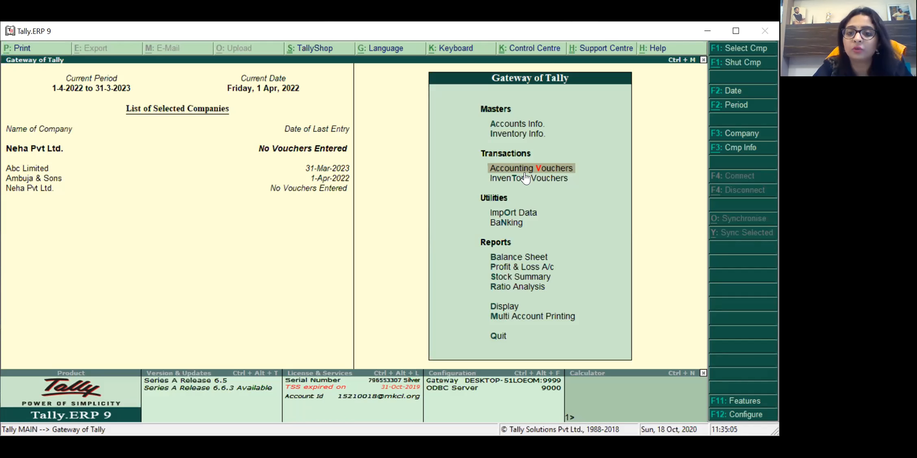
Step: Highlight Inventory Vouchers in the Gateway of Tally menu
{"action": "key", "text": "Down"}
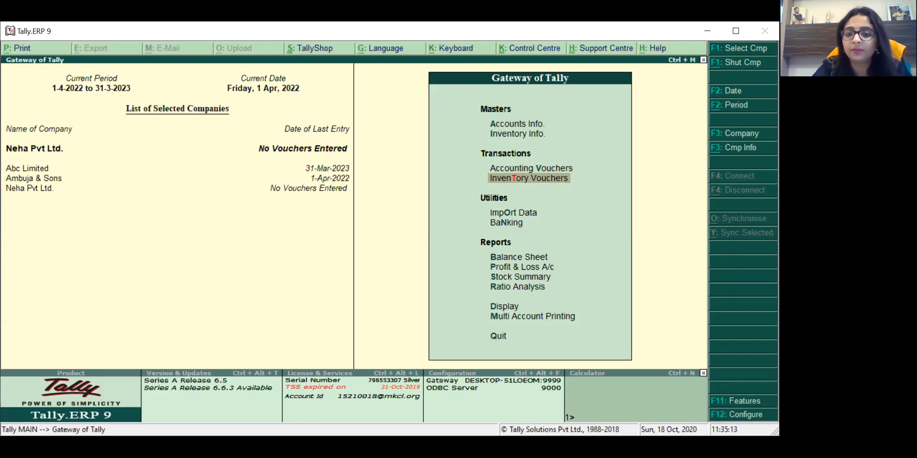
{"action": "key", "text": "Down"}
{"action": "key", "text": "Up"}
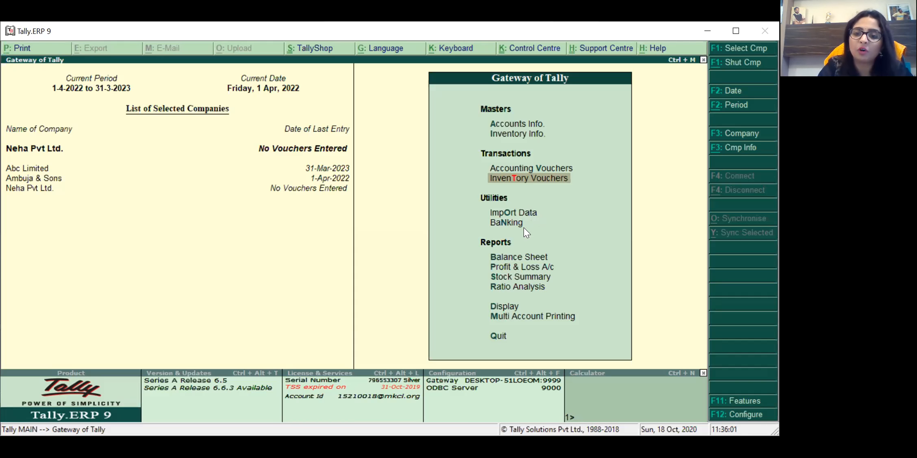
Step: Open the Banking options and choose Quit to return to the Gateway list
{"action": "key", "text": "Down"}
{"action": "key", "text": "Down"}
{"action": "key", "text": "Return"}
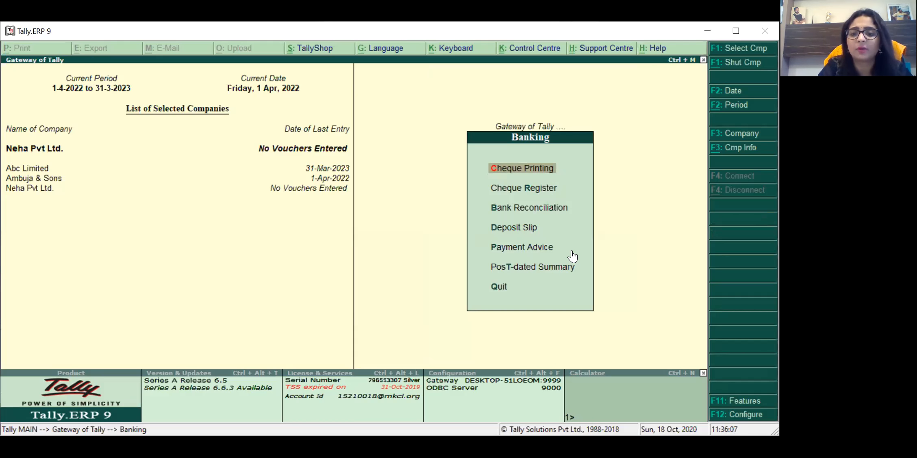
{"action": "key", "text": "Down"}
{"action": "key", "text": "Down"}
{"action": "key", "text": "Down"}
{"action": "key", "text": "Down"}
{"action": "key", "text": "Down"}
{"action": "key", "text": "Down"}
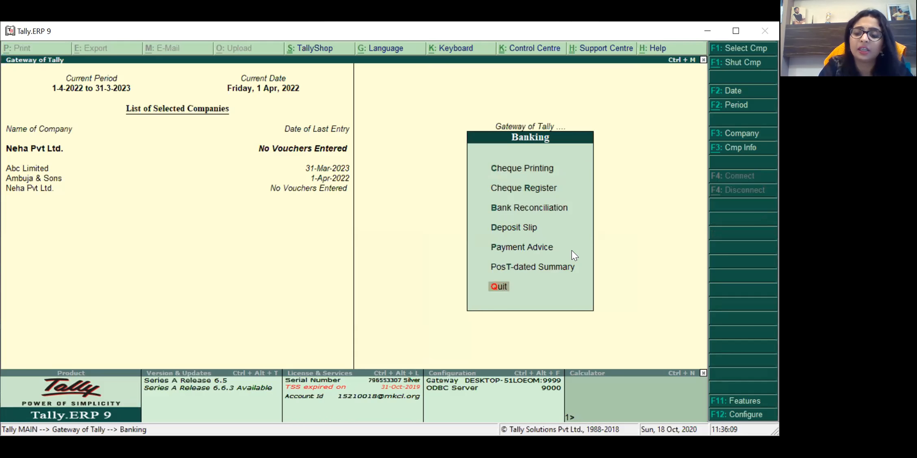
{"action": "key", "text": "Return"}
{"action": "key", "text": "Up"}
{"action": "key", "text": "Down"}
{"action": "key", "text": "Up"}
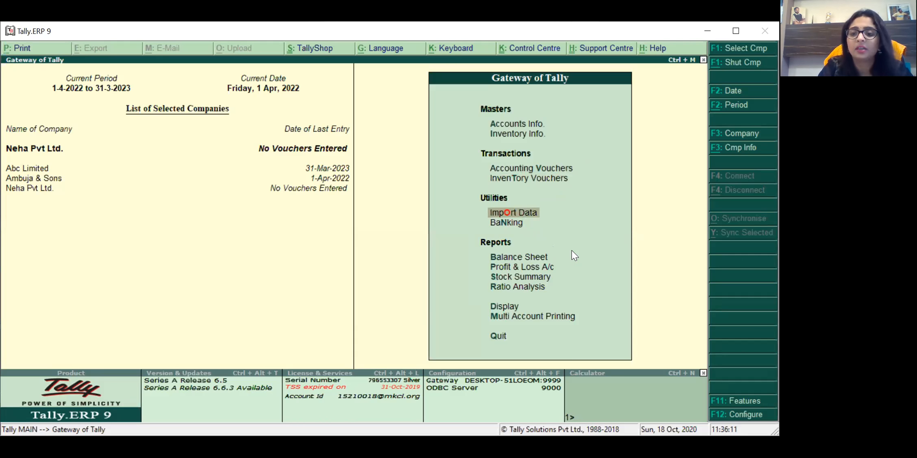
{"action": "key", "text": "Down"}
{"action": "key", "text": "Up"}
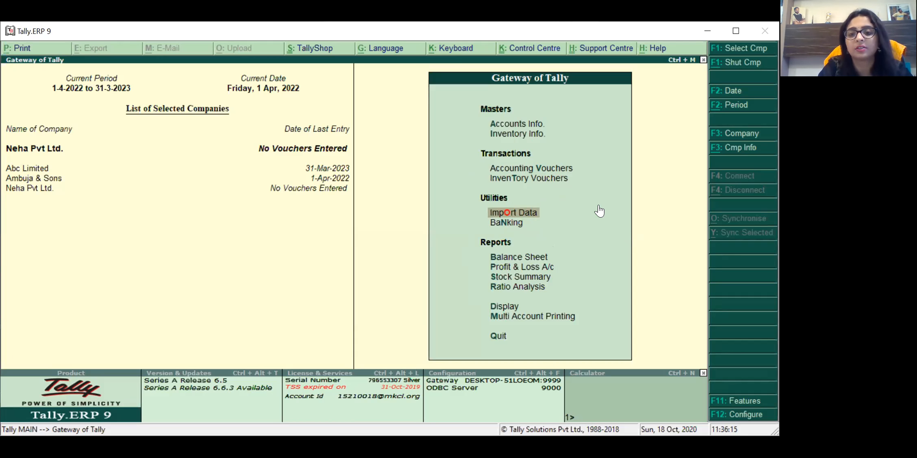
{"action": "key", "text": "Down"}
{"action": "key", "text": "Down"}
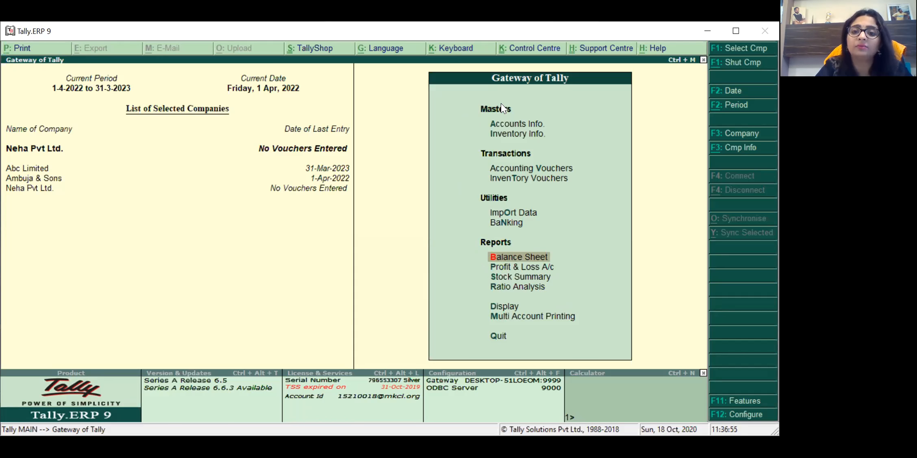
{"action": "key", "text": "Up"}
{"action": "key", "text": "Up"}
{"action": "key", "text": "Up"}
{"action": "key", "text": "Up"}
{"action": "key", "text": "Up"}
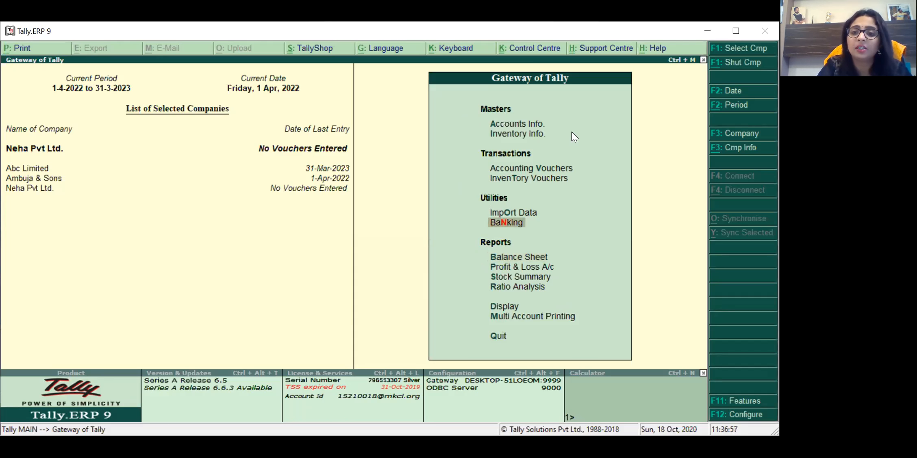
{"action": "key", "text": "Up"}
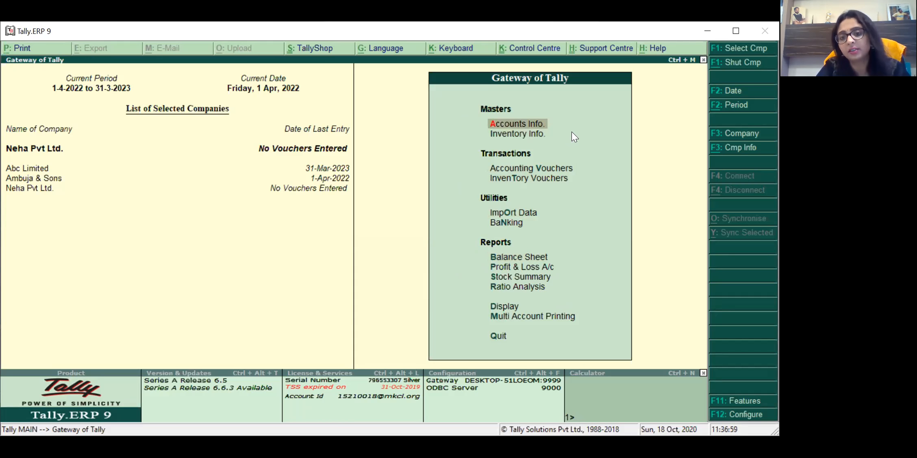
{"action": "key", "text": "Down"}
{"action": "key", "text": "Down"}
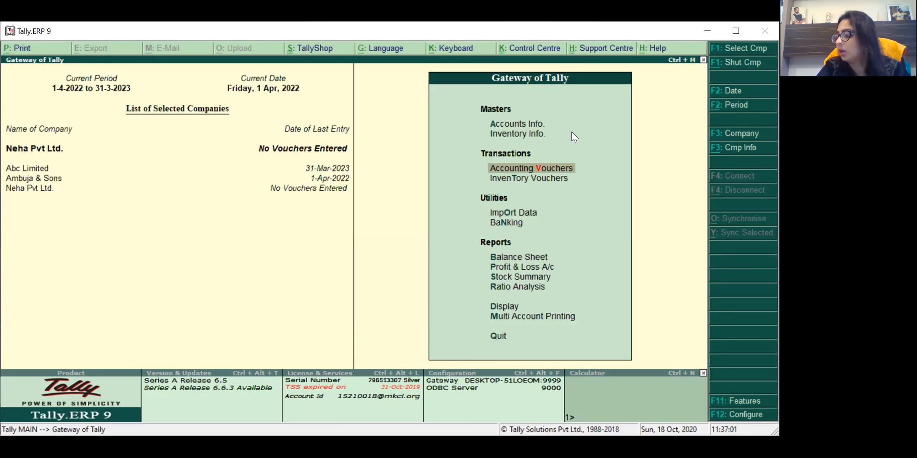
{"action": "key", "text": "Up"}
{"action": "key", "text": "Up"}
{"action": "key", "text": "Down"}
{"action": "key", "text": "Down"}
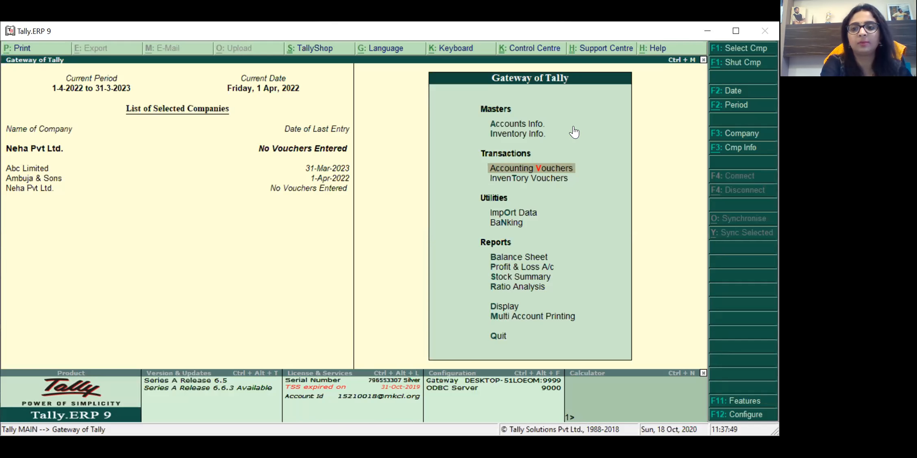
{"action": "key", "text": "alt+F2"}
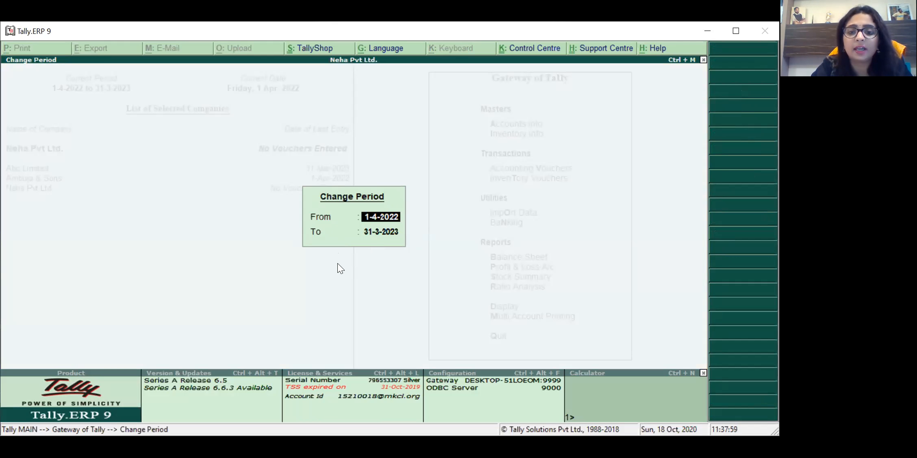
{"action": "type", "text": "1-"}
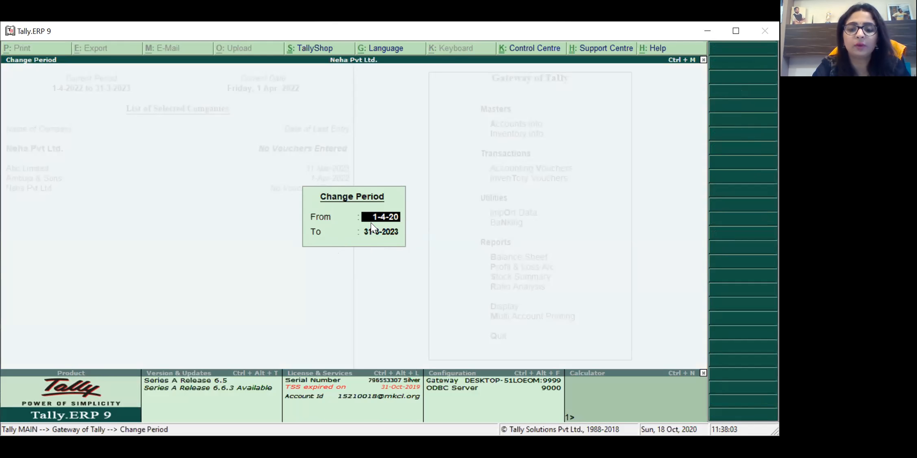
{"action": "key", "text": "Return"}
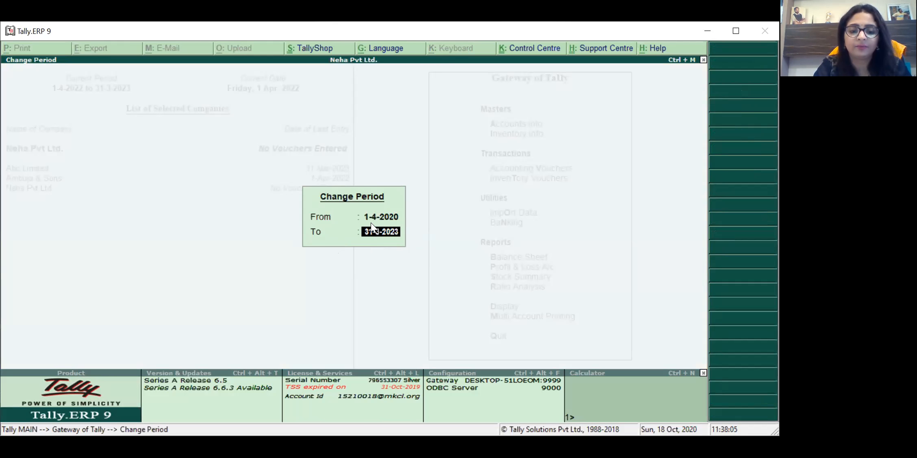
{"action": "type", "text": "31-3-2021"}
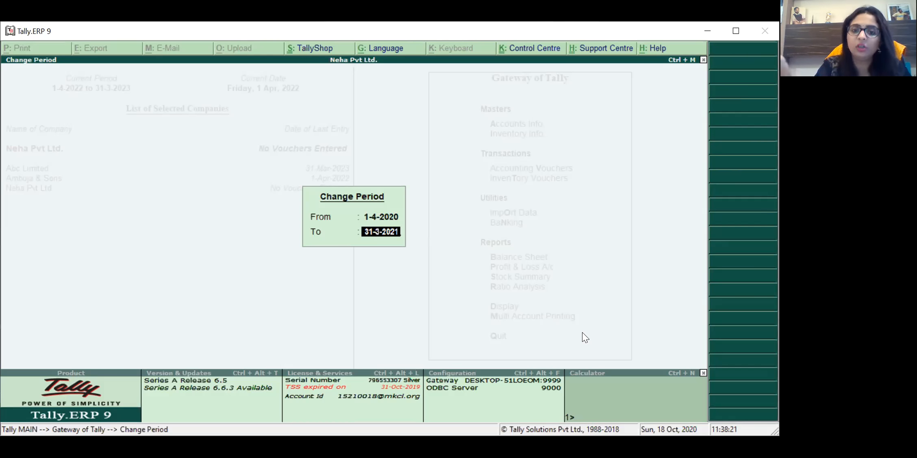
{"action": "key", "text": "BackSpace"}
{"action": "key", "text": "Escape"}
{"action": "key", "text": "Escape"}
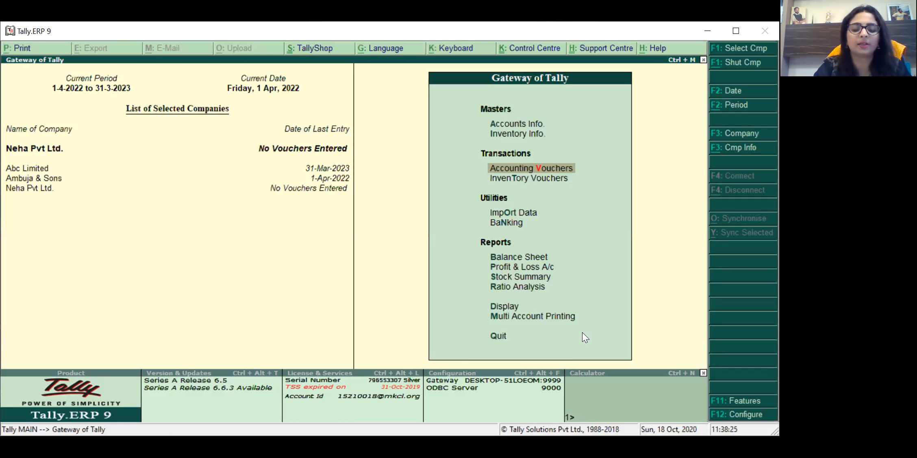
Step: Use Alt+F2 to set the period from 1-4-2021 to 31-3-2022
{"action": "key", "text": "alt+F2"}
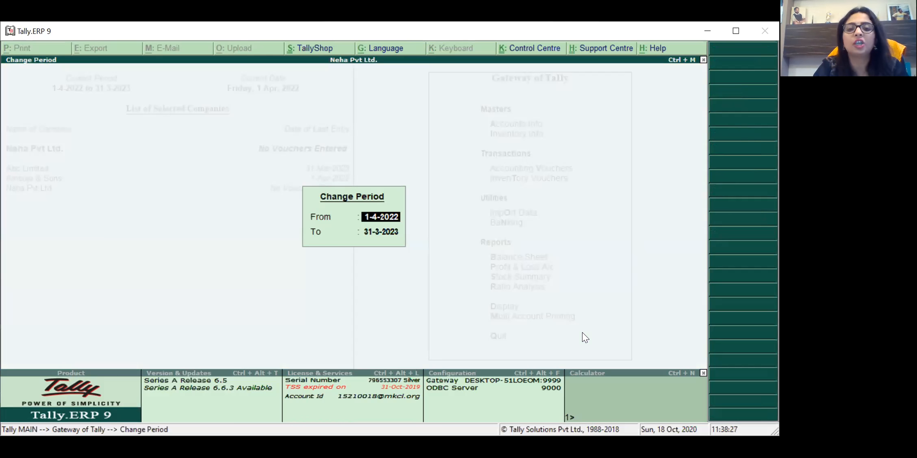
{"action": "type", "text": "1-"}
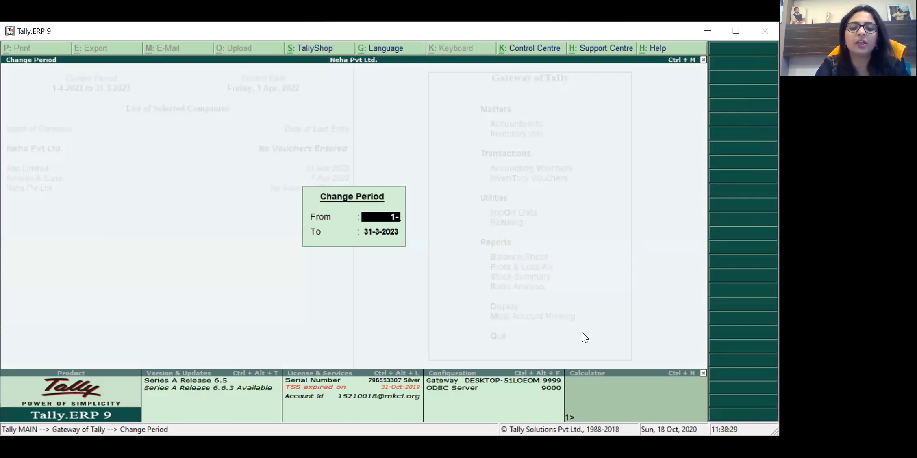
{"action": "type", "text": "4-2"}
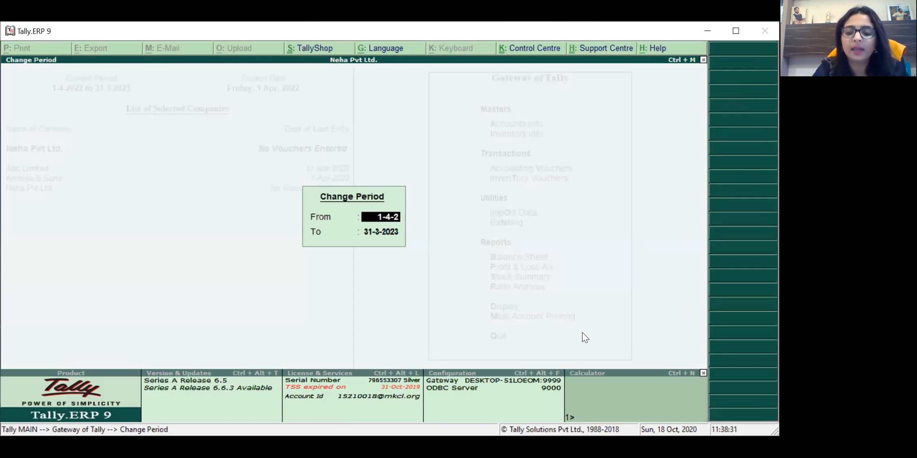
{"action": "type", "text": "021"}
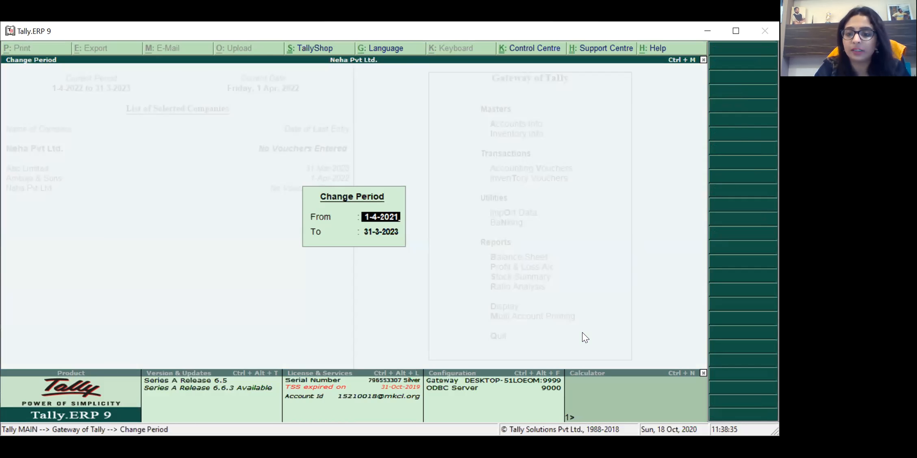
{"action": "key", "text": "Return"}
{"action": "type", "text": "31-3-2022"}
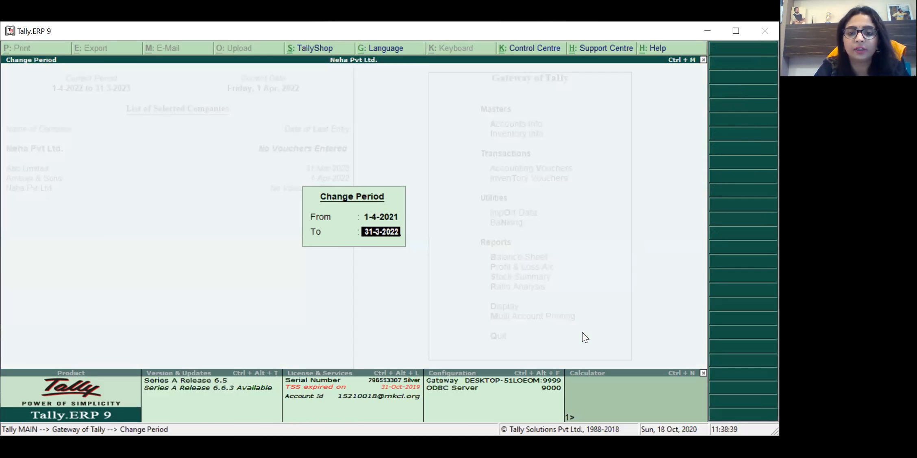
{"action": "key", "text": "Return"}
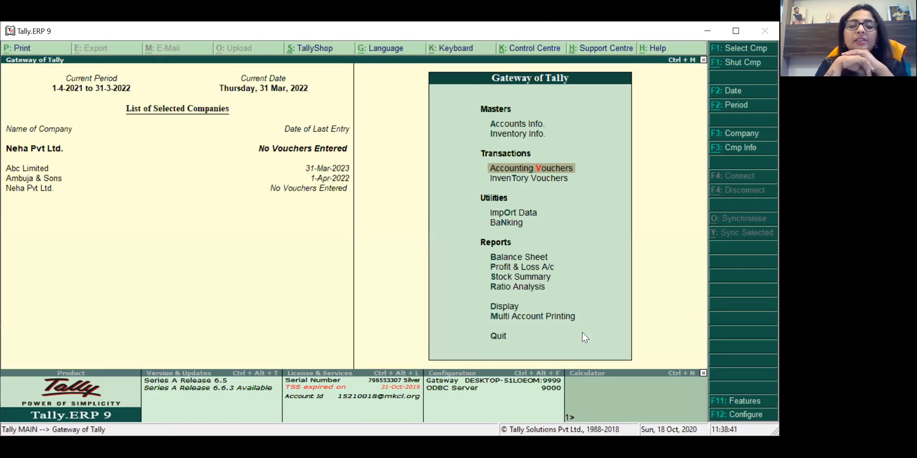
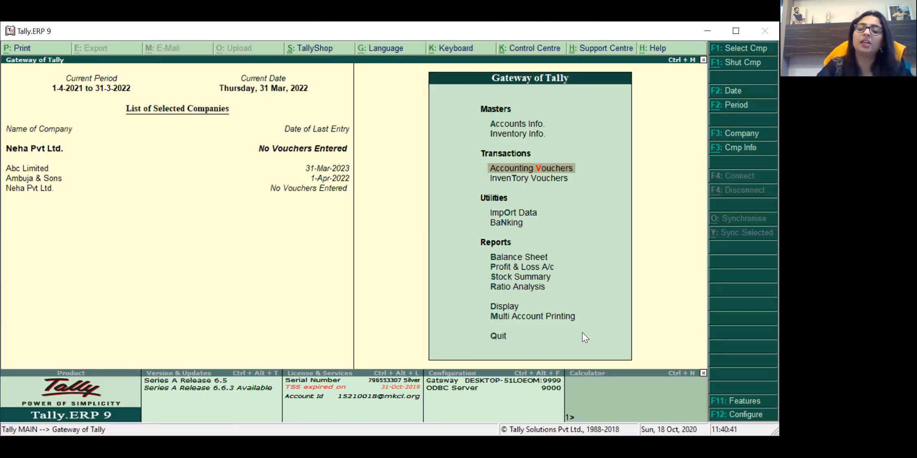
Step: Move the Gateway of Tally selection up to Accounts Info
{"action": "key", "text": "Up"}
{"action": "key", "text": "Up"}
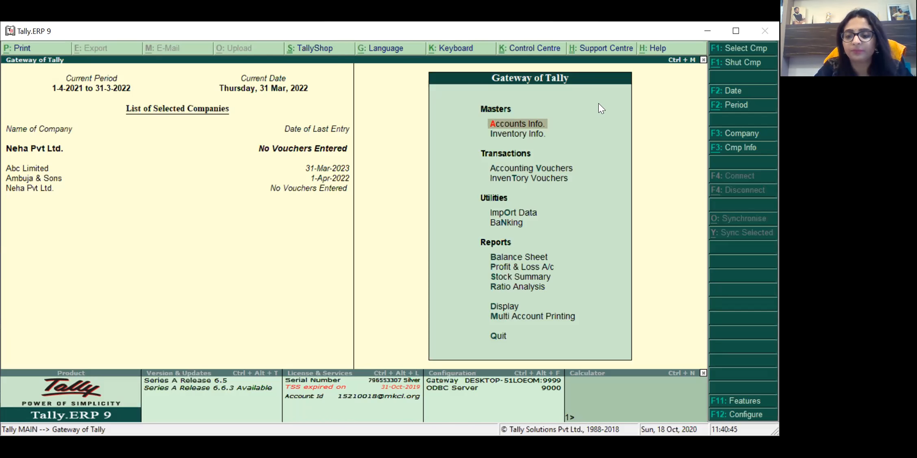
Step: Open Accounts Info and go into its Ledgers menu
{"action": "left_click", "coordinate": [522, 126]}
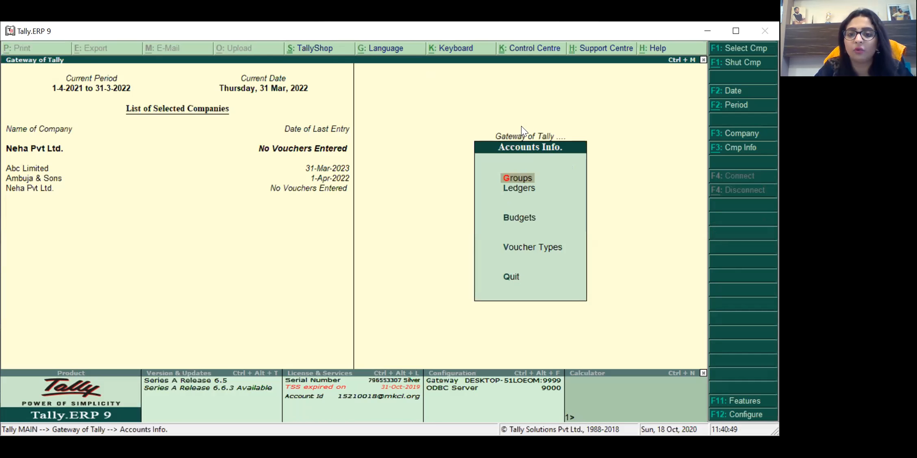
{"action": "key", "text": "Down"}
{"action": "key", "text": "Up"}
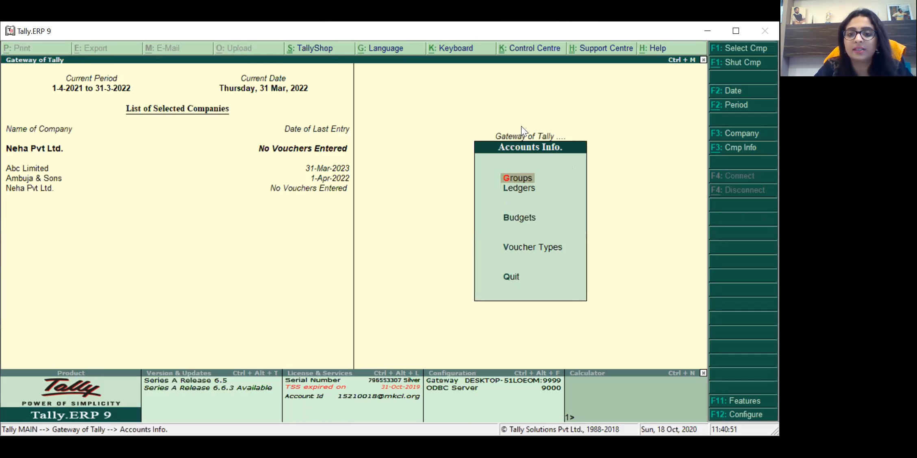
{"action": "key", "text": "Down"}
{"action": "key", "text": "Down"}
{"action": "key", "text": "Down"}
{"action": "key", "text": "Down"}
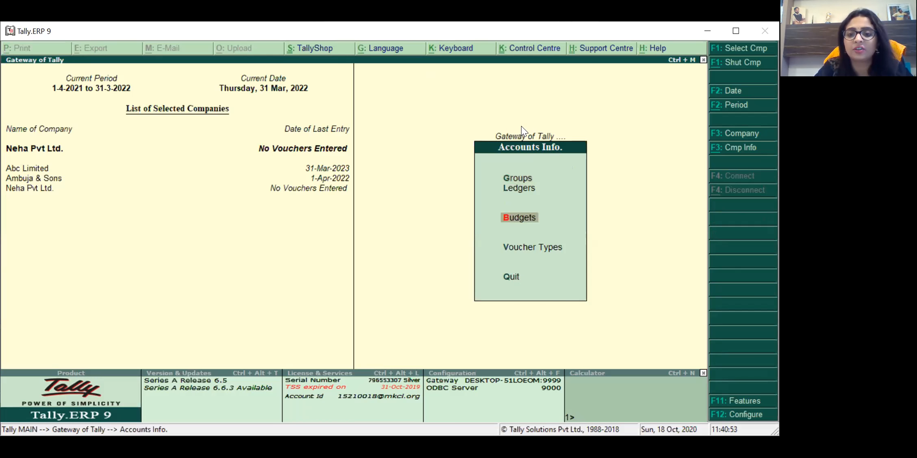
{"action": "key", "text": "Up"}
{"action": "key", "text": "Up"}
{"action": "key", "text": "Up"}
{"action": "key", "text": "Up"}
{"action": "key", "text": "Down"}
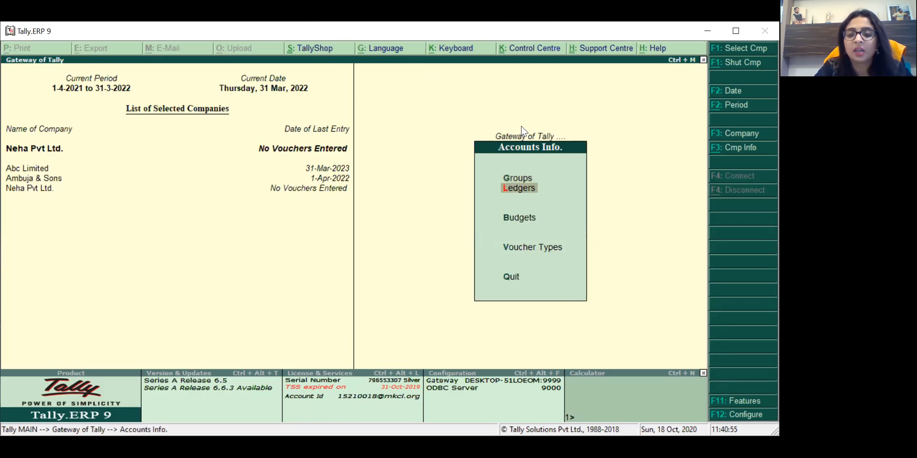
{"action": "key", "text": "Return"}
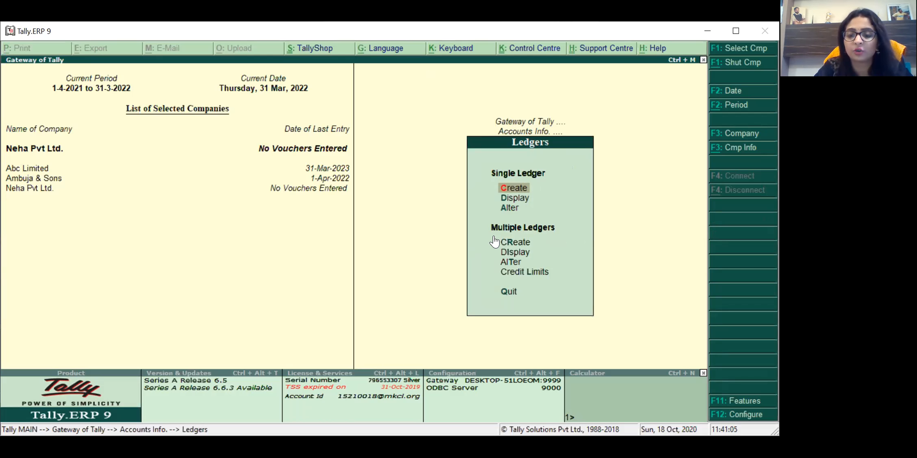
Step: Choose Create under Single Ledger to start a new ledger
{"action": "key", "text": "Up"}
{"action": "key", "text": "Down"}
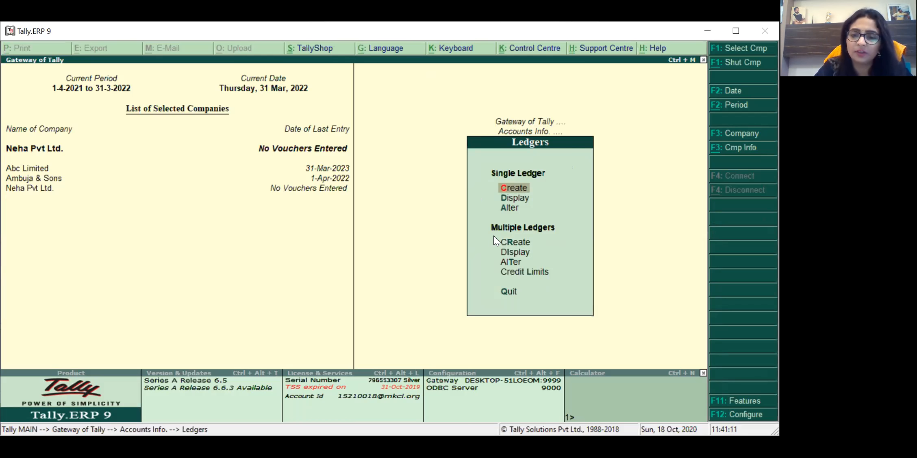
{"action": "key", "text": "Down"}
{"action": "key", "text": "Down"}
{"action": "key", "text": "Down"}
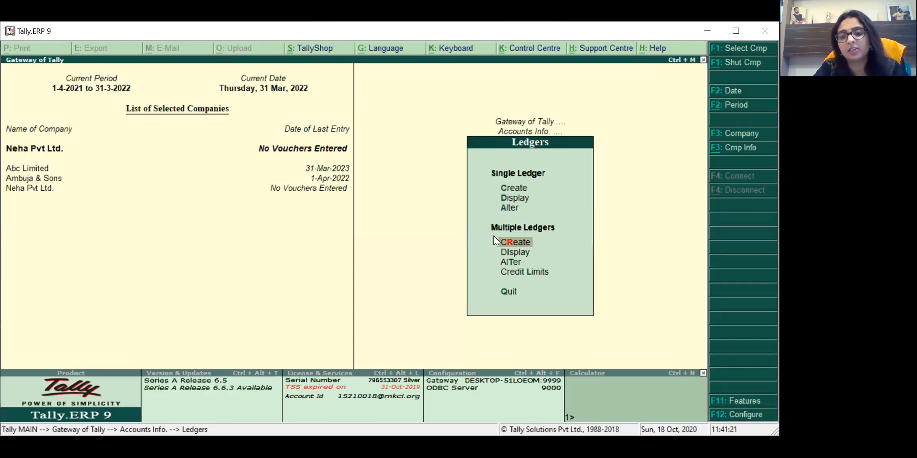
{"action": "key", "text": "Up"}
{"action": "key", "text": "Up"}
{"action": "key", "text": "Up"}
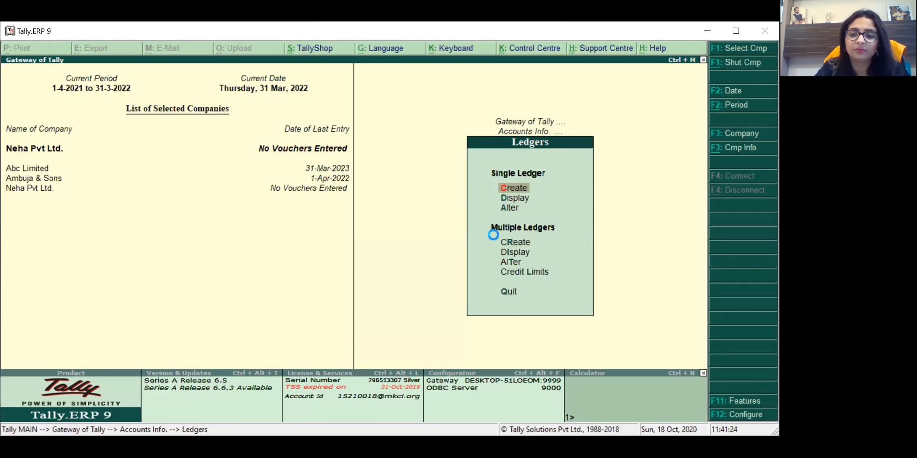
{"action": "key", "text": "Return"}
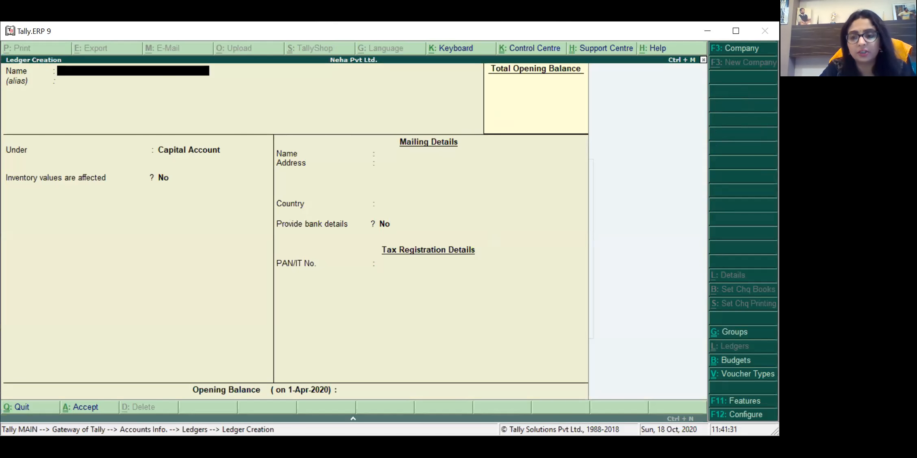
Step: Name the new ledger 'Neha Capital Account'
{"action": "type", "text": "M"}
{"action": "key", "text": "BackSpace"}
{"action": "type", "text": "Neha Capital Account"}
{"action": "key", "text": "Return"}
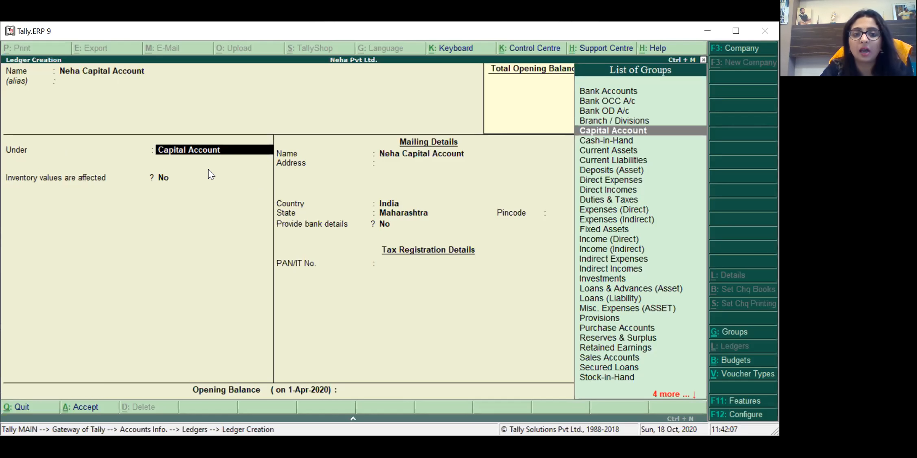
Step: Set Neha Capital Account's group to Capital Account
{"action": "key", "text": "Down"}
{"action": "key", "text": "Up"}
{"action": "key", "text": "Down"}
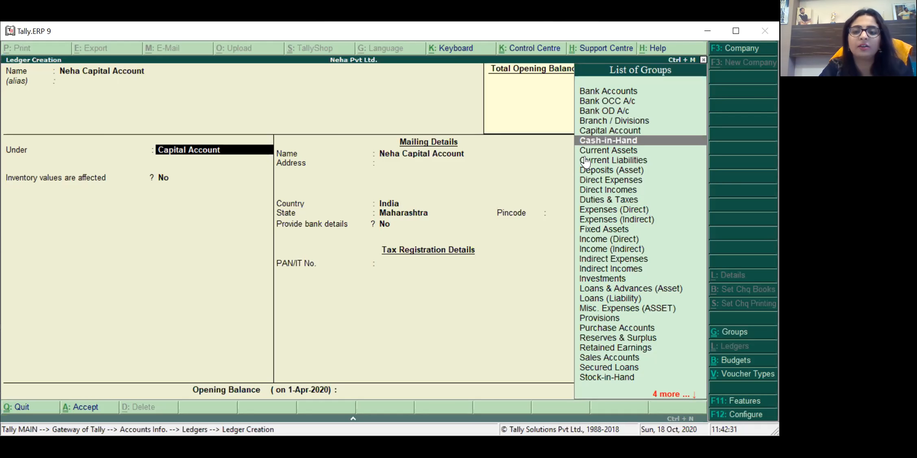
{"action": "key", "text": "space"}
{"action": "key", "text": "BackSpace"}
{"action": "key", "text": "BackSpace"}
{"action": "key", "text": "BackSpace"}
{"action": "key", "text": "BackSpace"}
{"action": "key", "text": "BackSpace"}
{"action": "key", "text": "BackSpace"}
{"action": "key", "text": "BackSpace"}
{"action": "key", "text": "BackSpace"}
{"action": "key", "text": "BackSpace"}
{"action": "key", "text": "BackSpace"}
{"action": "key", "text": "BackSpace"}
{"action": "key", "text": "BackSpace"}
{"action": "key", "text": "BackSpace"}
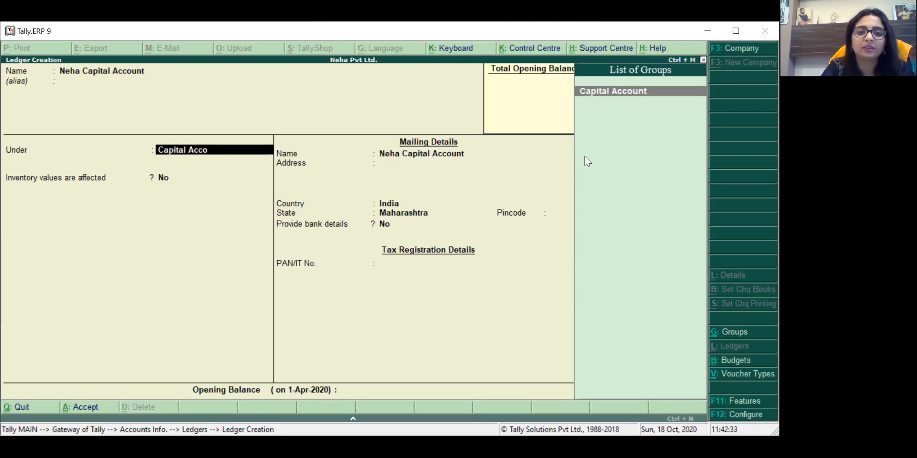
{"action": "key", "text": "BackSpace"}
{"action": "key", "text": "BackSpace"}
{"action": "type", "text": "F"}
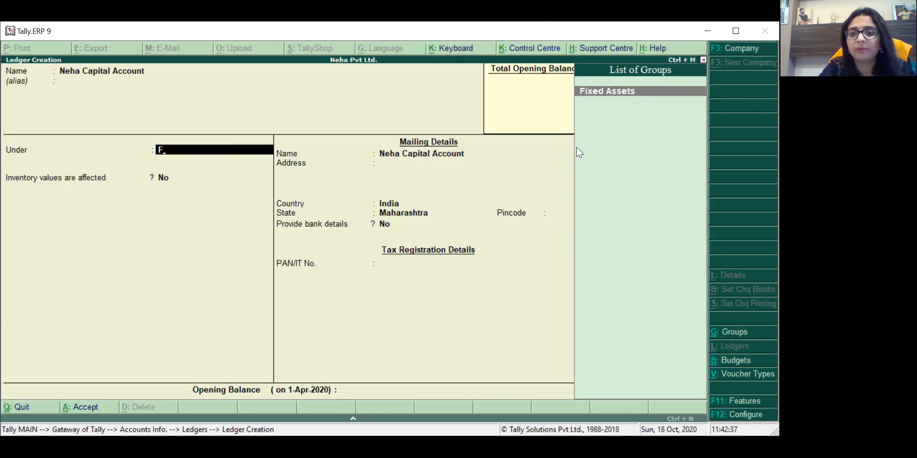
{"action": "key", "text": "BackSpace"}
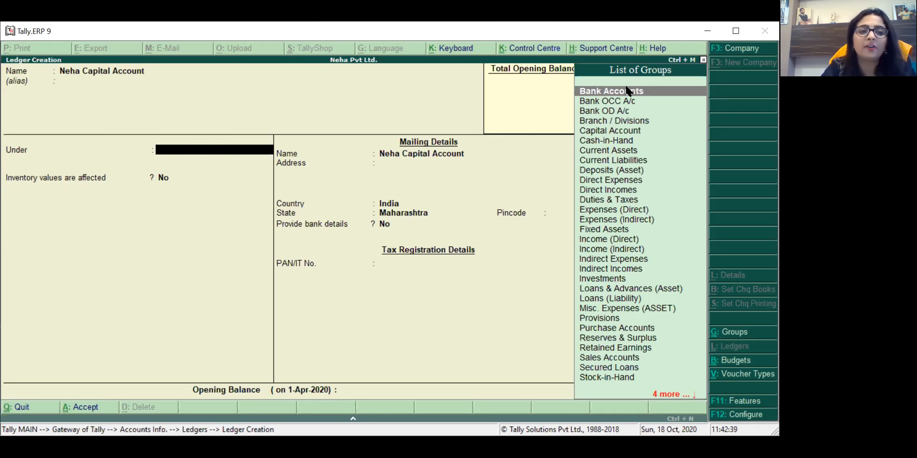
{"action": "type", "text": "Ca"}
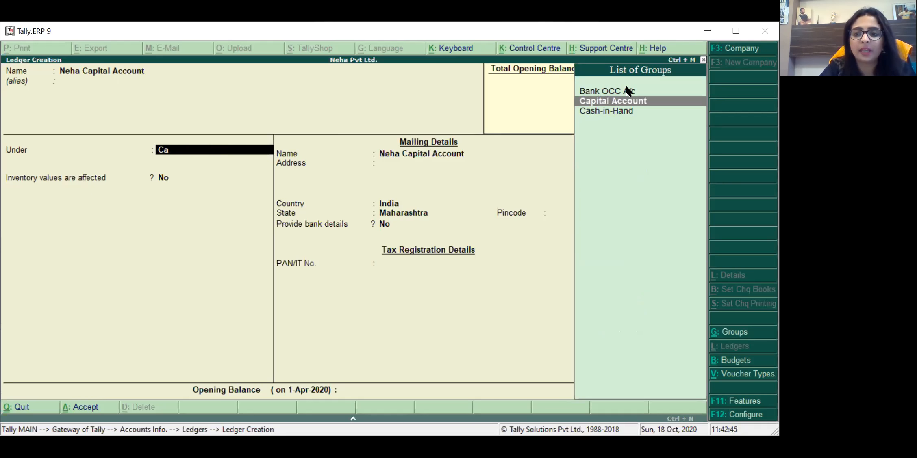
{"action": "key", "text": "Return"}
{"action": "key", "text": "Return"}
{"action": "key", "text": "Return"}
{"action": "key", "text": "Return"}
{"action": "key", "text": "Return"}
{"action": "key", "text": "Return"}
{"action": "key", "text": "Return"}
{"action": "key", "text": "Return"}
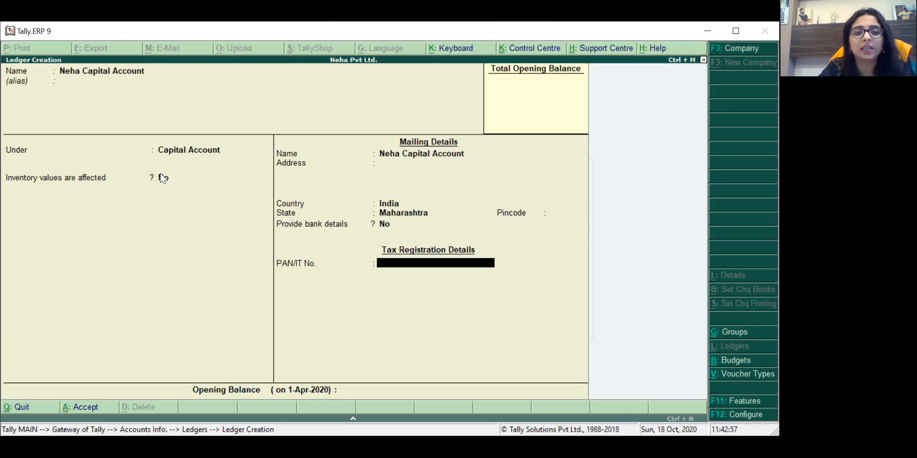
Step: Give Neha Capital Account a 5,00,000 Cr opening balance and save it
{"action": "key", "text": "Return"}
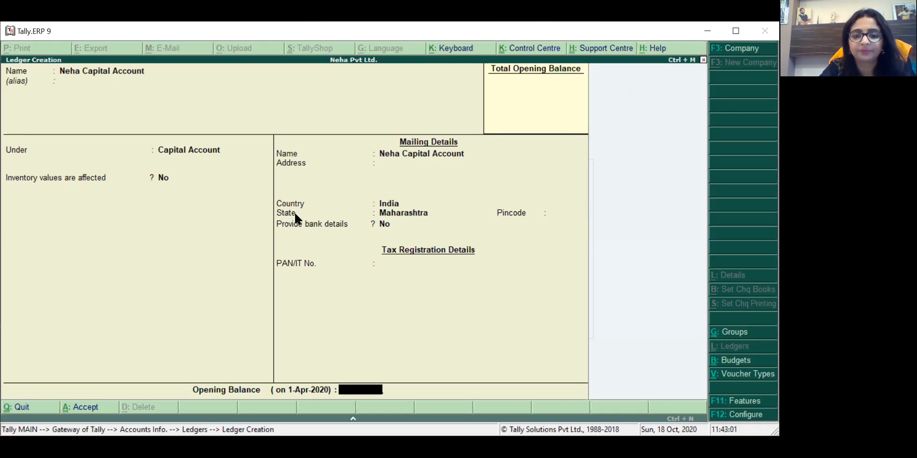
{"action": "key", "text": "Return"}
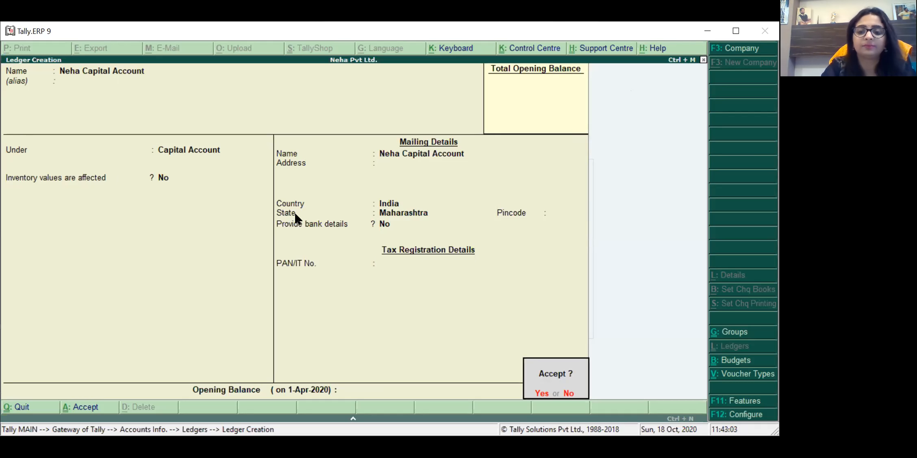
{"action": "key", "text": "Escape"}
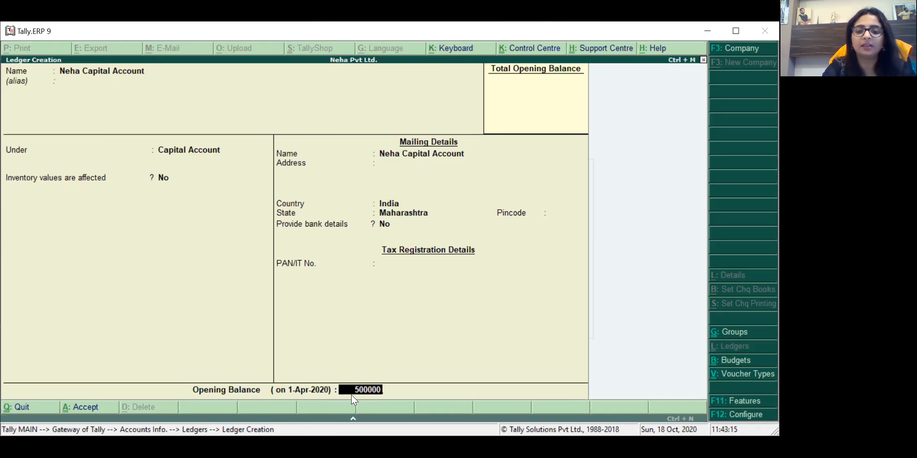
{"action": "key", "text": "Return"}
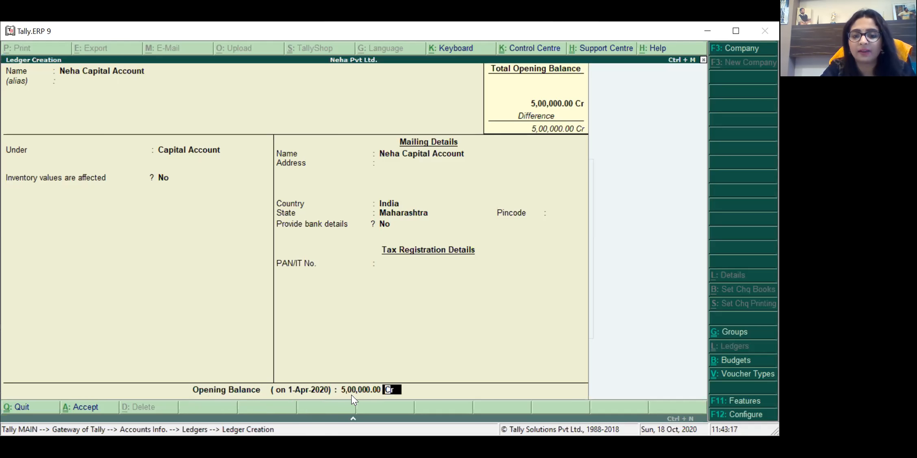
{"action": "key", "text": "Return"}
{"action": "key", "text": "Return"}
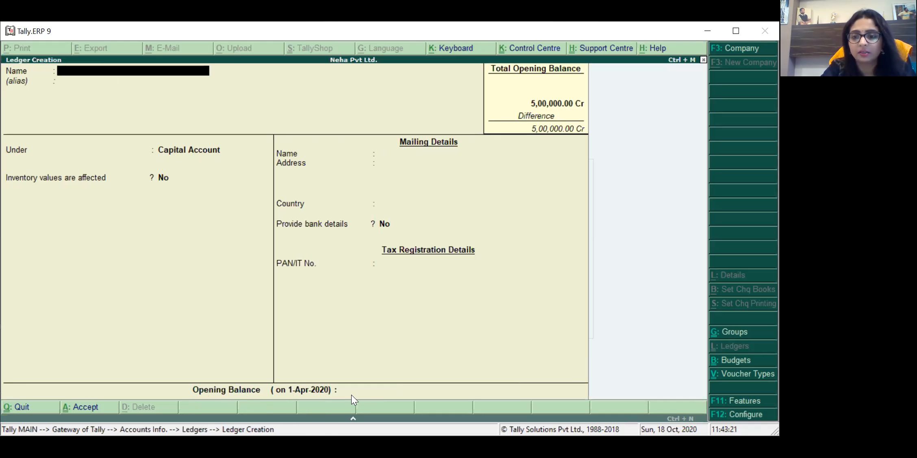
Step: Create the Computer ledger under Fixed Assets with a 2,00,000 Dr opening balance
{"action": "type", "text": "Co"}
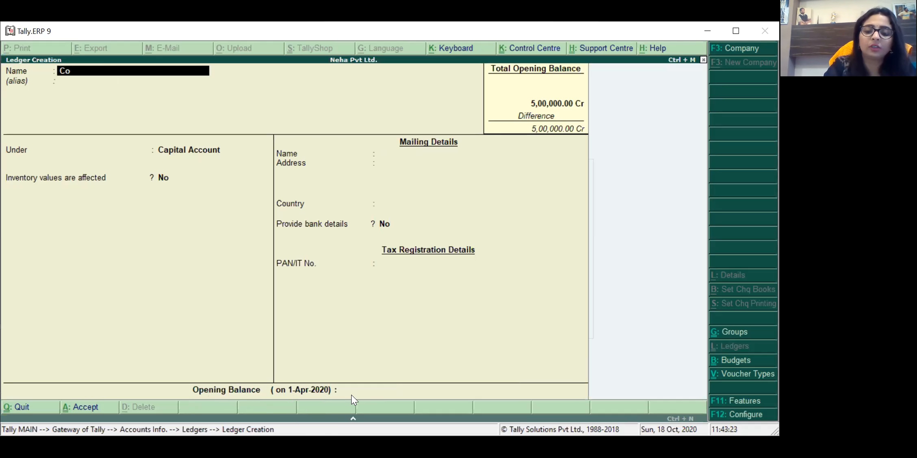
{"action": "type", "text": "mputer"}
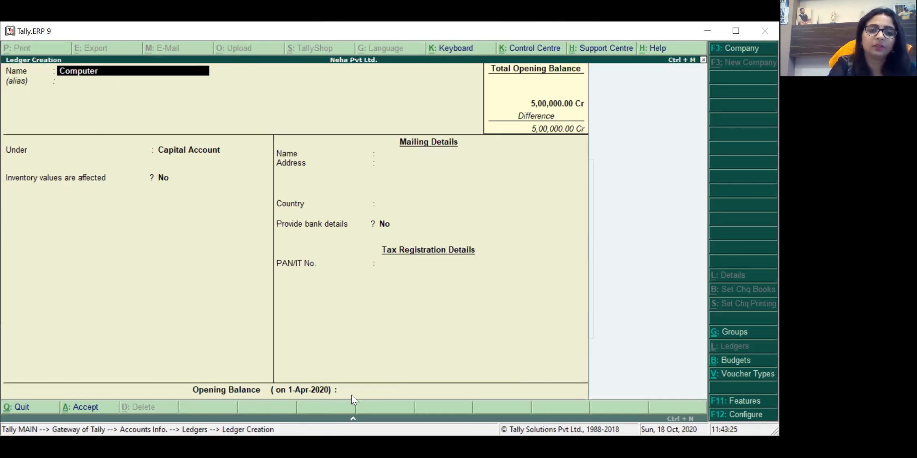
{"action": "key", "text": "Return"}
{"action": "key", "text": "Return"}
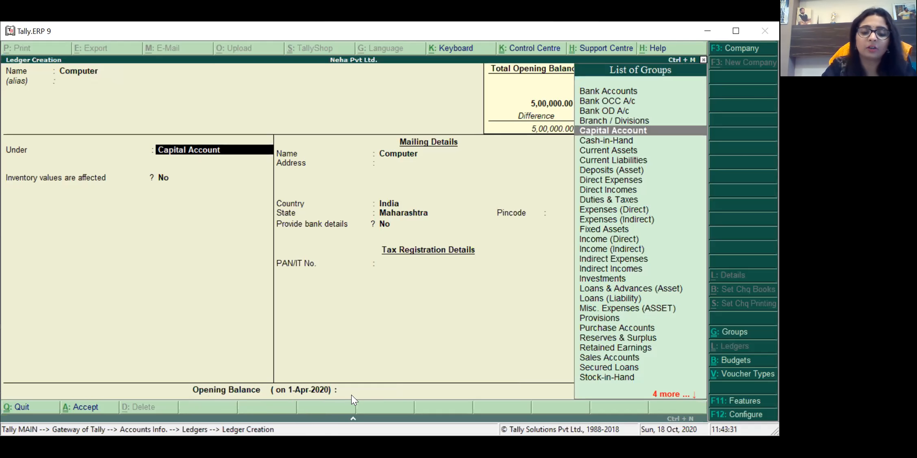
{"action": "type", "text": "Fix"}
{"action": "key", "text": "Return"}
{"action": "key", "text": "Return"}
{"action": "key", "text": "Return"}
{"action": "key", "text": "Return"}
{"action": "key", "text": "Return"}
{"action": "key", "text": "Return"}
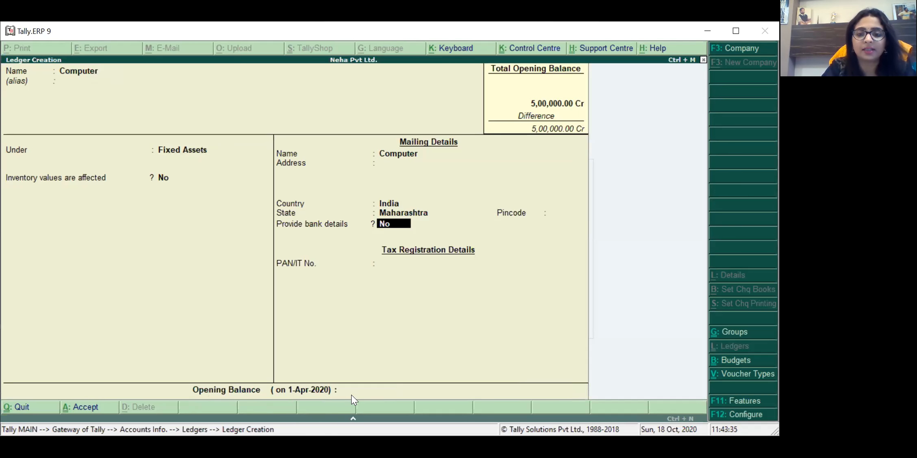
{"action": "key", "text": "Return"}
{"action": "key", "text": "Return"}
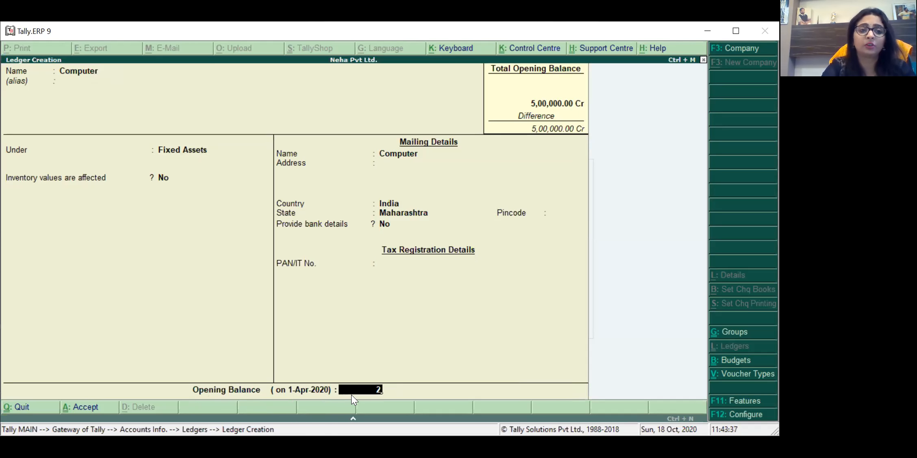
{"action": "type", "text": "00000"}
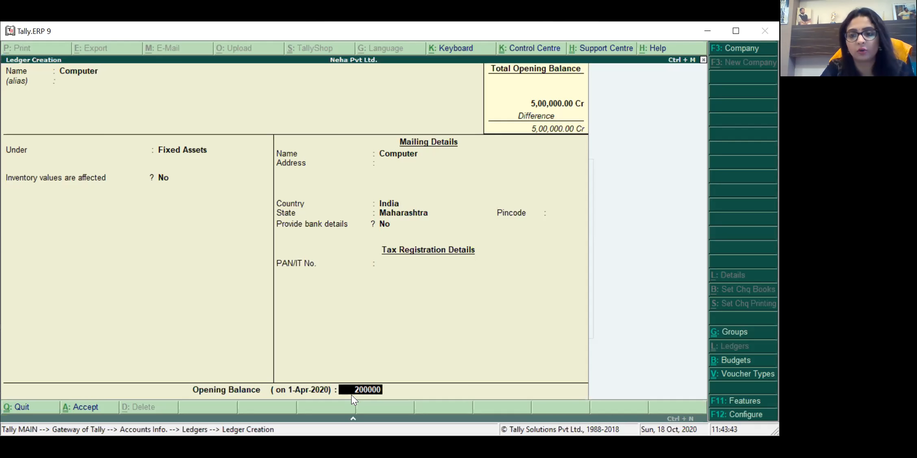
{"action": "key", "text": "Return"}
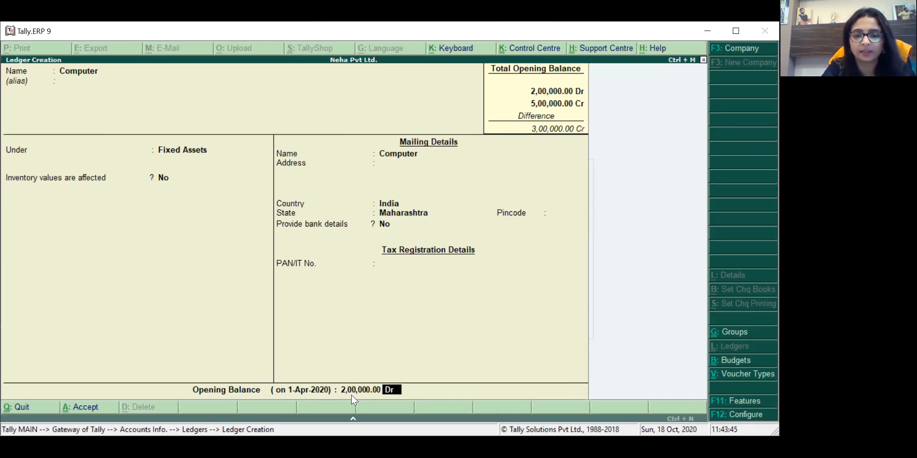
{"action": "key", "text": "Return"}
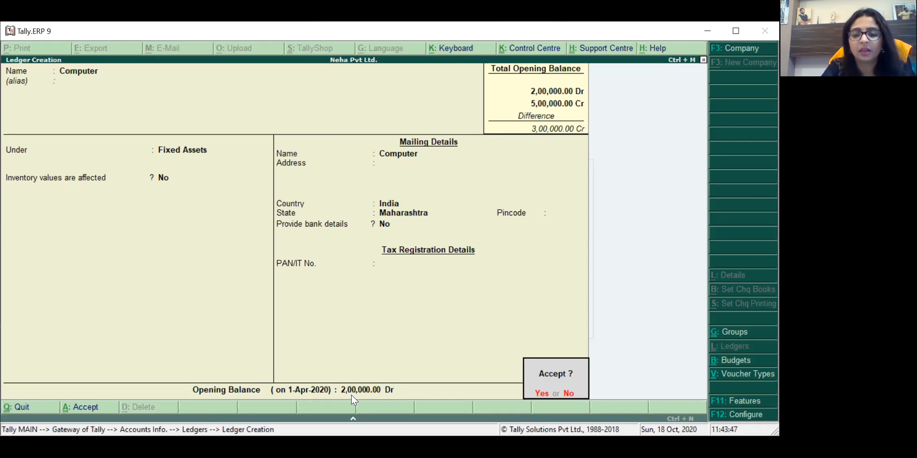
{"action": "key", "text": "Return"}
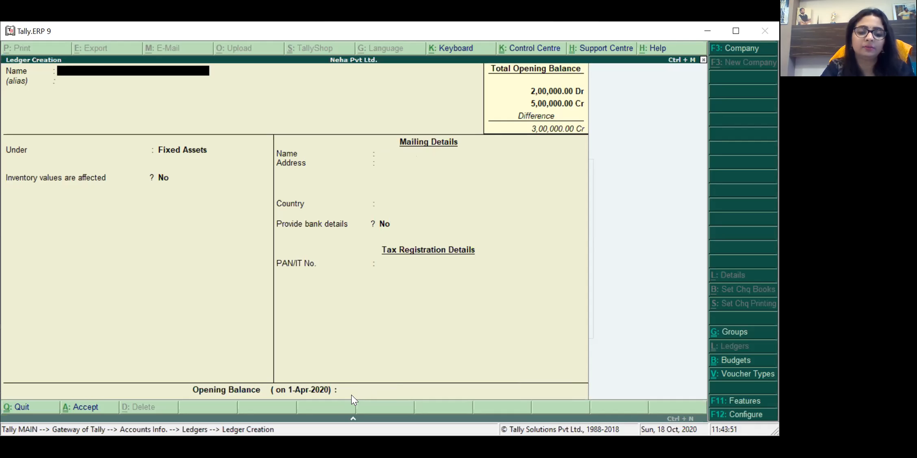
Step: Name a new ledger 'HDFC Bank A/c No 200' and place it under Bank Accounts
{"action": "type", "text": "HDFC"}
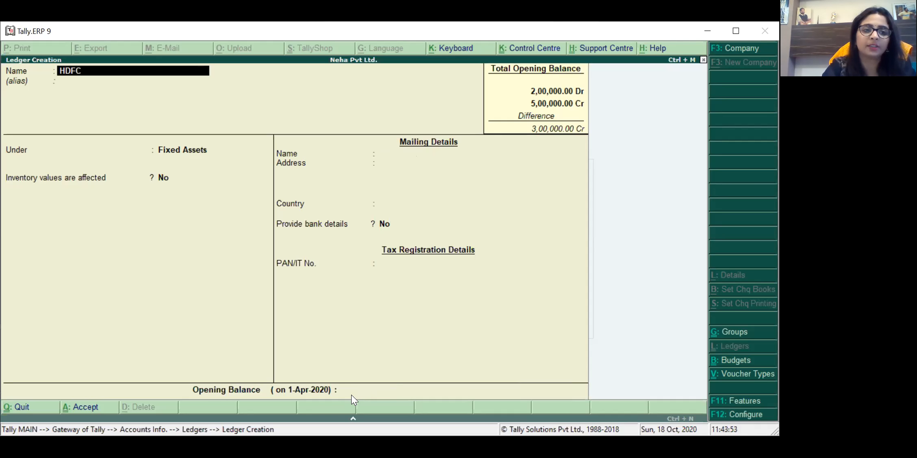
{"action": "type", "text": " Bank A/c No 200"}
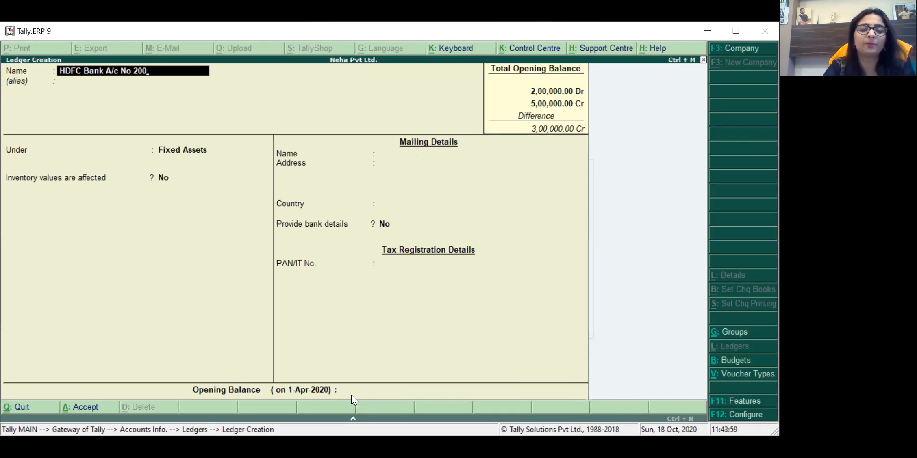
{"action": "key", "text": "Return"}
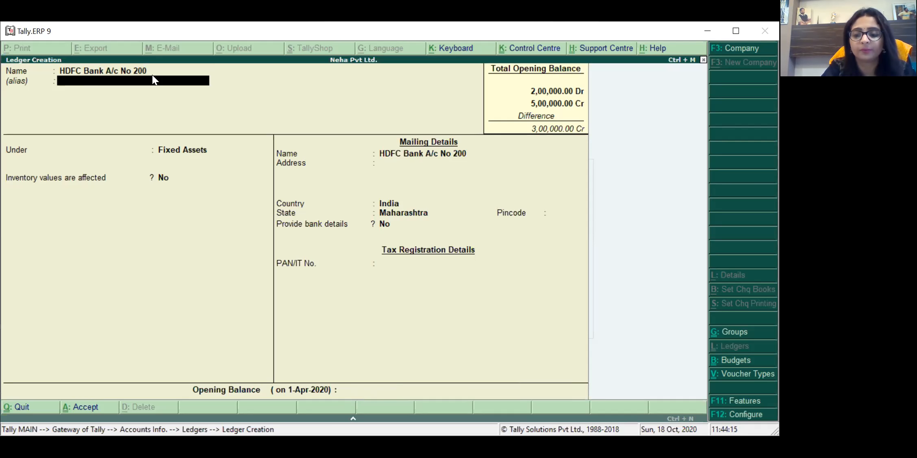
{"action": "key", "text": "Return"}
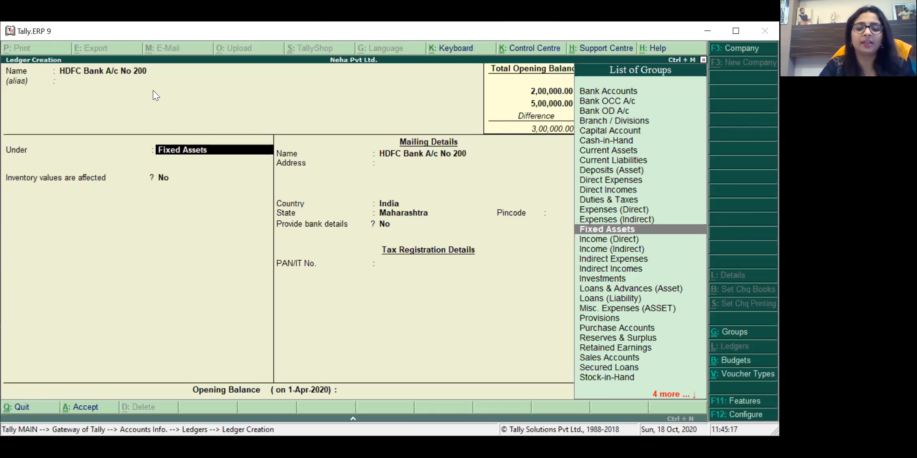
{"action": "type", "text": "Ban"}
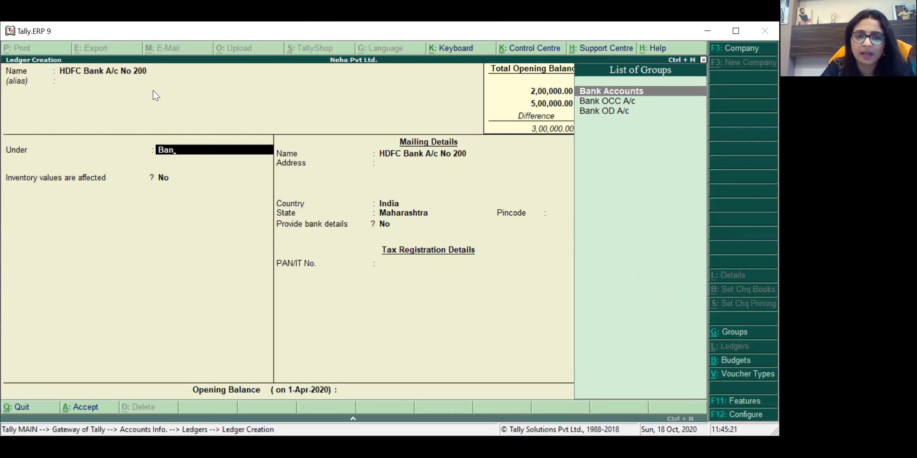
{"action": "key", "text": "Return"}
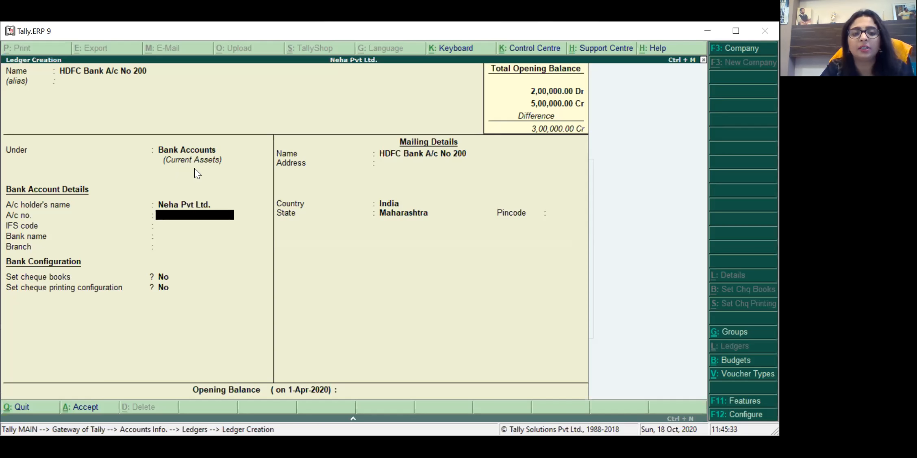
Step: Enter account number 200 and a 1,50,000 Dr opening balance, then save the ledger
{"action": "type", "text": "200"}
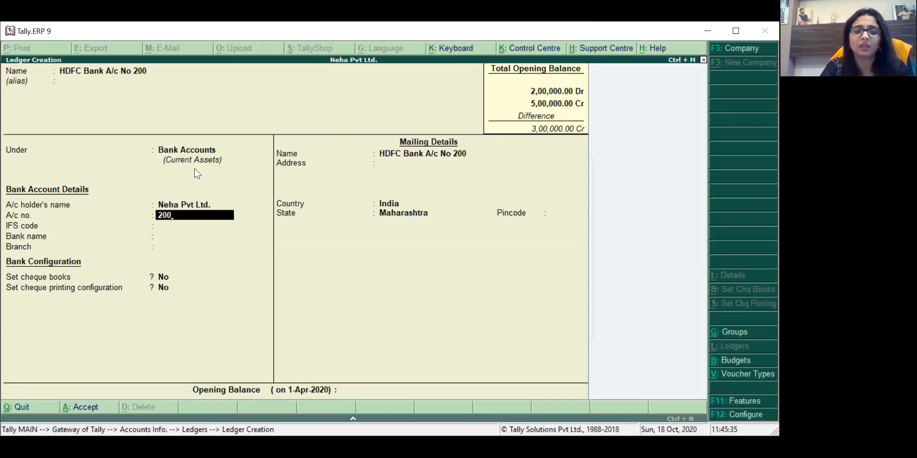
{"action": "key", "text": "Return"}
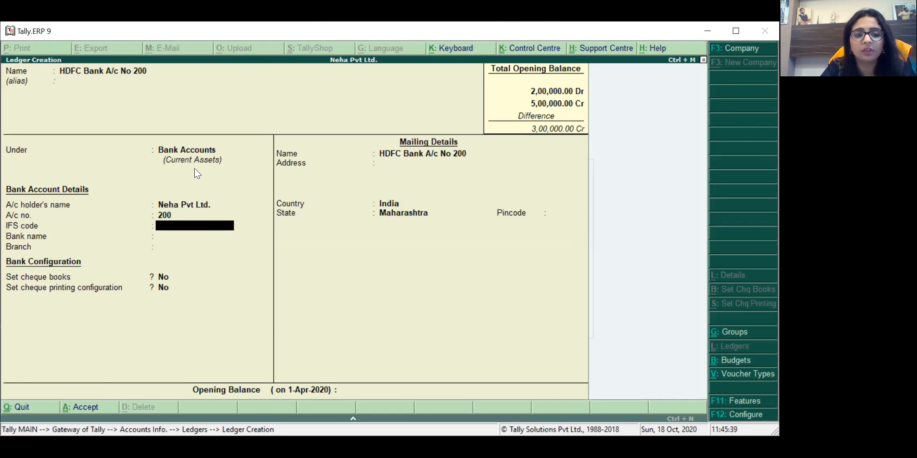
{"action": "key", "text": "Return"}
{"action": "key", "text": "Return"}
{"action": "key", "text": "Return"}
{"action": "key", "text": "Return"}
{"action": "key", "text": "Return"}
{"action": "key", "text": "Return"}
{"action": "key", "text": "Return"}
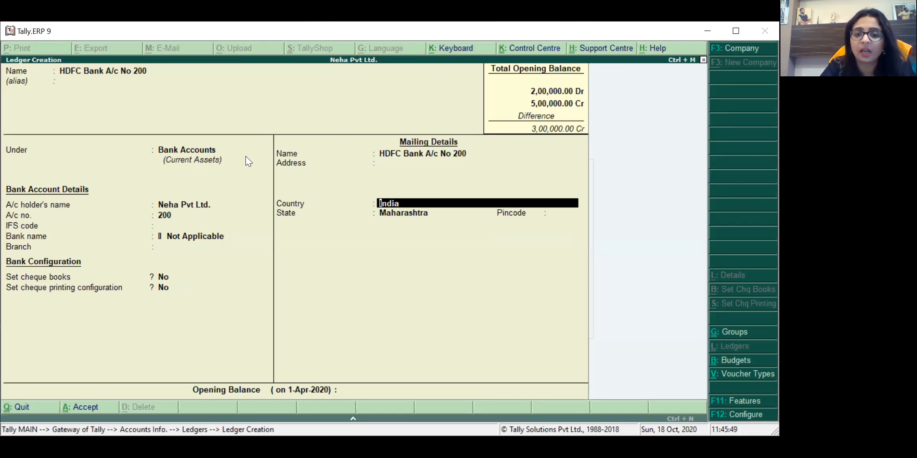
{"action": "key", "text": "Return"}
{"action": "key", "text": "Return"}
{"action": "key", "text": "Return"}
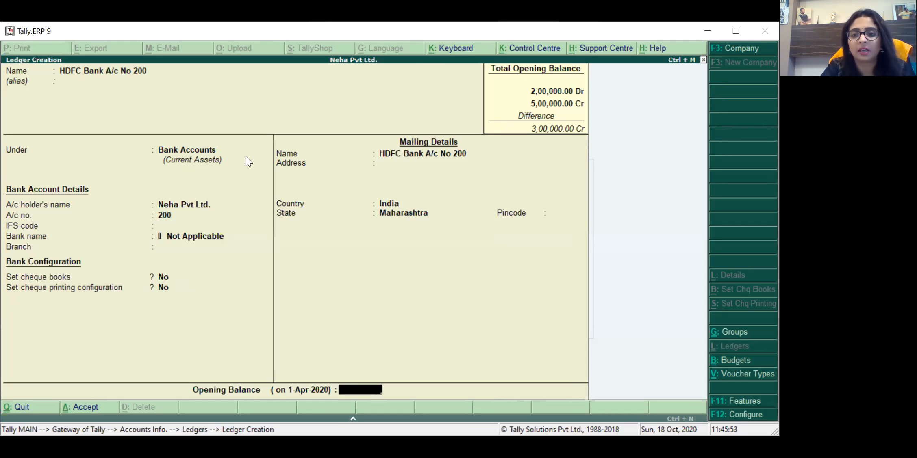
{"action": "type", "text": "150000"}
{"action": "key", "text": "Return"}
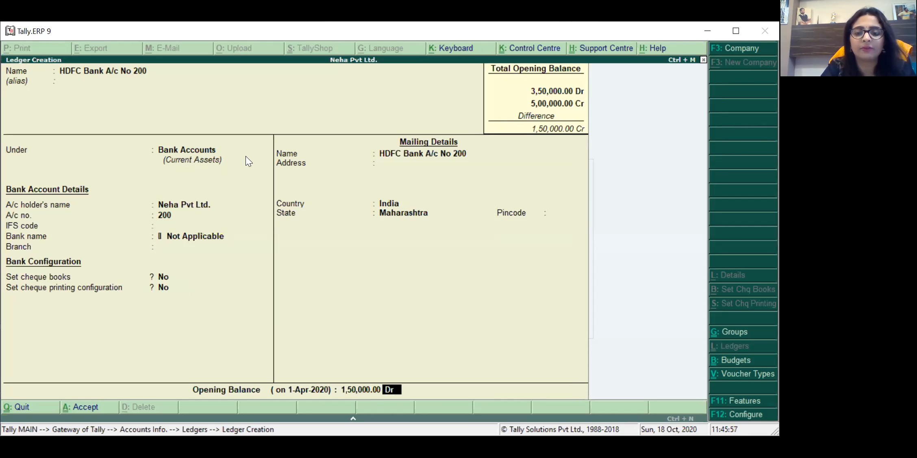
{"action": "key", "text": "Return"}
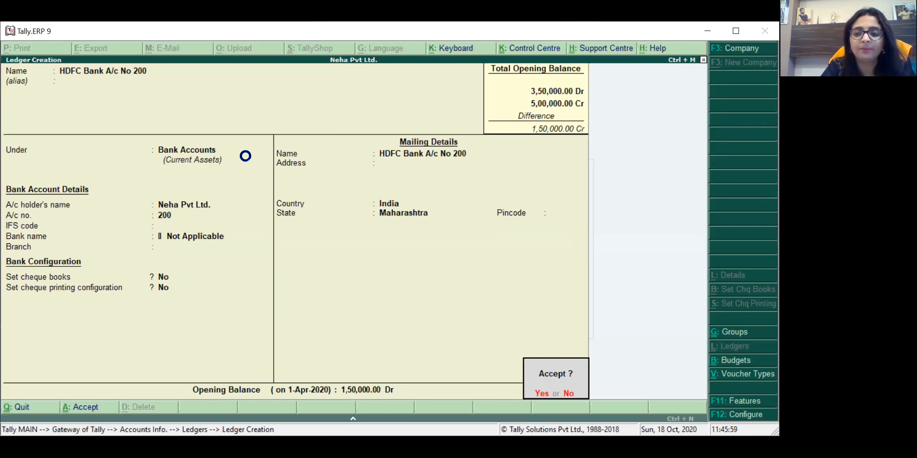
{"action": "key", "text": "Return"}
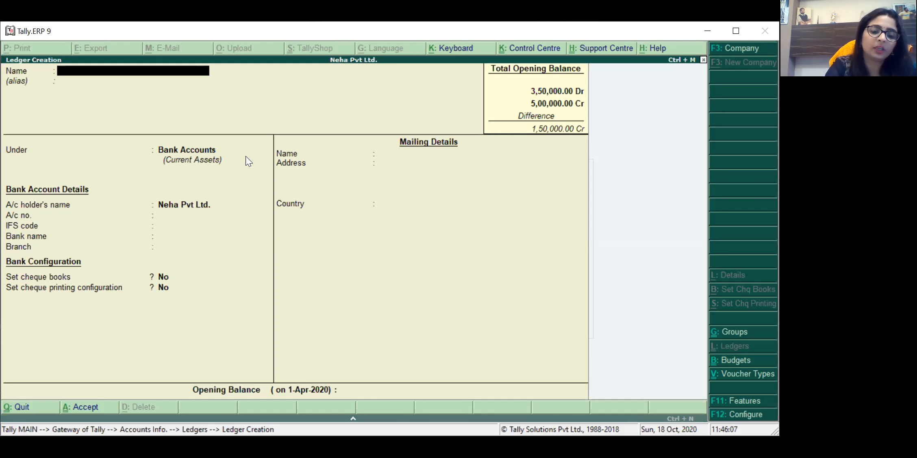
Step: Create a ledger named 'Mr A' under Sundry Debtors
{"action": "type", "text": "De"}
{"action": "key", "text": "BackSpace"}
{"action": "key", "text": "BackSpace"}
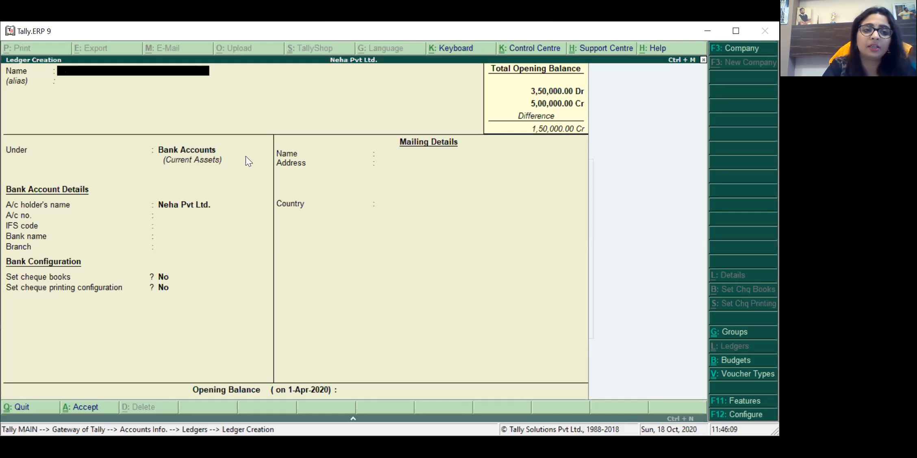
{"action": "type", "text": "Mr A"}
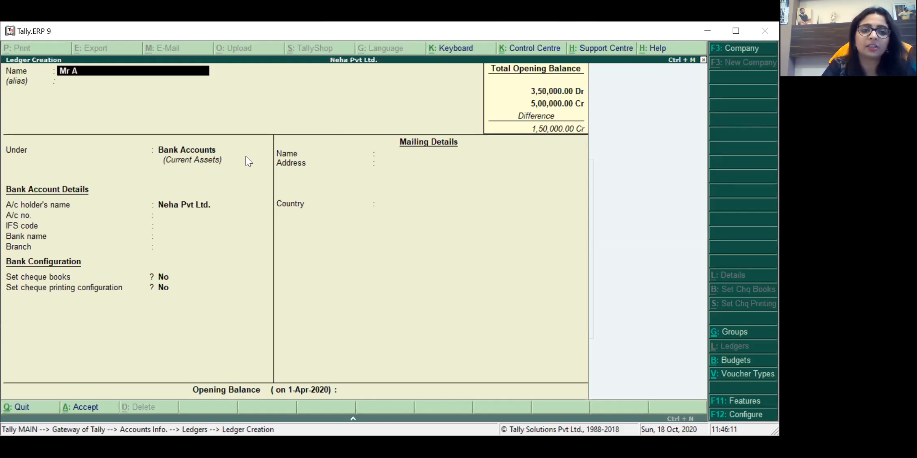
{"action": "key", "text": "Return"}
{"action": "key", "text": "Return"}
{"action": "type", "text": "Sund"}
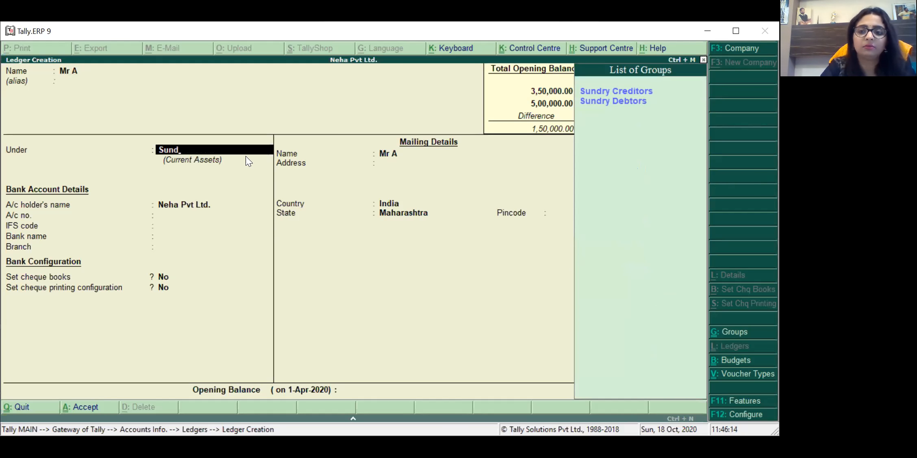
{"action": "key", "text": "Down"}
{"action": "key", "text": "Return"}
{"action": "key", "text": "Return"}
Step: Give Mr A a 50,000 Dr opening balance with On Account breakup and save
{"action": "key", "text": "Return"}
{"action": "key", "text": "Return"}
{"action": "key", "text": "Return"}
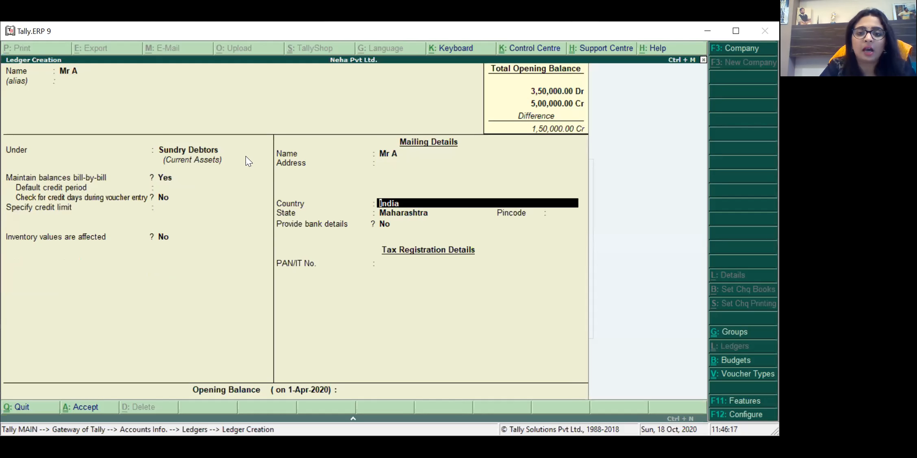
{"action": "key", "text": "Return"}
{"action": "key", "text": "Return"}
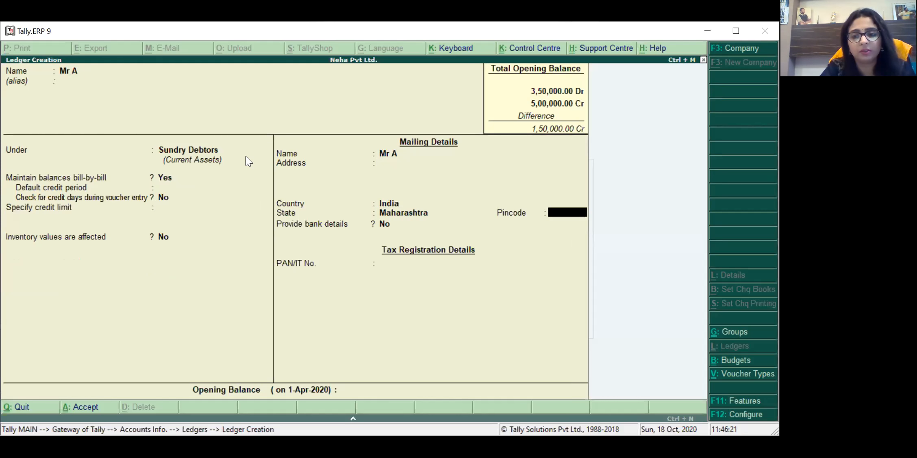
{"action": "key", "text": "Return"}
{"action": "key", "text": "Return"}
{"action": "key", "text": "Return"}
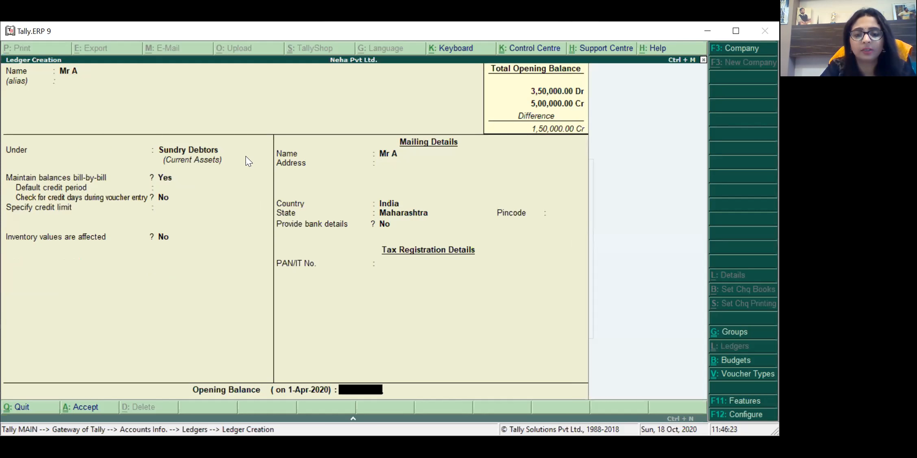
{"action": "type", "text": "5"}
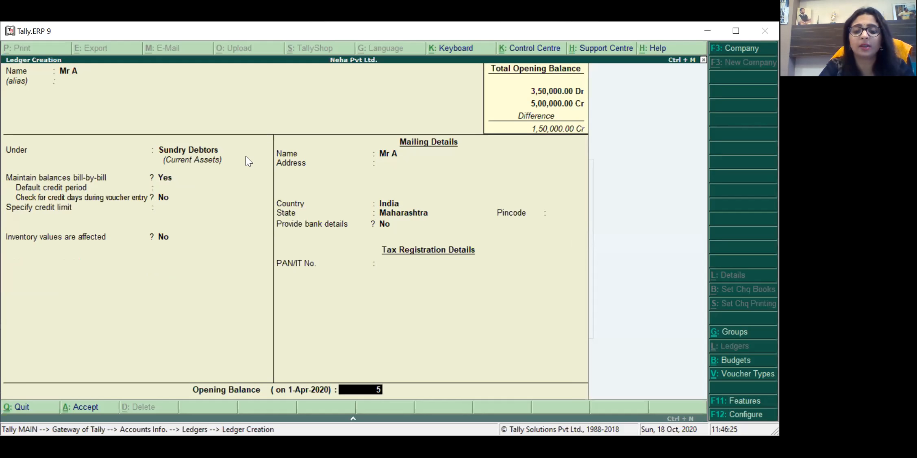
{"action": "type", "text": "0000"}
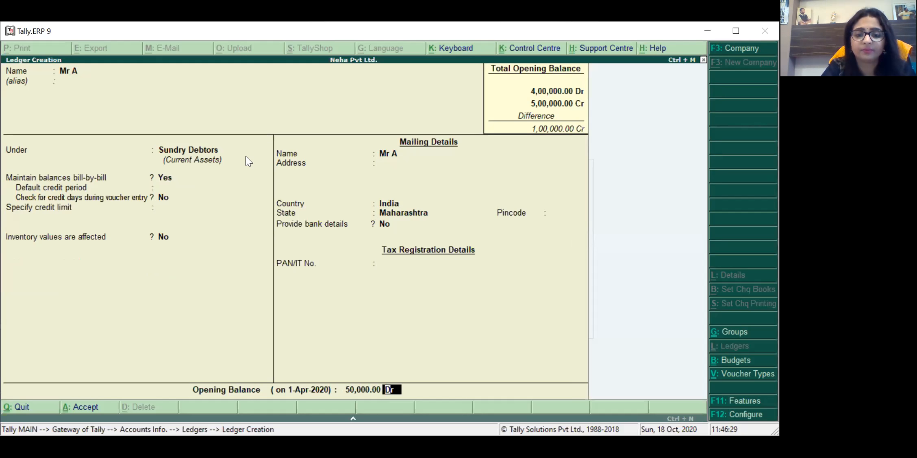
{"action": "key", "text": "Return"}
{"action": "key", "text": "Return"}
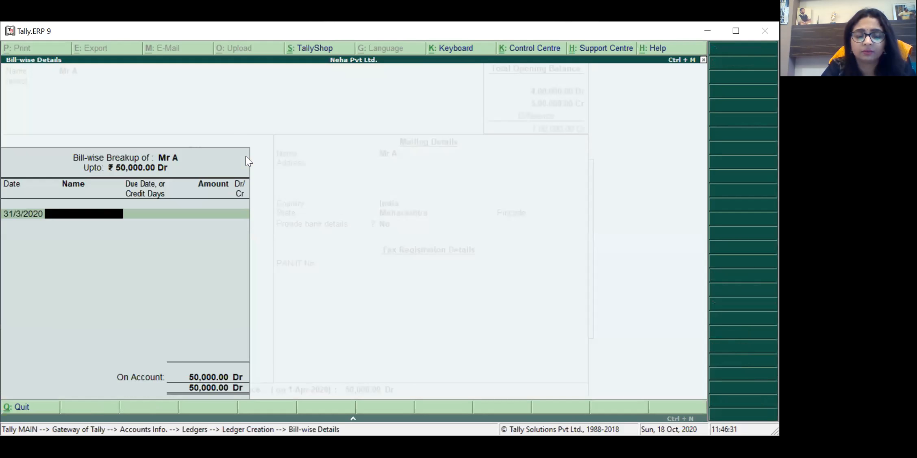
{"action": "key", "text": "Return"}
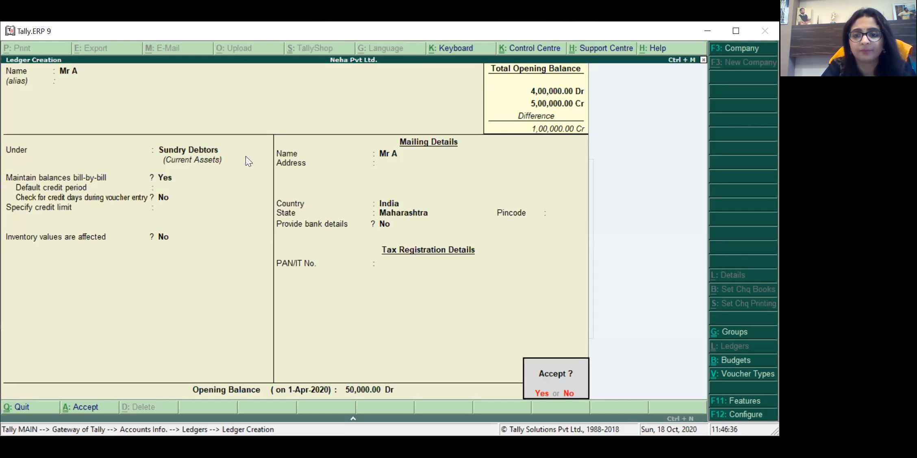
{"action": "key", "text": "Return"}
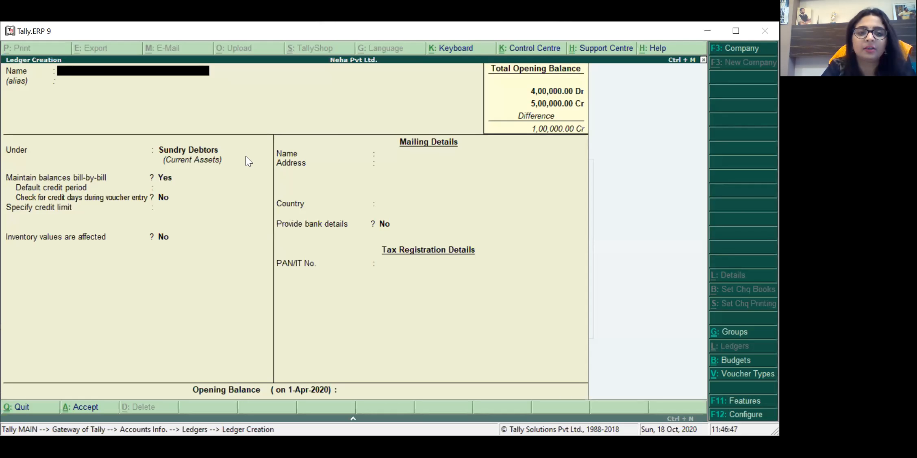
Step: Create the Mobile 234 ledger under Fixed Assets with a 65,000 Dr opening balance
{"action": "type", "text": "Mobile"}
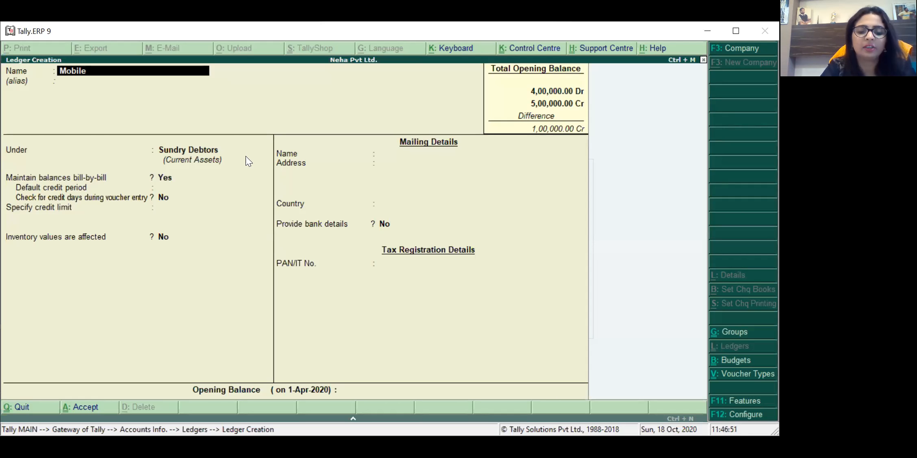
{"action": "type", "text": " 234"}
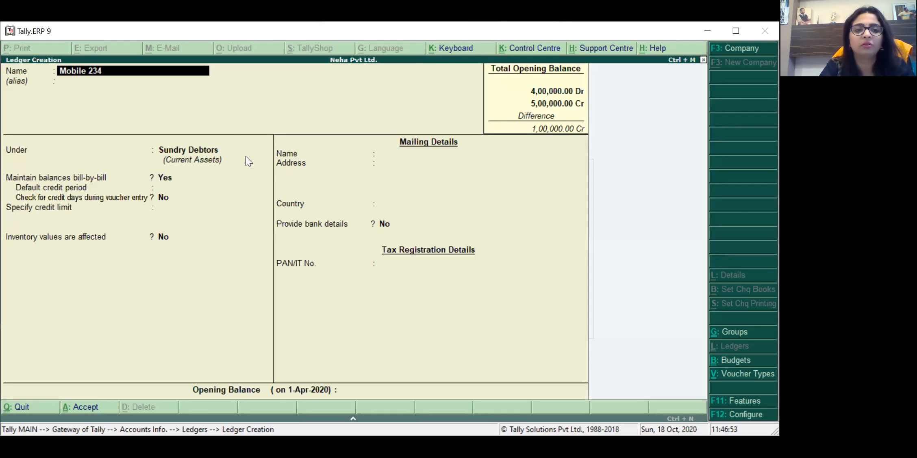
{"action": "key", "text": "Return"}
{"action": "key", "text": "Return"}
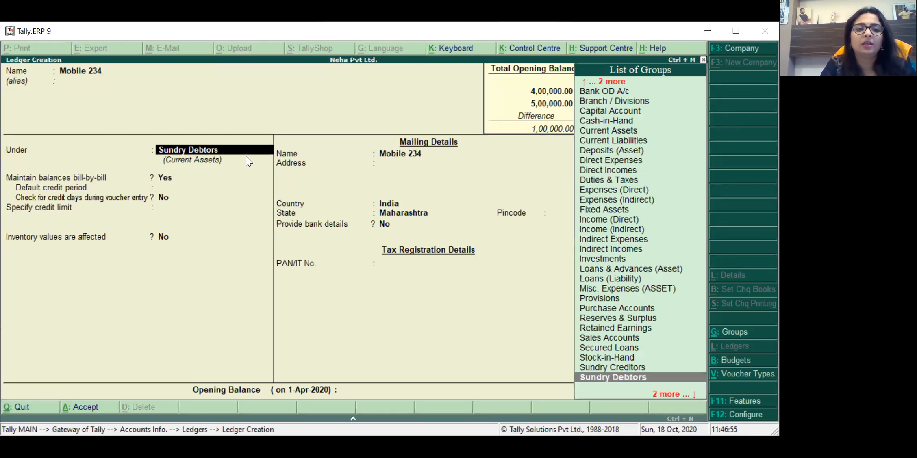
{"action": "type", "text": "fix"}
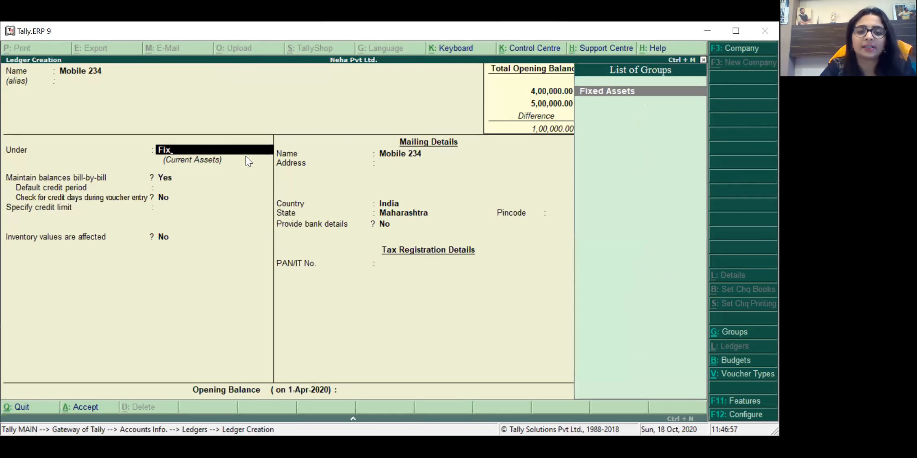
{"action": "key", "text": "Return"}
{"action": "key", "text": "Return"}
{"action": "key", "text": "Return"}
{"action": "key", "text": "Return"}
{"action": "key", "text": "Return"}
{"action": "key", "text": "Return"}
{"action": "key", "text": "Return"}
{"action": "key", "text": "Return"}
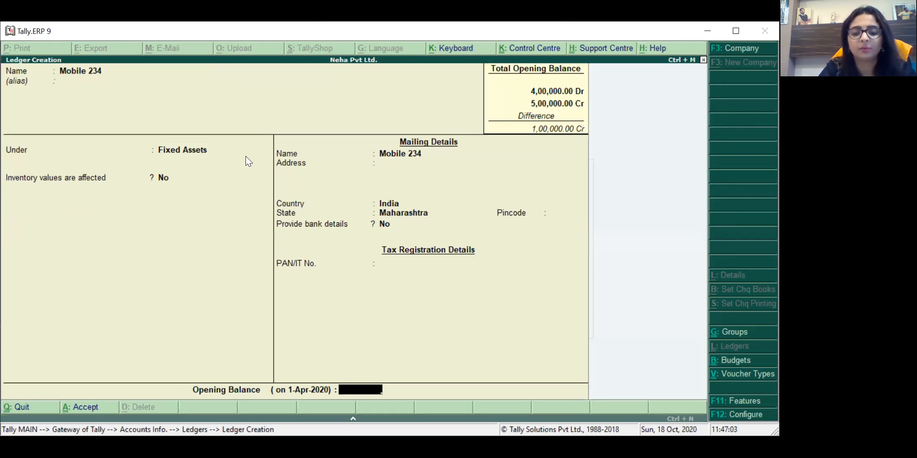
{"action": "type", "text": "6"}
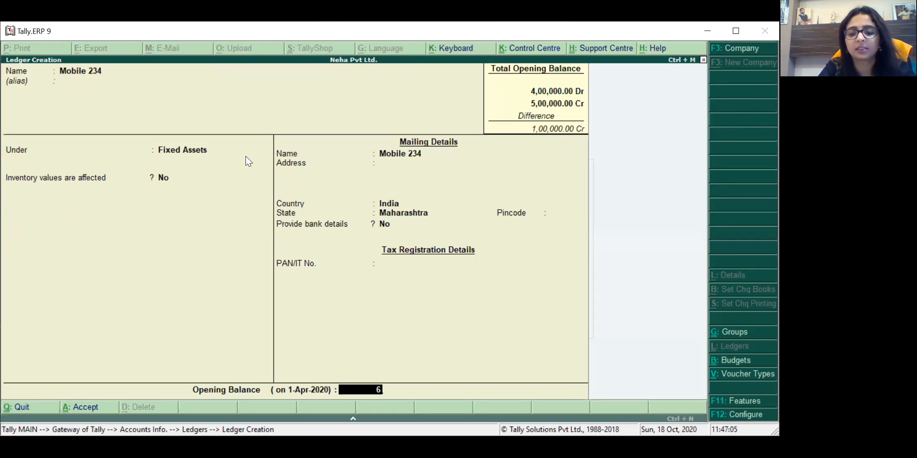
{"action": "type", "text": "5,000"}
{"action": "key", "text": "Return"}
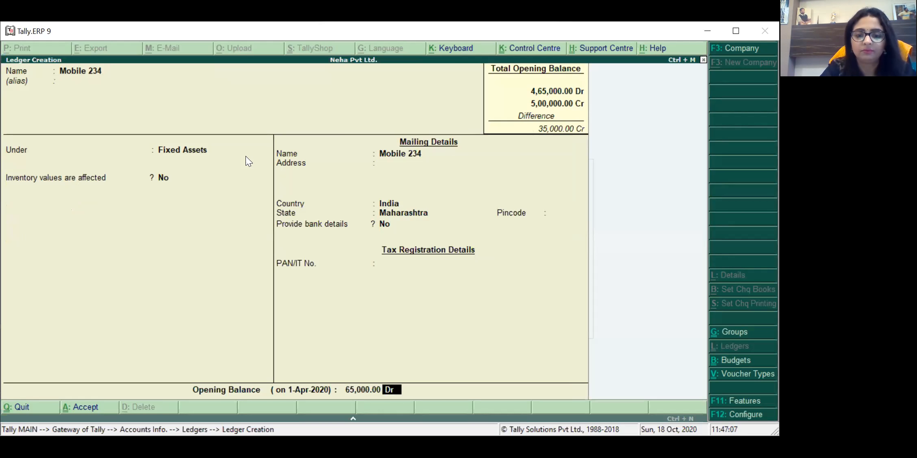
{"action": "key", "text": "Return"}
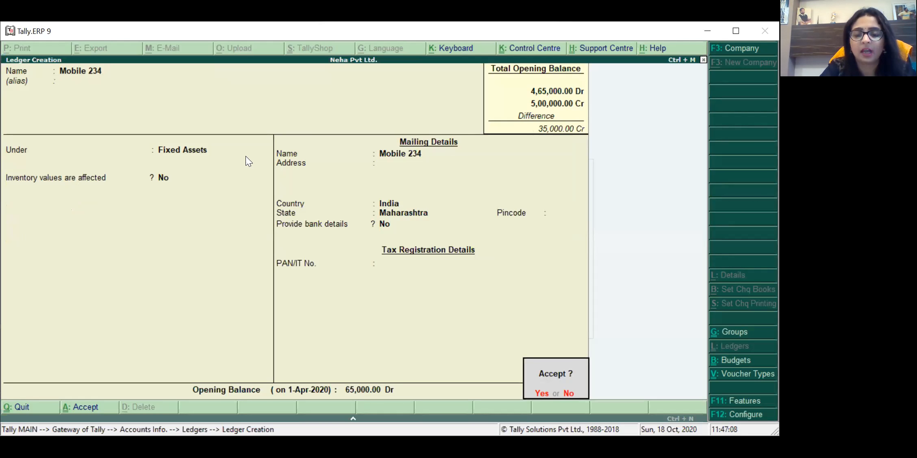
{"action": "key", "text": "y"}
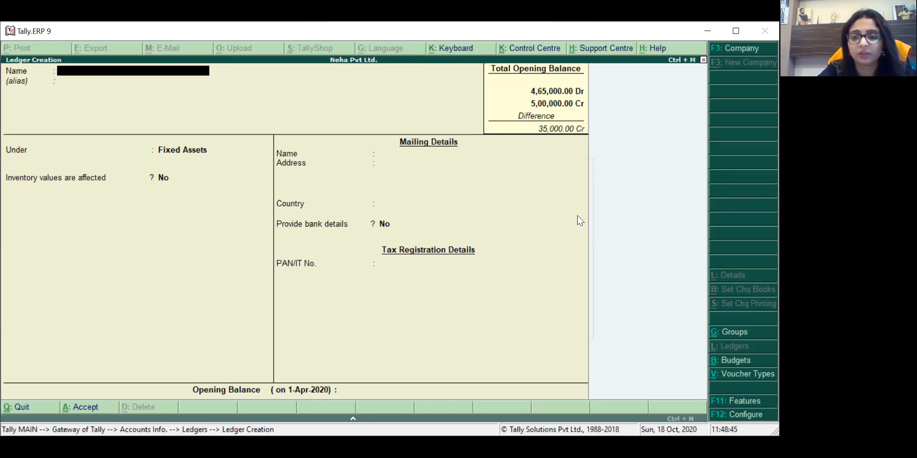
Step: Exit ledger creation and inspect the Cash ledger in alteration without changing it
{"action": "key", "text": "Escape"}
{"action": "key", "text": "Return"}
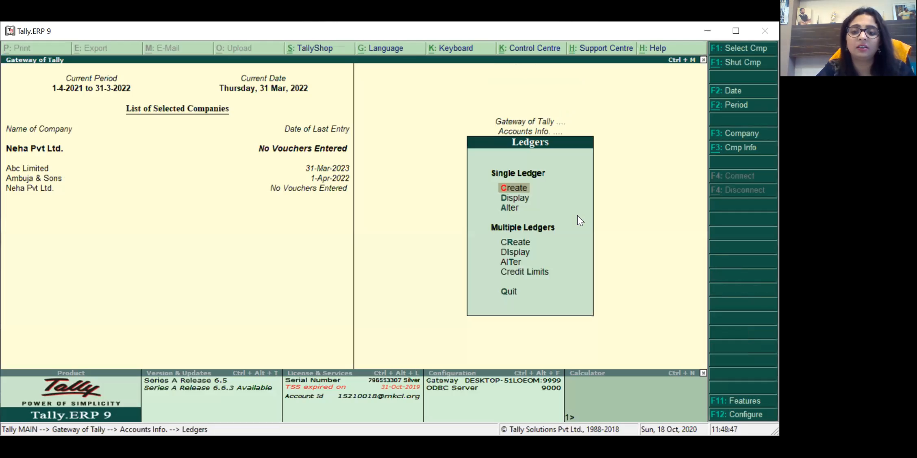
{"action": "key", "text": "Down"}
{"action": "key", "text": "Down"}
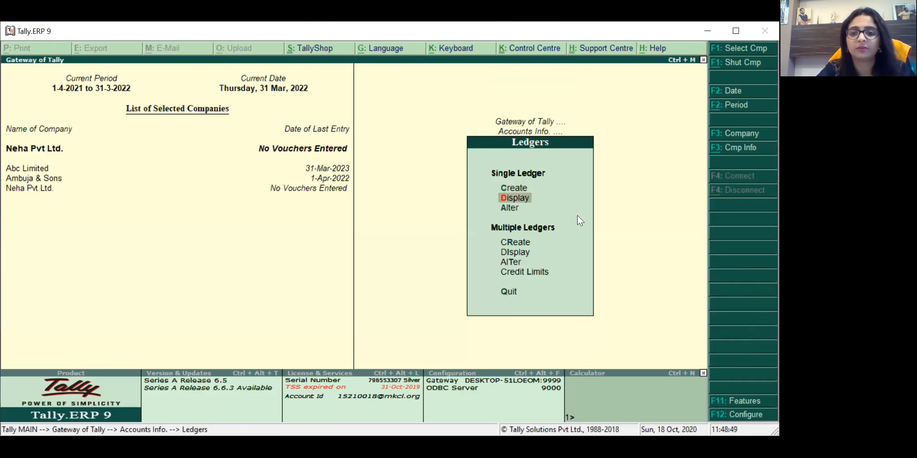
{"action": "key", "text": "Return"}
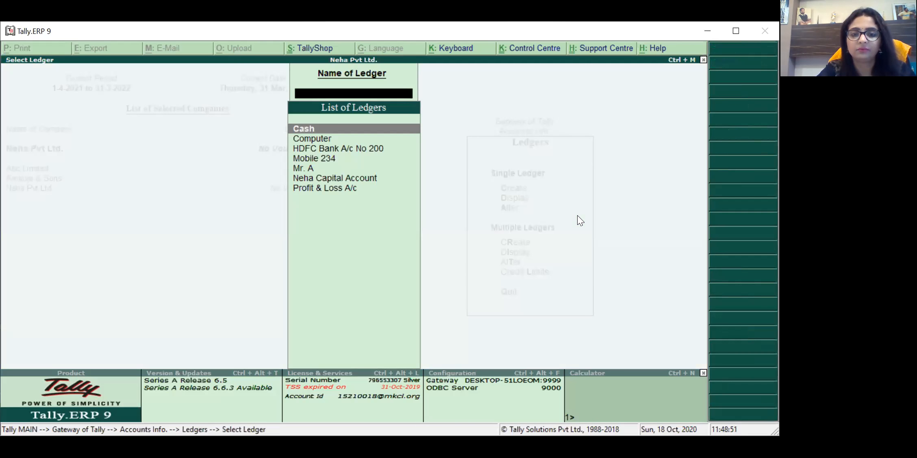
{"action": "key", "text": "Return"}
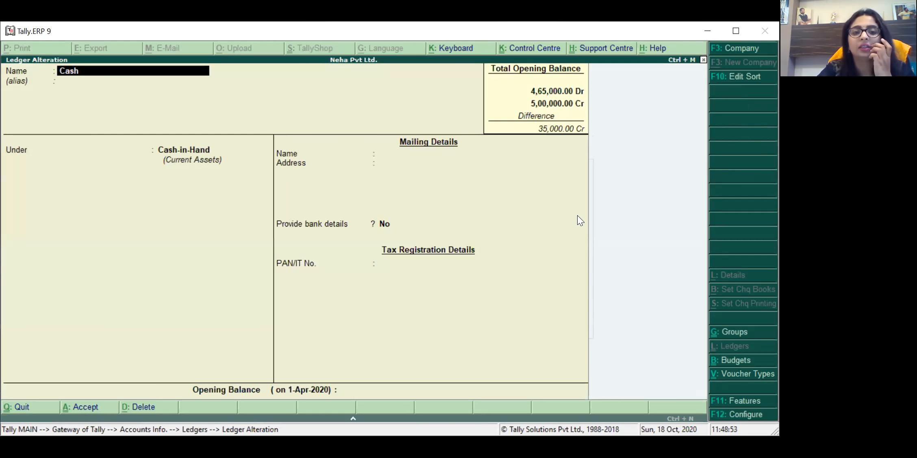
{"action": "key", "text": "Escape"}
{"action": "key", "text": "Return"}
{"action": "key", "text": "Down"}
{"action": "key", "text": "Down"}
{"action": "key", "text": "Up"}
{"action": "key", "text": "Up"}
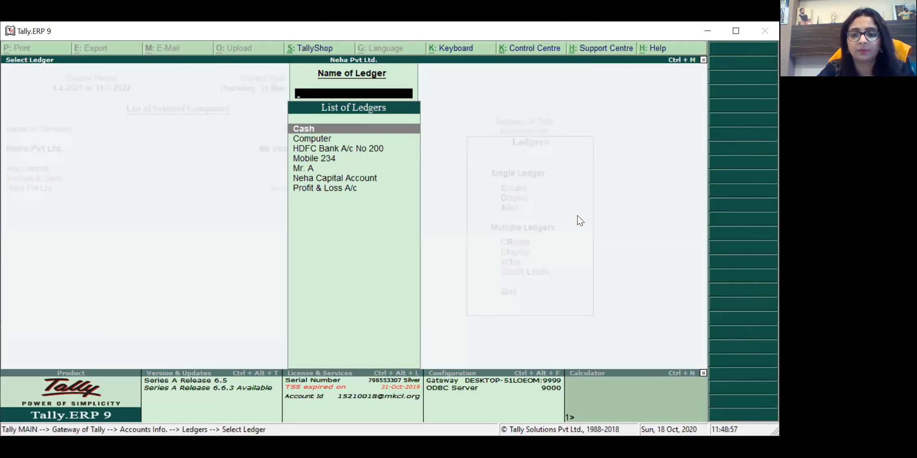
{"action": "key", "text": "Escape"}
{"action": "key", "text": "Escape"}
{"action": "key", "text": "Escape"}
Step: Review the detailed Balance Sheet showing the 35,000 difference, then return to the Gateway
{"action": "key", "text": "Down"}
{"action": "key", "text": "Down"}
{"action": "key", "text": "Down"}
{"action": "key", "text": "Down"}
{"action": "key", "text": "Down"}
{"action": "key", "text": "Down"}
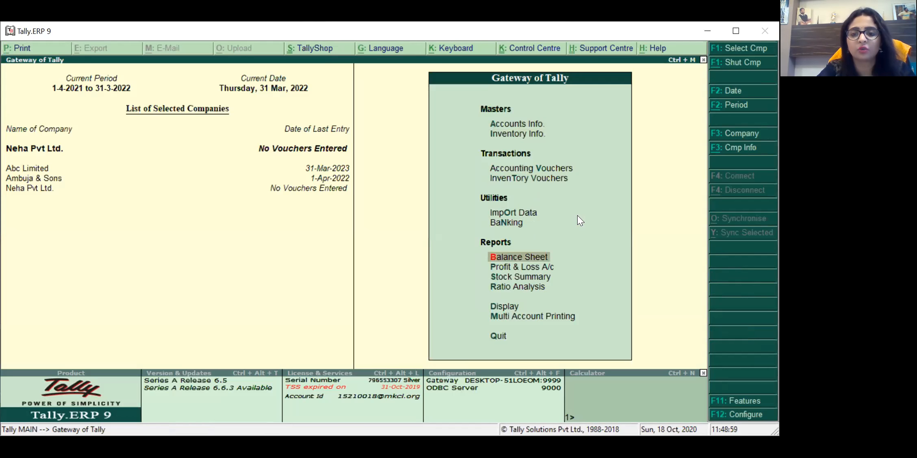
{"action": "key", "text": "Return"}
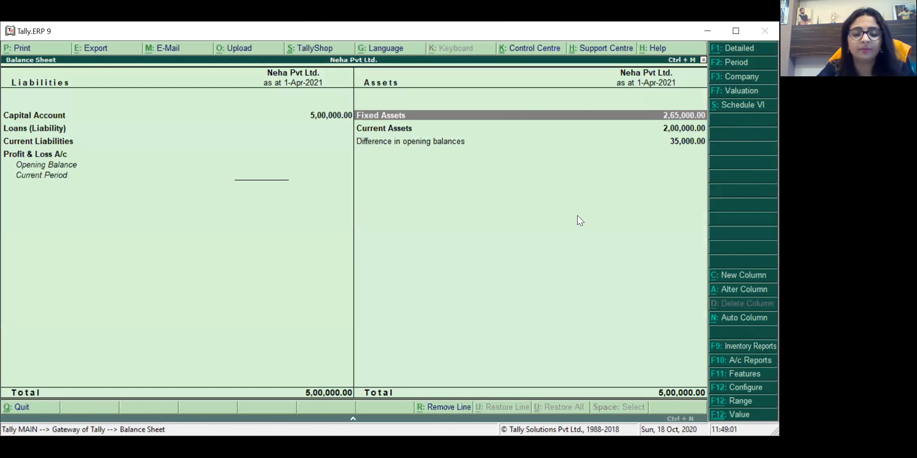
{"action": "key", "text": "alt+F1"}
{"action": "key", "text": "Down"}
{"action": "key", "text": "Left"}
{"action": "key", "text": "Up"}
{"action": "key", "text": "Right"}
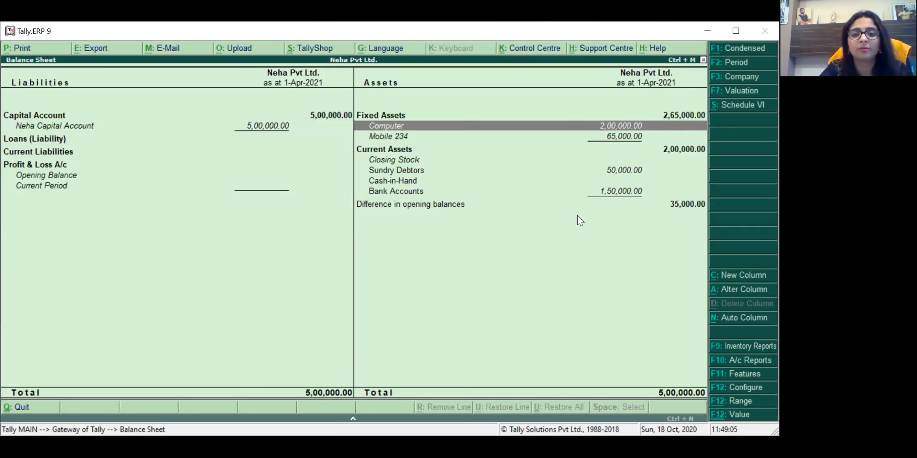
{"action": "key", "text": "Down"}
{"action": "key", "text": "Down"}
{"action": "key", "text": "Down"}
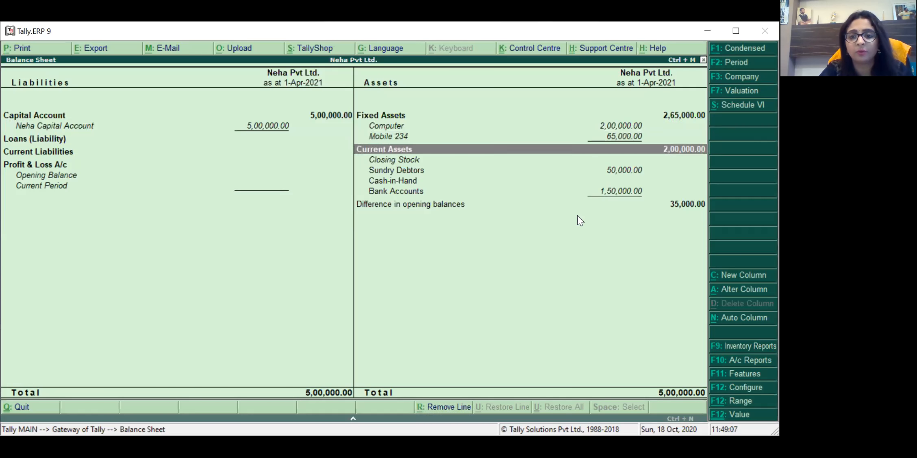
{"action": "key", "text": "Down"}
{"action": "key", "text": "Down"}
{"action": "key", "text": "Down"}
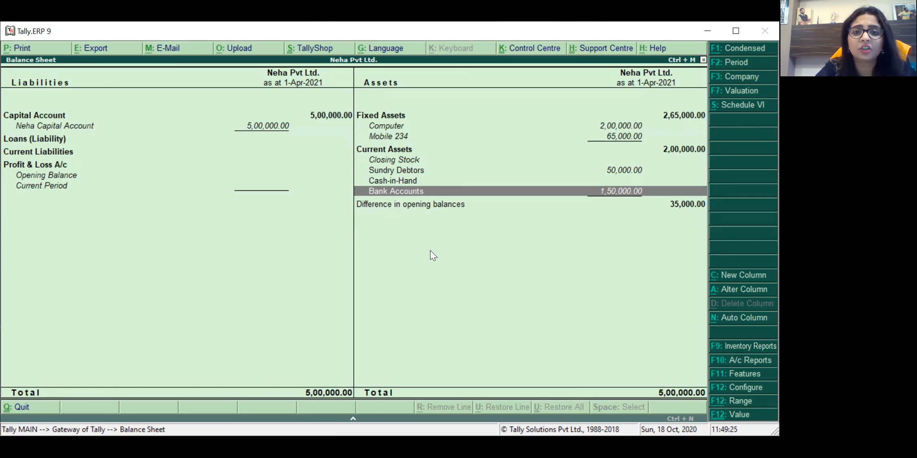
{"action": "key", "text": "Escape"}
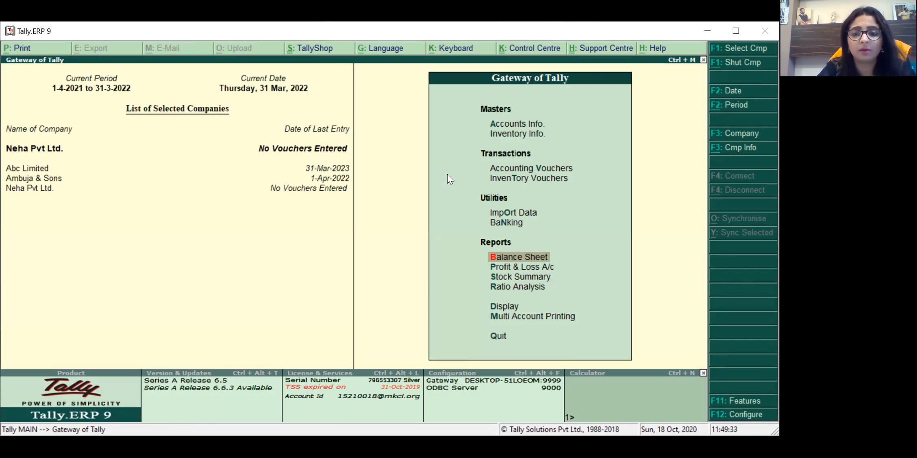
{"action": "key", "text": "Return"}
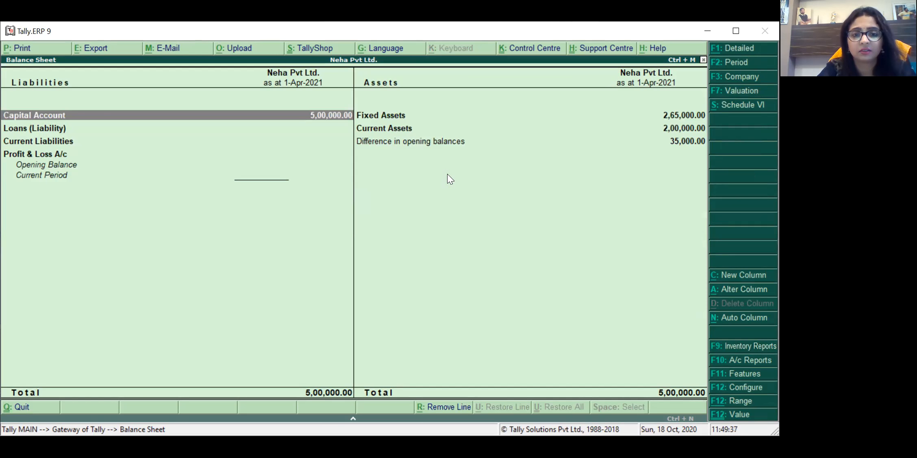
{"action": "key", "text": "Escape"}
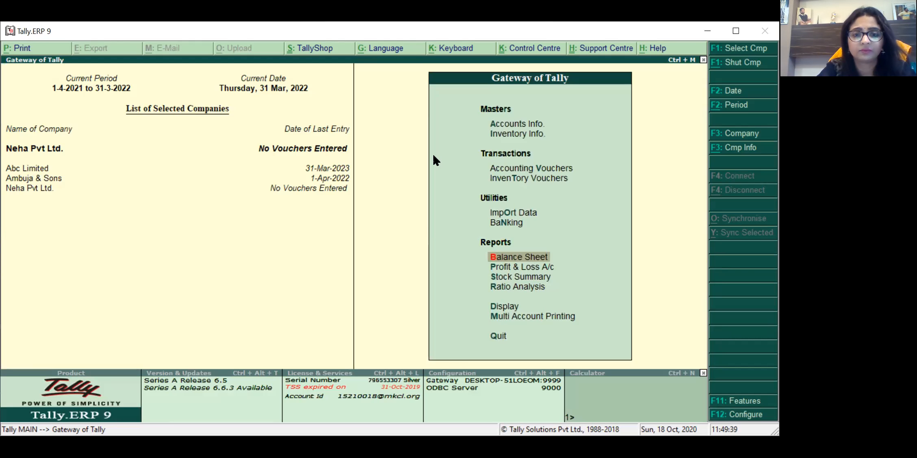
{"action": "key", "text": "alt+Tab"}
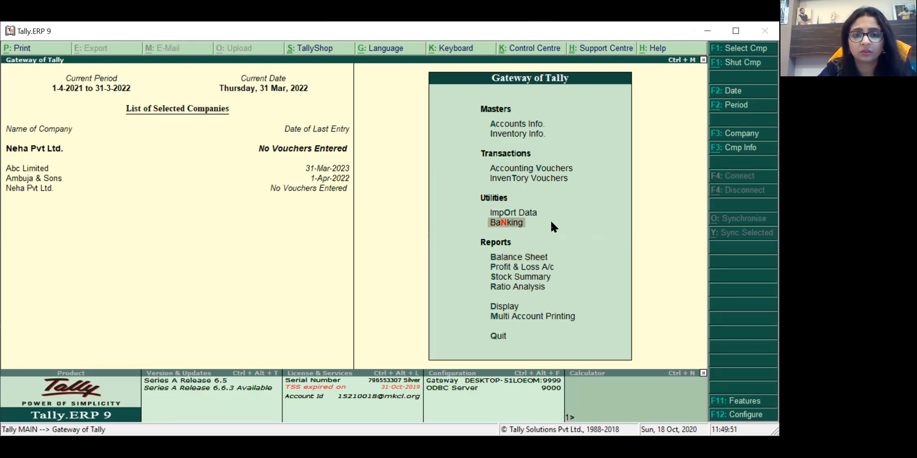
{"action": "key", "text": "Down"}
{"action": "key", "text": "Up"}
{"action": "key", "text": "Up"}
{"action": "key", "text": "Up"}
{"action": "key", "text": "Down"}
{"action": "key", "text": "Down"}
{"action": "key", "text": "Down"}
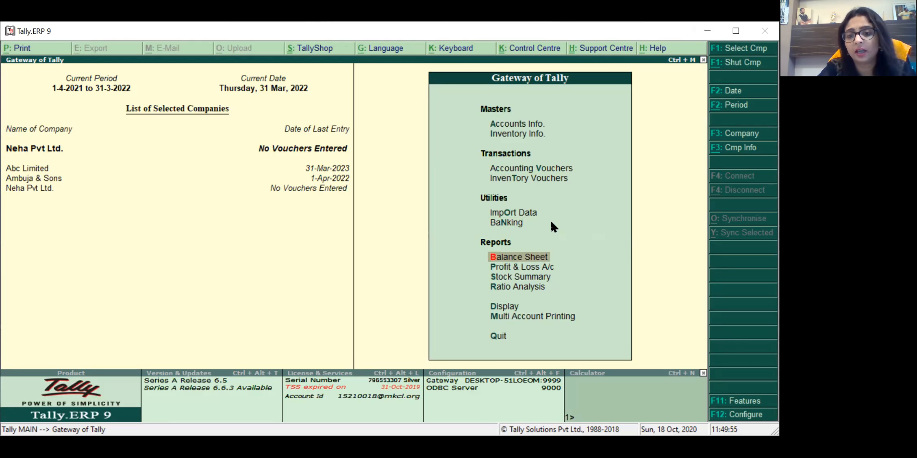
{"action": "key", "text": "Return"}
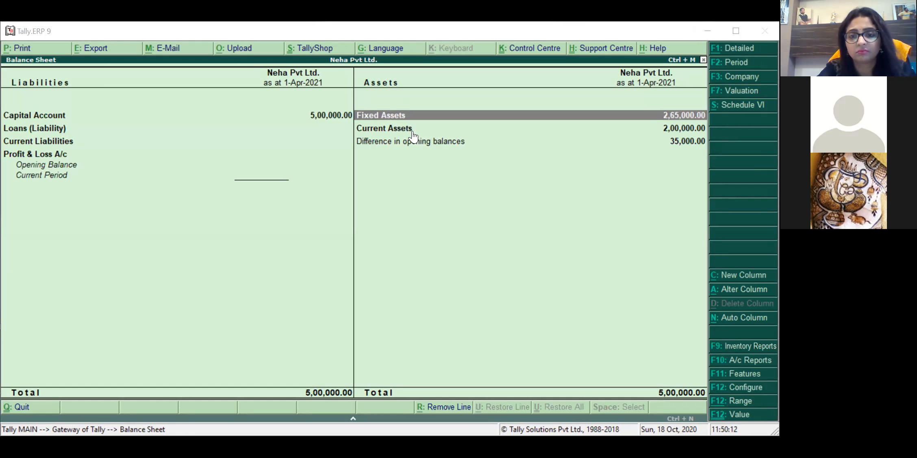
{"action": "left_click", "coordinate": [466, 195]}
{"action": "key", "text": "Escape"}
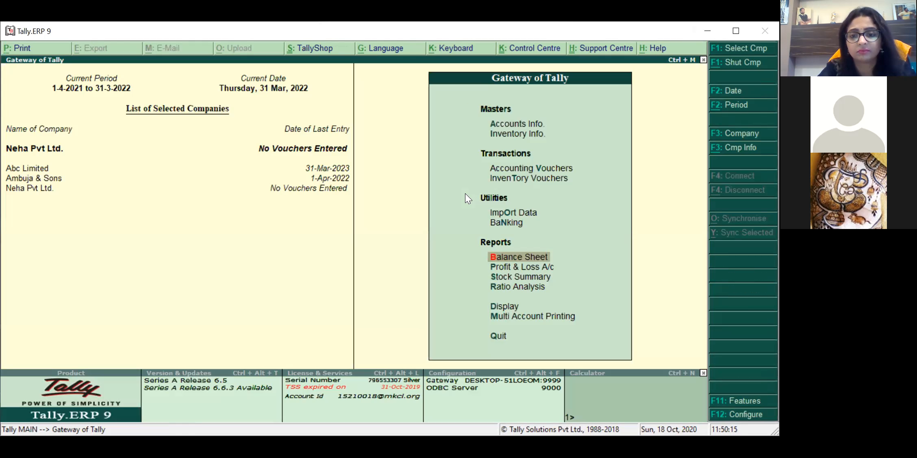
{"action": "key", "text": "Up"}
{"action": "key", "text": "Up"}
{"action": "key", "text": "Up"}
{"action": "key", "text": "Up"}
{"action": "key", "text": "Up"}
{"action": "key", "text": "Up"}
{"action": "key", "text": "Return"}
{"action": "key", "text": "Down"}
{"action": "key", "text": "Return"}
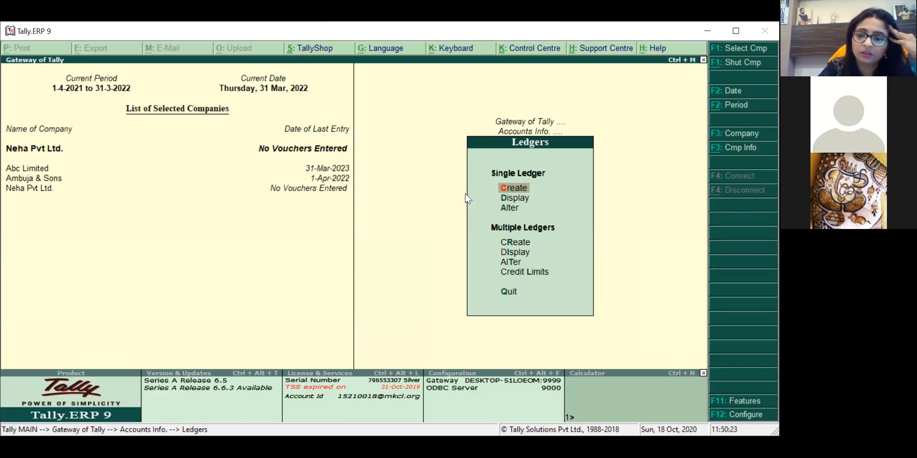
{"action": "key", "text": "Down"}
{"action": "key", "text": "Up"}
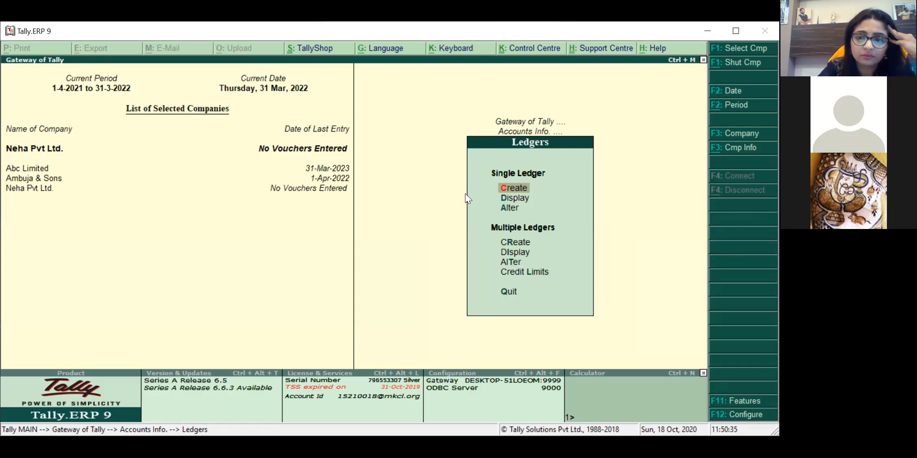
{"action": "key", "text": "Down"}
{"action": "key", "text": "Up"}
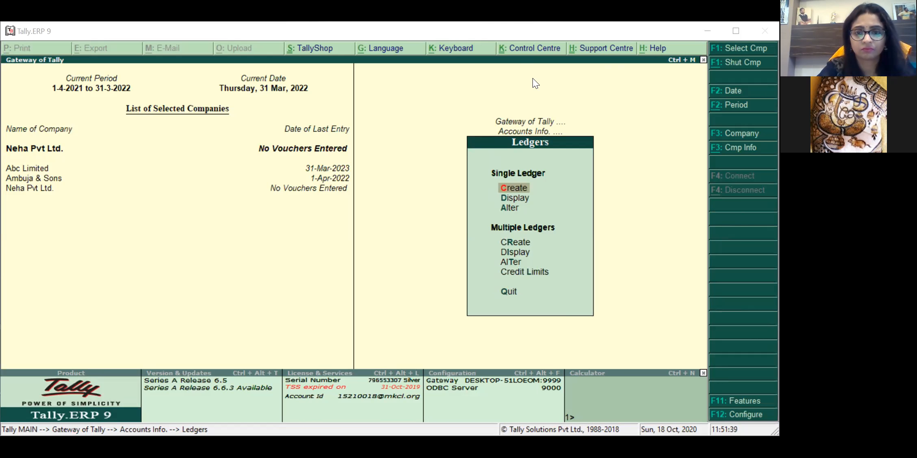
{"action": "key", "text": "Escape"}
{"action": "key", "text": "Escape"}
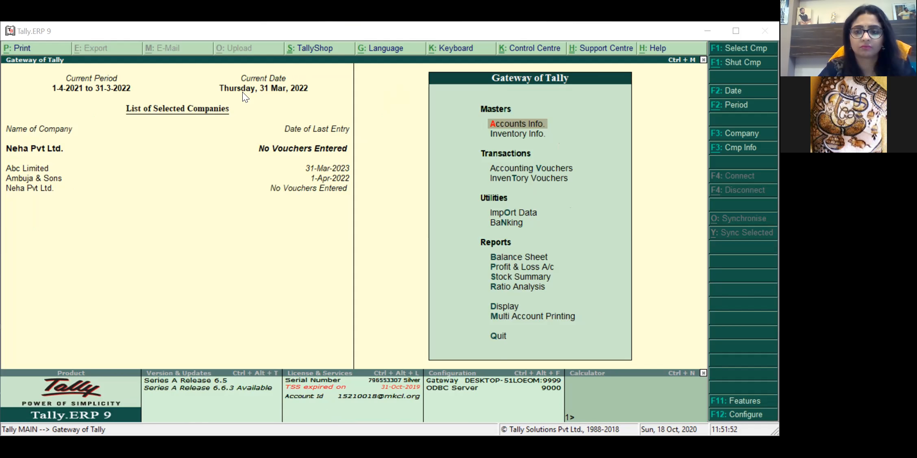
Step: Open Neha Pvt Ltd's Balance Sheet as at 1-Apr-2021 from the Gateway reports
{"action": "key", "text": "Down"}
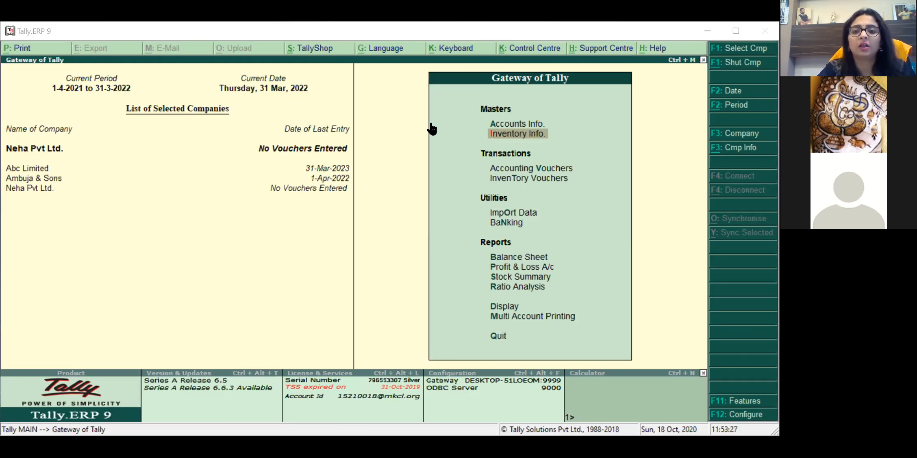
{"action": "left_click", "coordinate": [527, 258]}
Step: Close the Balance Sheet with the 35,000 difference, then briefly enter Accounts Info and back out
{"action": "key", "text": "Down"}
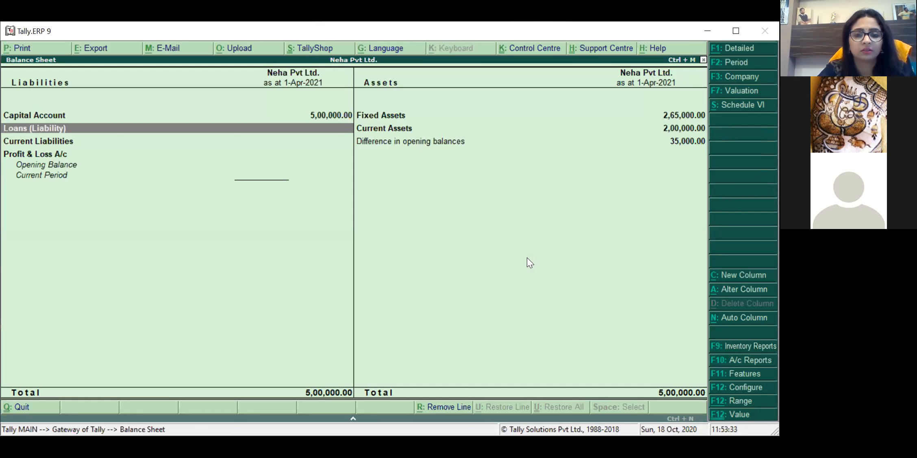
{"action": "key", "text": "Escape"}
{"action": "key", "text": "Up"}
{"action": "key", "text": "Up"}
{"action": "key", "text": "Up"}
{"action": "key", "text": "Up"}
{"action": "key", "text": "Up"}
{"action": "key", "text": "Up"}
{"action": "key", "text": "Return"}
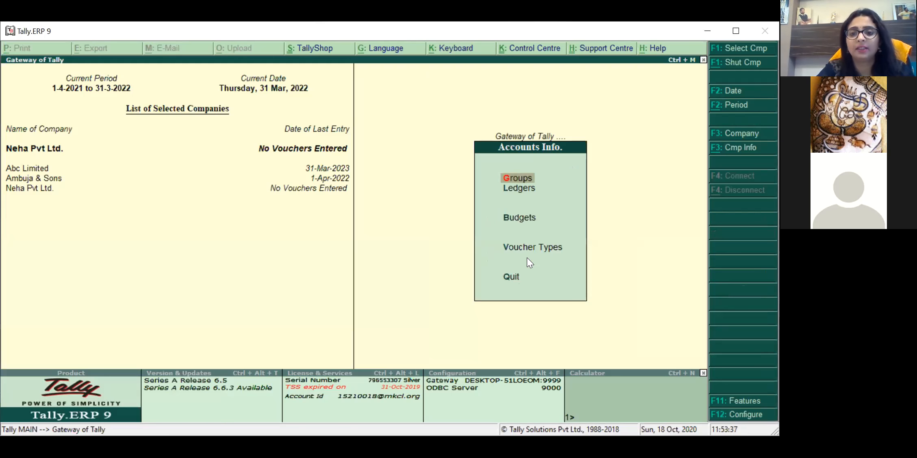
{"action": "key", "text": "Down"}
{"action": "key", "text": "Escape"}
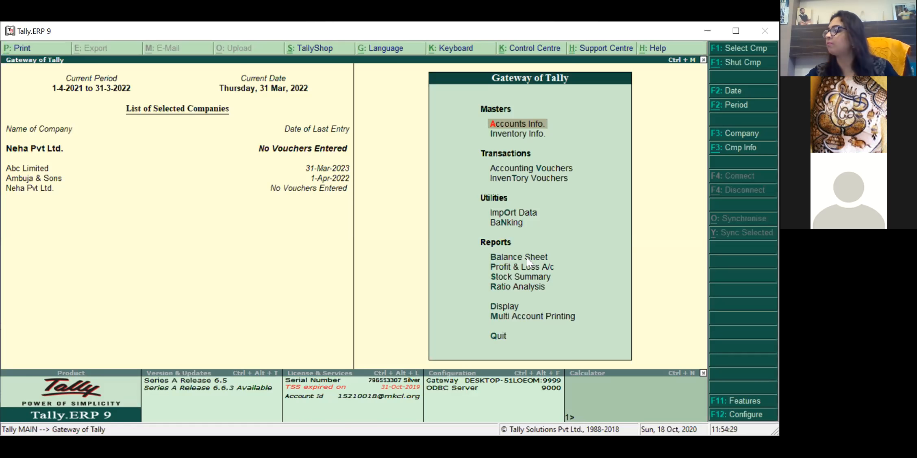
Step: Go to Accounts Info > Ledgers and start a single ledger creation form
{"action": "key", "text": "Return"}
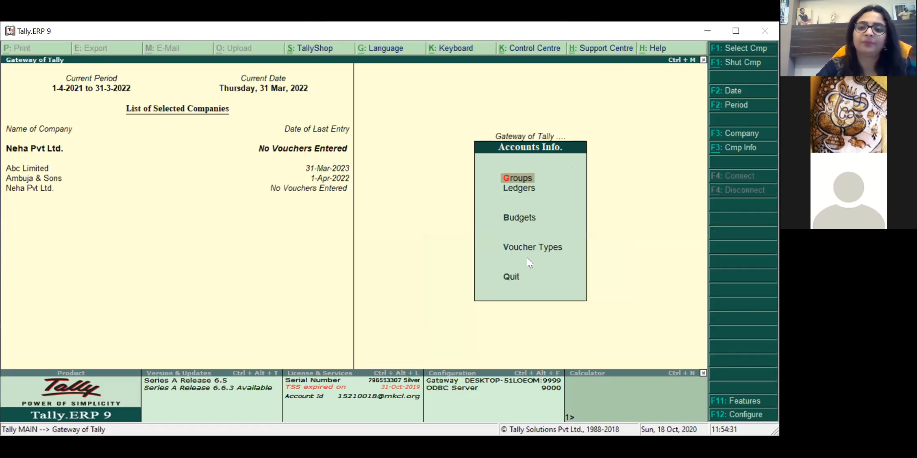
{"action": "key", "text": "Down"}
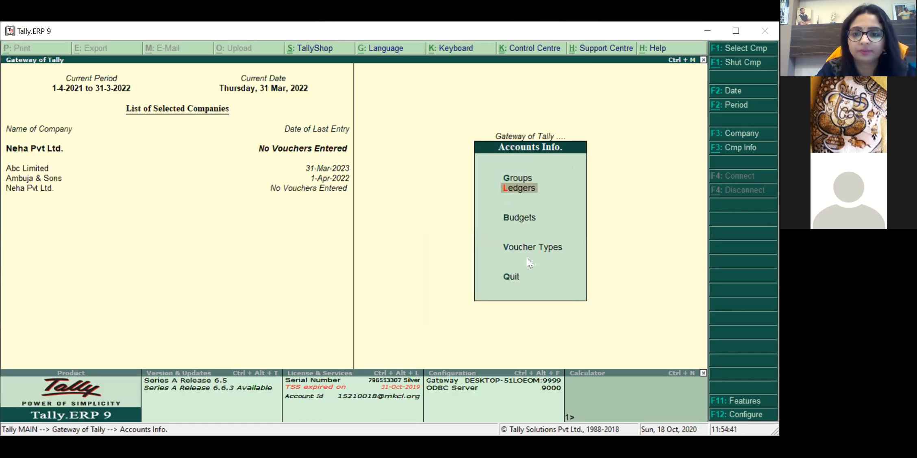
{"action": "key", "text": "Return"}
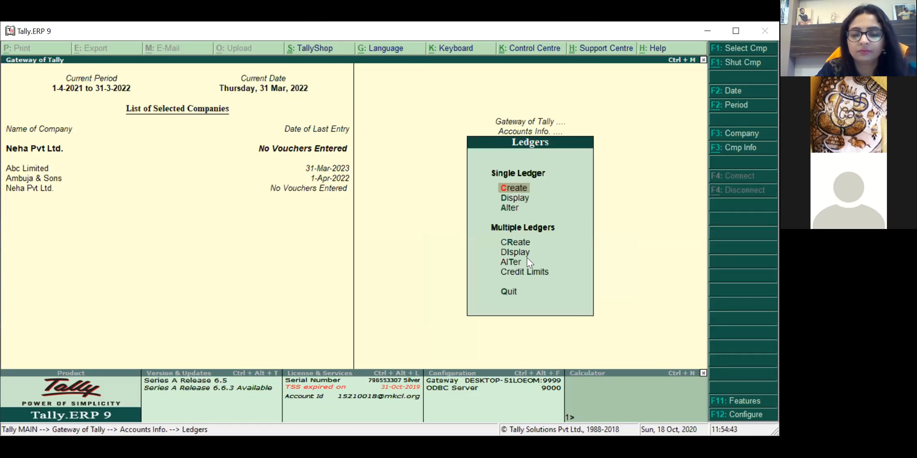
{"action": "key", "text": "Down"}
{"action": "key", "text": "Up"}
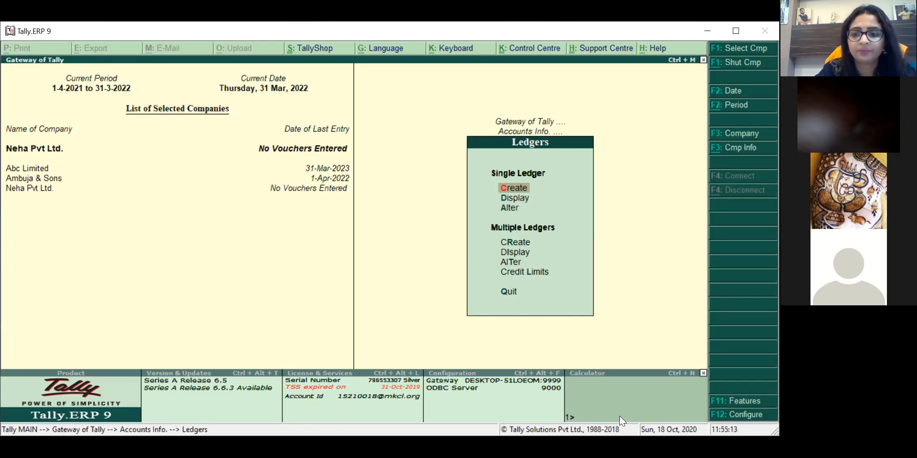
{"action": "left_click", "coordinate": [524, 189]}
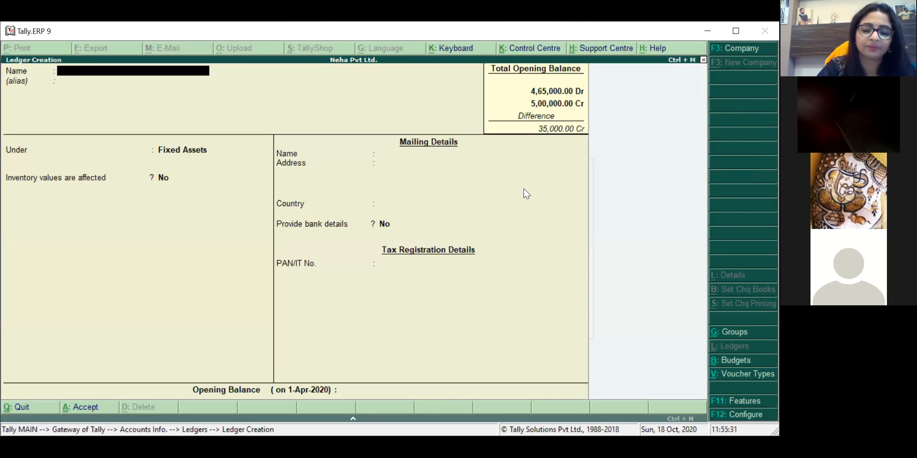
Step: Create and save a creditor ledger under Sundry Creditors with a 12,000 Cr opening balance
{"action": "type", "text": "Mr M"}
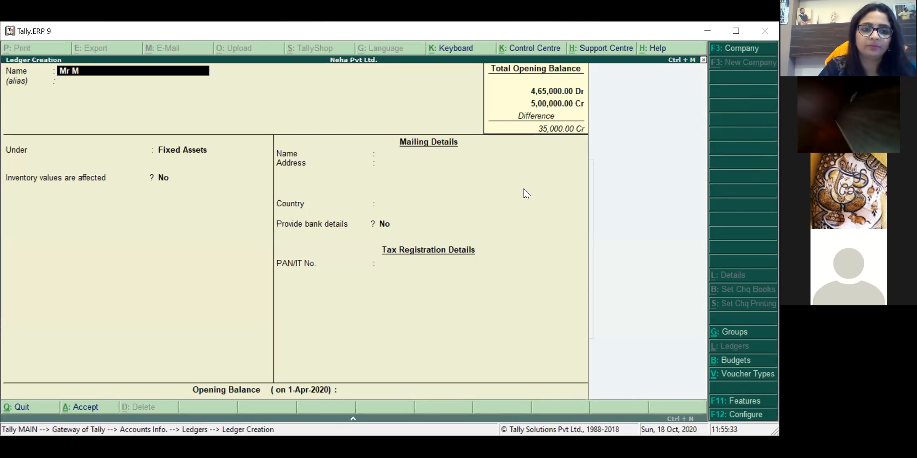
{"action": "key", "text": "Return"}
{"action": "type", "text": "Sun"}
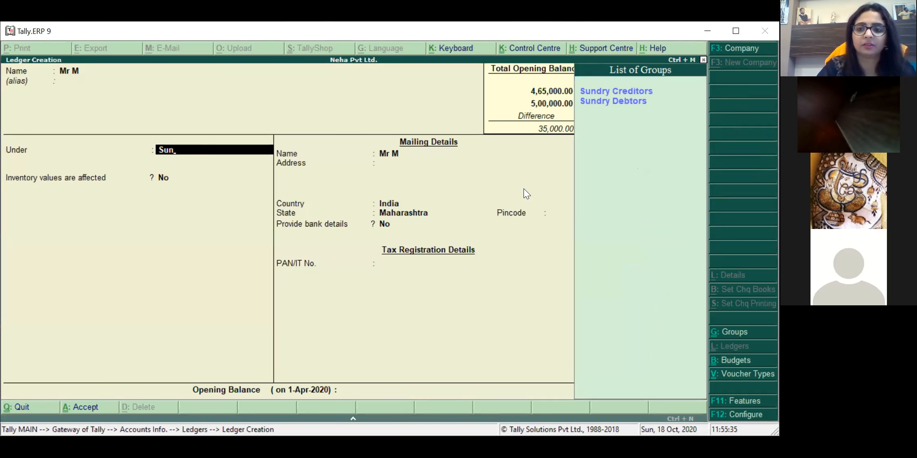
{"action": "key", "text": "Return"}
{"action": "key", "text": "Return"}
{"action": "key", "text": "Return"}
{"action": "key", "text": "Return"}
{"action": "key", "text": "Return"}
{"action": "key", "text": "Return"}
{"action": "key", "text": "Return"}
{"action": "key", "text": "Return"}
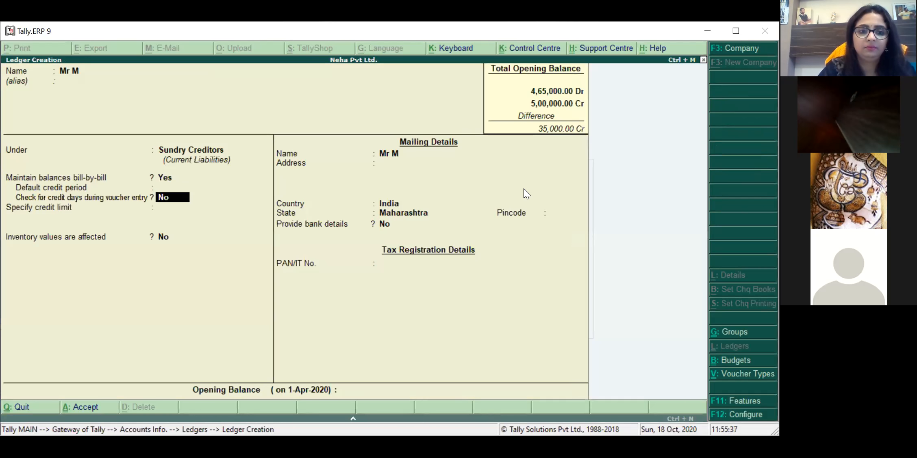
{"action": "key", "text": "Return"}
{"action": "key", "text": "Return"}
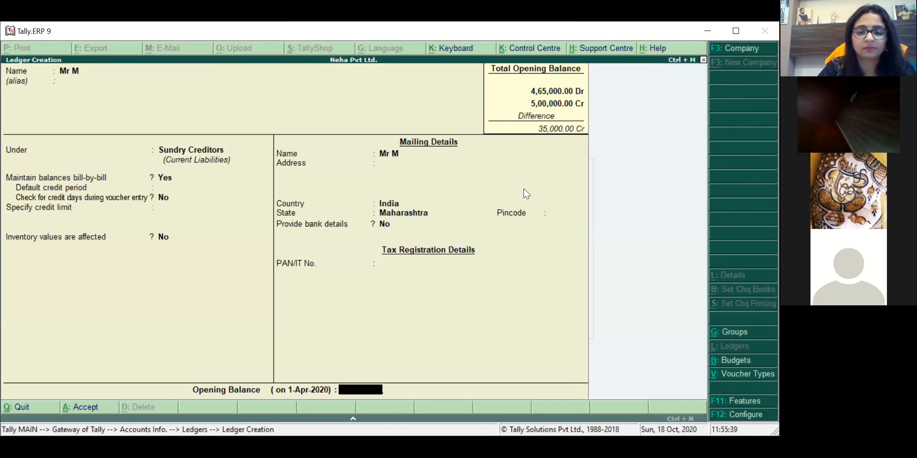
{"action": "type", "text": "12000"}
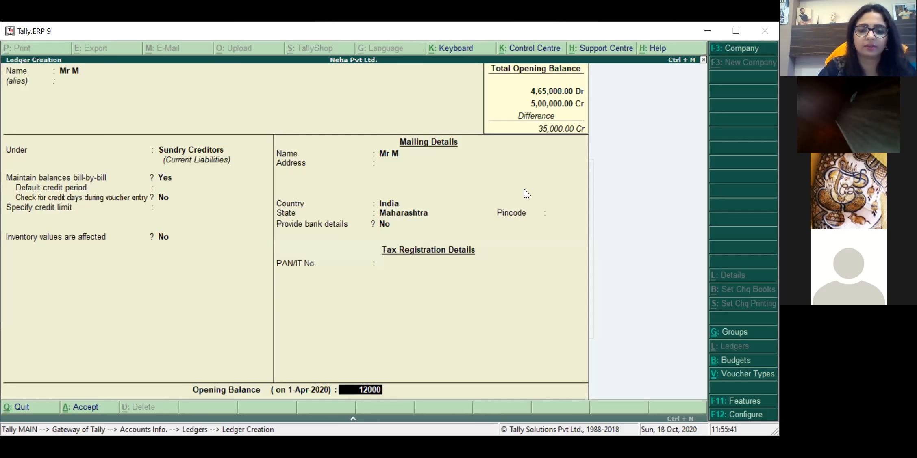
{"action": "key", "text": "Return"}
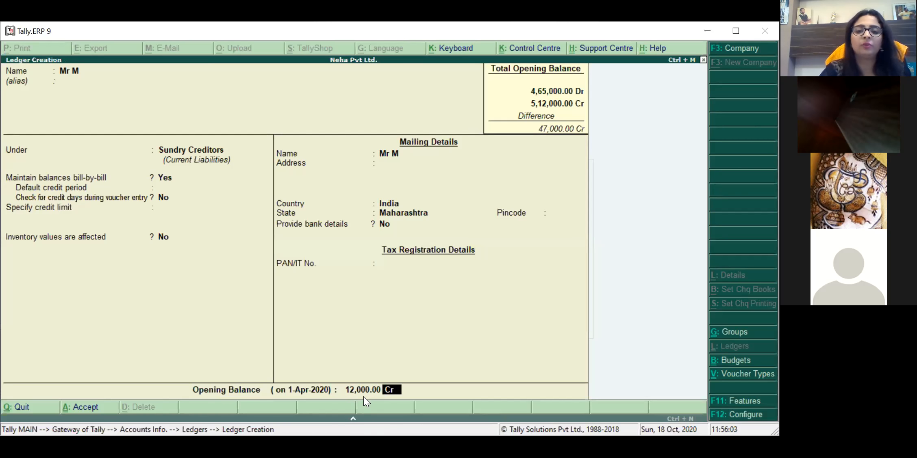
{"action": "key", "text": "Return"}
{"action": "key", "text": "Return"}
{"action": "key", "text": "Return"}
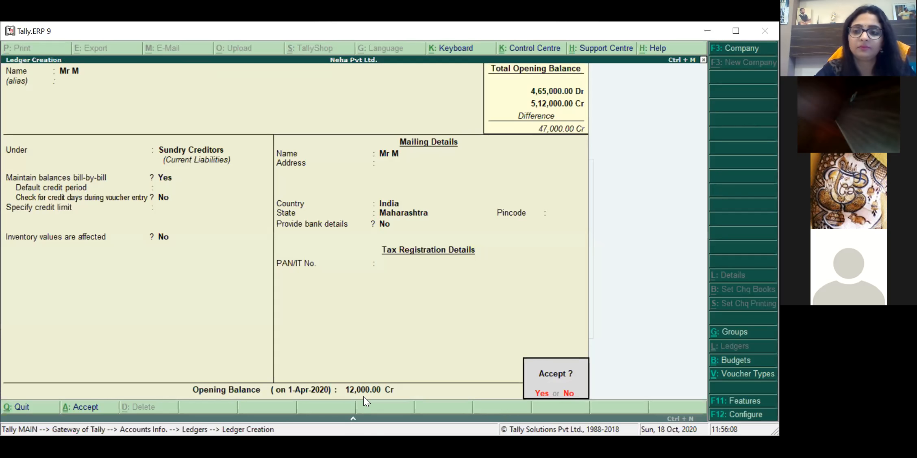
{"action": "key", "text": "Return"}
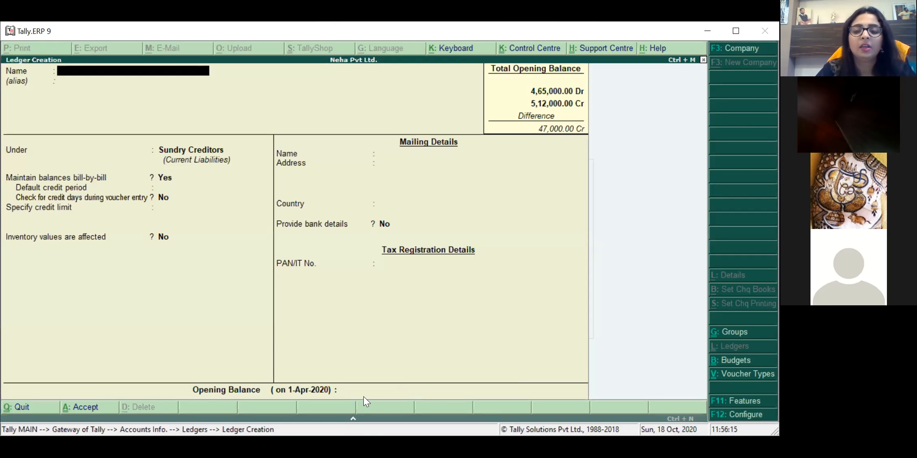
{"action": "key", "text": "Escape"}
Step: Quit Ledger Creation and open the Balance Sheet from the Gateway of Tally
{"action": "key", "text": "Return"}
{"action": "key", "text": "Escape"}
{"action": "key", "text": "Escape"}
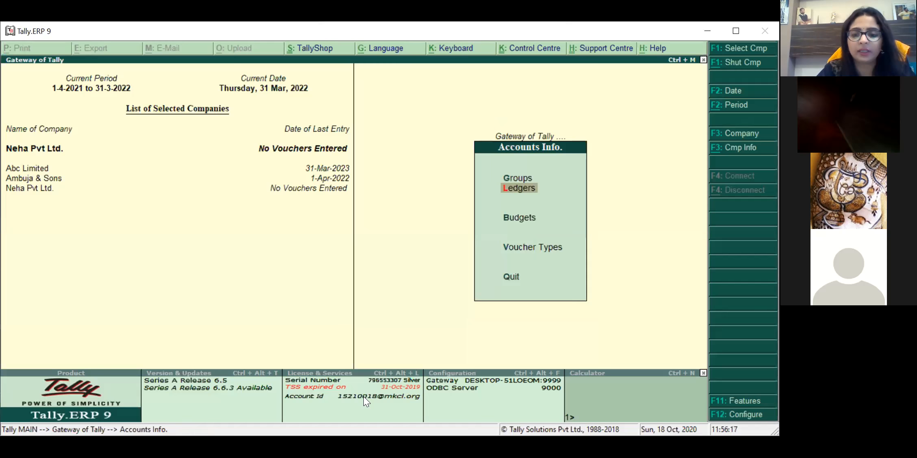
{"action": "key", "text": "Down"}
{"action": "key", "text": "Down"}
{"action": "key", "text": "Down"}
{"action": "key", "text": "Down"}
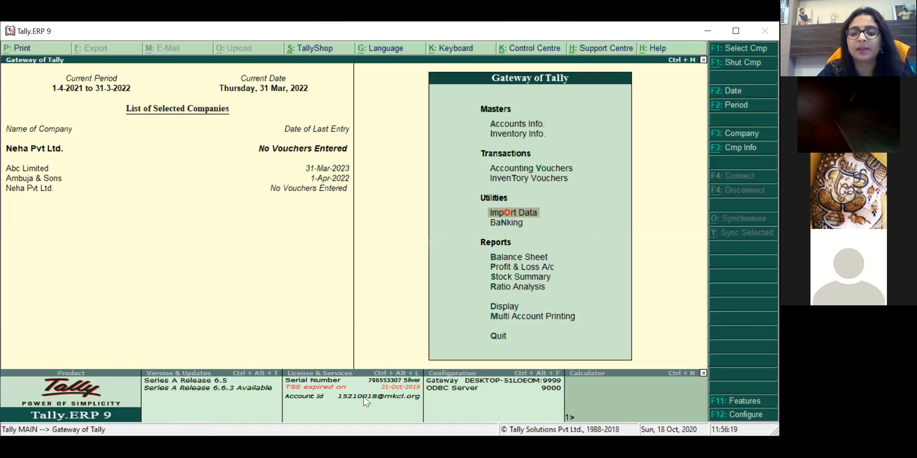
{"action": "key", "text": "Down"}
{"action": "key", "text": "Up"}
{"action": "key", "text": "Up"}
{"action": "key", "text": "Up"}
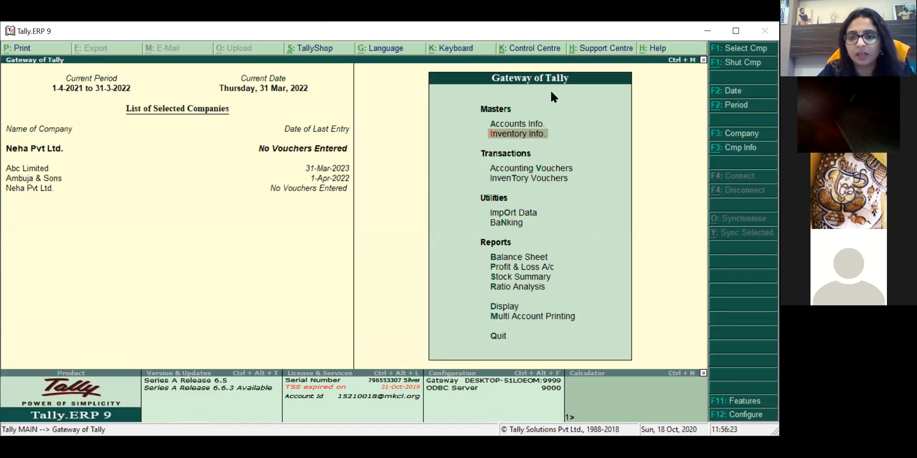
{"action": "key", "text": "Down"}
{"action": "key", "text": "Down"}
{"action": "key", "text": "Down"}
{"action": "key", "text": "Down"}
{"action": "key", "text": "Down"}
{"action": "key", "text": "Return"}
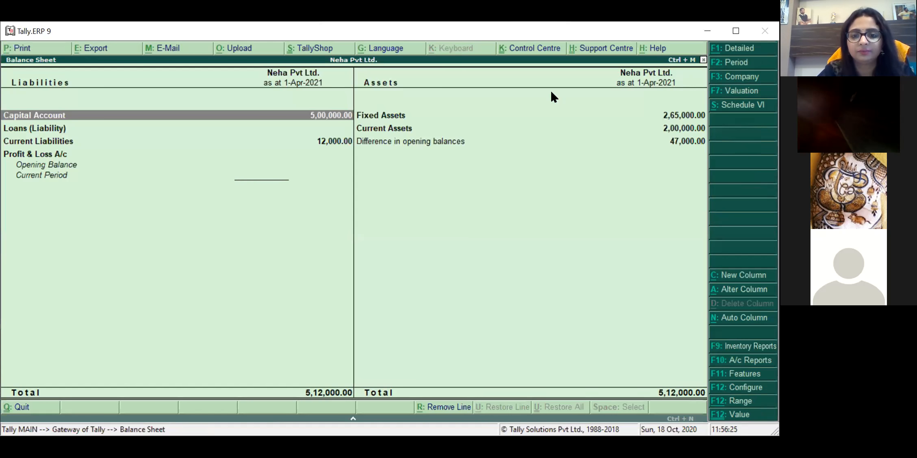
{"action": "key", "text": "Right"}
{"action": "key", "text": "Down"}
{"action": "key", "text": "Left"}
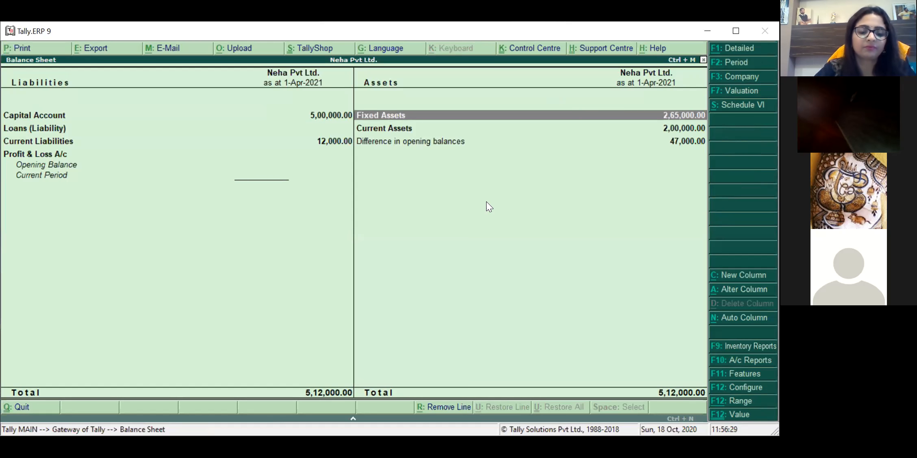
Step: Review the detailed Balance Sheet showing 5,12,000 totals and a 47,000 difference, then close it
{"action": "key", "text": "alt+F1"}
{"action": "key", "text": "Left"}
{"action": "key", "text": "Down"}
{"action": "key", "text": "Up"}
{"action": "key", "text": "Right"}
{"action": "key", "text": "Left"}
{"action": "key", "text": "Down"}
{"action": "key", "text": "Down"}
{"action": "key", "text": "Down"}
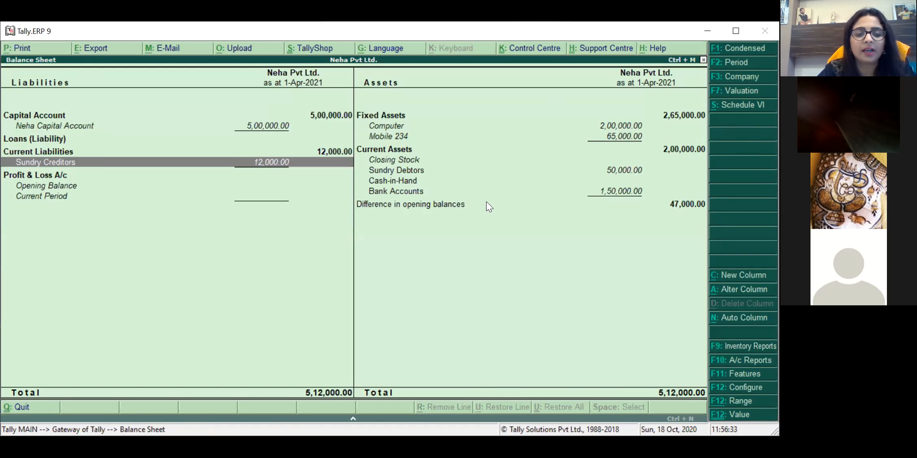
{"action": "key", "text": "Right"}
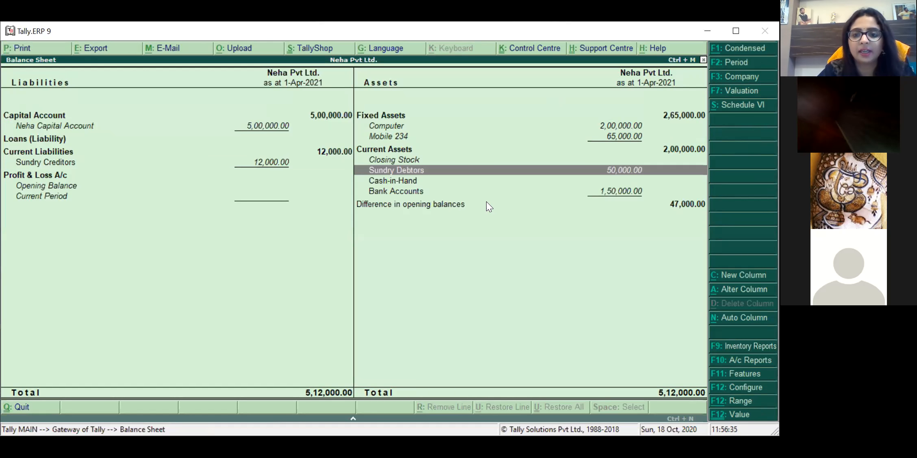
{"action": "key", "text": "Down"}
{"action": "key", "text": "Down"}
{"action": "key", "text": "Up"}
{"action": "key", "text": "Up"}
{"action": "key", "text": "Up"}
{"action": "key", "text": "Up"}
{"action": "key", "text": "Up"}
{"action": "key", "text": "Up"}
{"action": "key", "text": "Down"}
{"action": "key", "text": "Down"}
{"action": "key", "text": "Down"}
{"action": "key", "text": "Down"}
{"action": "key", "text": "Down"}
{"action": "key", "text": "Down"}
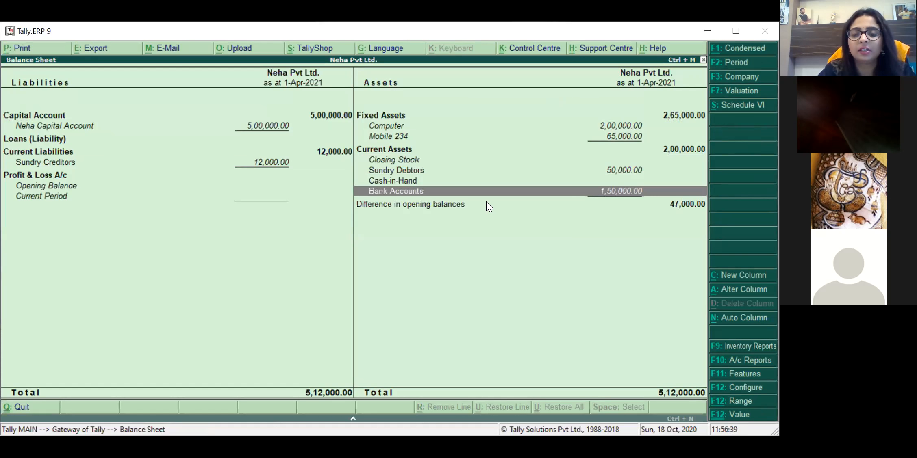
{"action": "left_click", "coordinate": [609, 126]}
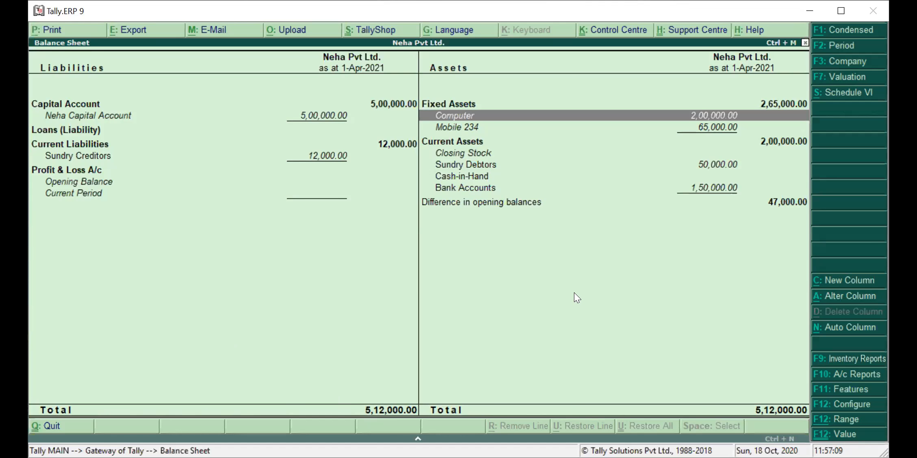
{"action": "key", "text": "Escape"}
{"action": "key", "text": "Up"}
{"action": "key", "text": "Up"}
{"action": "key", "text": "Up"}
{"action": "key", "text": "Up"}
{"action": "key", "text": "Up"}
{"action": "key", "text": "Up"}
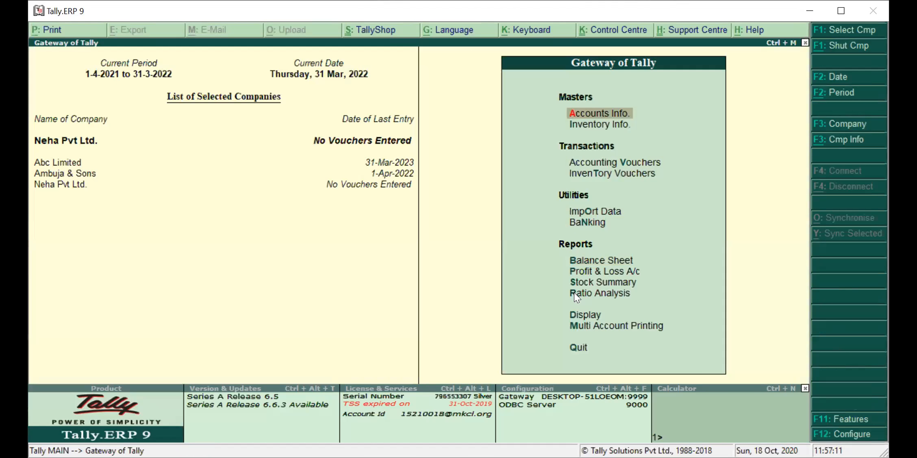
Step: Open Accounts Info > Ledgers > Single Ledger Display to list all eight ledgers
{"action": "key", "text": "Return"}
{"action": "key", "text": "Down"}
{"action": "key", "text": "Return"}
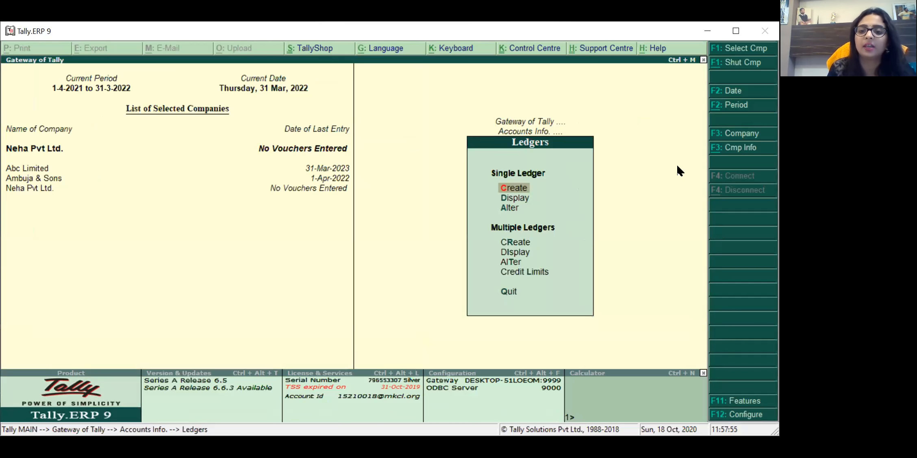
{"action": "key", "text": "Down"}
{"action": "key", "text": "Up"}
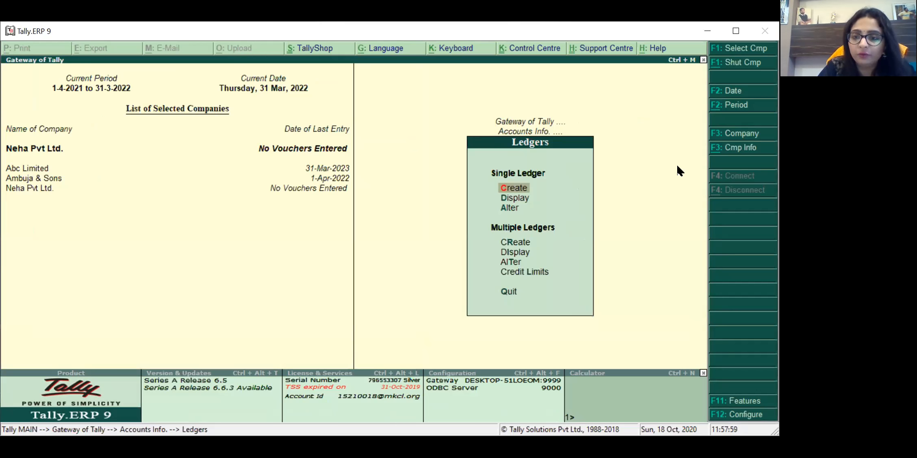
{"action": "key", "text": "Down"}
{"action": "key", "text": "Up"}
{"action": "key", "text": "Up"}
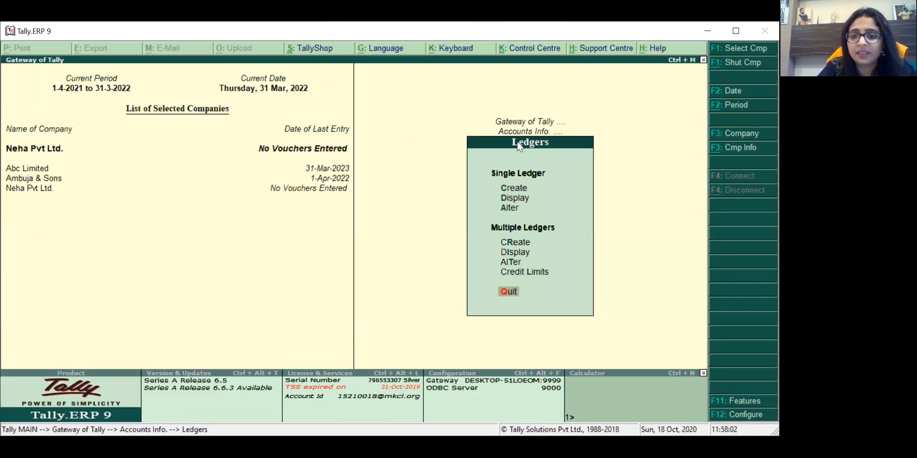
{"action": "key", "text": "Up"}
{"action": "key", "text": "Up"}
{"action": "key", "text": "Up"}
{"action": "key", "text": "Up"}
{"action": "key", "text": "Up"}
{"action": "key", "text": "Up"}
{"action": "key", "text": "Up"}
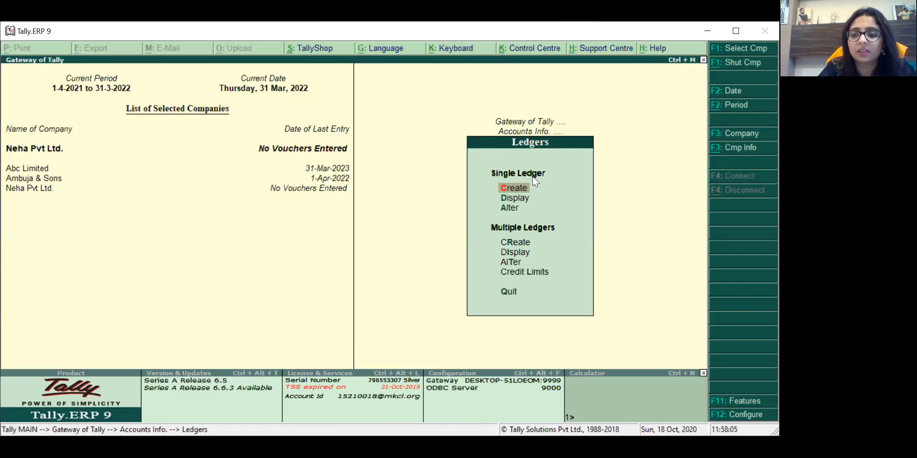
{"action": "key", "text": "Down"}
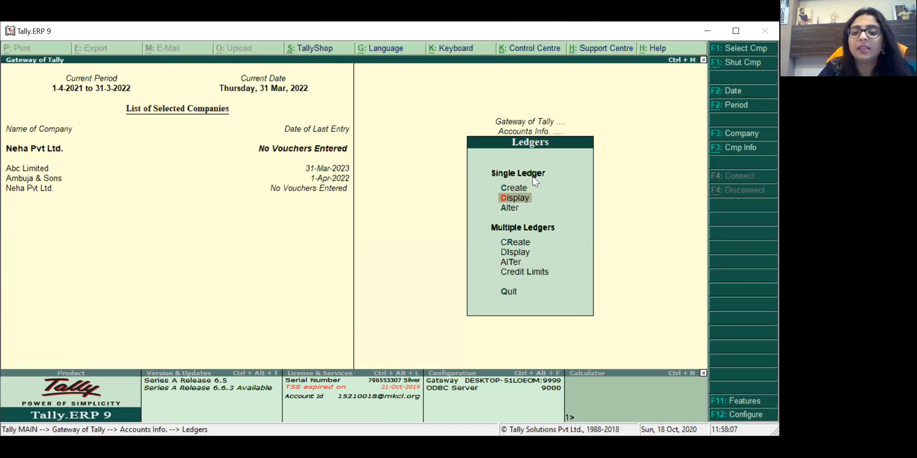
{"action": "key", "text": "Return"}
Step: Browse the ledgers from Mobile 234 to Profit & Loss A/c and back to Cash, then close the list
{"action": "key", "text": "Down"}
{"action": "key", "text": "Down"}
{"action": "key", "text": "Down"}
{"action": "key", "text": "Down"}
{"action": "key", "text": "Down"}
{"action": "key", "text": "Down"}
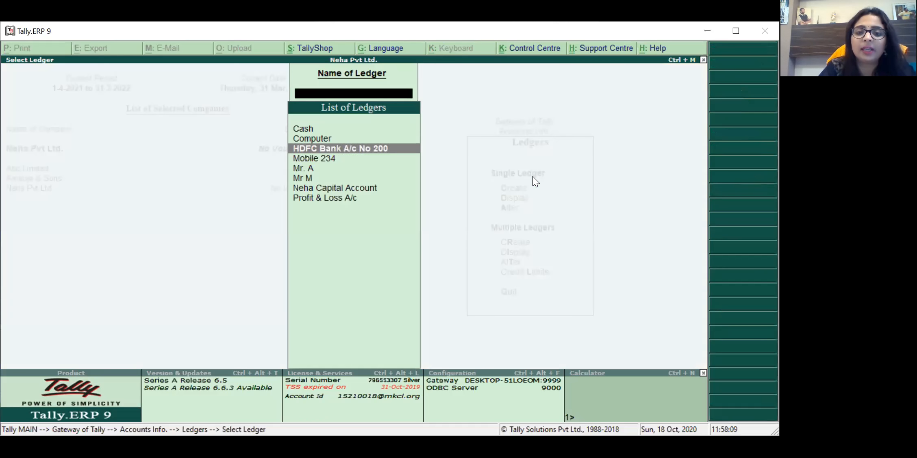
{"action": "key", "text": "Down"}
{"action": "key", "text": "Up"}
{"action": "key", "text": "Up"}
{"action": "key", "text": "Up"}
{"action": "key", "text": "Up"}
{"action": "key", "text": "Up"}
{"action": "key", "text": "Up"}
{"action": "key", "text": "Up"}
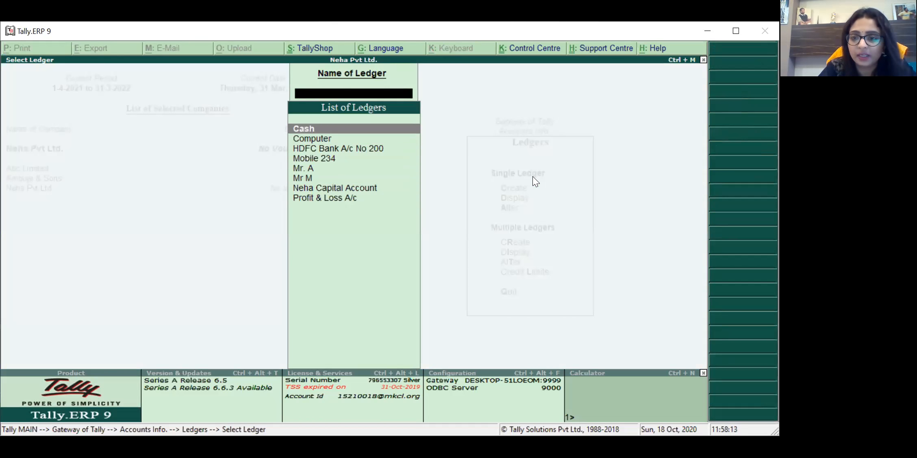
{"action": "key", "text": "Down"}
{"action": "key", "text": "Up"}
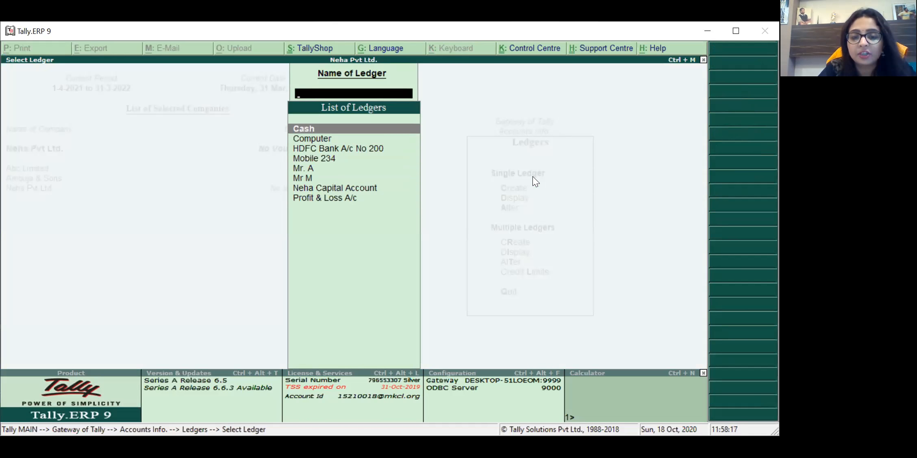
{"action": "key", "text": "Down"}
{"action": "key", "text": "Down"}
{"action": "key", "text": "Down"}
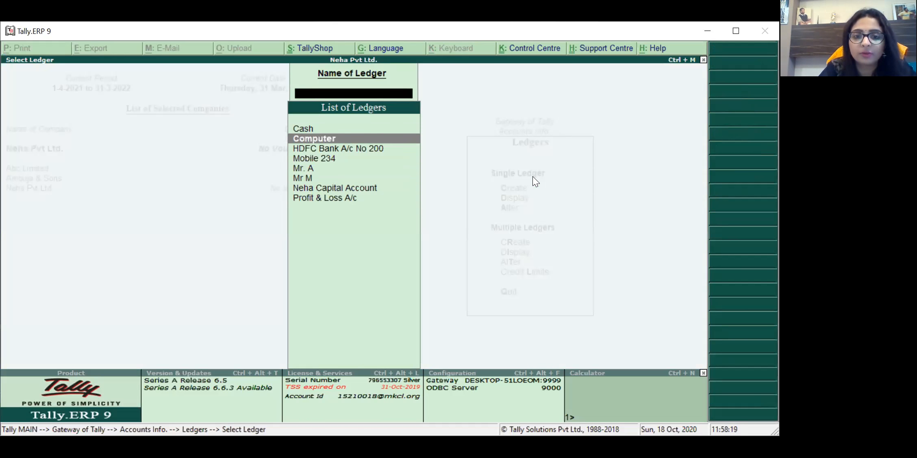
{"action": "key", "text": "Down"}
{"action": "key", "text": "Down"}
{"action": "key", "text": "Down"}
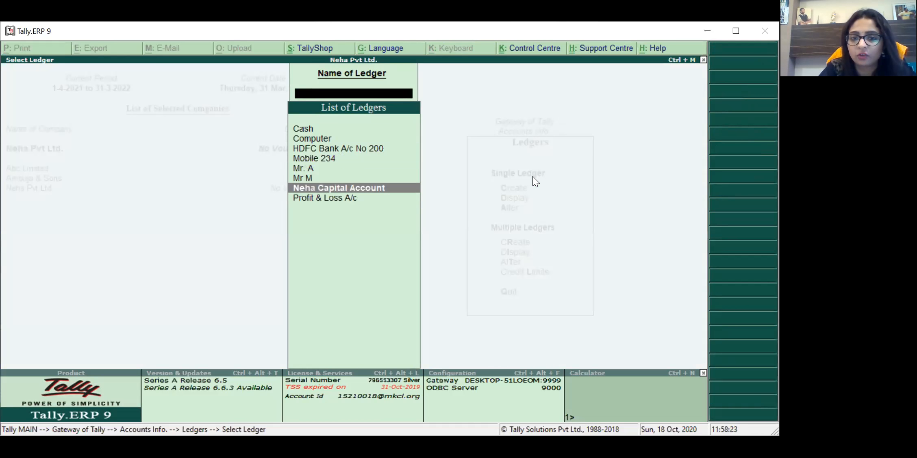
{"action": "key", "text": "Down"}
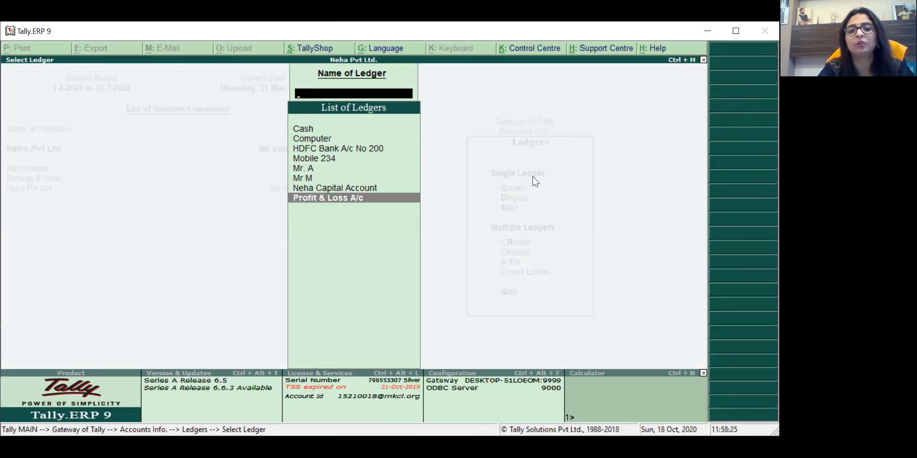
{"action": "key", "text": "Up"}
{"action": "key", "text": "Up"}
{"action": "key", "text": "Up"}
{"action": "key", "text": "Up"}
{"action": "key", "text": "Up"}
{"action": "key", "text": "Up"}
{"action": "key", "text": "Up"}
{"action": "key", "text": "Down"}
{"action": "key", "text": "Down"}
{"action": "key", "text": "Down"}
{"action": "key", "text": "Down"}
{"action": "key", "text": "Down"}
{"action": "key", "text": "Down"}
{"action": "key", "text": "Down"}
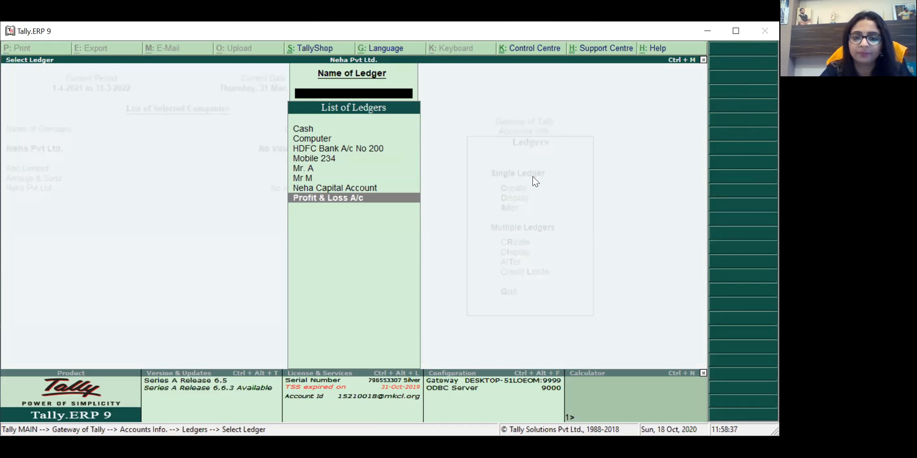
{"action": "key", "text": "Up"}
{"action": "key", "text": "Up"}
{"action": "key", "text": "Up"}
{"action": "key", "text": "Up"}
{"action": "key", "text": "Up"}
{"action": "key", "text": "Up"}
{"action": "key", "text": "Up"}
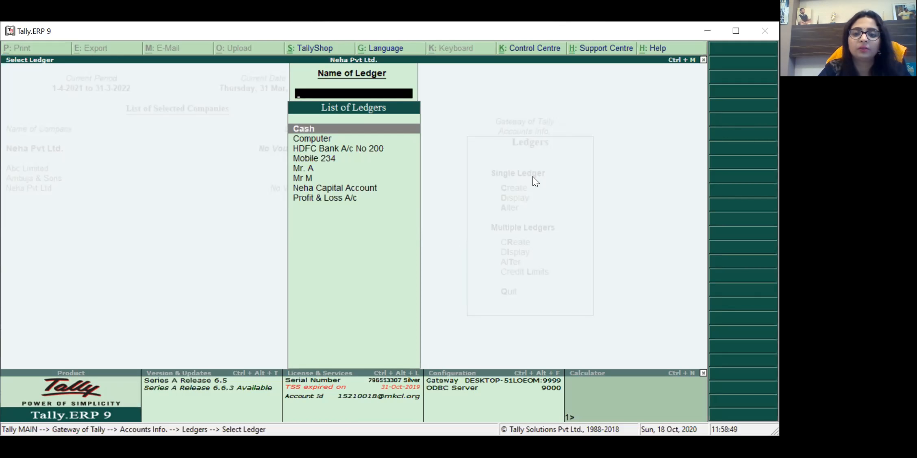
{"action": "key", "text": "Escape"}
{"action": "key", "text": "Down"}
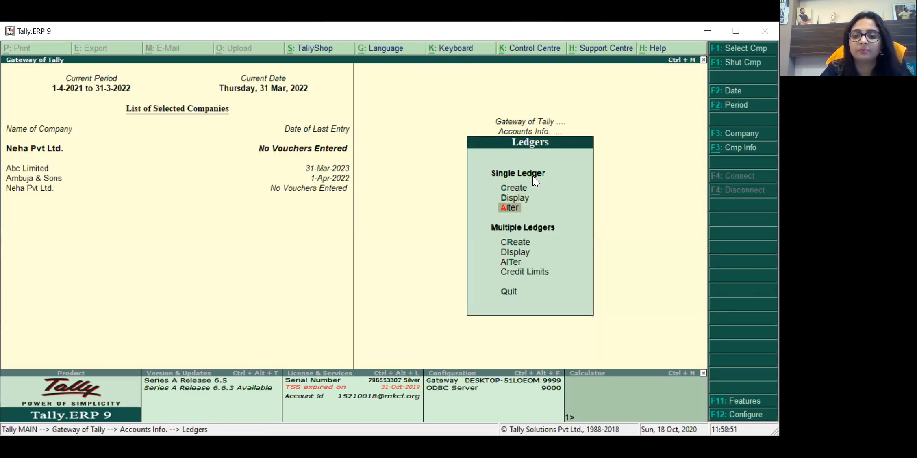
Step: Through Single Ledger Alter, give the Cash ledger a 47,000 Dr opening balance and save
{"action": "key", "text": "Up"}
{"action": "key", "text": "Up"}
{"action": "key", "text": "Up"}
{"action": "key", "text": "Down"}
{"action": "key", "text": "Down"}
{"action": "key", "text": "Down"}
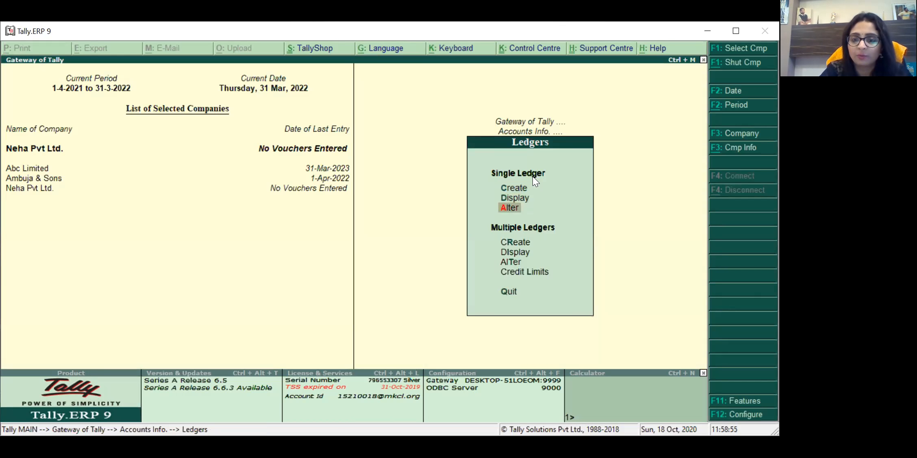
{"action": "key", "text": "Return"}
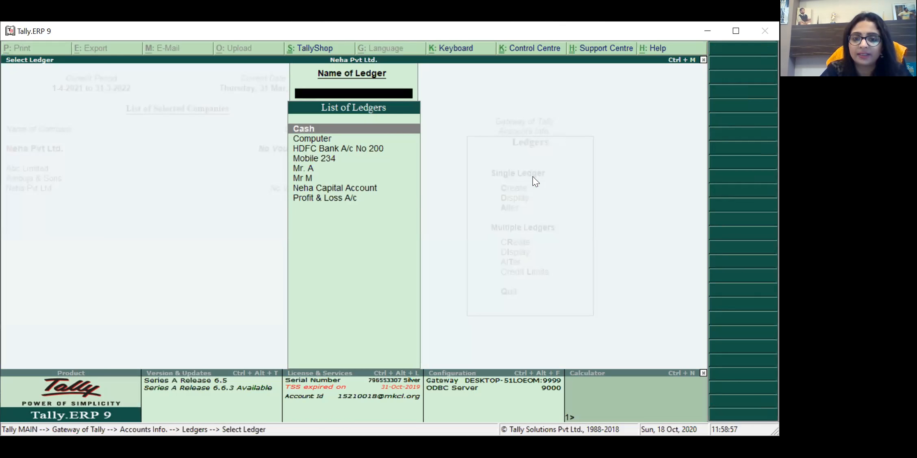
{"action": "key", "text": "Return"}
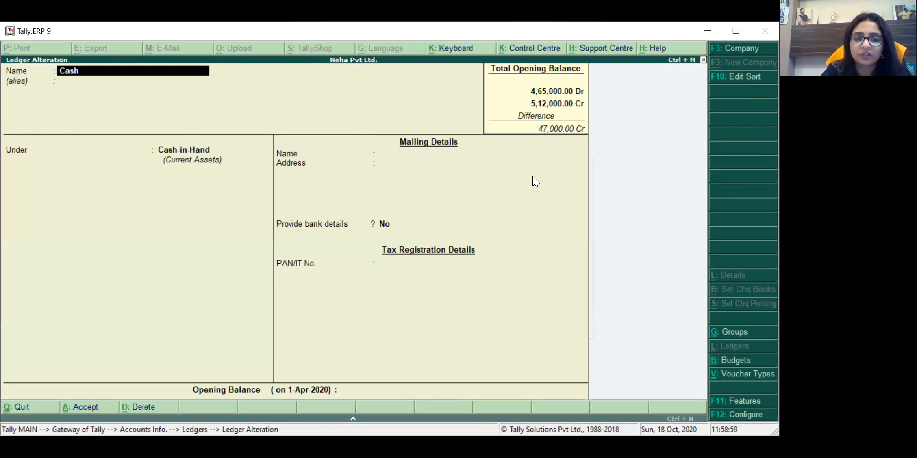
{"action": "key", "text": "Return"}
{"action": "key", "text": "Return"}
{"action": "key", "text": "Return"}
{"action": "key", "text": "Return"}
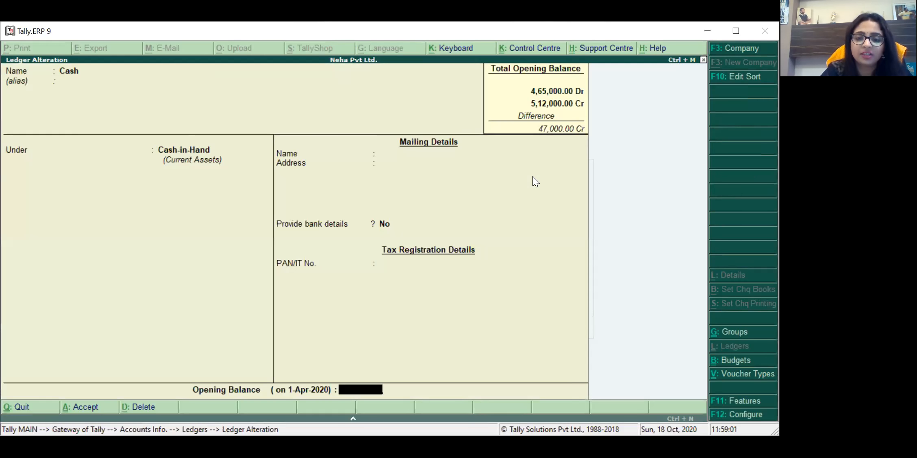
{"action": "type", "text": "47000"}
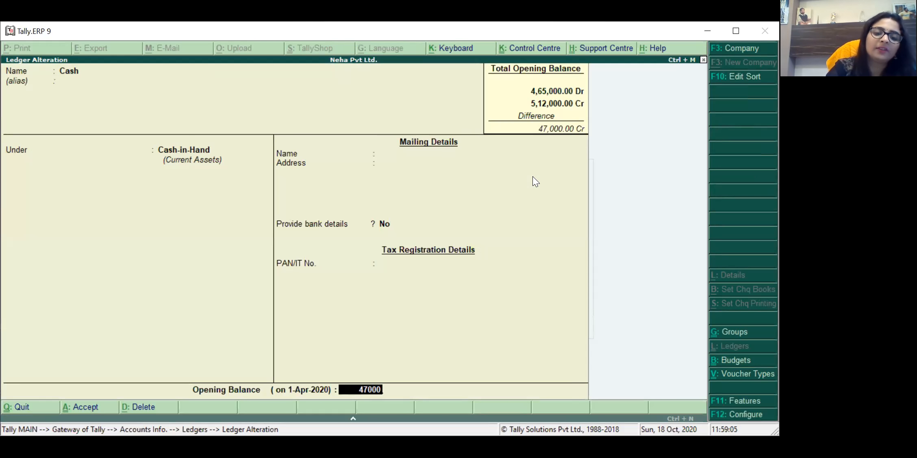
{"action": "key", "text": "Return"}
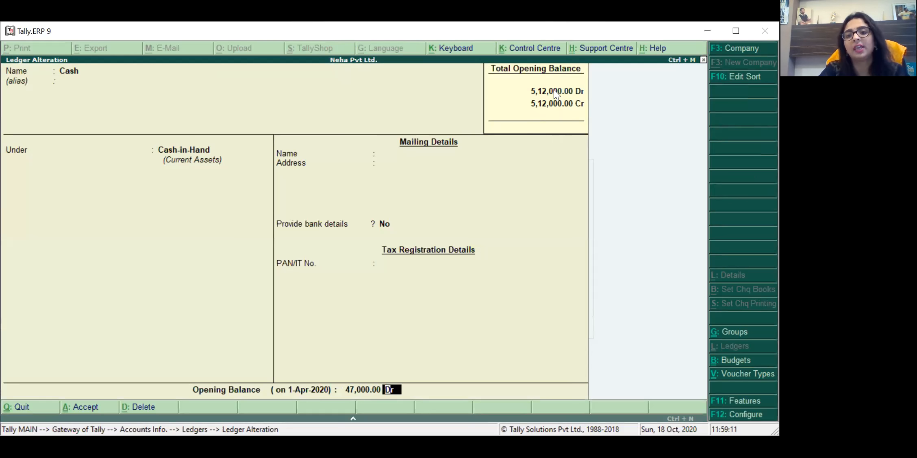
{"action": "key", "text": "Return"}
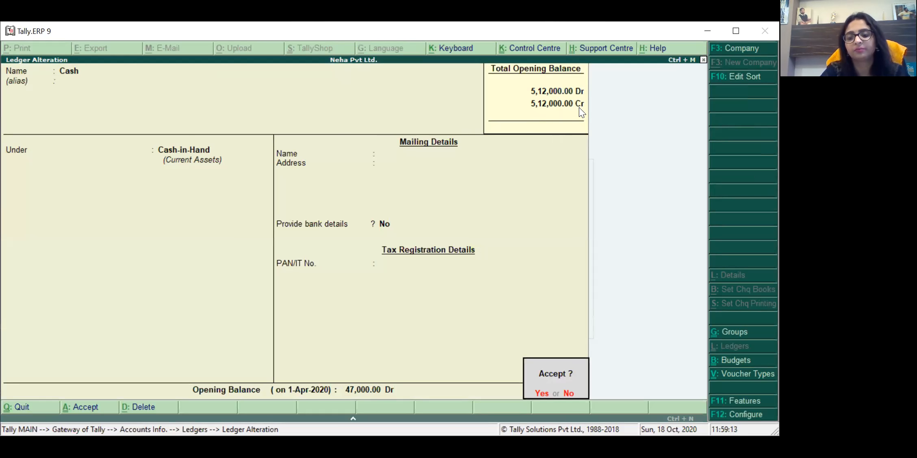
{"action": "key", "text": "Return"}
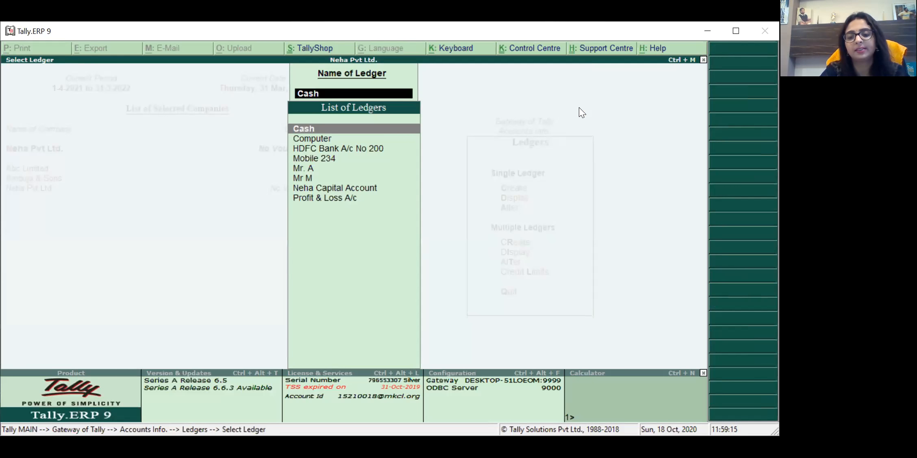
Step: Return to the Gateway of Tally and open the Balance Sheet
{"action": "type", "text": "com"}
{"action": "key", "text": "BackSpace"}
{"action": "key", "text": "BackSpace"}
{"action": "key", "text": "BackSpace"}
{"action": "key", "text": "Escape"}
{"action": "key", "text": "Escape"}
{"action": "key", "text": "Escape"}
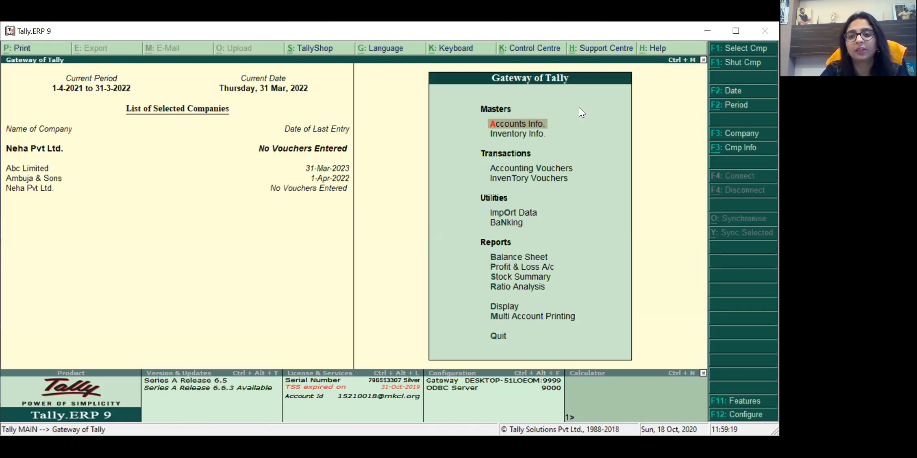
{"action": "key", "text": "Down"}
{"action": "key", "text": "Down"}
{"action": "key", "text": "Down"}
{"action": "key", "text": "Down"}
{"action": "key", "text": "Down"}
{"action": "key", "text": "Down"}
{"action": "key", "text": "Return"}
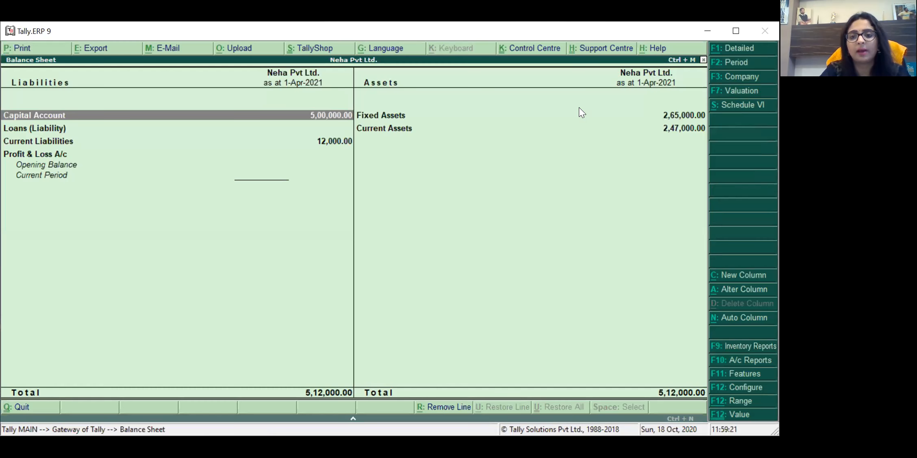
Step: Check the detailed view shows Cash-in-Hand 47,000 and both sides at 5,12,000, then close it
{"action": "key", "text": "alt+F1"}
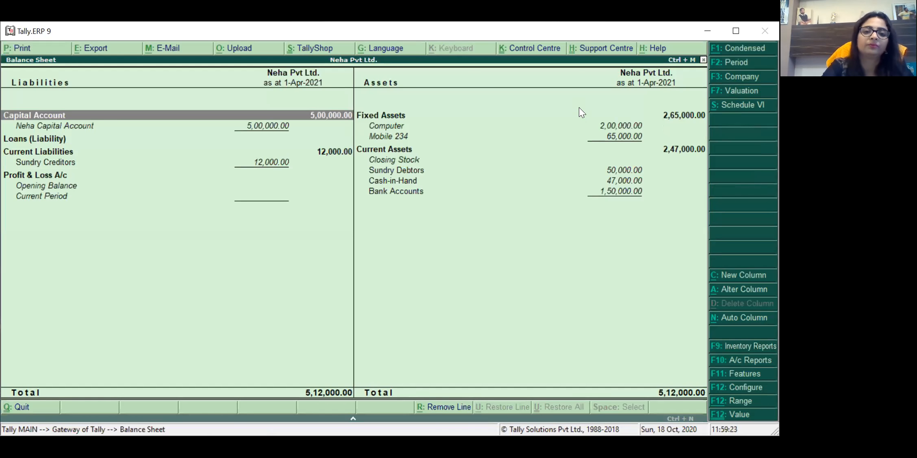
{"action": "key", "text": "Right"}
{"action": "key", "text": "Down"}
{"action": "key", "text": "Down"}
{"action": "key", "text": "Down"}
{"action": "key", "text": "Down"}
{"action": "key", "text": "Down"}
{"action": "key", "text": "Down"}
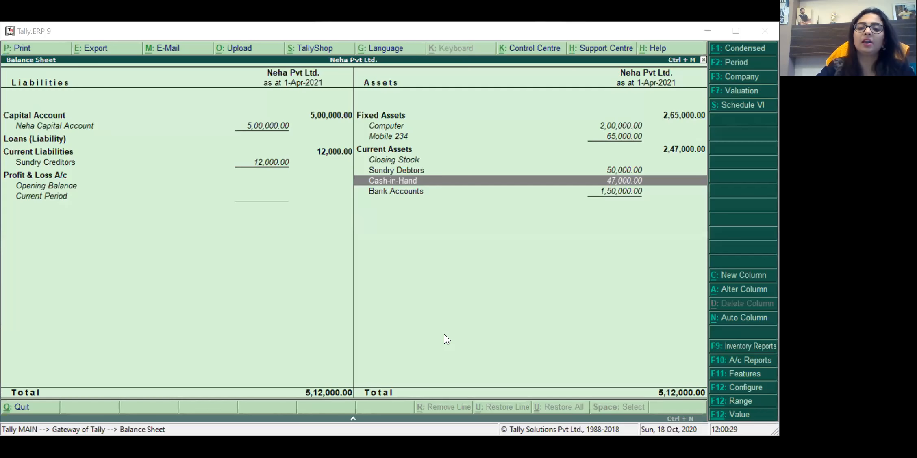
{"action": "key", "text": "Escape"}
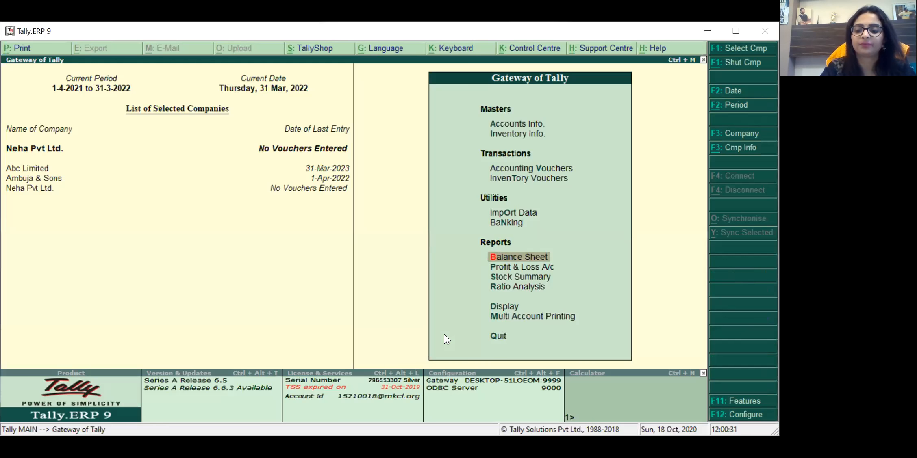
{"action": "key", "text": "Up"}
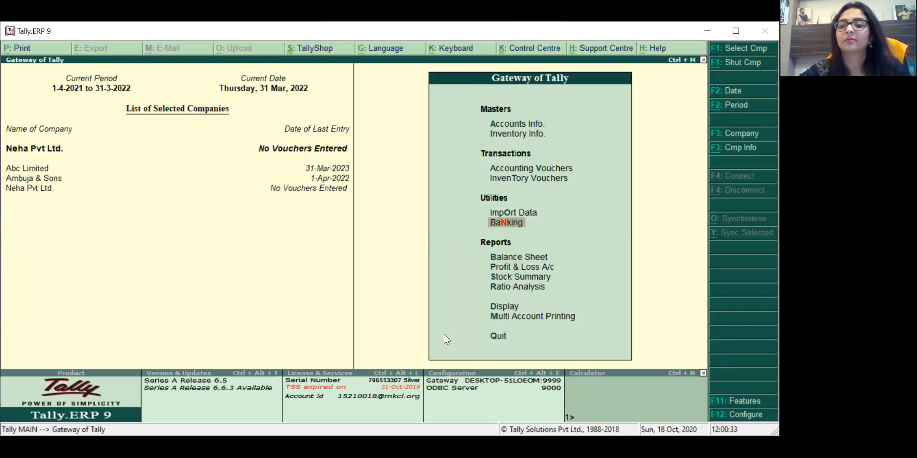
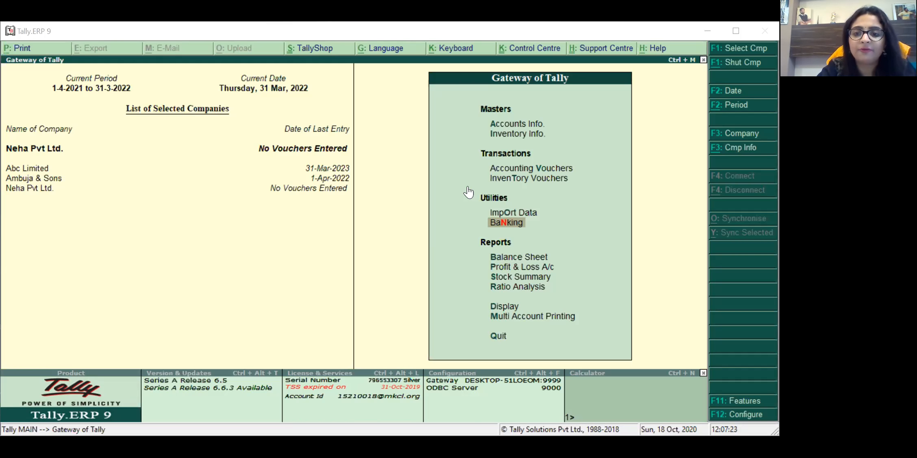
Step: From the Gateway of Tally, enter Accounting Vouchers to start Payment voucher No. 1 dated 31-Mar-2022
{"action": "left_click", "coordinate": [532, 171]}
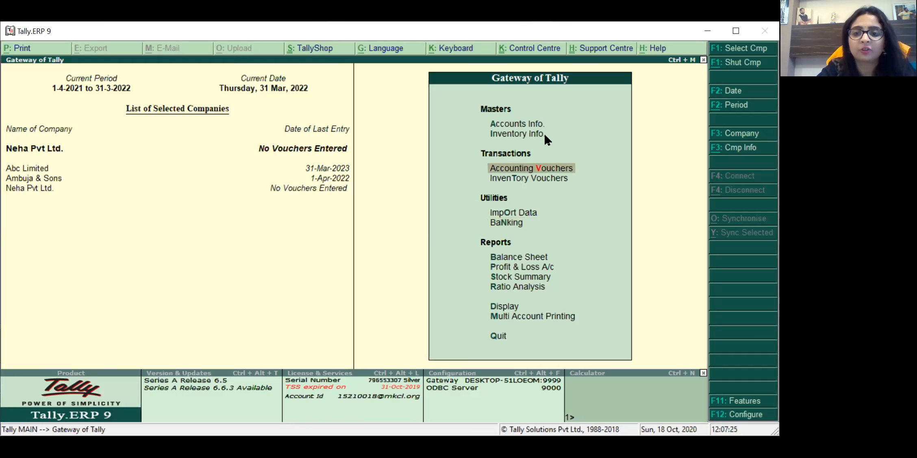
{"action": "key", "text": "Up"}
{"action": "key", "text": "Up"}
{"action": "key", "text": "Up"}
{"action": "key", "text": "Down"}
{"action": "key", "text": "Down"}
{"action": "key", "text": "Down"}
{"action": "key", "text": "Down"}
{"action": "key", "text": "Up"}
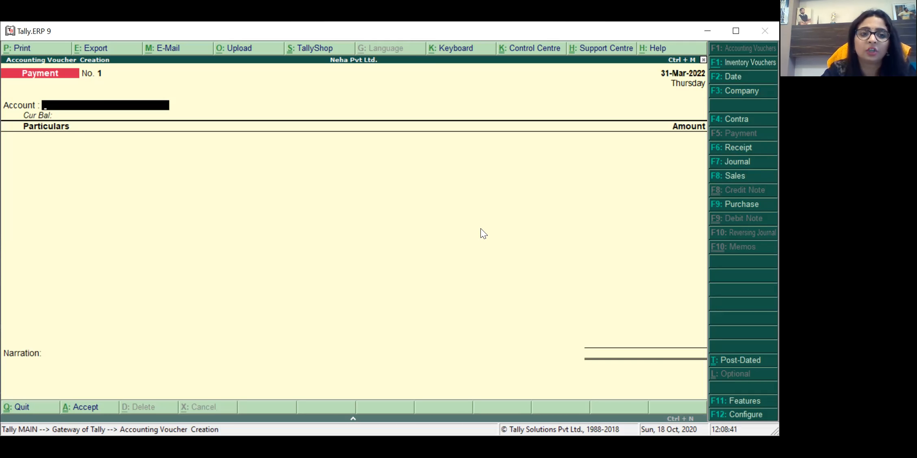
{"action": "key", "text": "Return"}
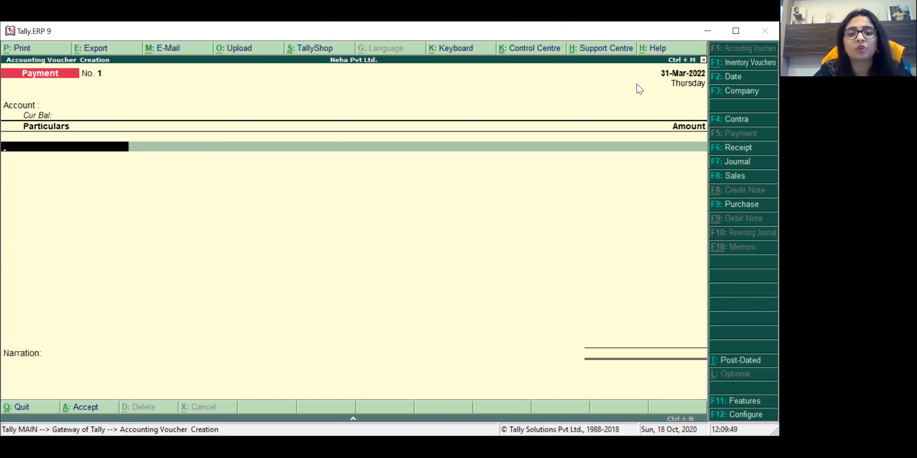
Step: Bring up the Change Voucher Date box, which shows 1-4-2022
{"action": "key", "text": "F2"}
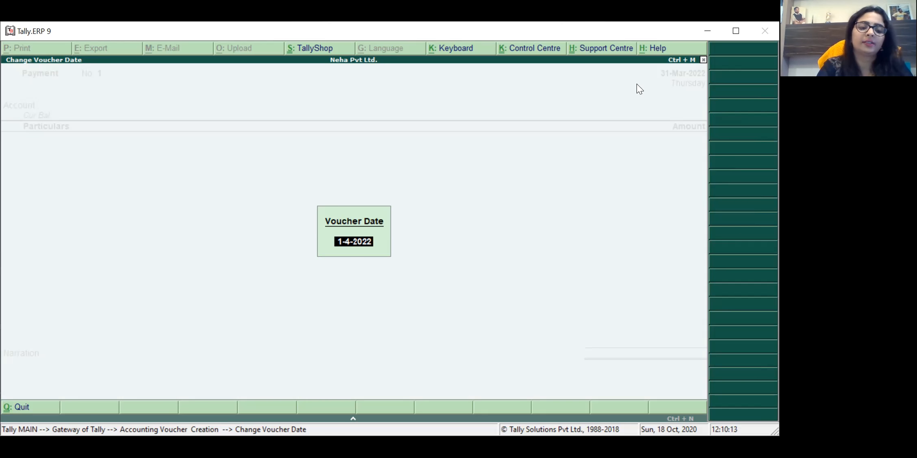
Step: Change the voucher date to 18-10 (18-Oct-2021) and return to the Account field
{"action": "type", "text": "18-10"}
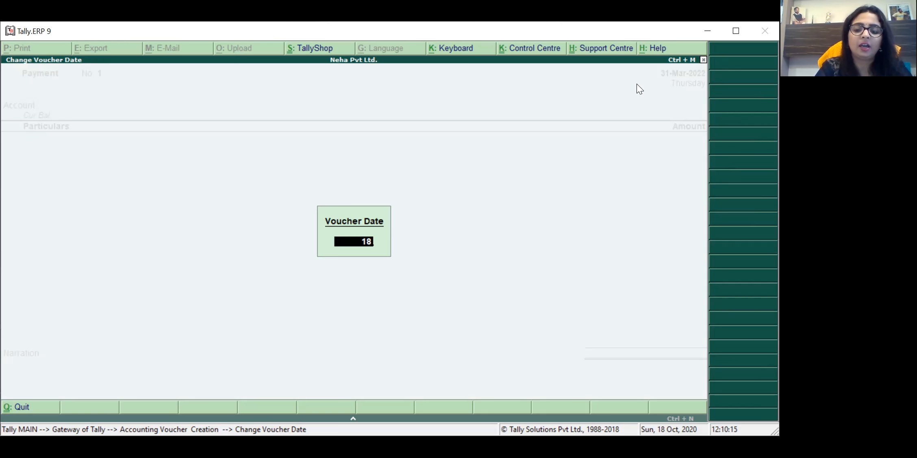
{"action": "key", "text": "Return"}
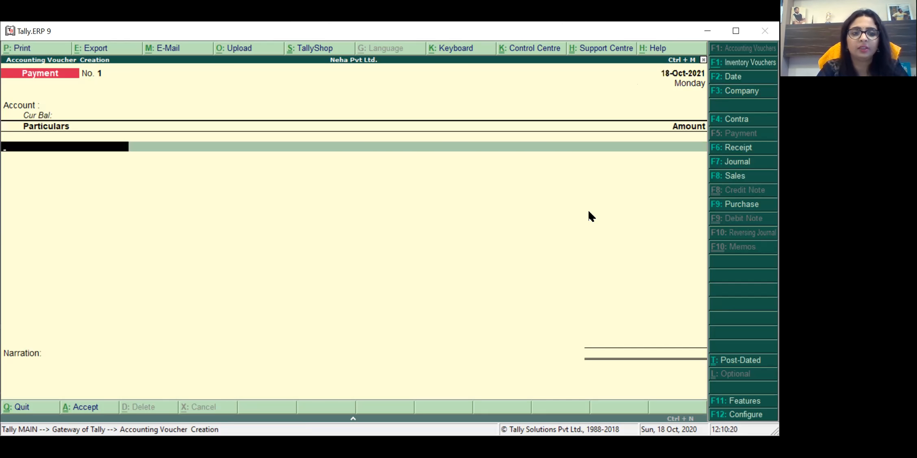
{"action": "key", "text": "BackSpace"}
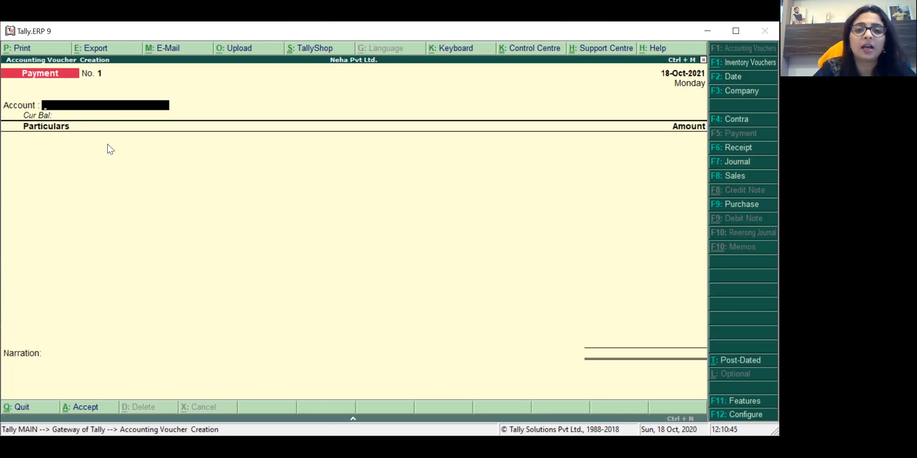
Step: Set the voucher account to Cash, showing a 47,000.00 Dr balance
{"action": "type", "text": "C"}
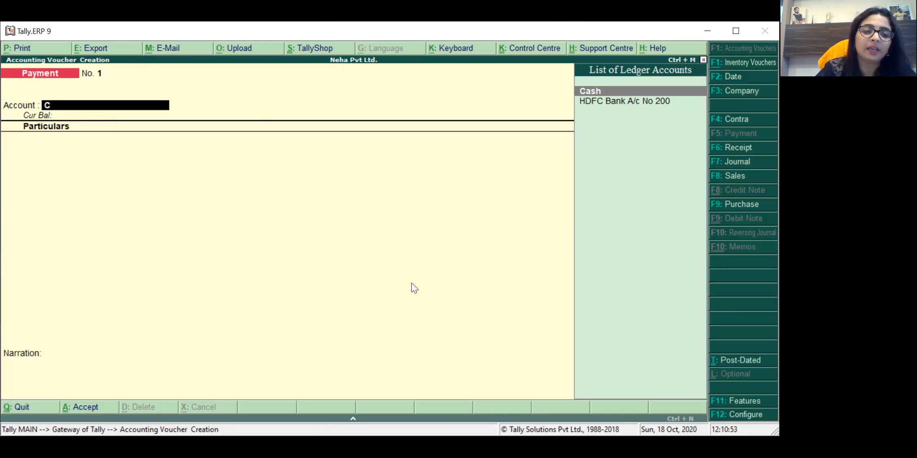
{"action": "key", "text": "Down"}
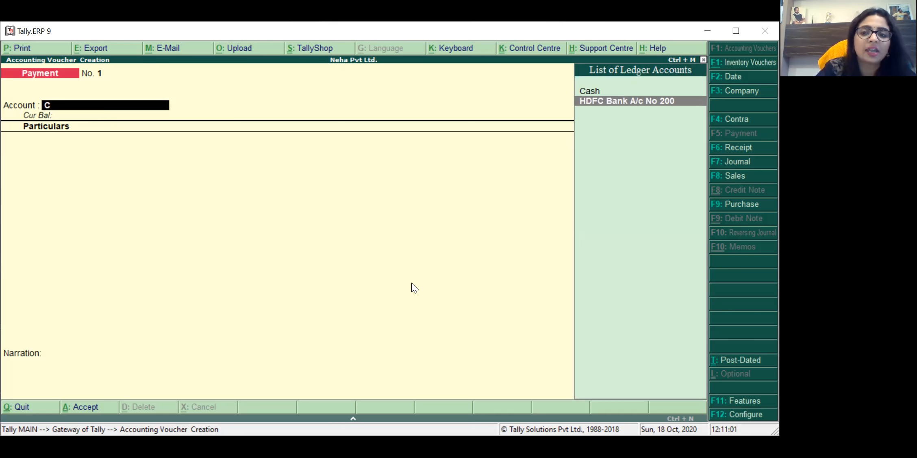
{"action": "key", "text": "Up"}
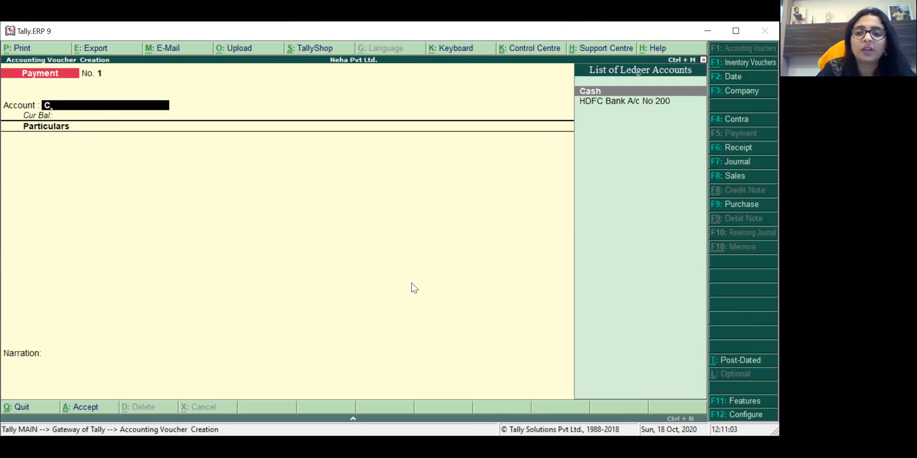
{"action": "key", "text": "Return"}
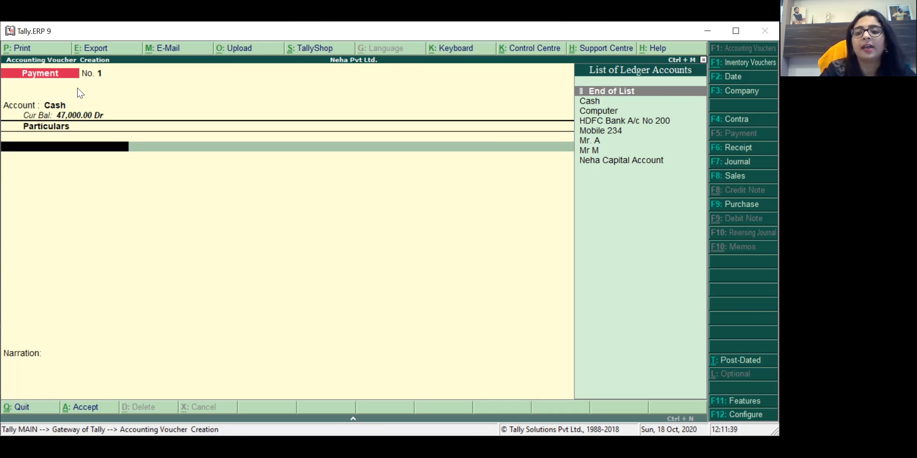
Step: Look through the particulars ledgers, then start a new ledger with Alt+C
{"action": "key", "text": "Down"}
{"action": "key", "text": "Down"}
{"action": "key", "text": "Down"}
{"action": "key", "text": "Down"}
{"action": "key", "text": "Down"}
{"action": "key", "text": "Down"}
{"action": "key", "text": "Up"}
{"action": "key", "text": "Up"}
{"action": "key", "text": "Up"}
{"action": "key", "text": "Up"}
{"action": "key", "text": "Up"}
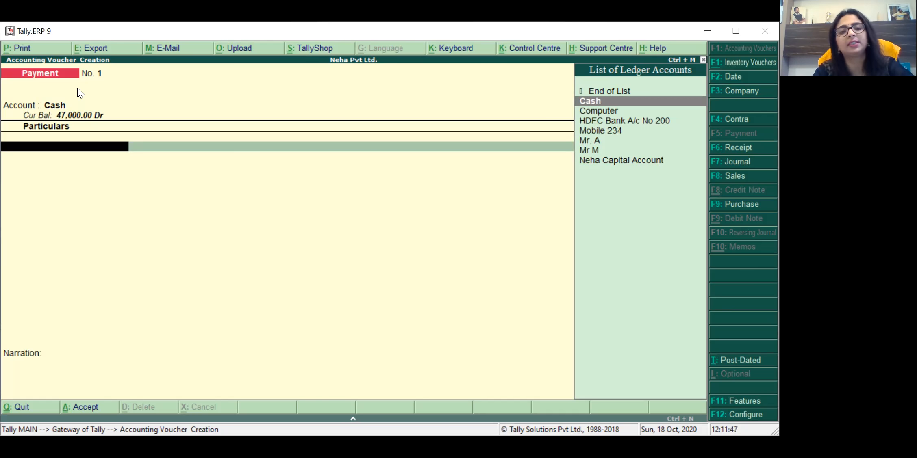
{"action": "key", "text": "alt+c"}
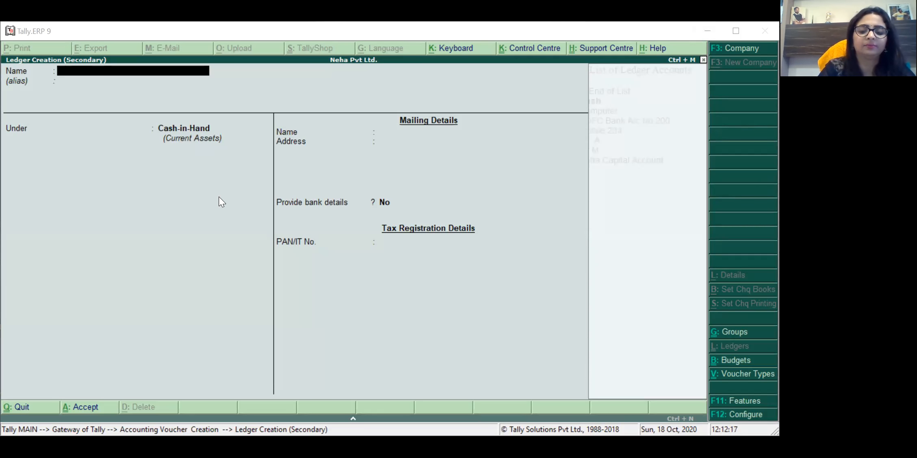
Step: Create ledger ADVERTISEMENT EXP under Indirect Expenses and save it
{"action": "left_click", "coordinate": [96, 72]}
{"action": "type", "text": "ADVER"}
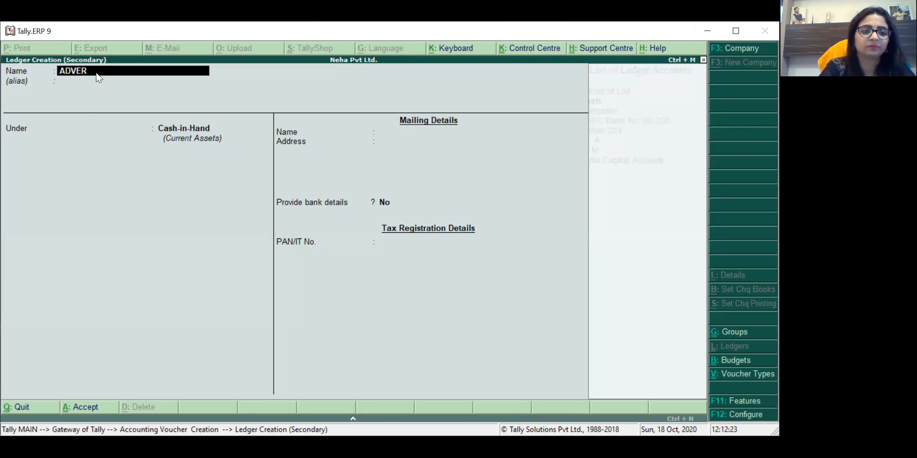
{"action": "type", "text": "TISEMENT"}
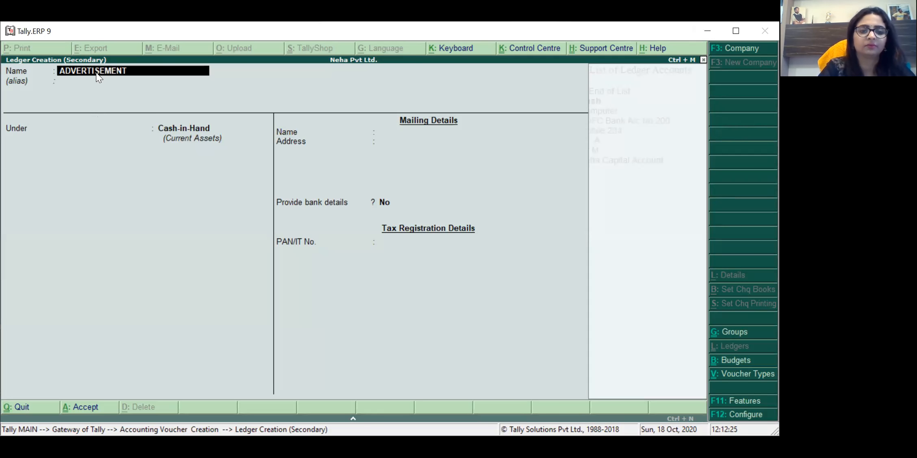
{"action": "key", "text": "Return"}
{"action": "key", "text": "BackSpace"}
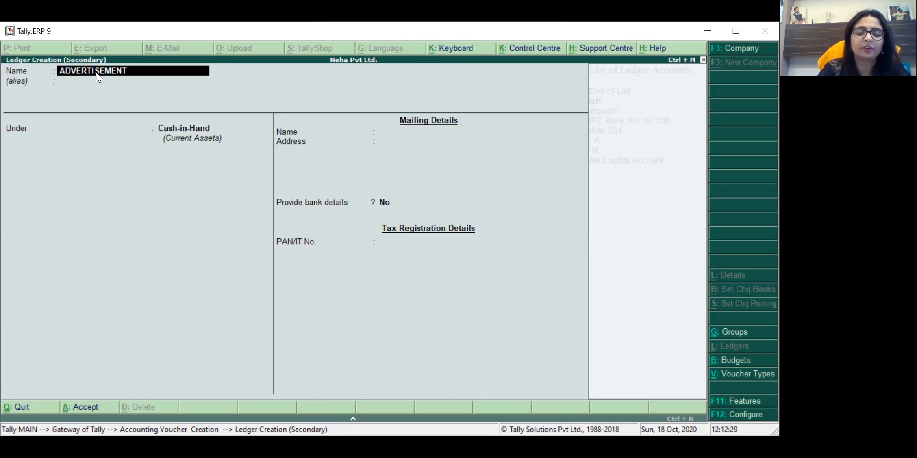
{"action": "type", "text": "EXP"}
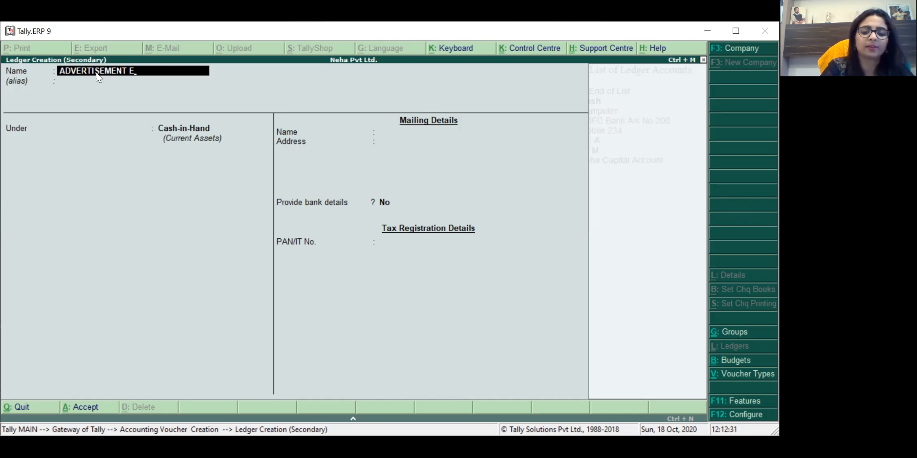
{"action": "key", "text": "Return"}
{"action": "key", "text": "Return"}
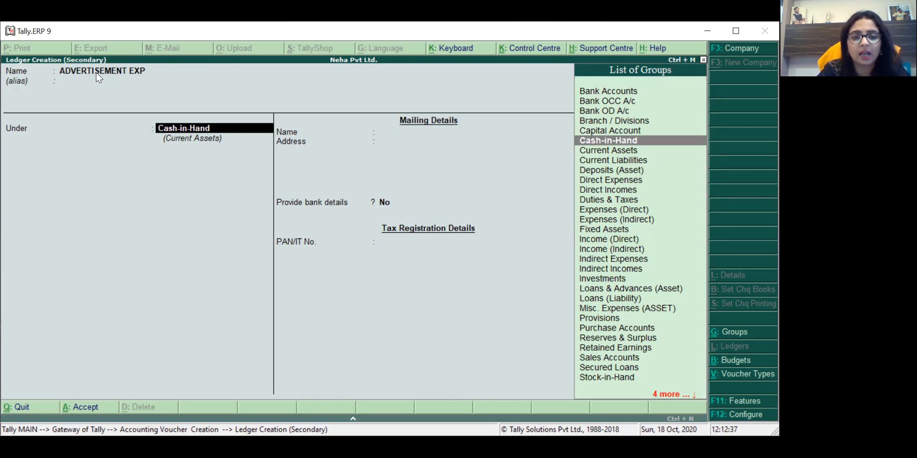
{"action": "type", "text": "IND"}
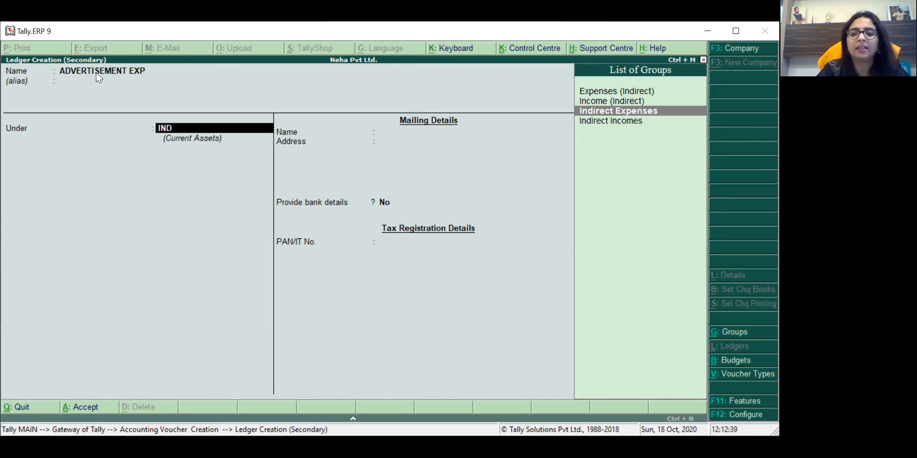
{"action": "key", "text": "Return"}
{"action": "key", "text": "Return"}
{"action": "key", "text": "Return"}
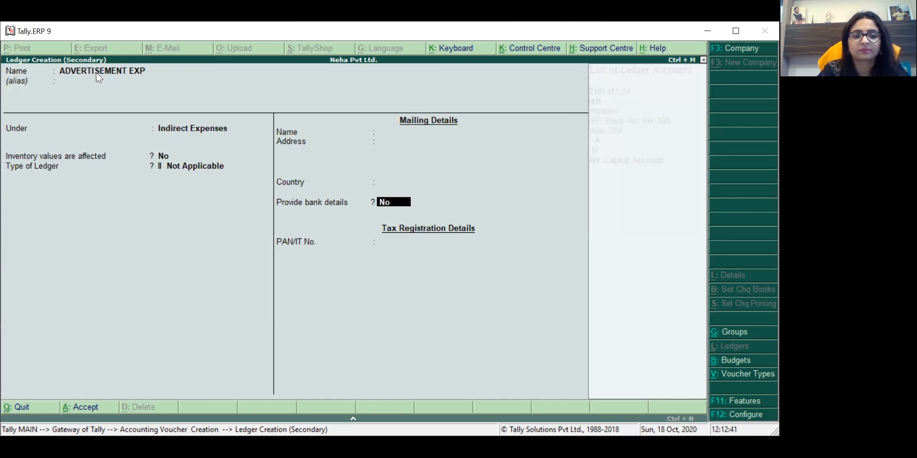
{"action": "key", "text": "Return"}
{"action": "key", "text": "Return"}
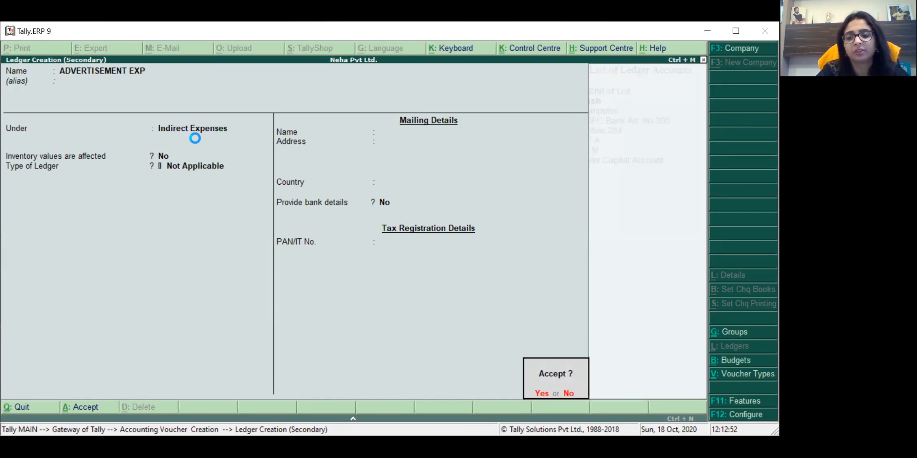
{"action": "key", "text": "Return"}
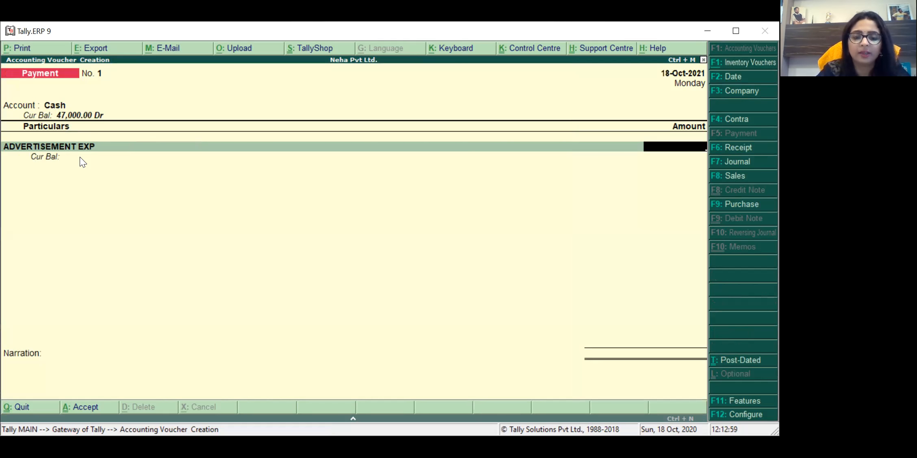
Step: Enter 5,000 against ADVERTISEMENT EXP and type narration 'BEING ADVERT EXP PAID TO M/S AD ADS'
{"action": "type", "text": "5000"}
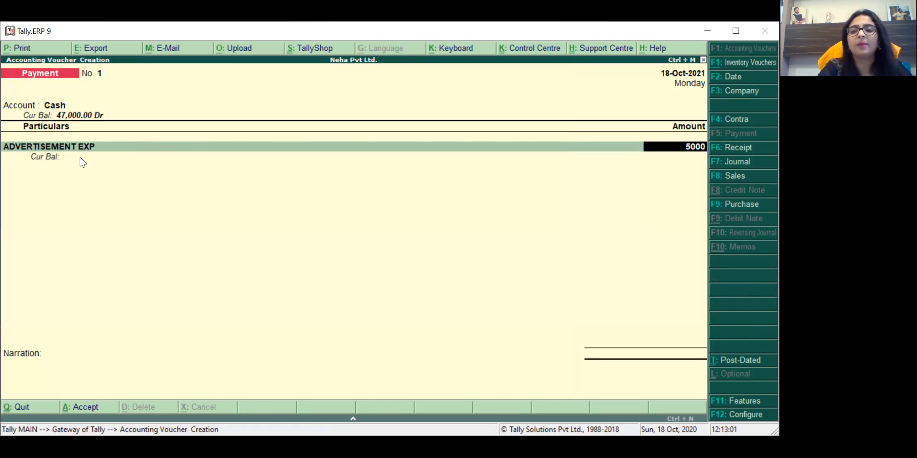
{"action": "key", "text": "Return"}
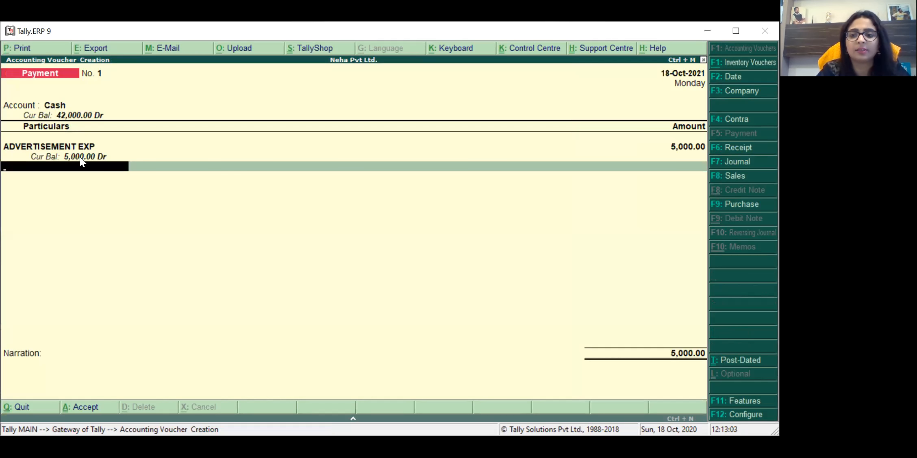
{"action": "key", "text": "Return"}
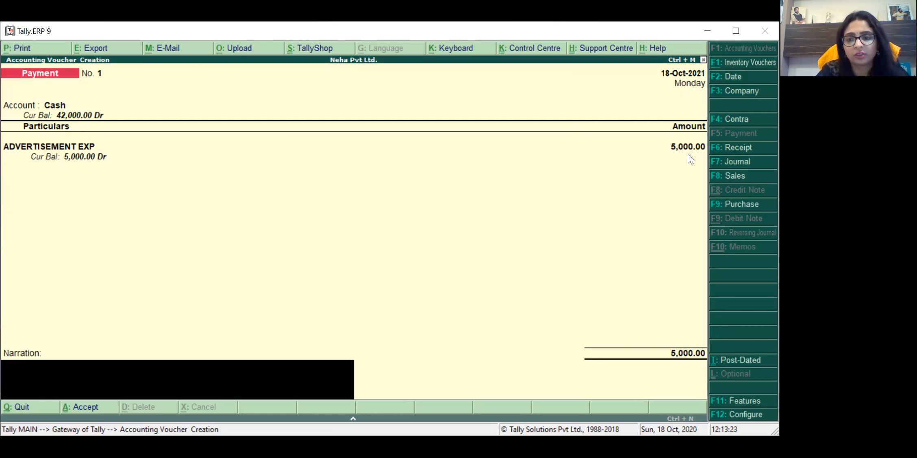
{"action": "type", "text": "BEI"}
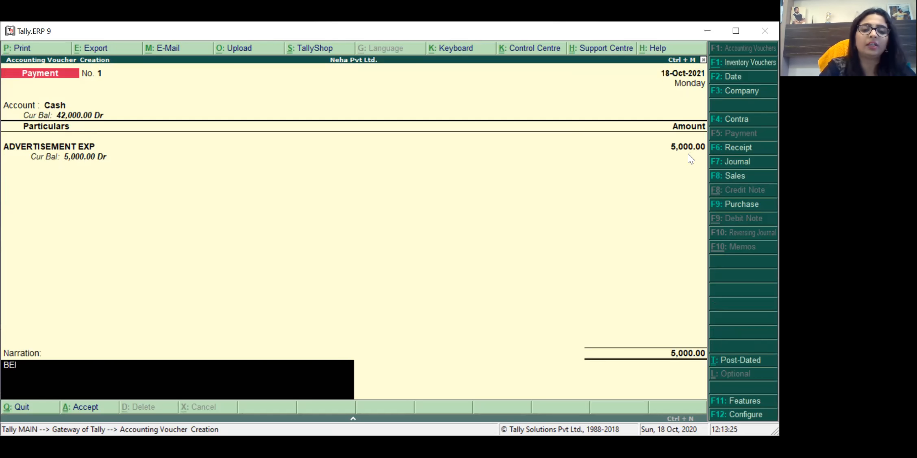
{"action": "type", "text": "NG ADVER"}
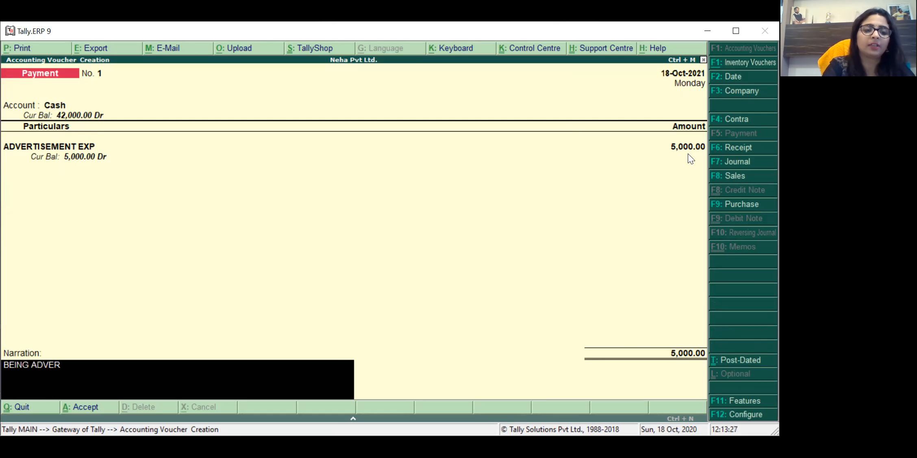
{"action": "type", "text": "T EXP PA"}
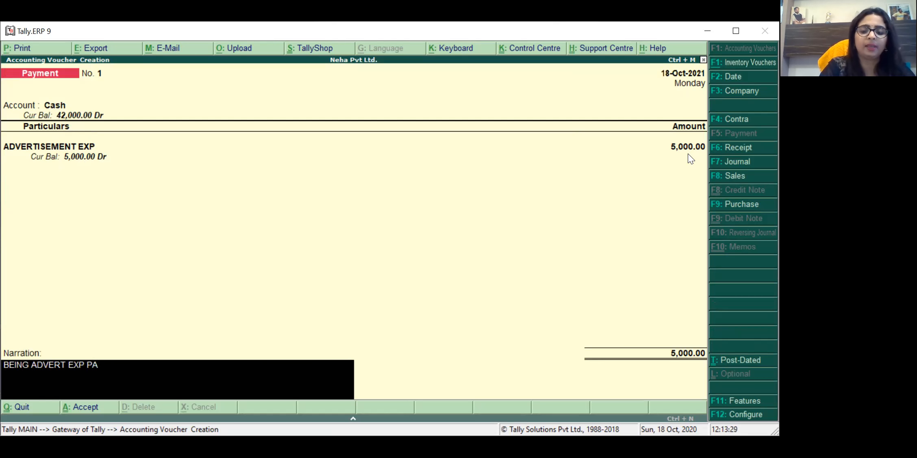
{"action": "type", "text": "ID TO"}
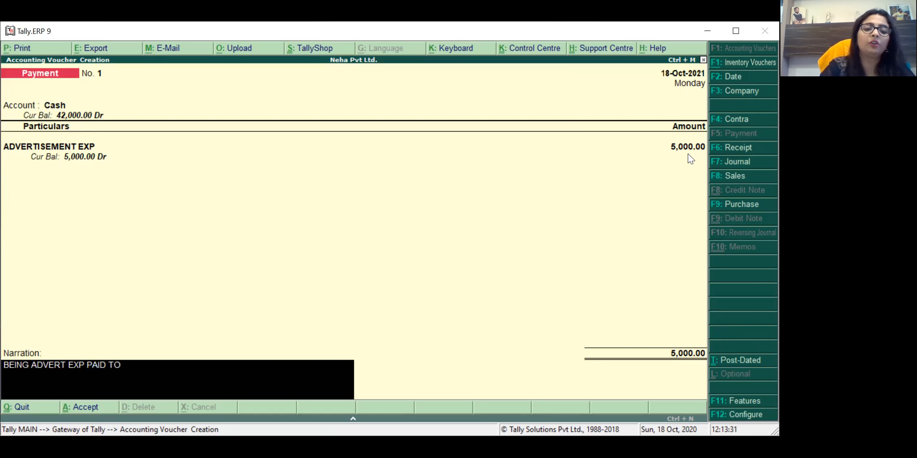
{"action": "type", "text": " M/S AD ADS"}
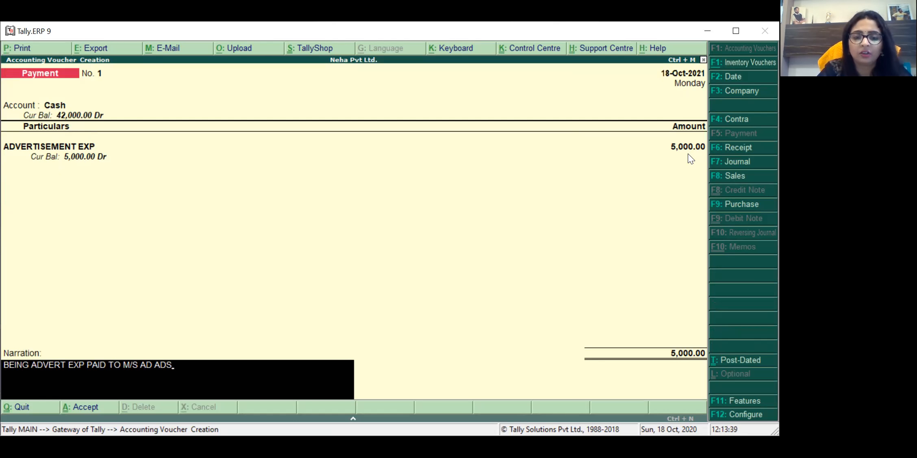
Step: Finish the narration so the voucher's Accept? prompt appears
{"action": "key", "text": "Return"}
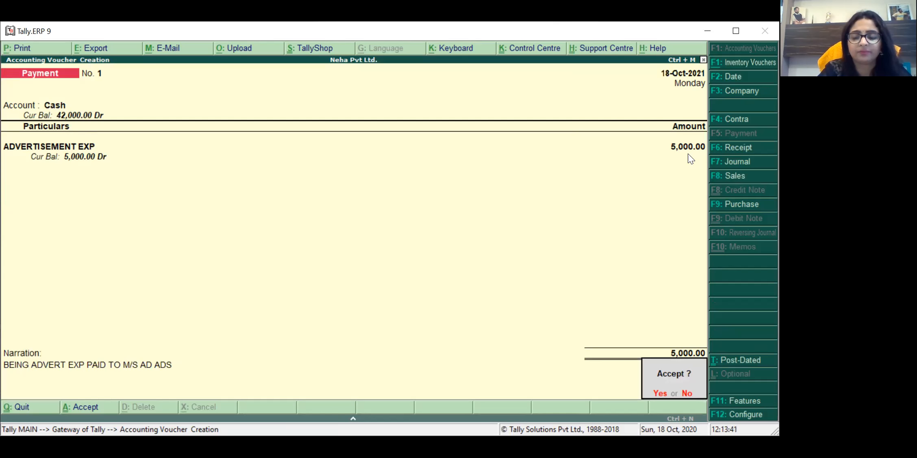
Step: Accept the payment voucher, exit to the Gateway of Tally and select Profit & Loss A/c
{"action": "key", "text": "Return"}
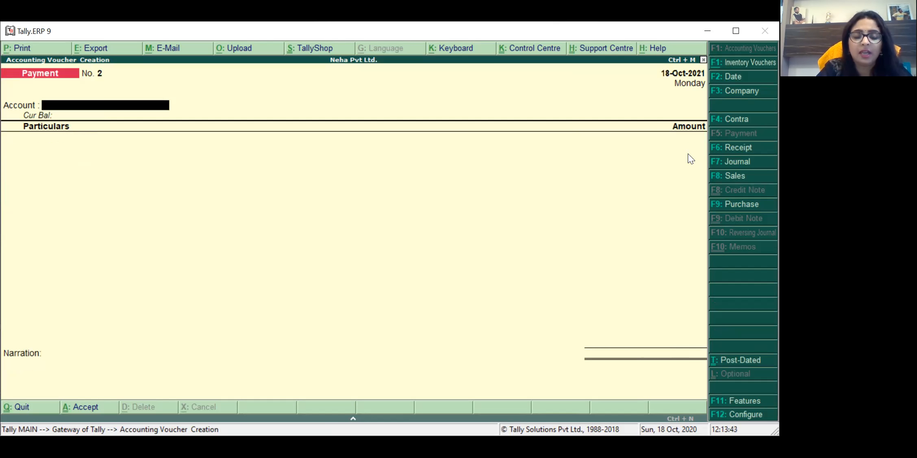
{"action": "key", "text": "Escape"}
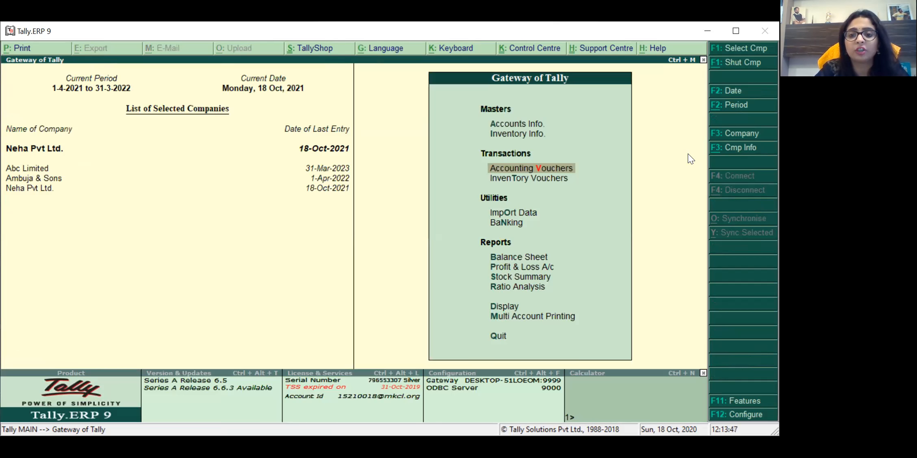
{"action": "key", "text": "Down"}
{"action": "key", "text": "Down"}
{"action": "key", "text": "Down"}
{"action": "key", "text": "Down"}
{"action": "key", "text": "Down"}
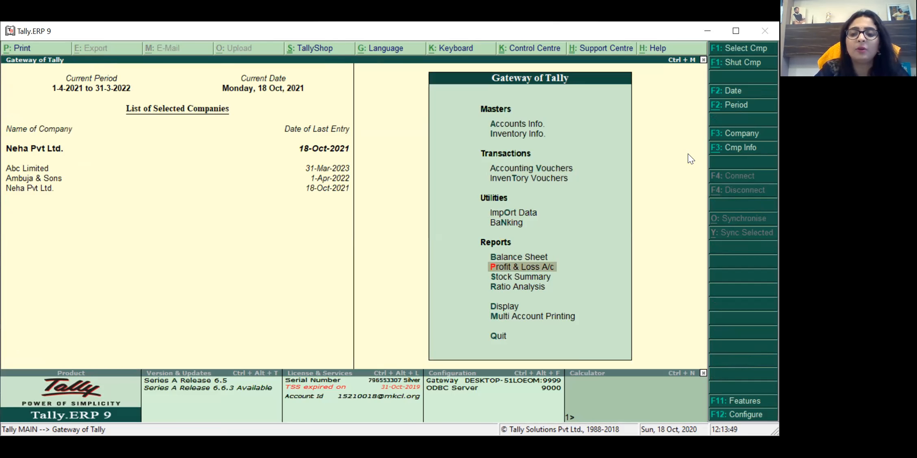
{"action": "key", "text": "Up"}
{"action": "key", "text": "Up"}
{"action": "key", "text": "Up"}
{"action": "key", "text": "Up"}
{"action": "key", "text": "Down"}
{"action": "key", "text": "Down"}
{"action": "key", "text": "Down"}
{"action": "key", "text": "Down"}
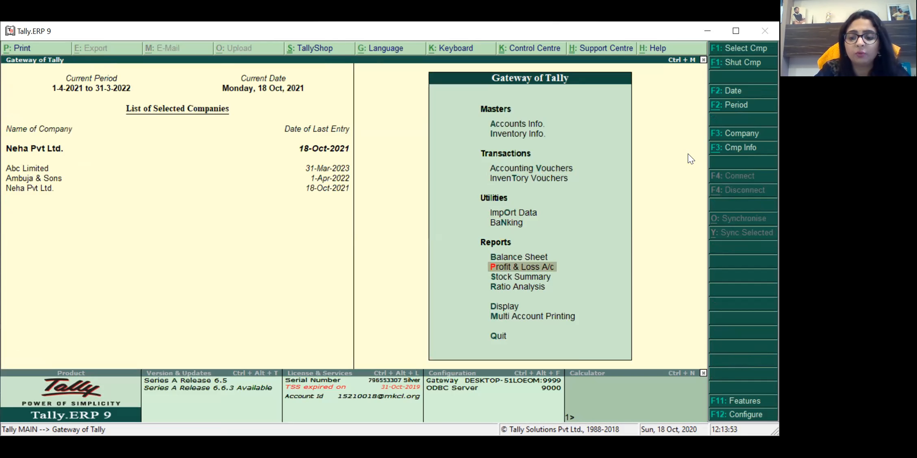
Step: Drill from Profit & Loss via Indirect Expenses and ADVERTISEMENT EXP to October's Cash payment No. 1
{"action": "key", "text": "Return"}
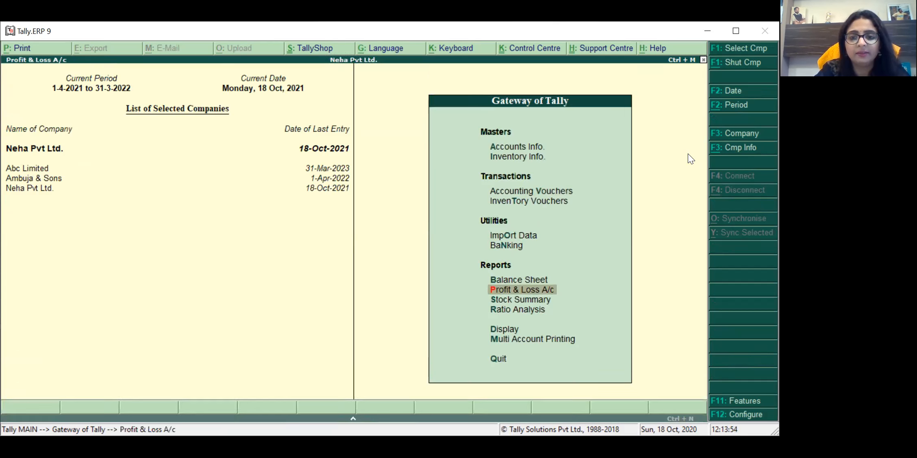
{"action": "key", "text": "Return"}
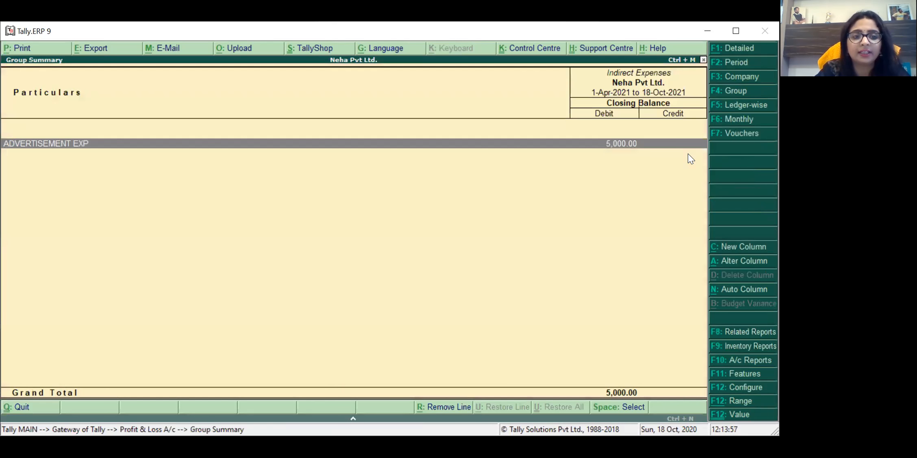
{"action": "key", "text": "Return"}
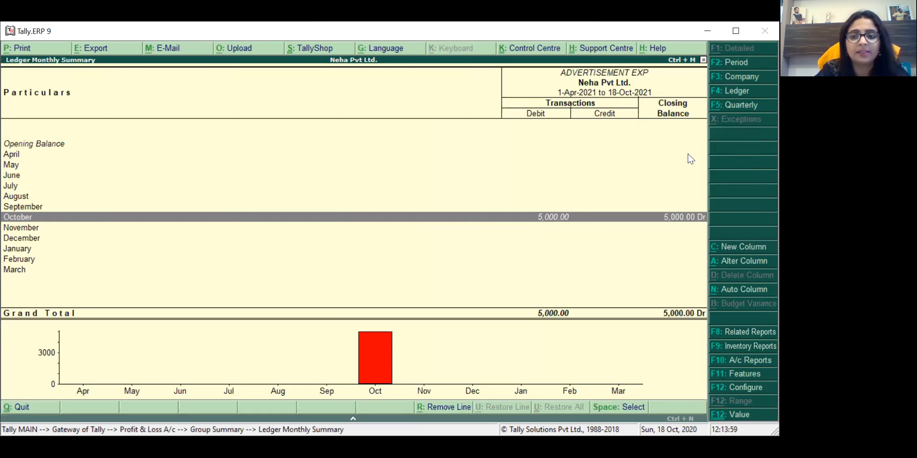
{"action": "key", "text": "Return"}
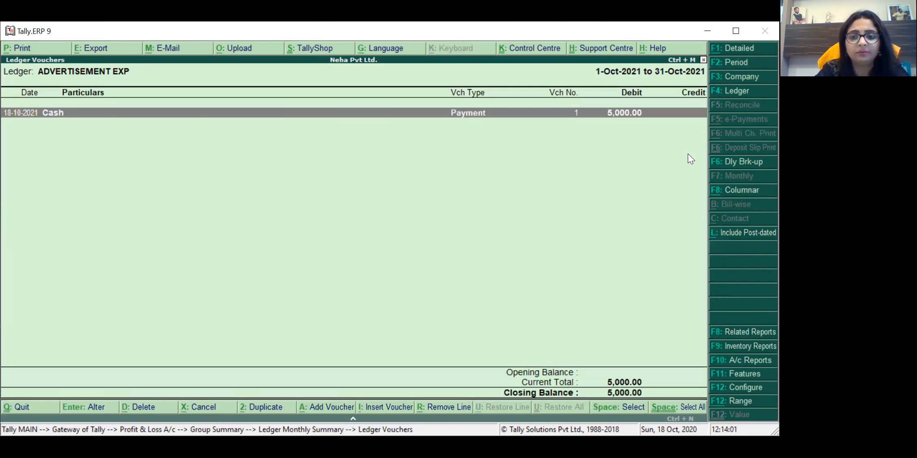
{"action": "key", "text": "Return"}
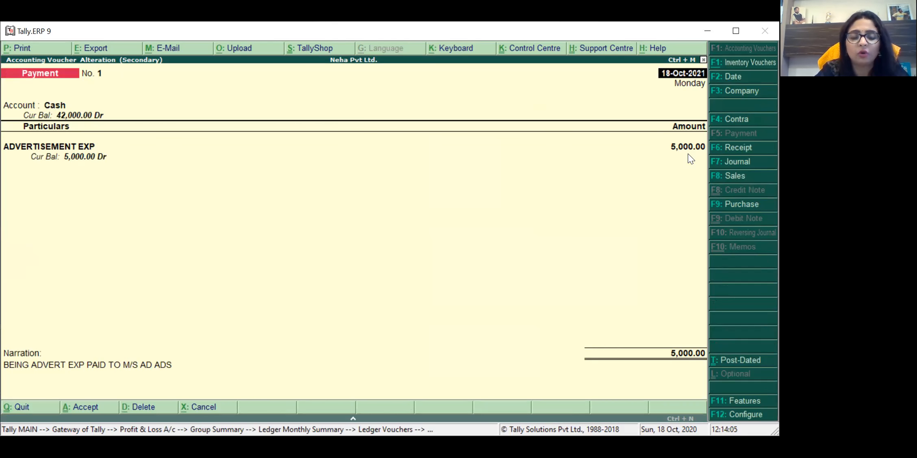
Step: Back out of the reports and start a new Payment voucher No. 2
{"action": "key", "text": "Escape"}
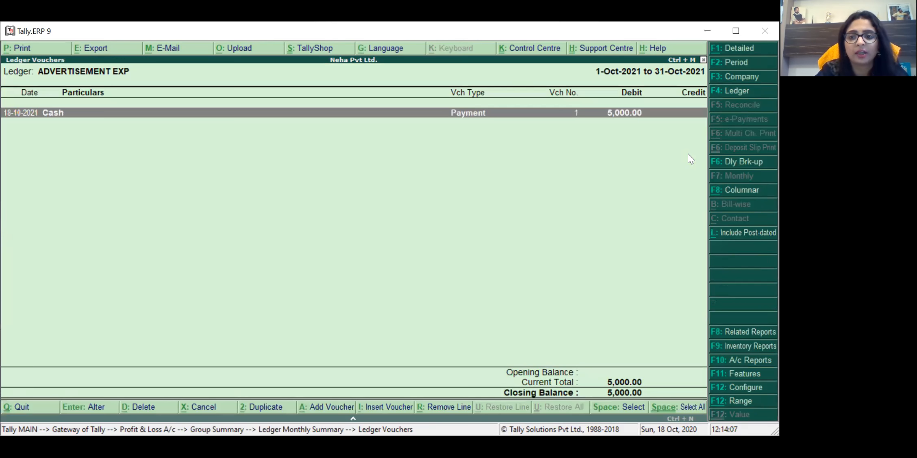
{"action": "key", "text": "Escape"}
{"action": "key", "text": "Escape"}
{"action": "key", "text": "Escape"}
{"action": "key", "text": "Escape"}
{"action": "key", "text": "Up"}
{"action": "key", "text": "Up"}
{"action": "key", "text": "Up"}
{"action": "key", "text": "Up"}
{"action": "key", "text": "Up"}
{"action": "key", "text": "Return"}
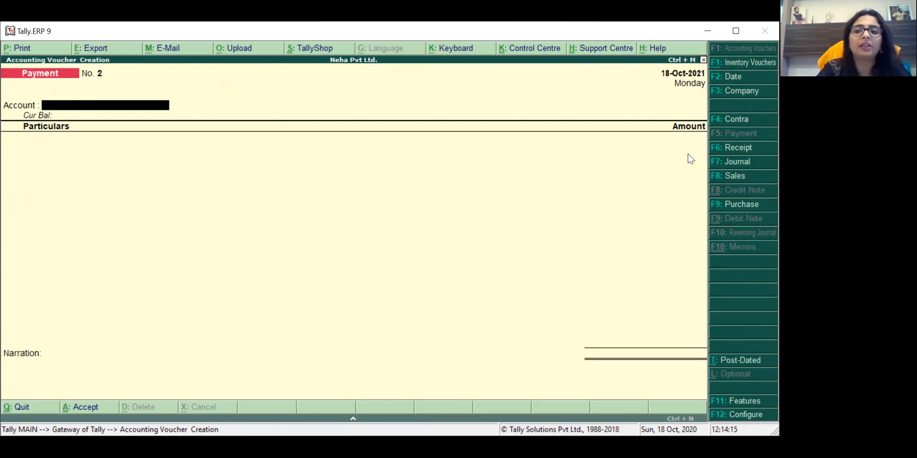
Step: Date Payment voucher No. 2 31-Oct-2021 and pay it from HDFC Bank A/c No 200
{"action": "key", "text": "F2"}
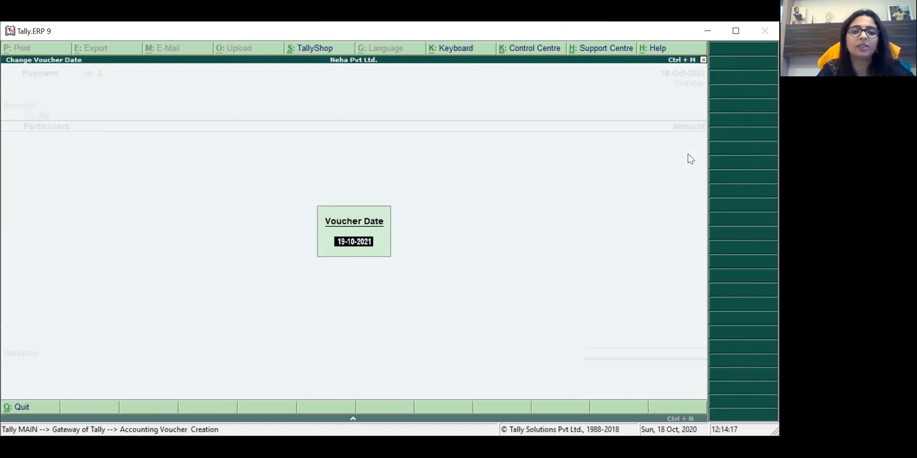
{"action": "type", "text": "31-10"}
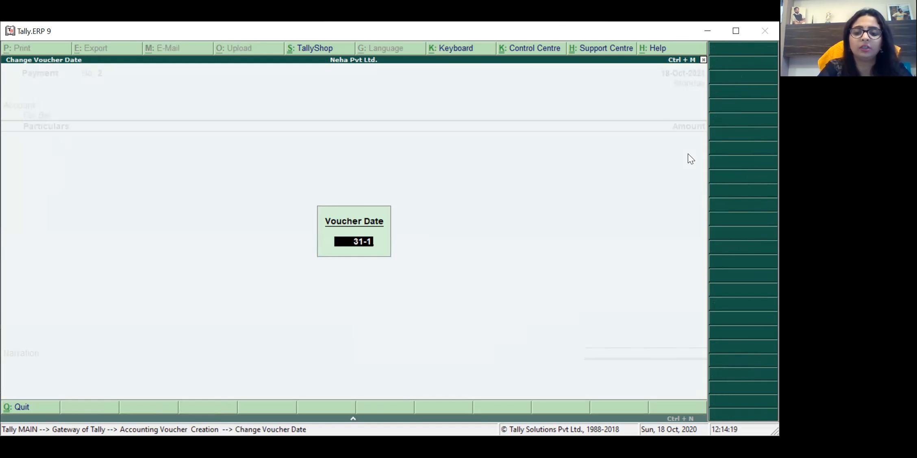
{"action": "key", "text": "Return"}
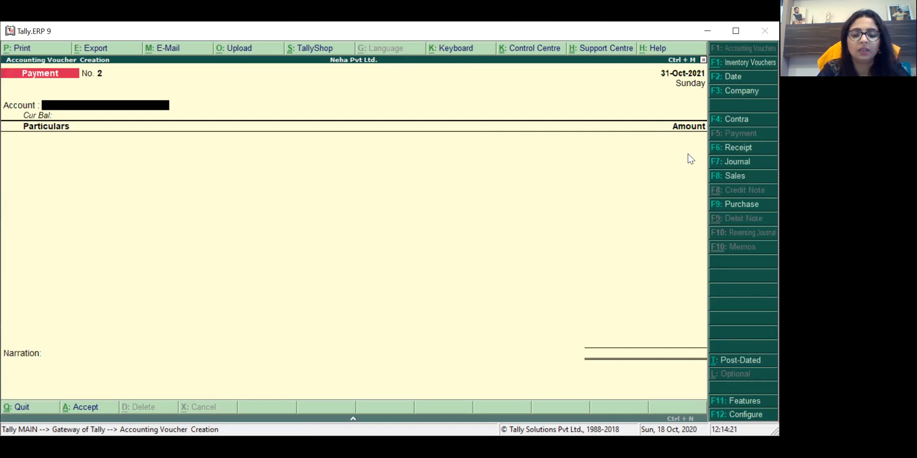
{"action": "type", "text": "HD"}
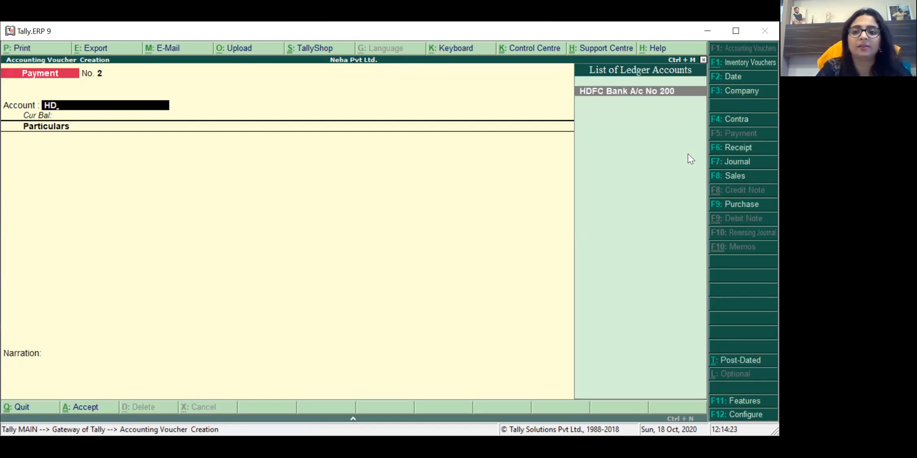
{"action": "key", "text": "Return"}
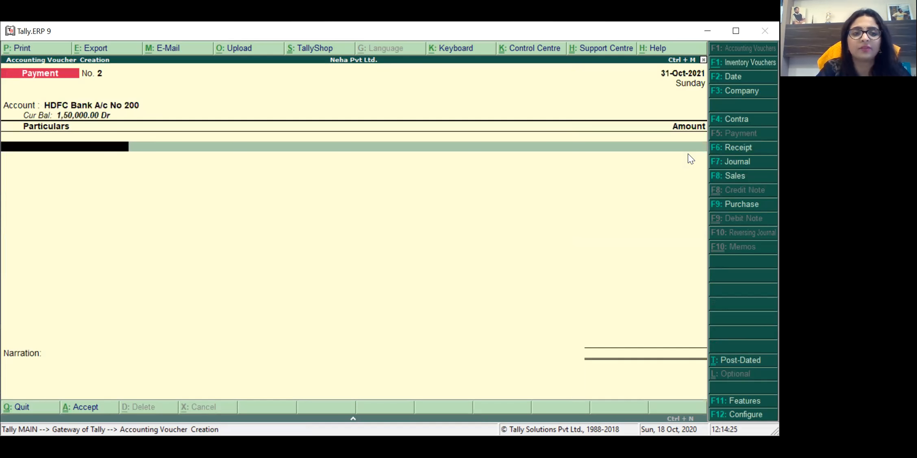
Step: Create a SALARY ledger under Indirect Expenses as the first particular
{"action": "type", "text": "S"}
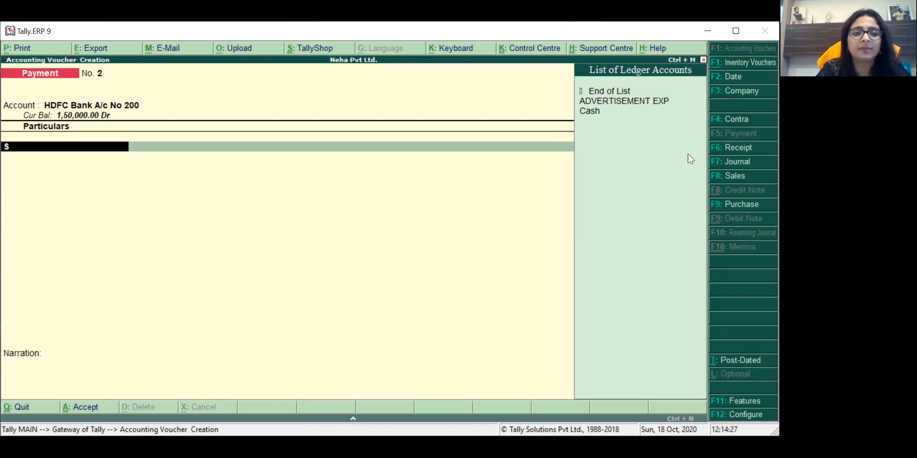
{"action": "type", "text": "a"}
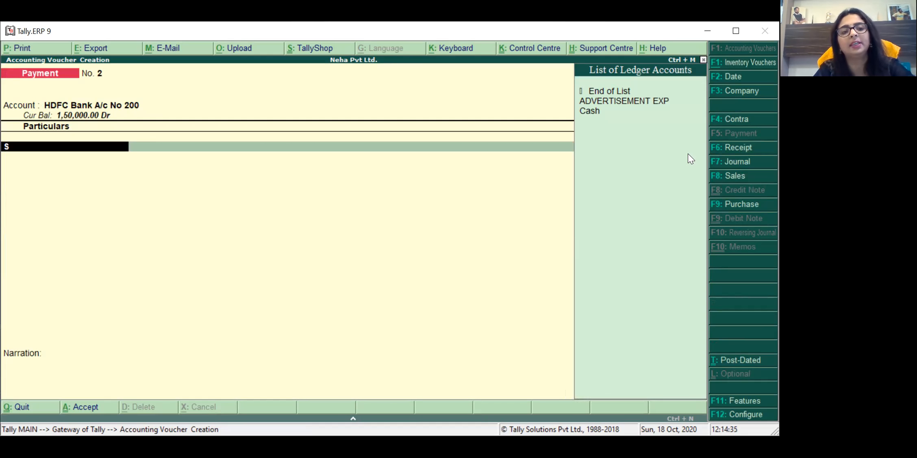
{"action": "key", "text": "alt+c"}
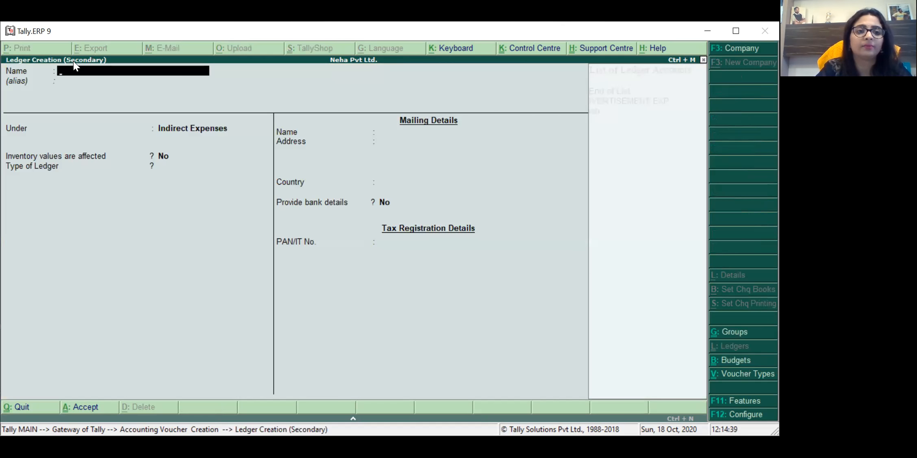
{"action": "type", "text": "SALARY"}
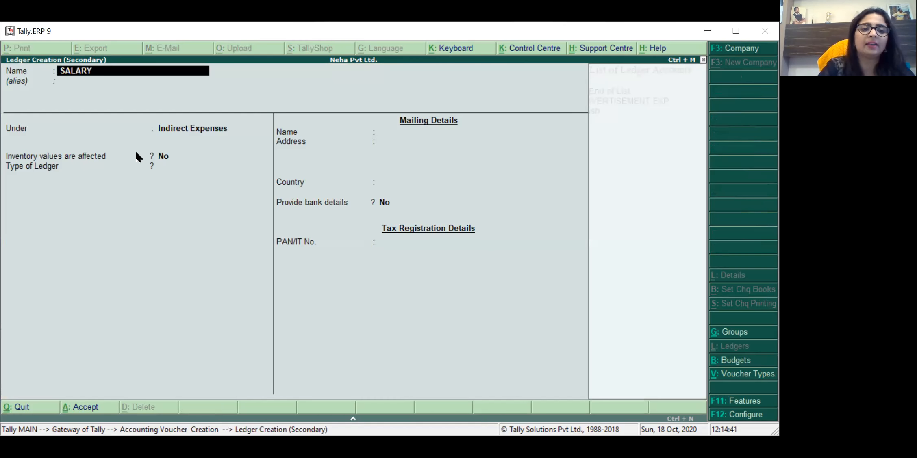
{"action": "key", "text": "Return"}
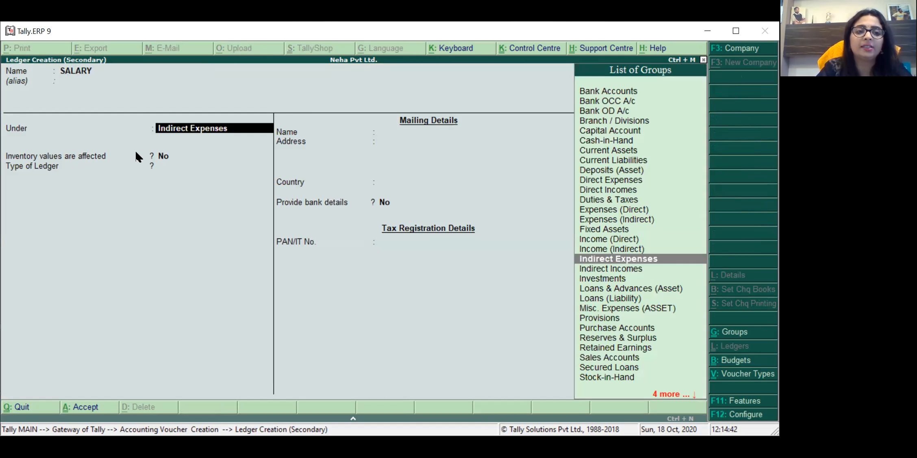
{"action": "key", "text": "Return"}
{"action": "key", "text": "Return"}
{"action": "key", "text": "Return"}
{"action": "key", "text": "Return"}
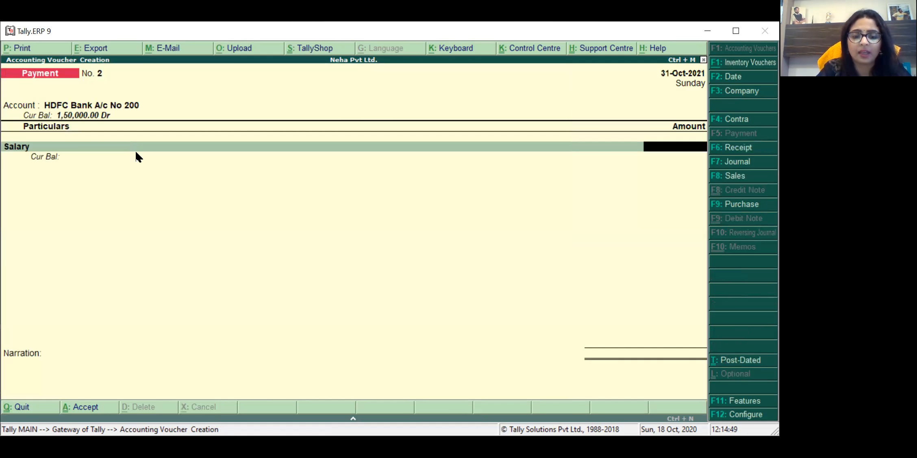
Step: Enter the 1,000 Salary amount and accept the bank allocation details
{"action": "type", "text": "1000"}
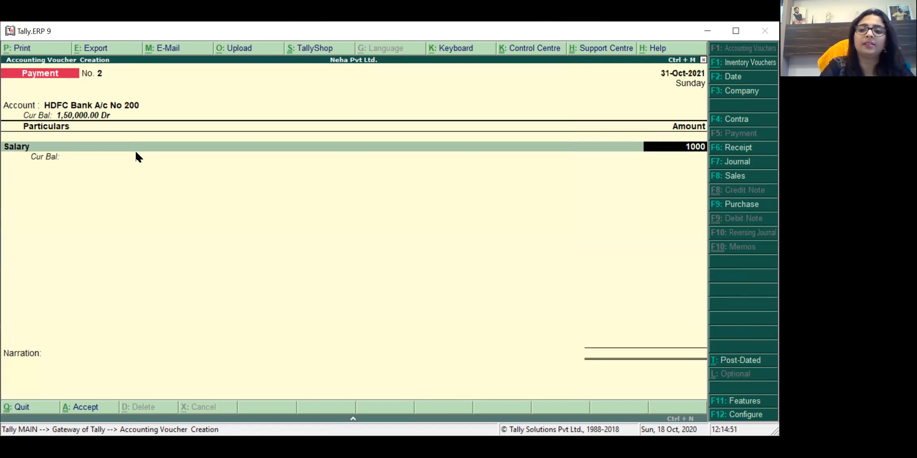
{"action": "key", "text": "Return"}
{"action": "key", "text": "Return"}
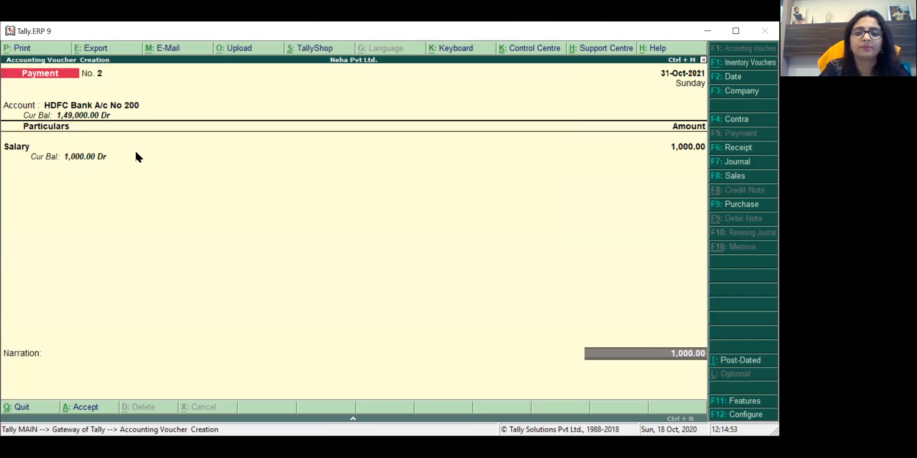
{"action": "key", "text": "Return"}
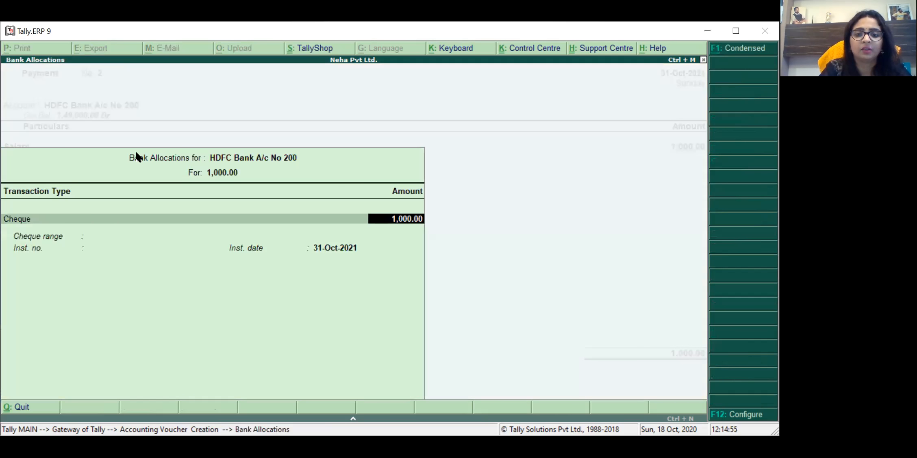
{"action": "key", "text": "Return"}
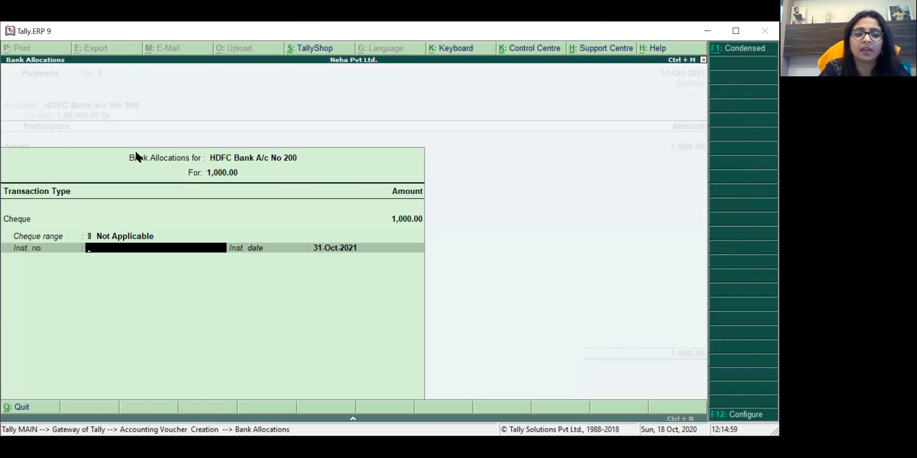
{"action": "key", "text": "Return"}
{"action": "key", "text": "Return"}
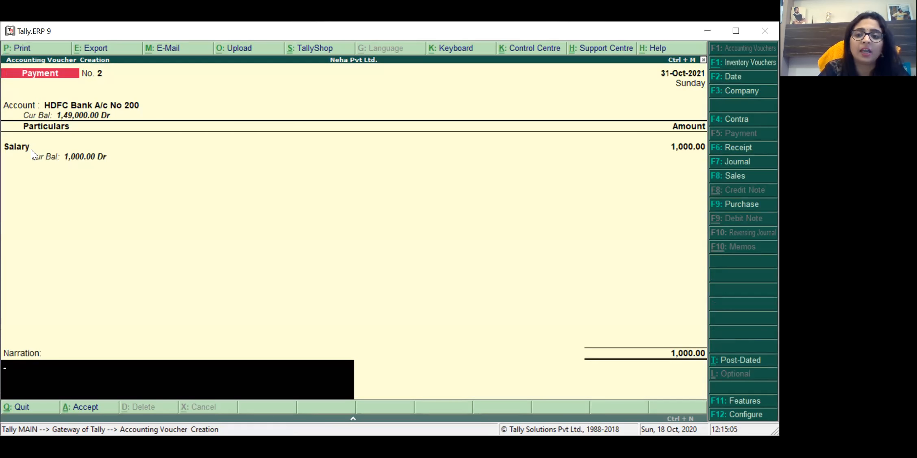
Step: Add a narration naming the salary payee, save voucher No. 2, and start quitting the next blank voucher
{"action": "type", "text": "BEI"}
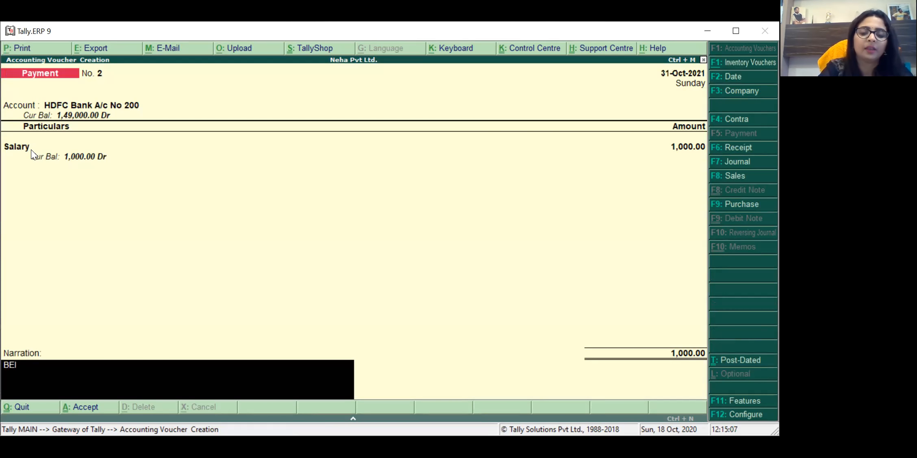
{"action": "type", "text": "NF SALARY PAID TO NISHA"}
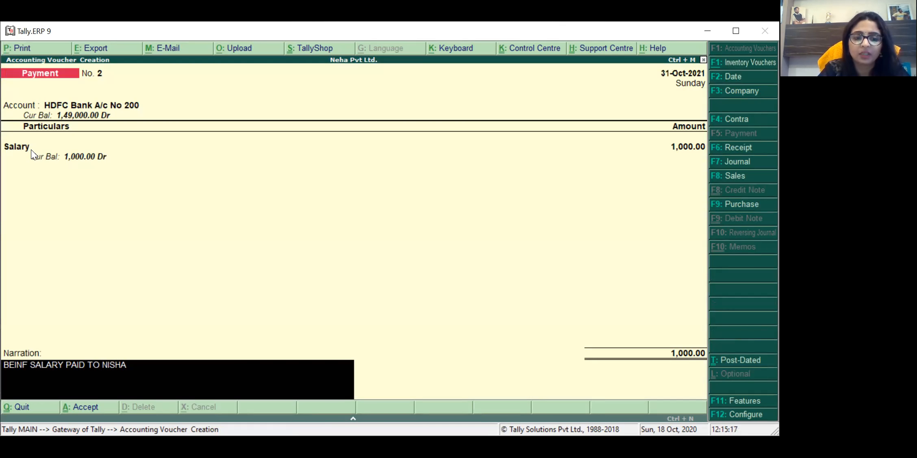
{"action": "key", "text": "Return"}
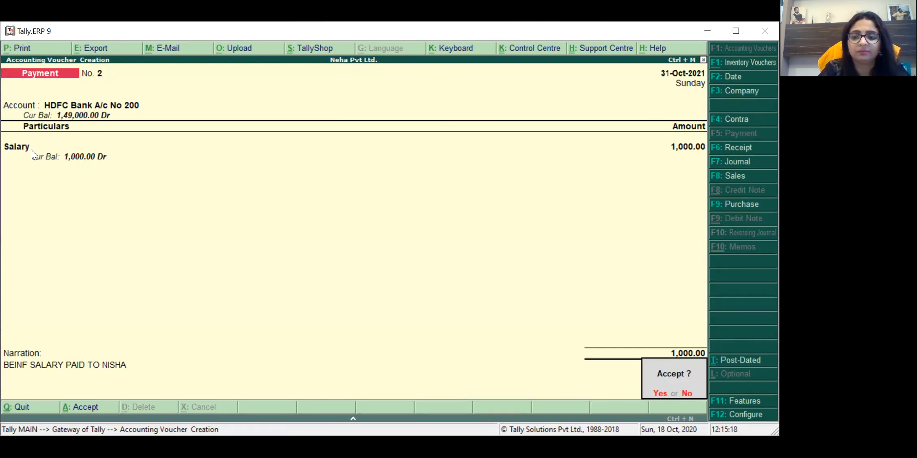
{"action": "key", "text": "Return"}
{"action": "key", "text": "Escape"}
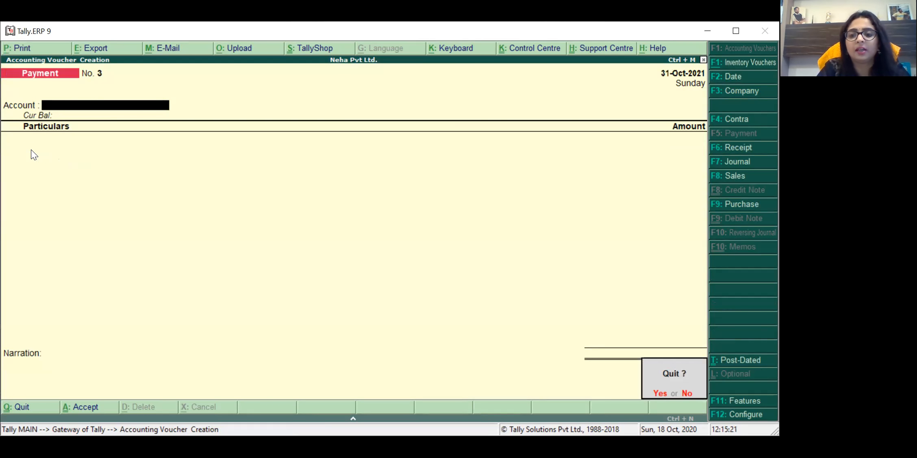
Step: Quit the blank voucher and drill from Profit & Loss into Indirect Expenses > Salary > October
{"action": "key", "text": "Return"}
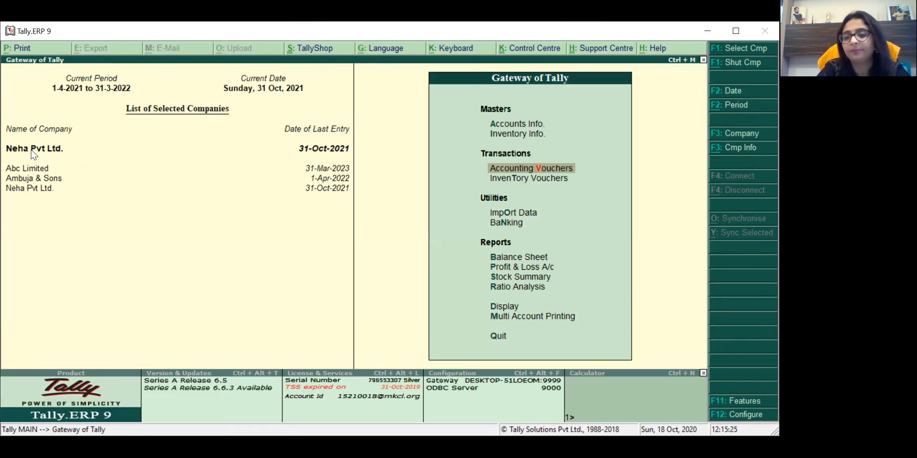
{"action": "key", "text": "Down"}
{"action": "key", "text": "Down"}
{"action": "key", "text": "Down"}
{"action": "key", "text": "Down"}
{"action": "key", "text": "Down"}
{"action": "key", "text": "Return"}
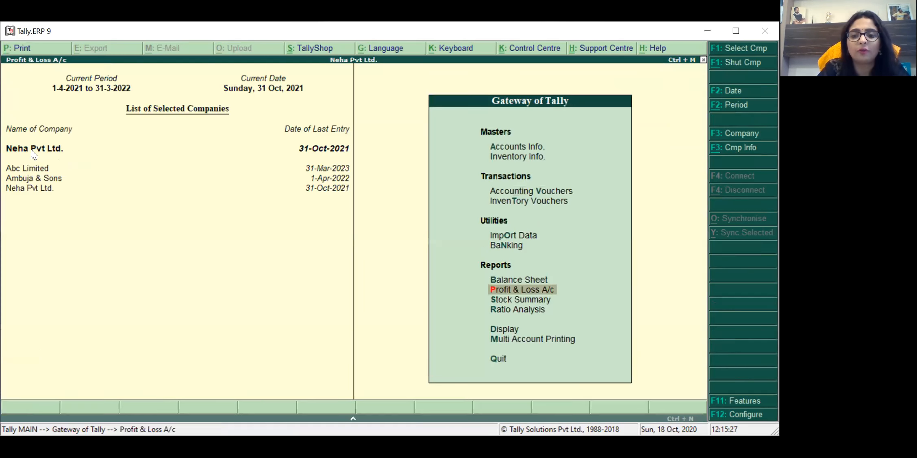
{"action": "key", "text": "Return"}
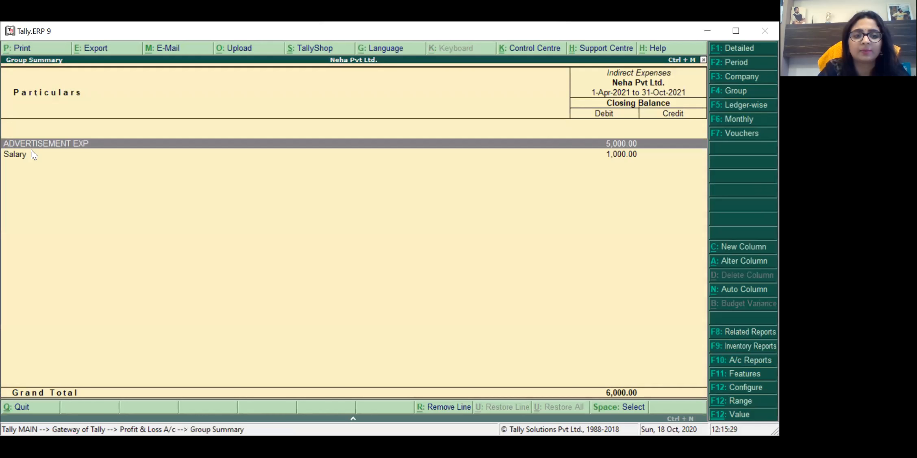
{"action": "key", "text": "Down"}
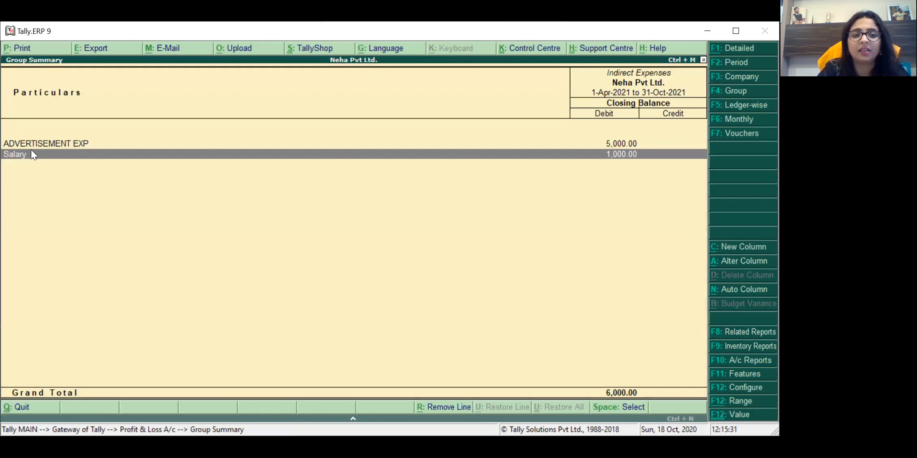
{"action": "key", "text": "Return"}
{"action": "key", "text": "Return"}
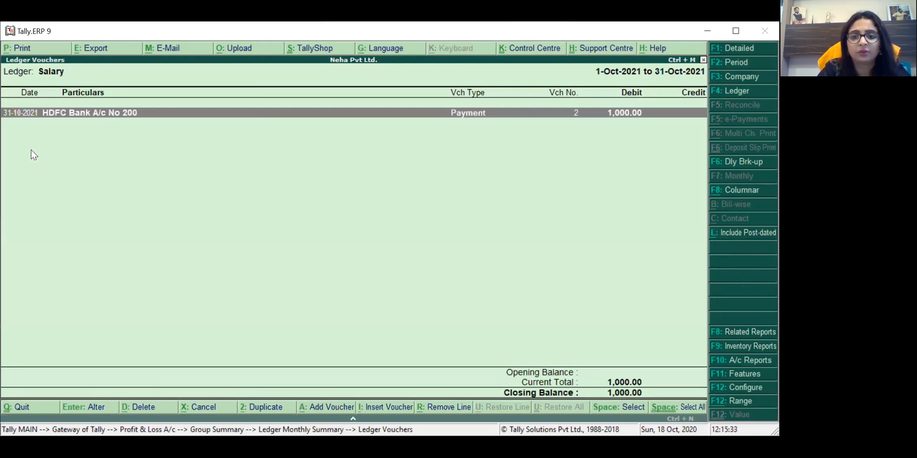
{"action": "key", "text": "Return"}
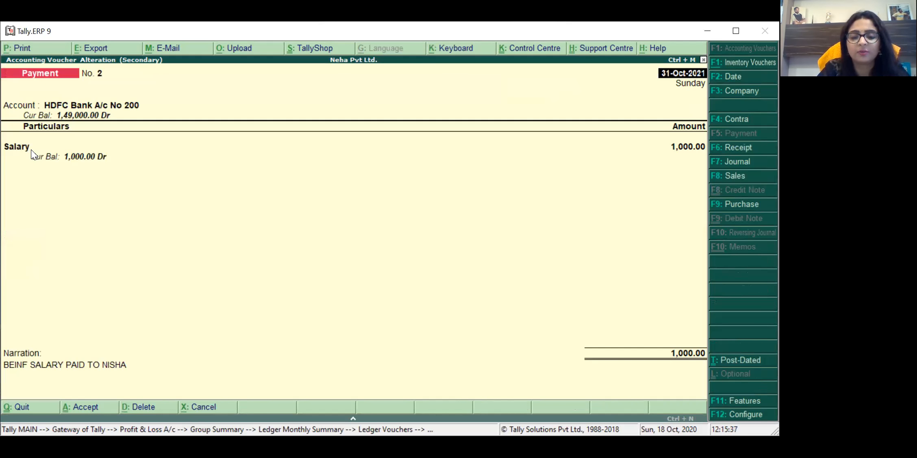
Step: Close the salary voucher and back out to the Gateway of Tally
{"action": "key", "text": "Escape"}
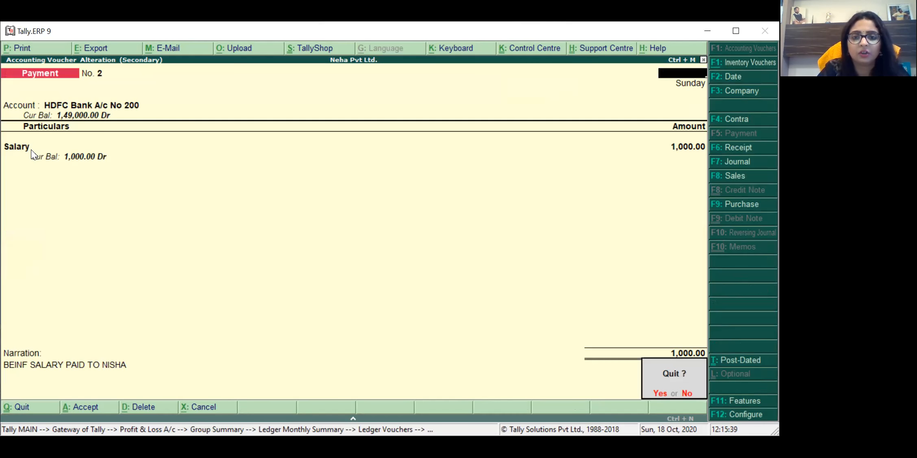
{"action": "key", "text": "y"}
{"action": "key", "text": "Escape"}
{"action": "key", "text": "Escape"}
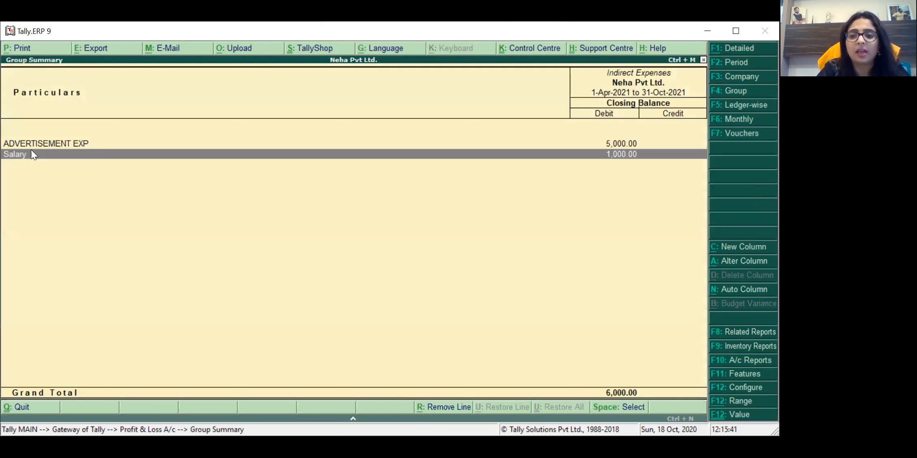
{"action": "key", "text": "Escape"}
{"action": "key", "text": "Escape"}
{"action": "key", "text": "Up"}
{"action": "key", "text": "Up"}
{"action": "key", "text": "Up"}
{"action": "key", "text": "Up"}
{"action": "key", "text": "Up"}
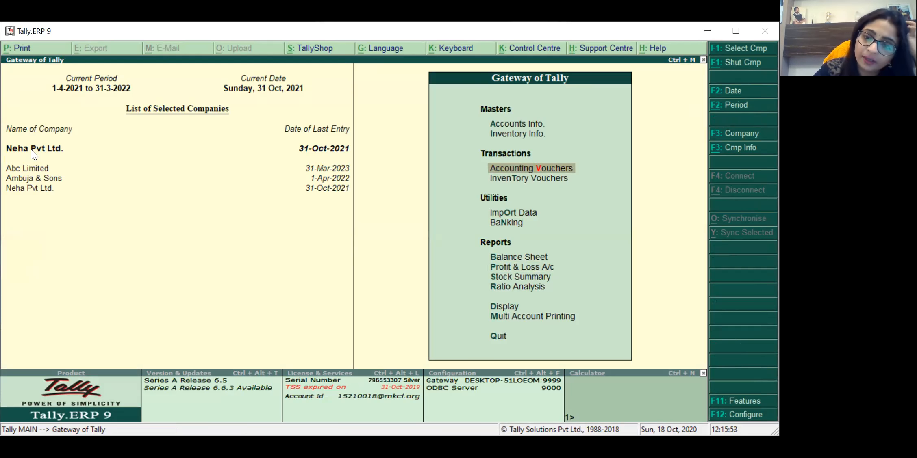
Step: Open Accounting Vouchers and switch to a blank Receipt voucher No. 1 dated 31-Oct-2021
{"action": "key", "text": "Return"}
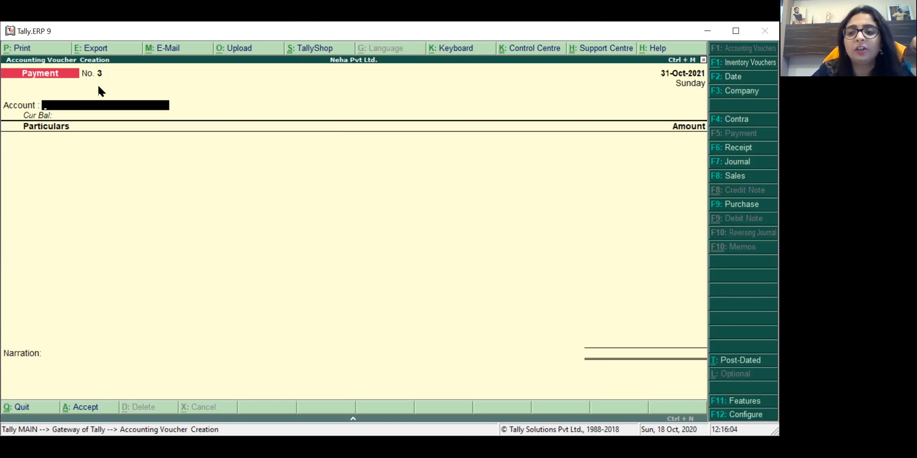
{"action": "left_click", "coordinate": [737, 151]}
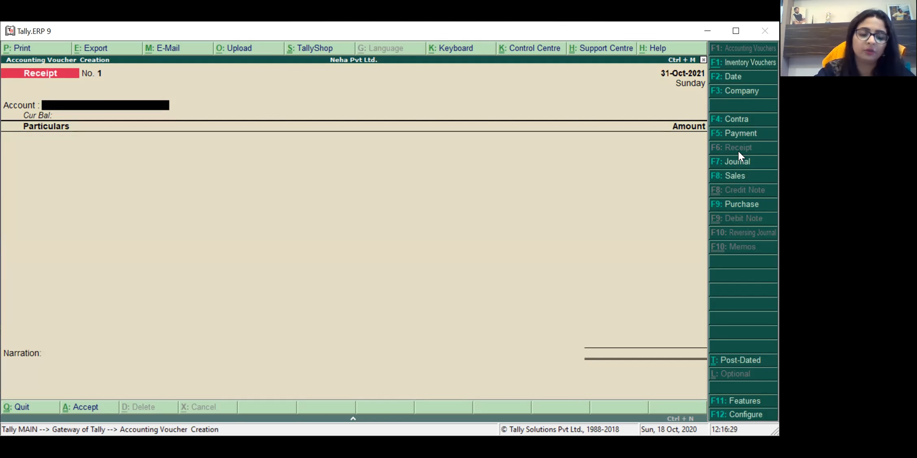
Step: Date the Receipt voucher 5-Nov-2021 and select Cash as its account
{"action": "key", "text": "F2"}
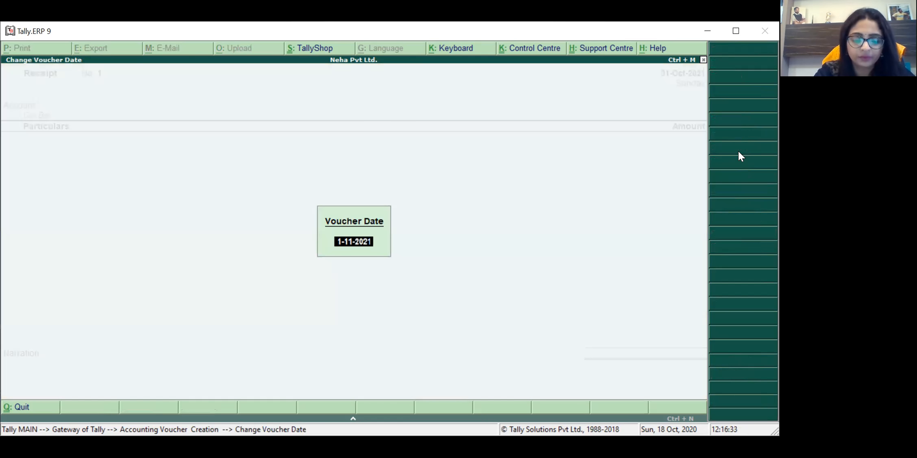
{"action": "type", "text": "5-11"}
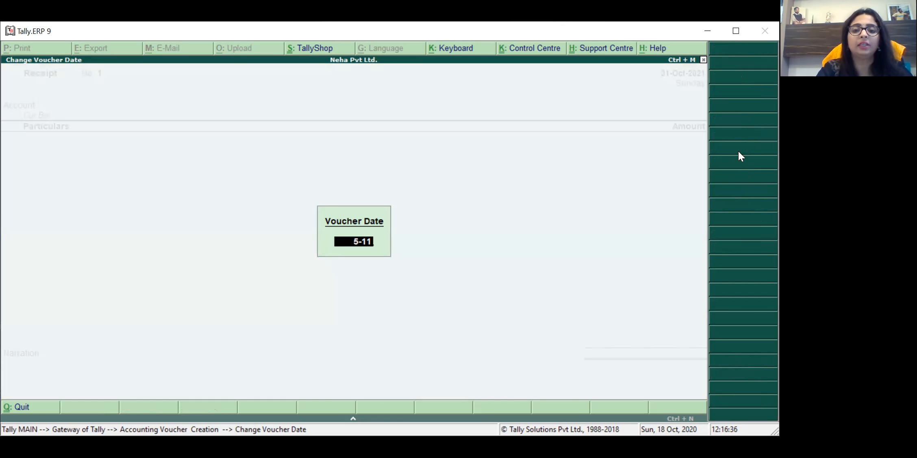
{"action": "key", "text": "Return"}
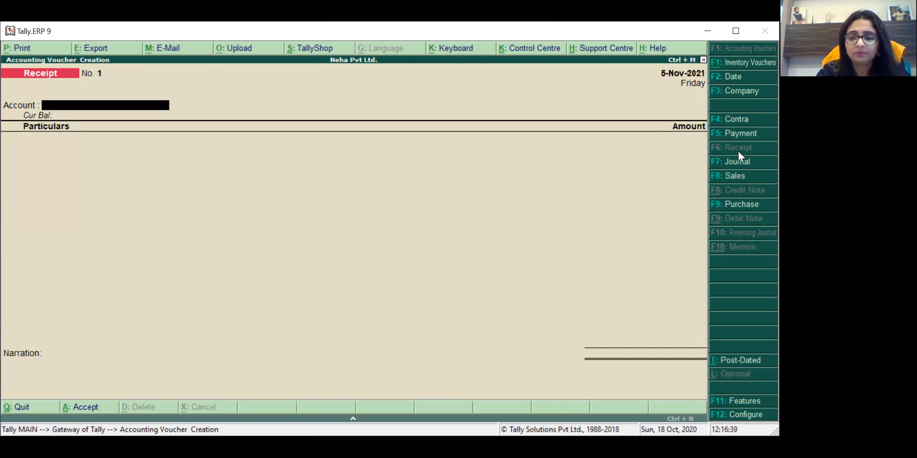
{"action": "type", "text": "CA"}
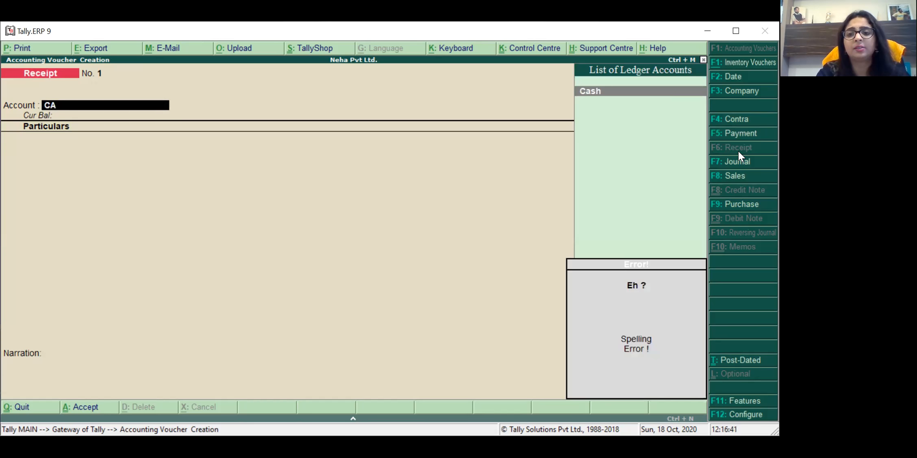
{"action": "key", "text": "Return"}
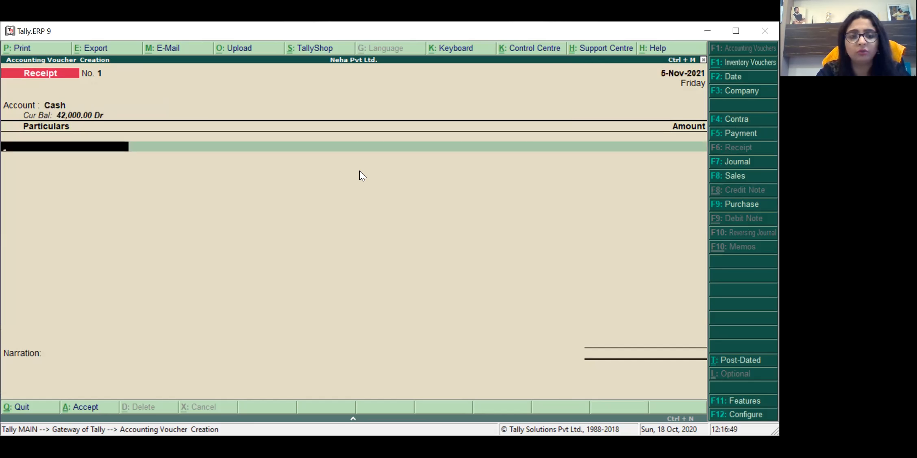
Step: Start creating a new ledger from the Particulars field
{"action": "type", "text": "R"}
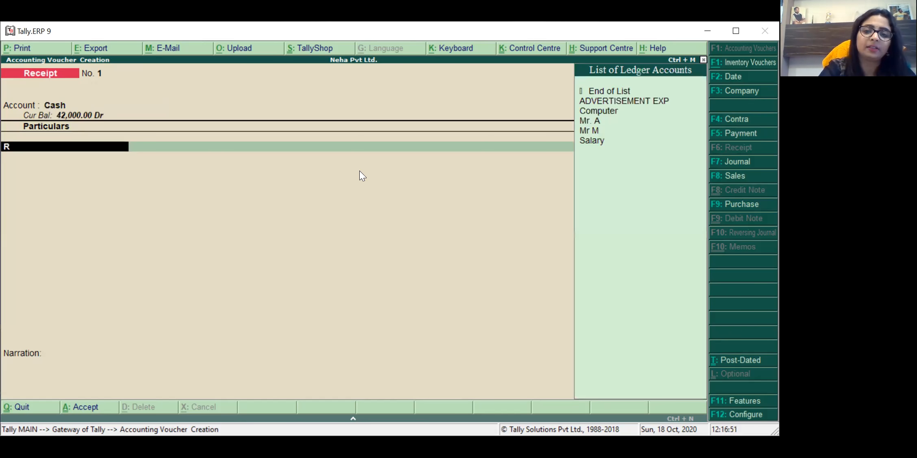
{"action": "key", "text": "Down"}
{"action": "key", "text": "Down"}
{"action": "key", "text": "Down"}
{"action": "key", "text": "Down"}
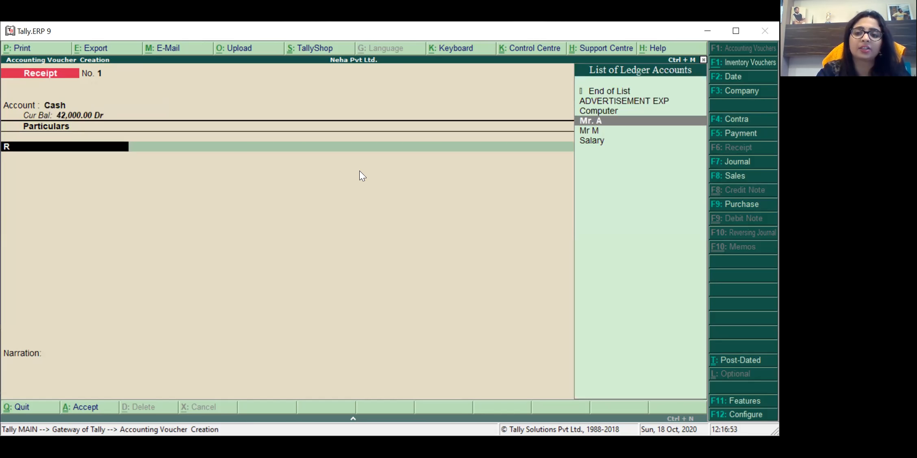
{"action": "key", "text": "Up"}
{"action": "key", "text": "Up"}
{"action": "key", "text": "Up"}
{"action": "key", "text": "Up"}
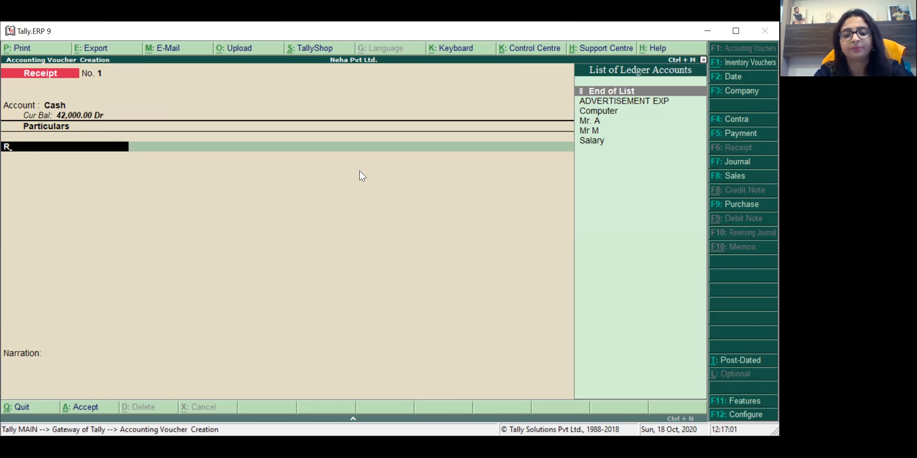
{"action": "key", "text": "alt+c"}
Step: Create the Rent Received ledger under the Indirect Incomes group
{"action": "type", "text": "R"}
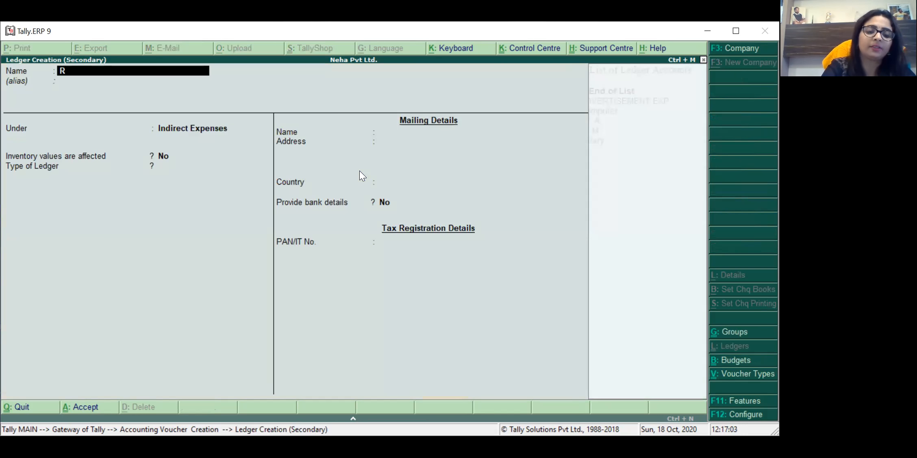
{"action": "type", "text": "ENT RECEIVED"}
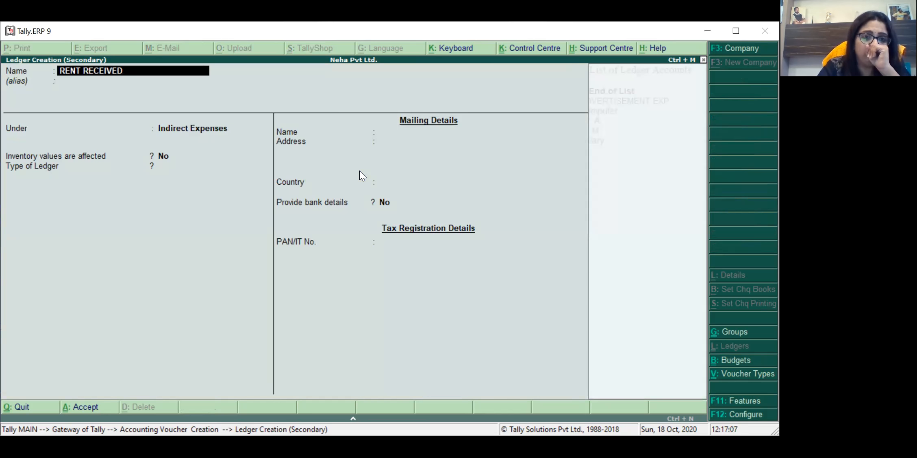
{"action": "key", "text": "Return"}
{"action": "key", "text": "Return"}
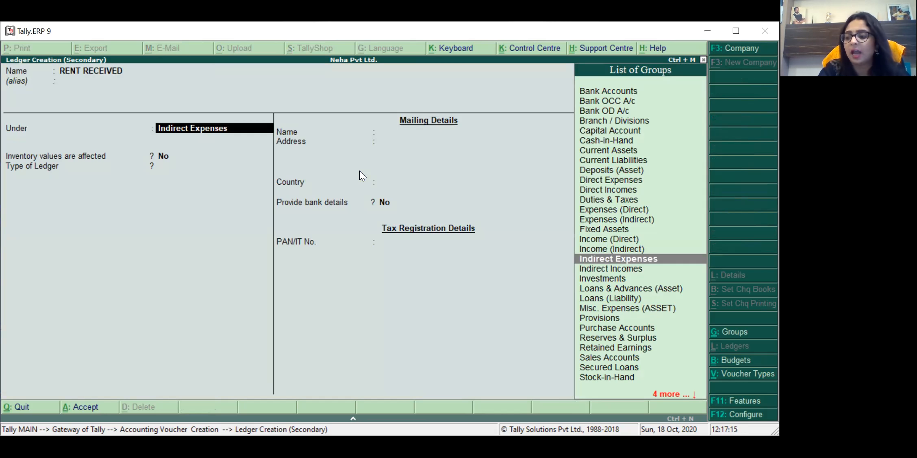
{"action": "key", "text": "Down"}
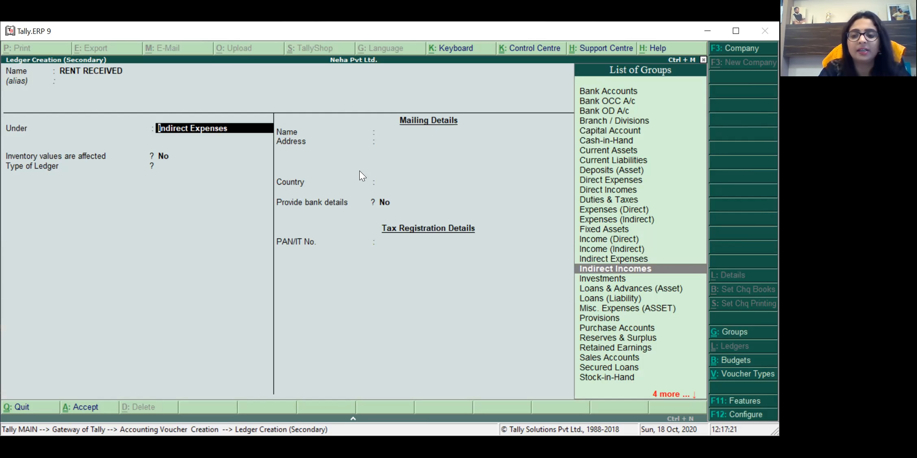
{"action": "key", "text": "Return"}
{"action": "key", "text": "Return"}
{"action": "key", "text": "Return"}
{"action": "key", "text": "Return"}
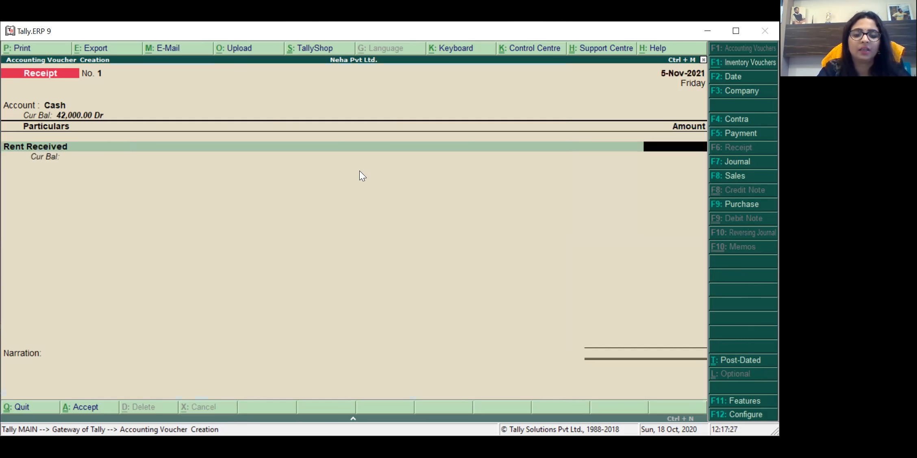
Step: Enter 2,500 rent with narration 'BEING RENT RECEIVED' and save the receipt voucher
{"action": "type", "text": "2500"}
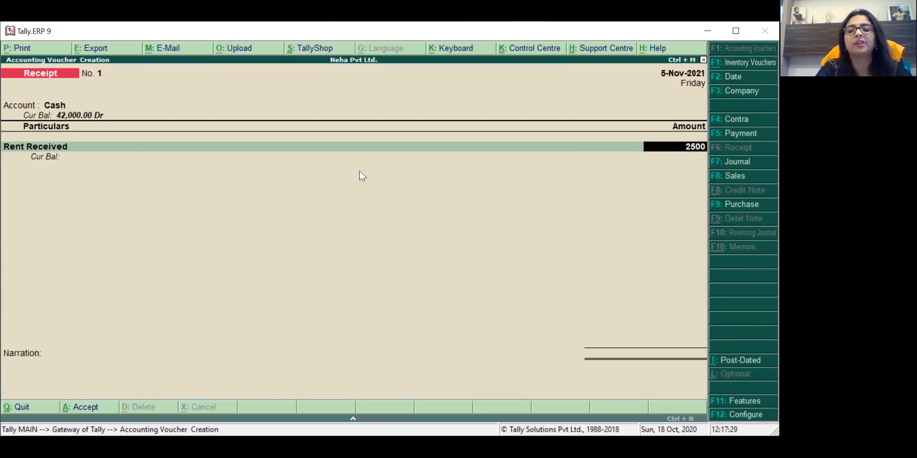
{"action": "key", "text": "Return"}
{"action": "key", "text": "Return"}
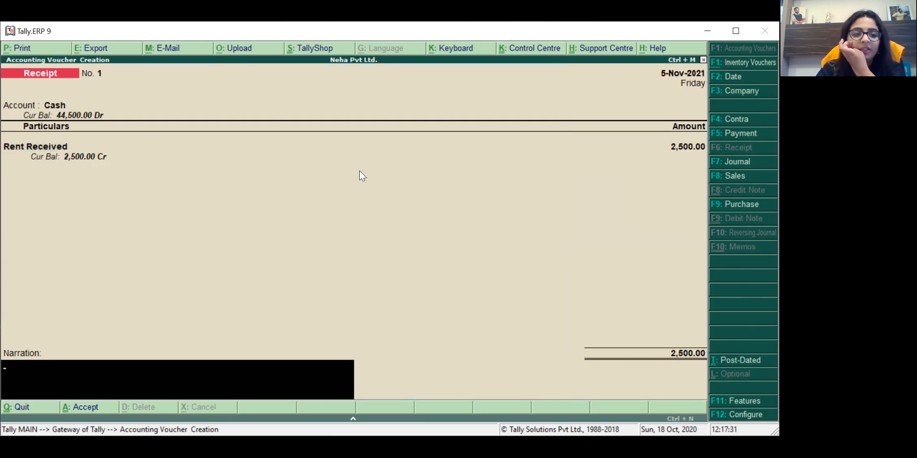
{"action": "type", "text": "BEIMG RE"}
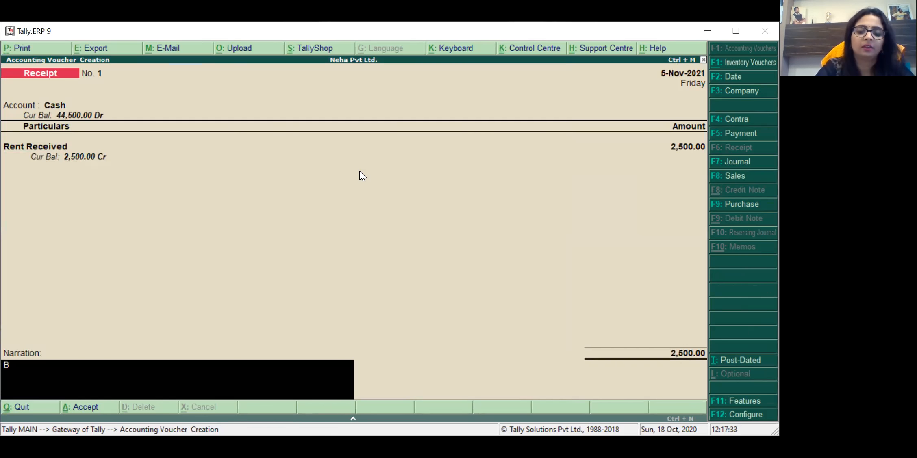
{"action": "key", "text": "BackSpace"}
{"action": "key", "text": "BackSpace"}
{"action": "key", "text": "BackSpace"}
{"action": "key", "text": "BackSpace"}
{"action": "key", "text": "BackSpace"}
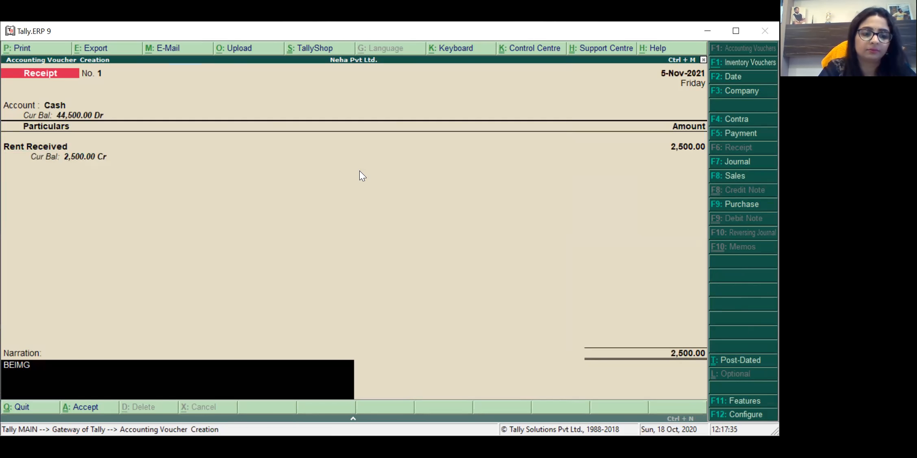
{"action": "type", "text": "NG RE"}
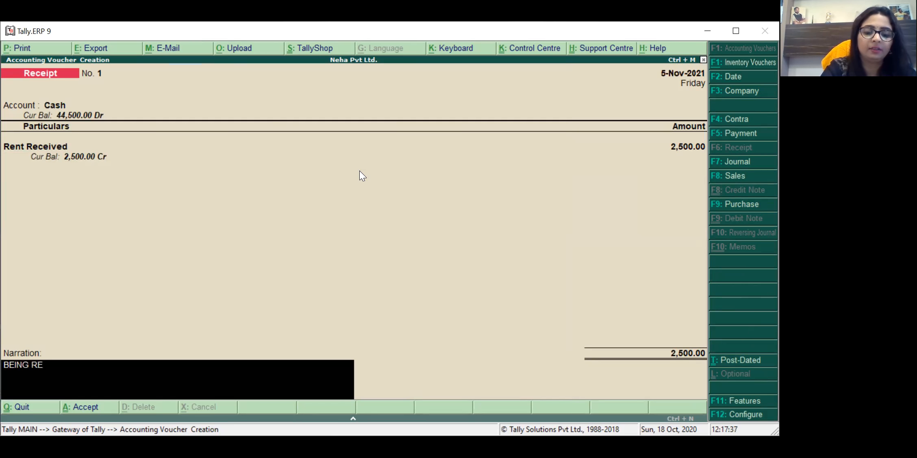
{"action": "type", "text": "NT RECEIVED"}
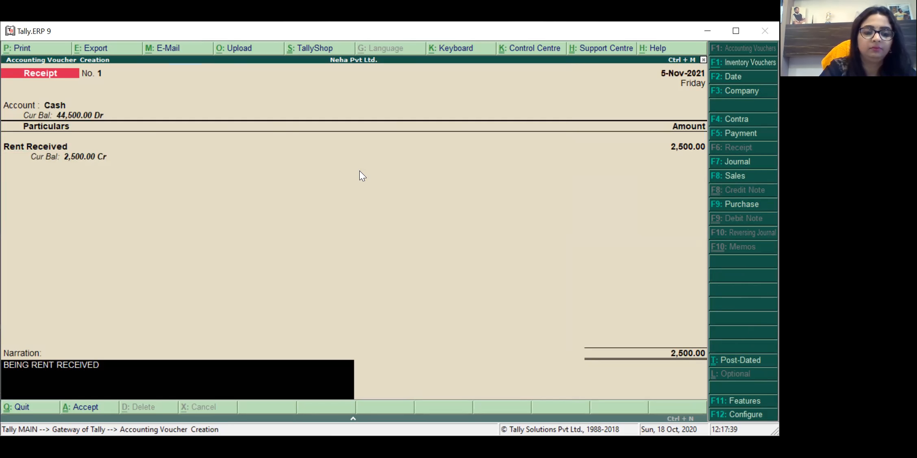
{"action": "key", "text": "Return"}
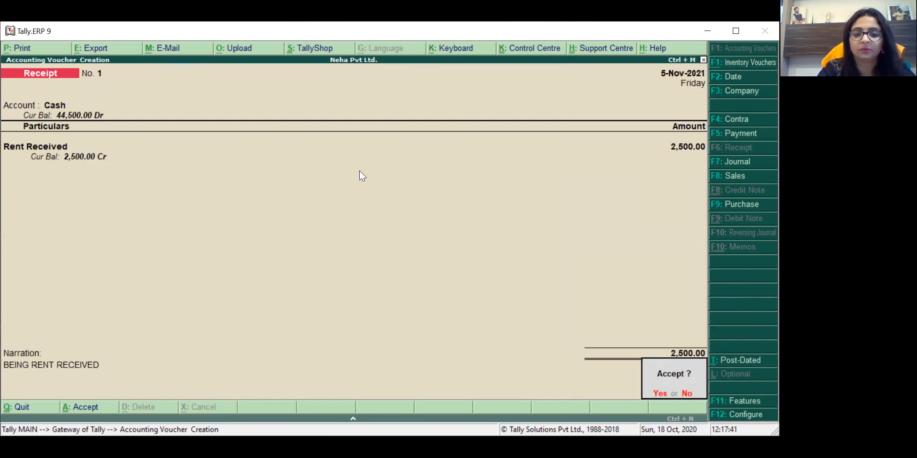
{"action": "key", "text": "Return"}
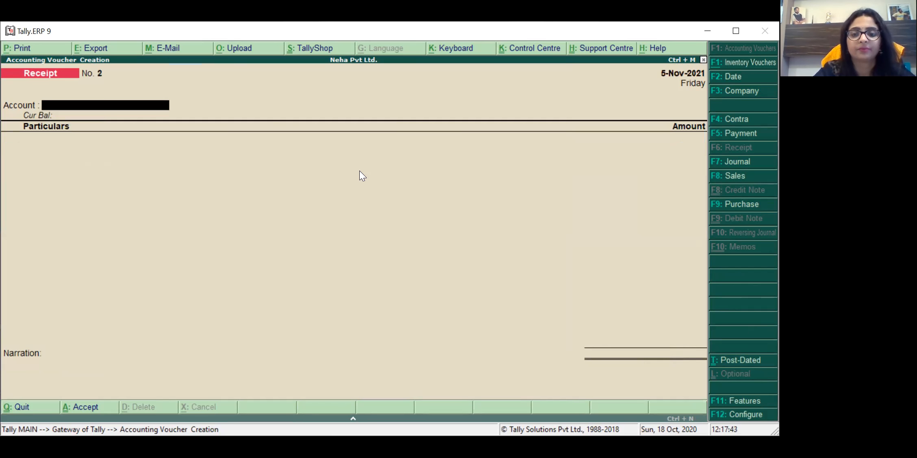
Step: Quit voucher entry and check Current Assets in the Balance Sheet
{"action": "key", "text": "Escape"}
{"action": "key", "text": "Return"}
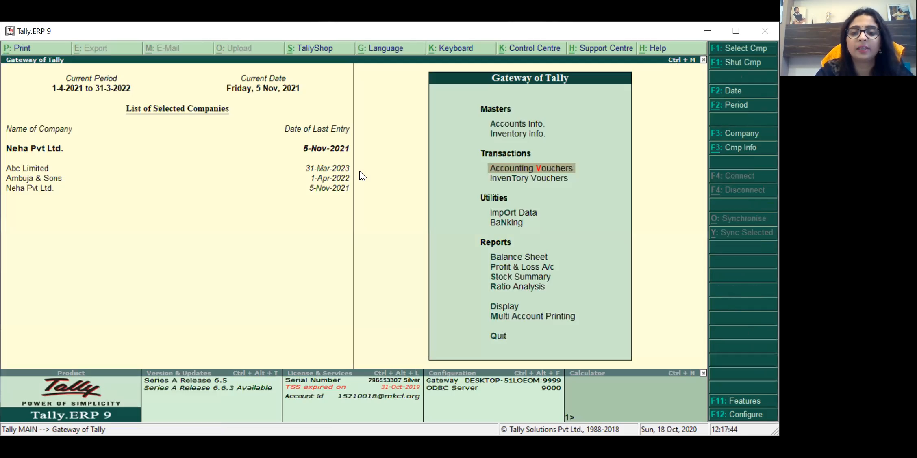
{"action": "key", "text": "Down"}
{"action": "key", "text": "Down"}
{"action": "key", "text": "Down"}
{"action": "key", "text": "Down"}
{"action": "key", "text": "Return"}
{"action": "key", "text": "Right"}
{"action": "key", "text": "Down"}
{"action": "key", "text": "Return"}
{"action": "key", "text": "Down"}
{"action": "key", "text": "Down"}
{"action": "key", "text": "Down"}
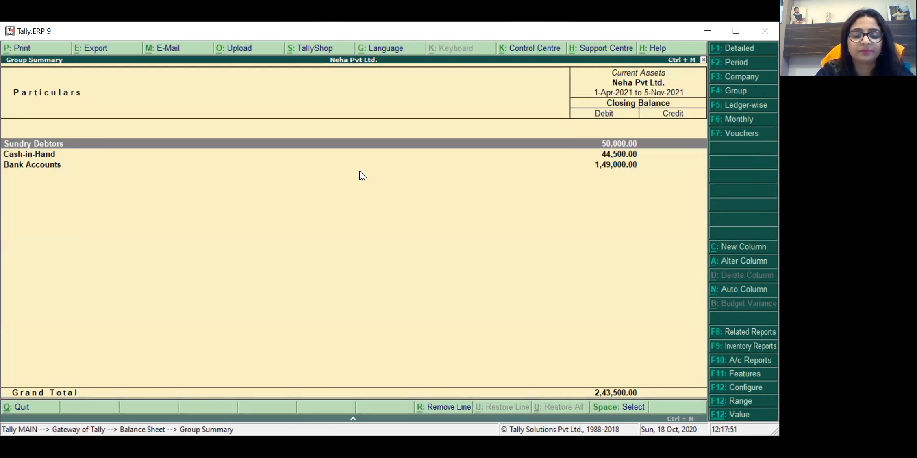
{"action": "key", "text": "Down"}
{"action": "key", "text": "Escape"}
{"action": "key", "text": "Escape"}
Step: Review the November Rent Received voucher under Profit & Loss Indirect Incomes, then return to Gateway
{"action": "key", "text": "Down"}
{"action": "key", "text": "Down"}
{"action": "key", "text": "Up"}
{"action": "key", "text": "Return"}
{"action": "key", "text": "Right"}
{"action": "key", "text": "Return"}
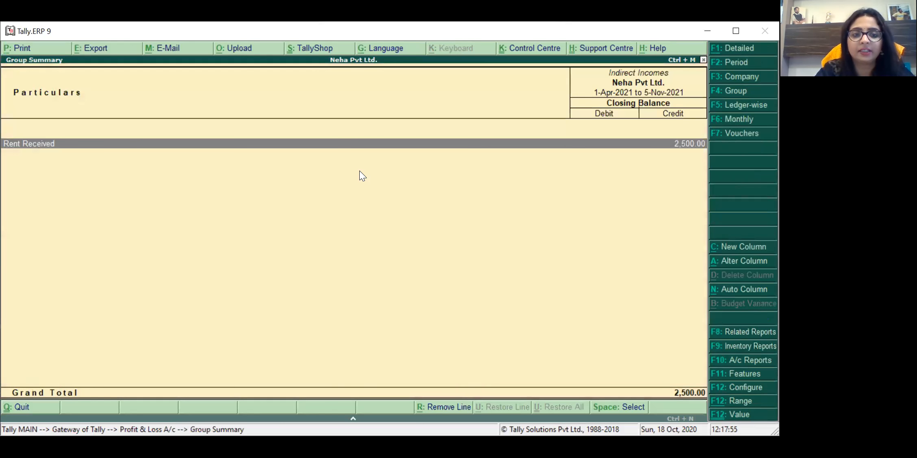
{"action": "key", "text": "Return"}
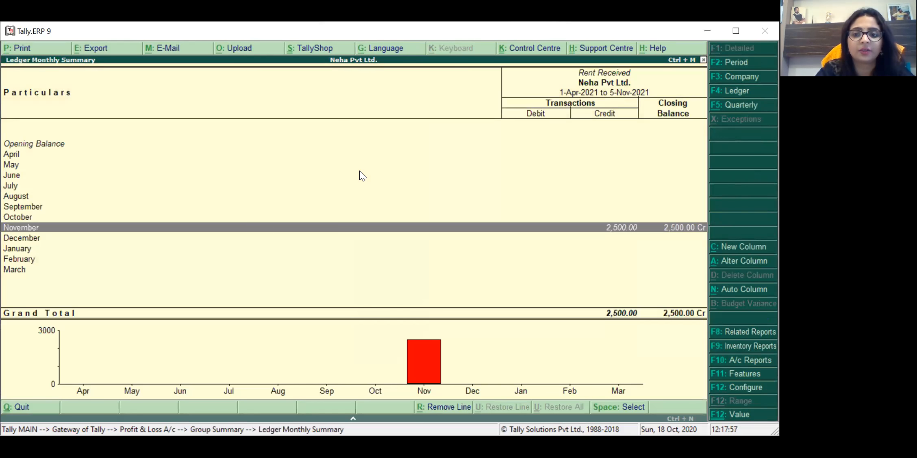
{"action": "key", "text": "Return"}
{"action": "key", "text": "Return"}
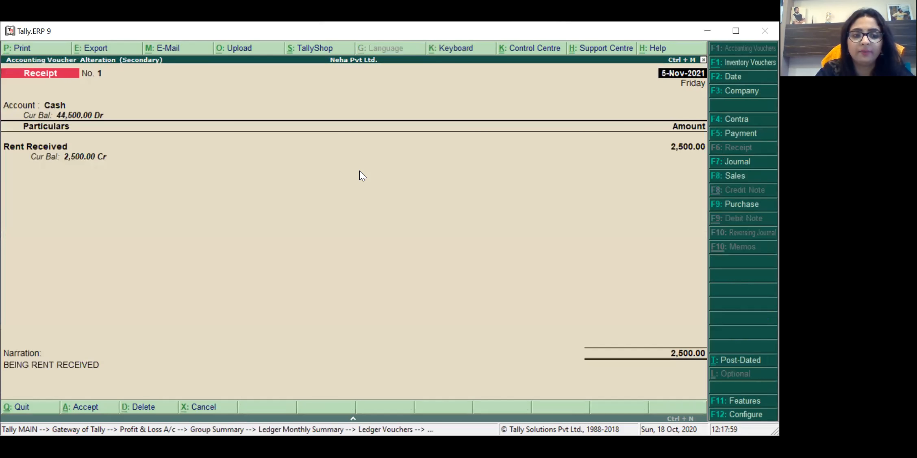
{"action": "key", "text": "Escape"}
{"action": "key", "text": "Escape"}
{"action": "key", "text": "Return"}
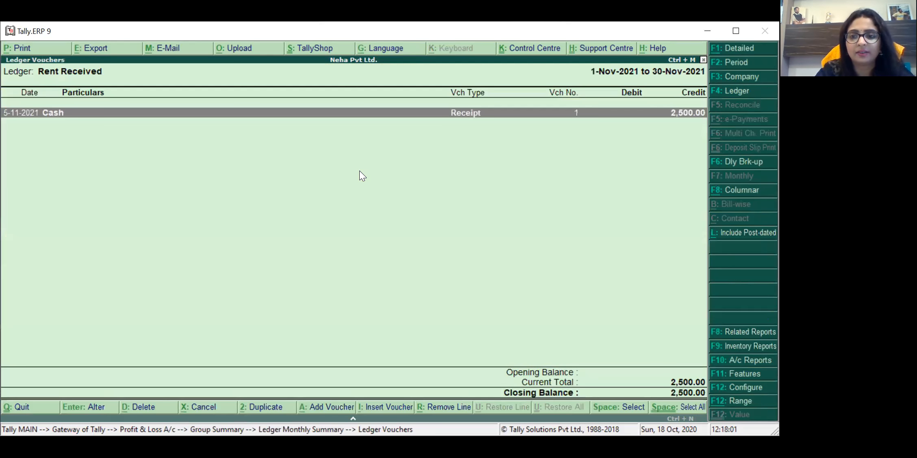
{"action": "key", "text": "Escape"}
{"action": "key", "text": "Escape"}
{"action": "key", "text": "Escape"}
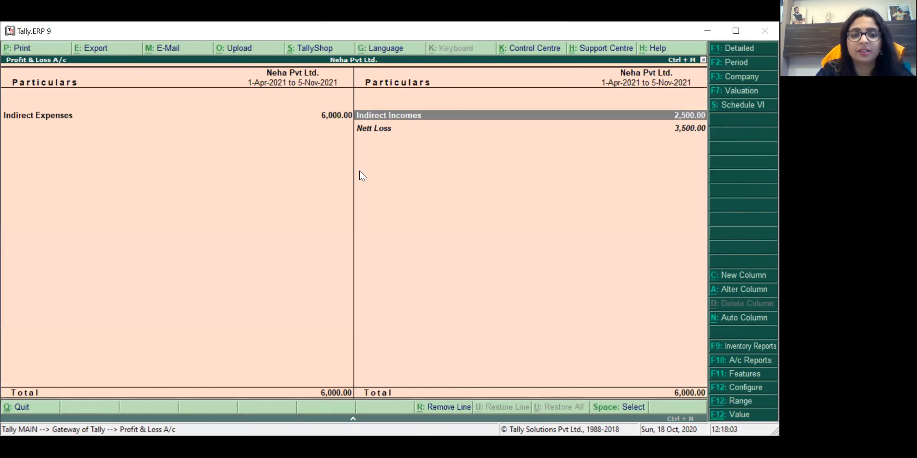
{"action": "key", "text": "Escape"}
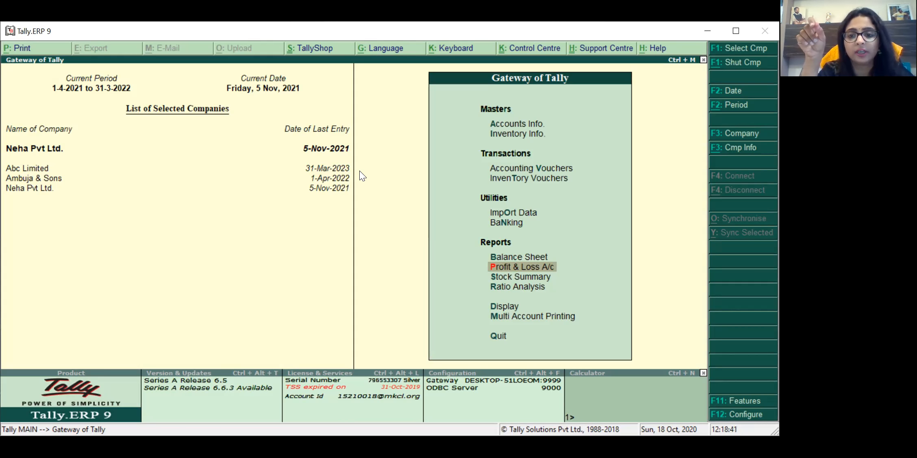
Step: Open accounting voucher entry and switch to a Purchase voucher
{"action": "key", "text": "Up"}
{"action": "key", "text": "Up"}
{"action": "key", "text": "Up"}
{"action": "key", "text": "Up"}
{"action": "key", "text": "Up"}
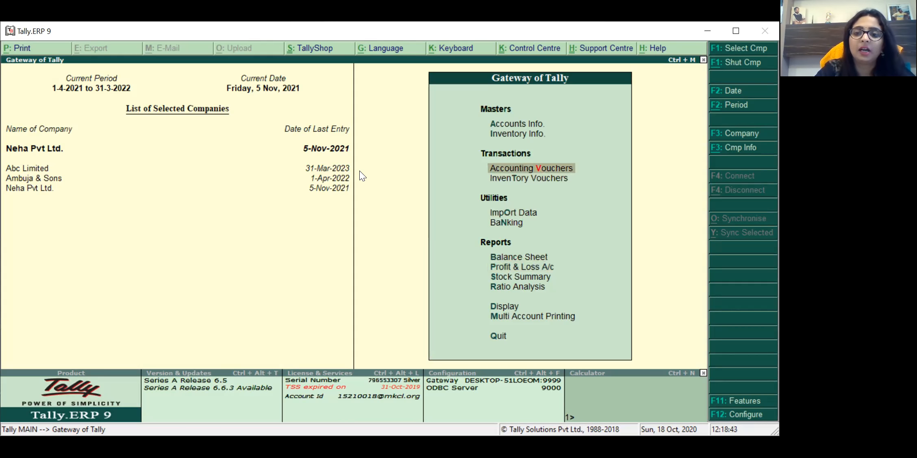
{"action": "key", "text": "Return"}
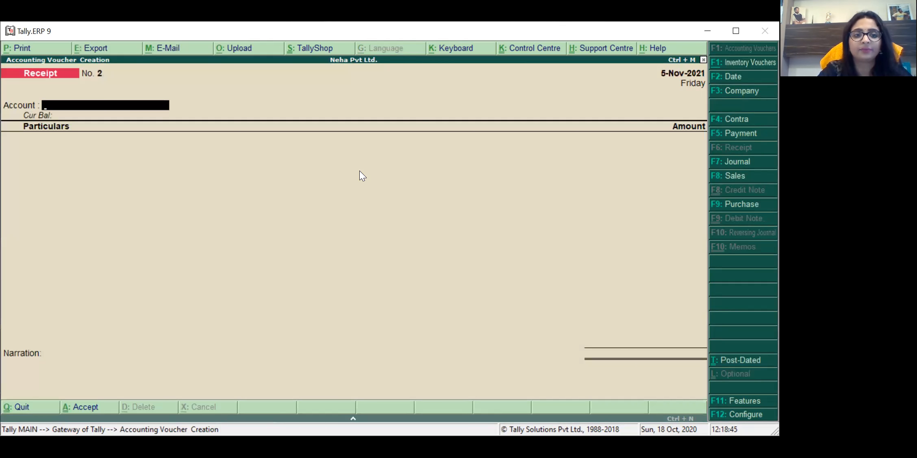
{"action": "key", "text": "alt+Tab"}
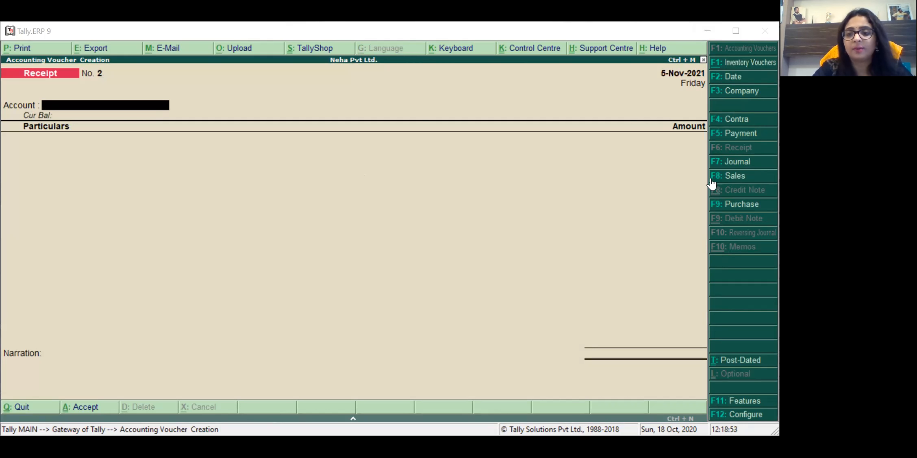
{"action": "left_click", "coordinate": [742, 206]}
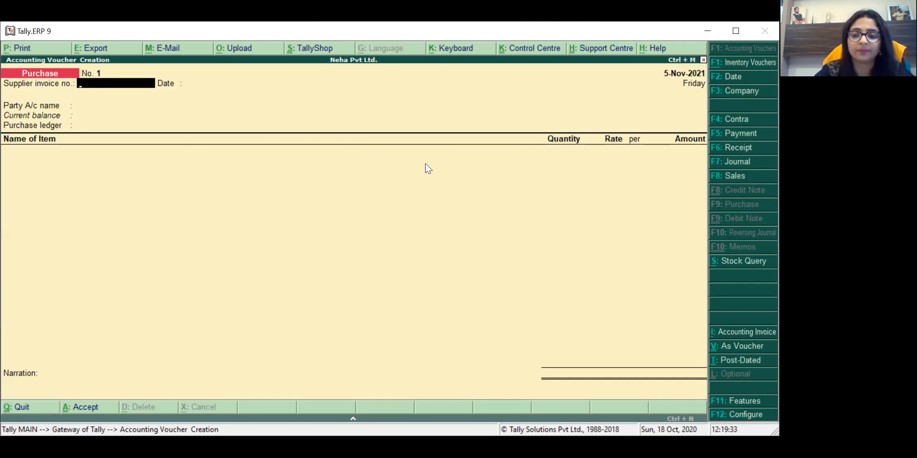
Step: Set the Purchase to voucher layout and clear the 6-11-2021 date for editing
{"action": "key", "text": "ctrl+v"}
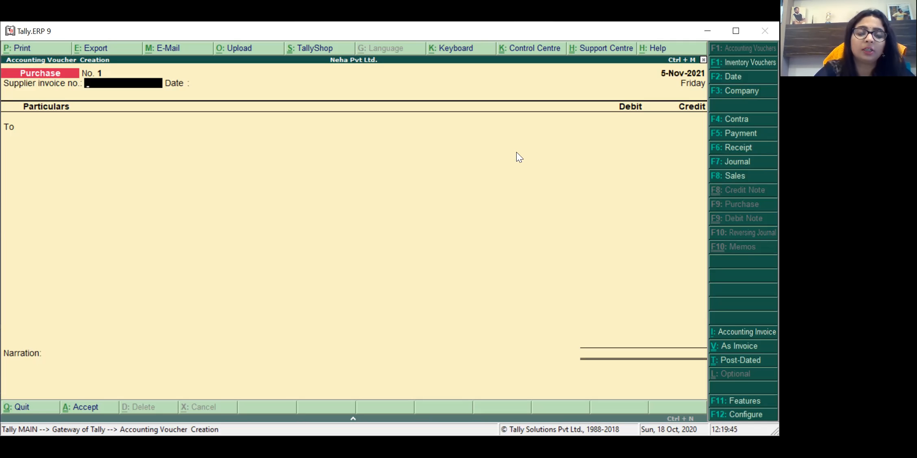
{"action": "key", "text": "ctrl+v"}
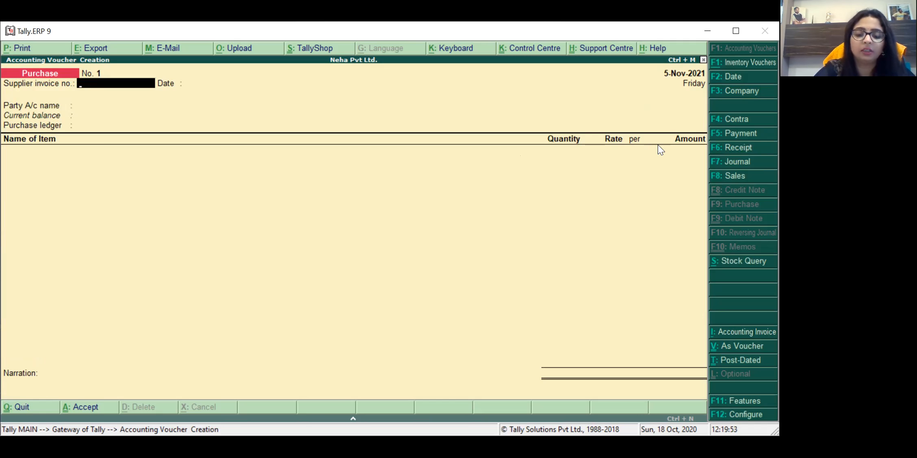
{"action": "key", "text": "ctrl+v"}
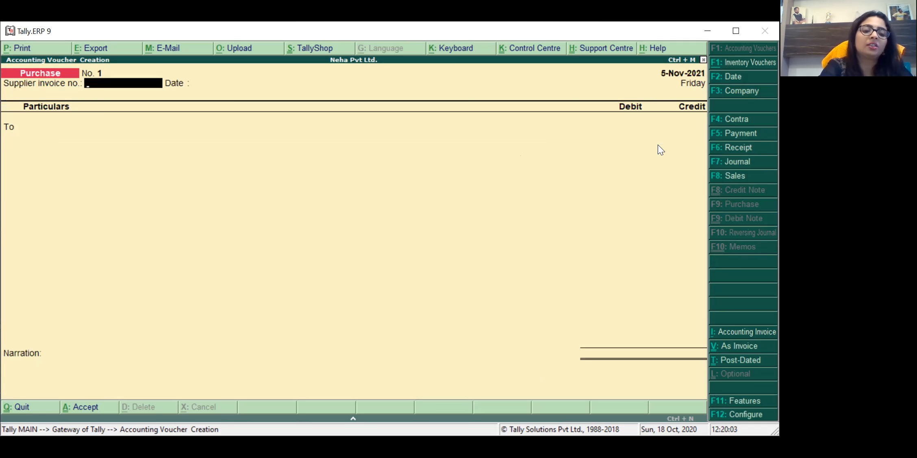
{"action": "key", "text": "F2"}
{"action": "key", "text": "BackSpace"}
Step: Date Purchase voucher No. 1 as 1-Dec-2021 with supplier invoice number 12/2020
{"action": "type", "text": "1-12"}
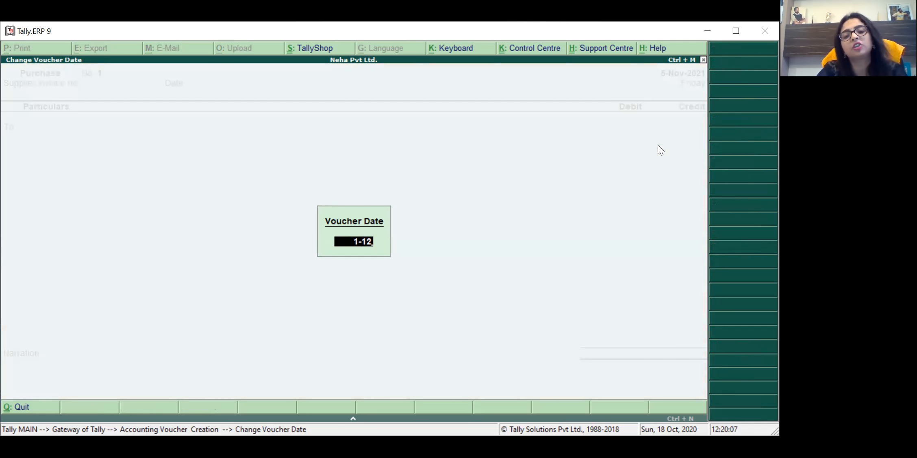
{"action": "key", "text": "Return"}
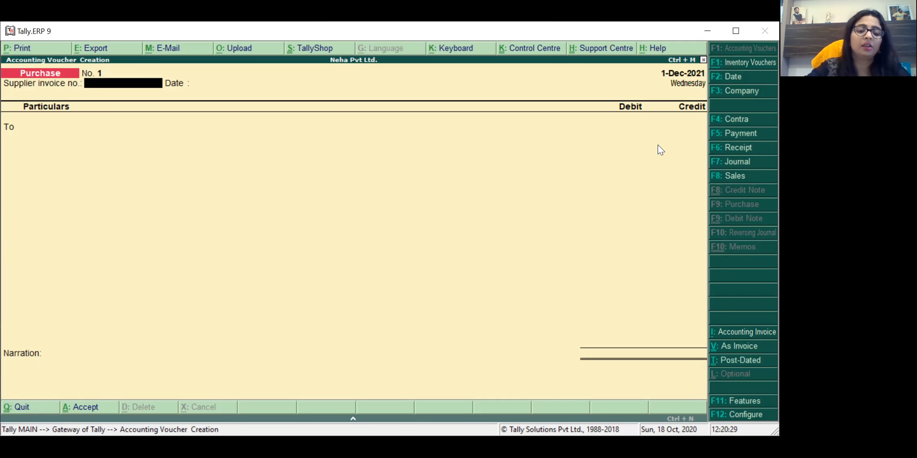
{"action": "type", "text": "1"}
{"action": "key", "text": "Return"}
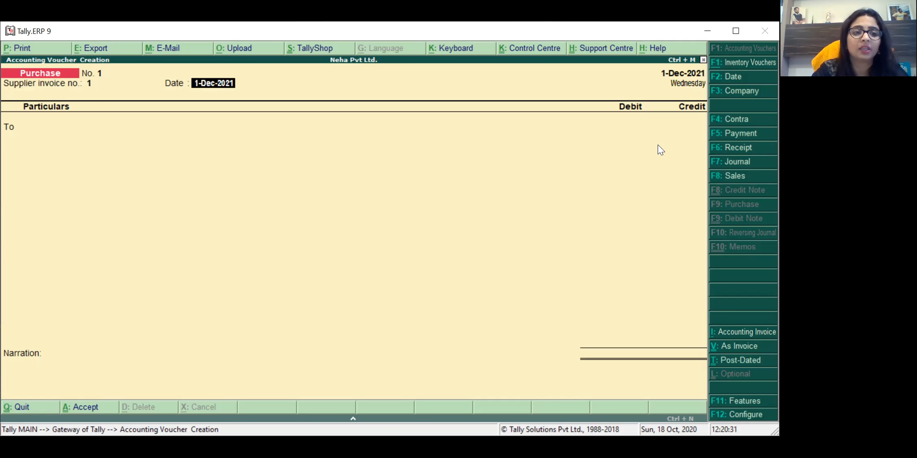
{"action": "key", "text": "BackSpace"}
{"action": "type", "text": "2/2020"}
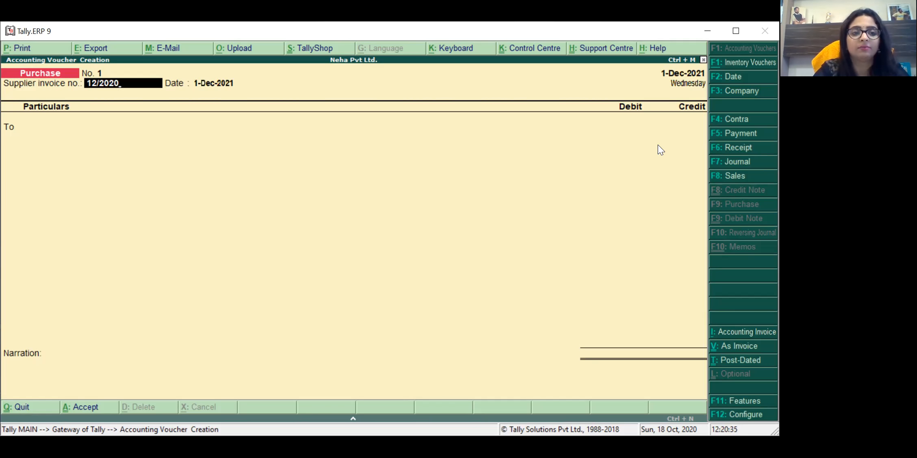
{"action": "key", "text": "Return"}
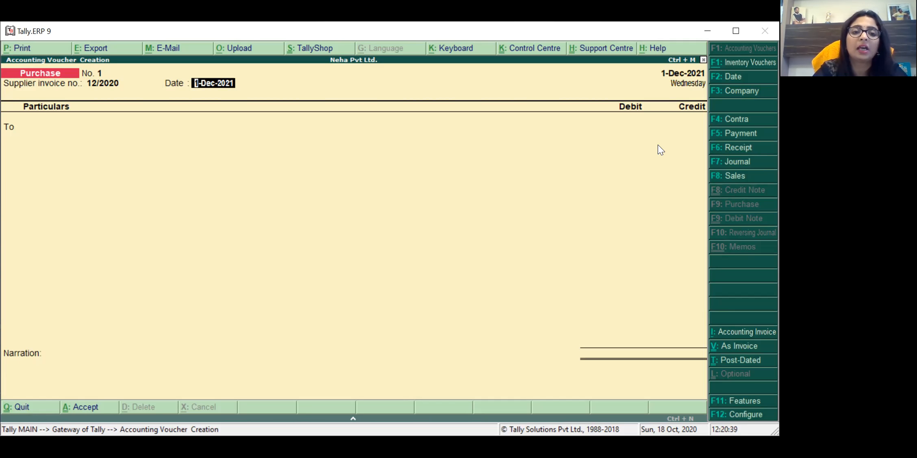
Step: Create ledger MR B under Sundry Creditors from the party field
{"action": "key", "text": "Return"}
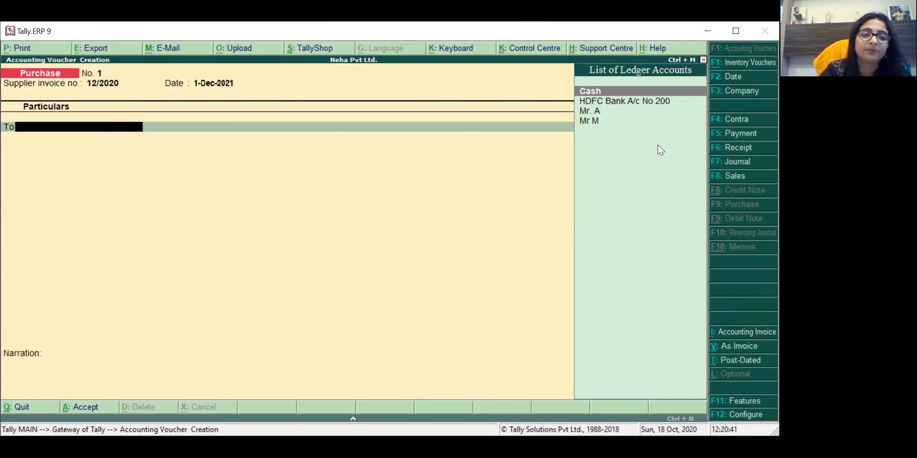
{"action": "key", "text": "Down"}
{"action": "key", "text": "Down"}
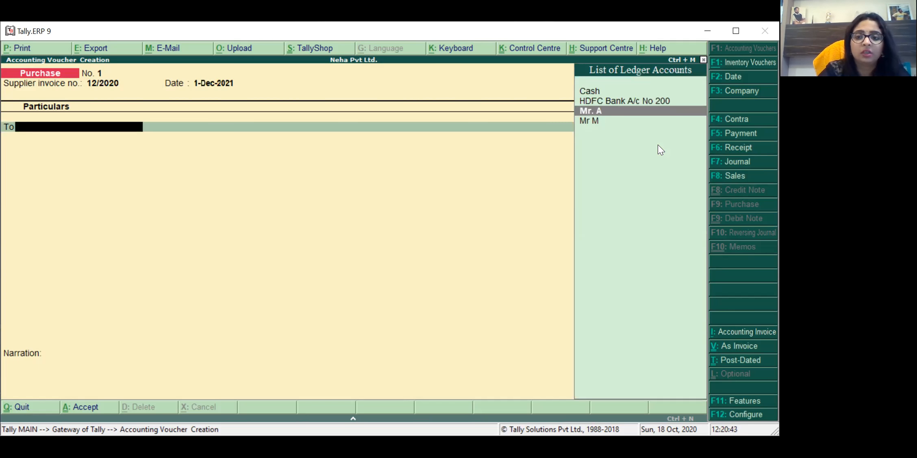
{"action": "key", "text": "alt+c"}
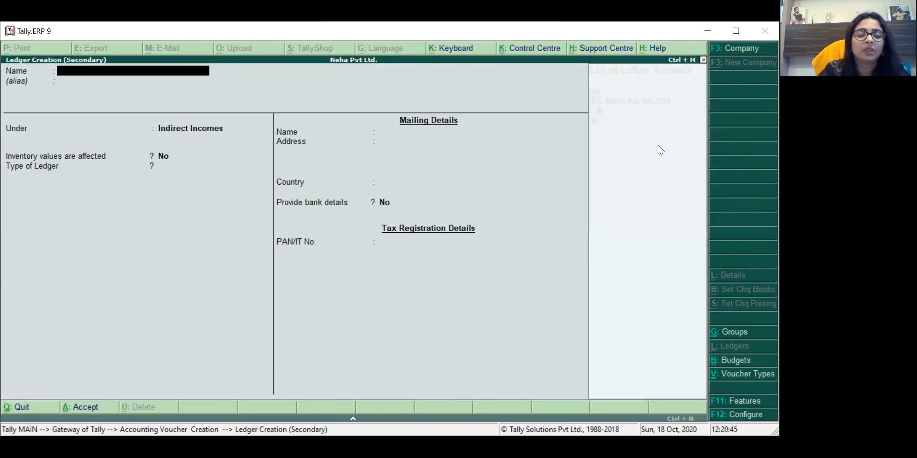
{"action": "type", "text": "MR B"}
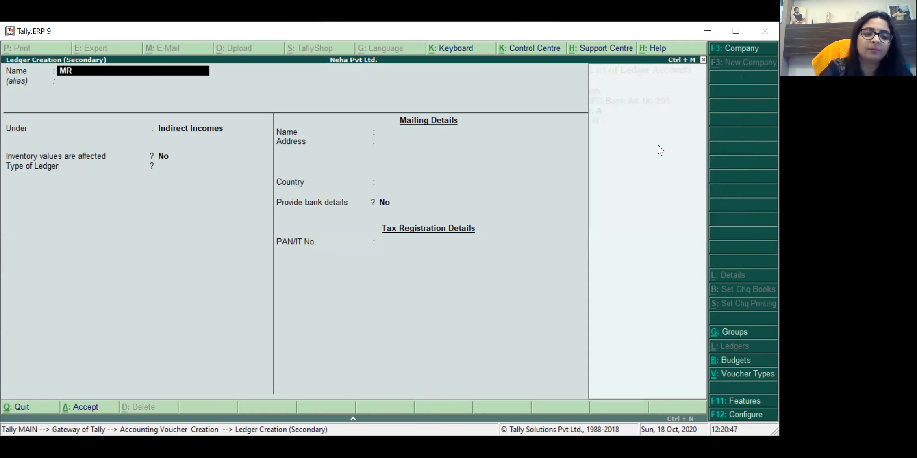
{"action": "key", "text": "Return"}
{"action": "key", "text": "Return"}
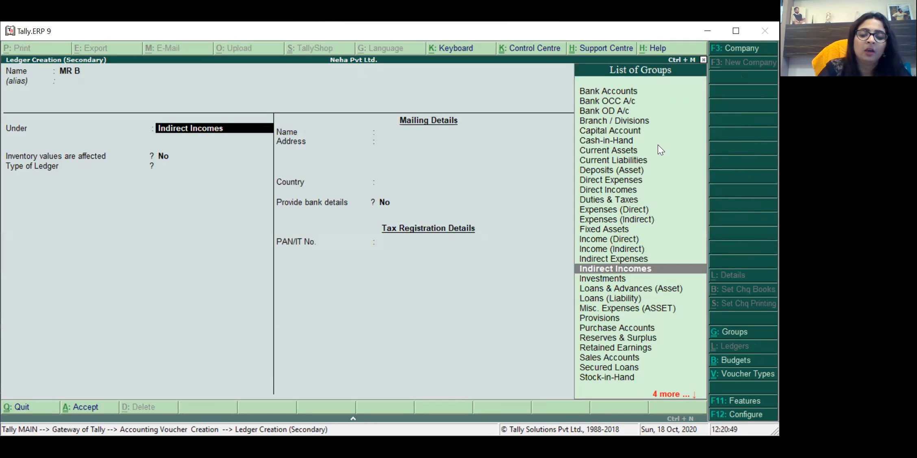
{"action": "type", "text": "SUN"}
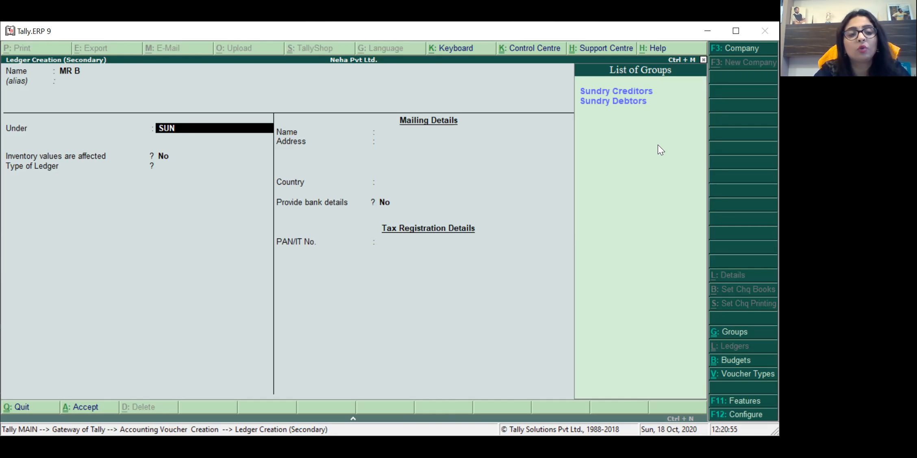
{"action": "key", "text": "Down"}
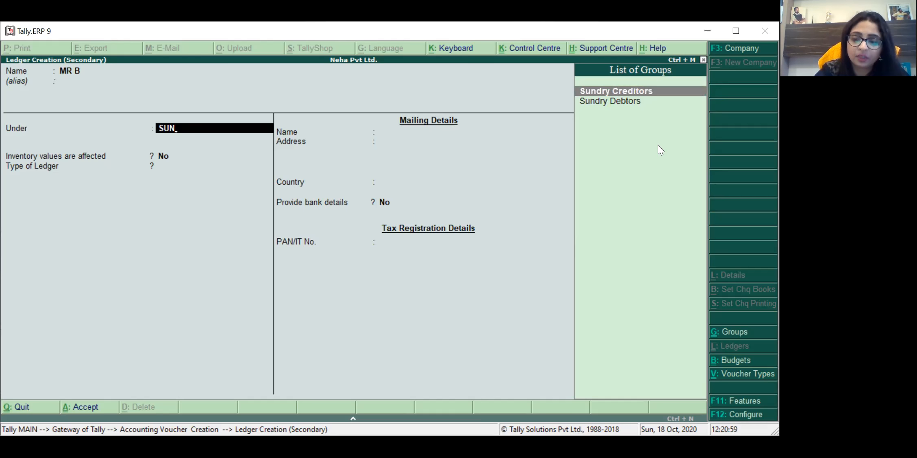
{"action": "key", "text": "Return"}
{"action": "key", "text": "Return"}
{"action": "key", "text": "Return"}
{"action": "key", "text": "Return"}
{"action": "key", "text": "Return"}
{"action": "key", "text": "Return"}
{"action": "key", "text": "Return"}
{"action": "key", "text": "Return"}
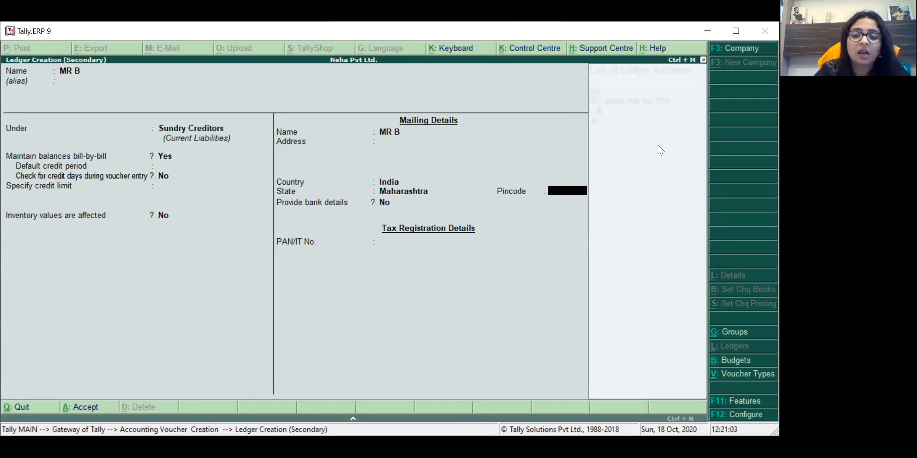
Step: Accept the MR B ledger details and the supplier's details with state Maharashtra
{"action": "key", "text": "Return"}
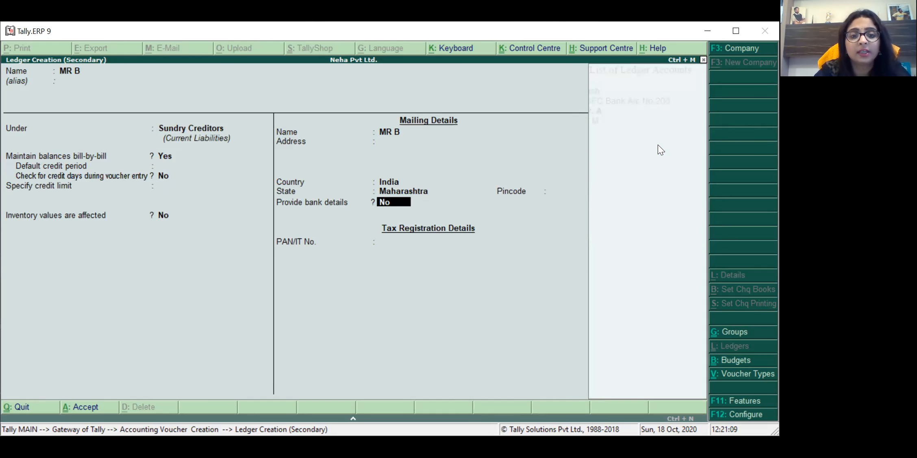
{"action": "key", "text": "Return"}
{"action": "key", "text": "Return"}
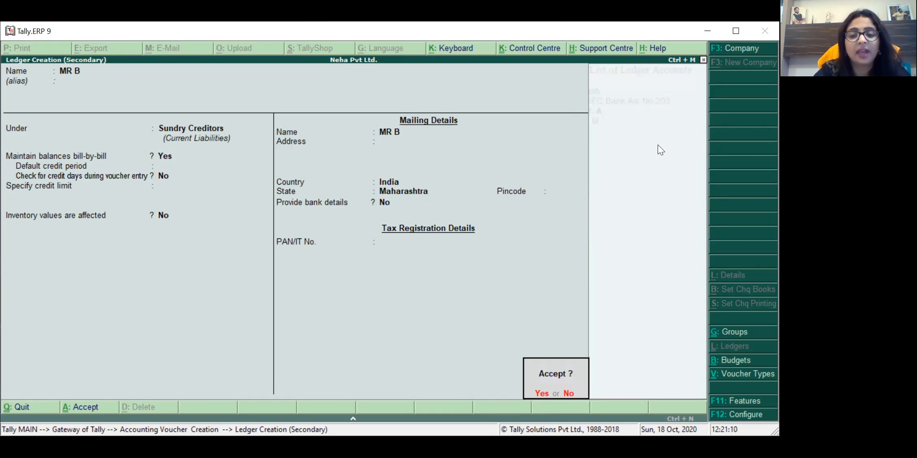
{"action": "key", "text": "Return"}
{"action": "key", "text": "Return"}
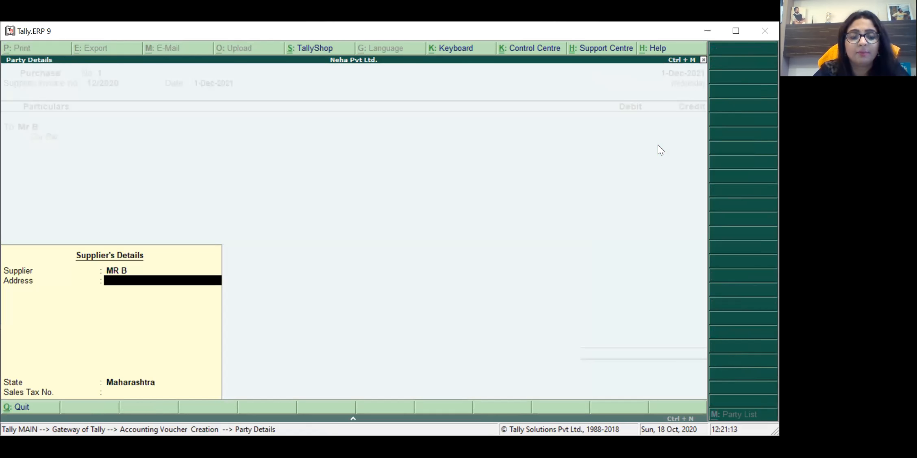
{"action": "key", "text": "Return"}
{"action": "key", "text": "Return"}
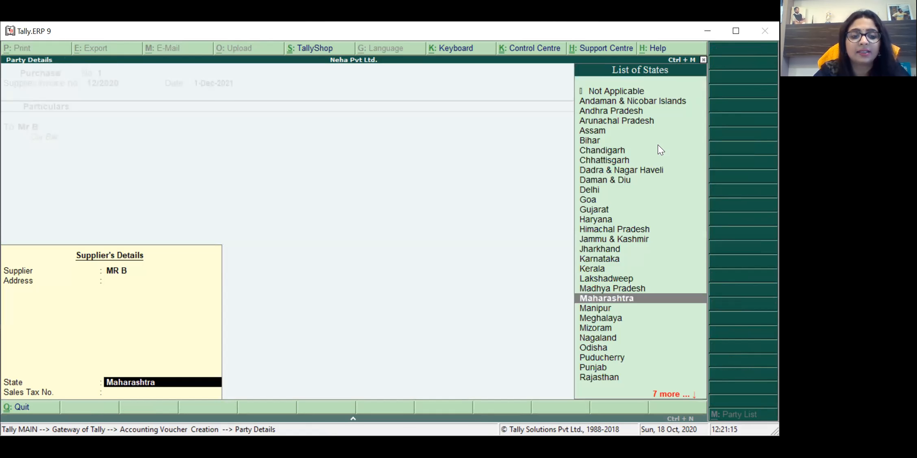
{"action": "key", "text": "Return"}
{"action": "key", "text": "Return"}
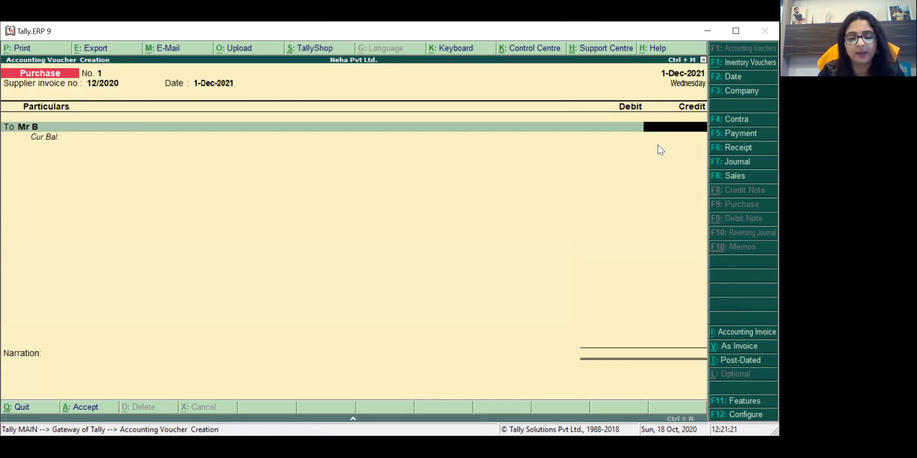
Step: Credit Mr B 25,000.00 and allocate it Agst Ref to pending bill 12/2020
{"action": "type", "text": "25000"}
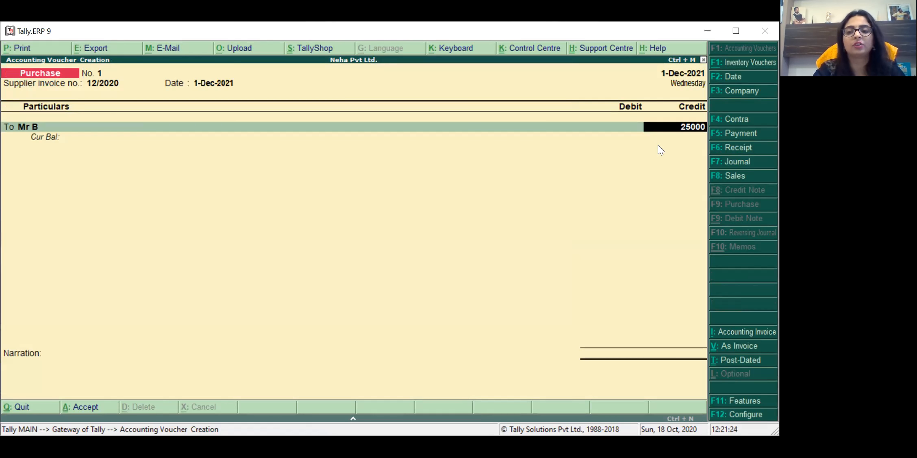
{"action": "key", "text": "Return"}
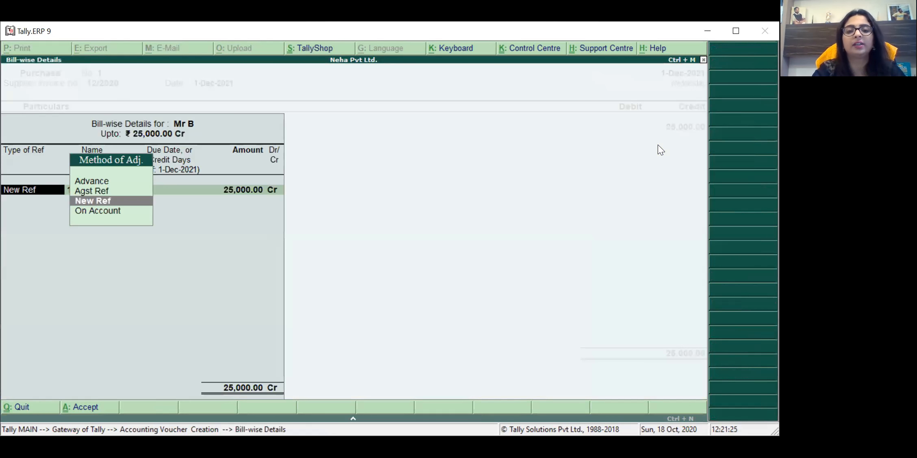
{"action": "key", "text": "Down"}
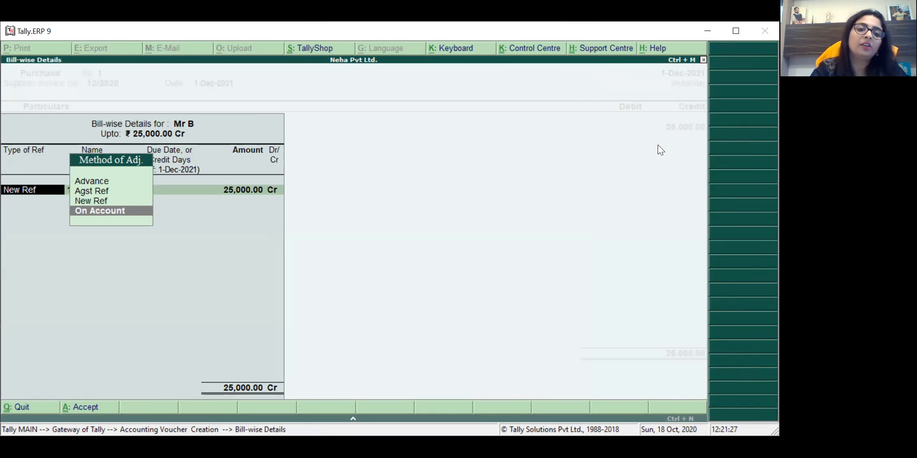
{"action": "key", "text": "Up"}
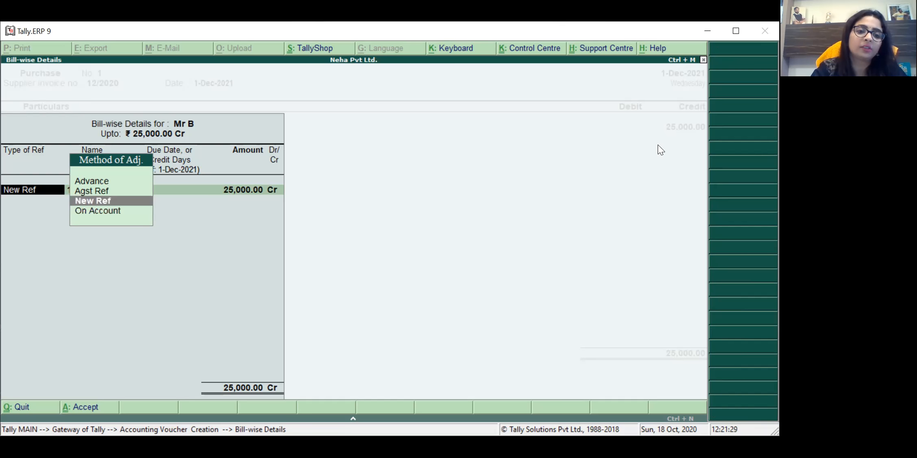
{"action": "key", "text": "Up"}
{"action": "key", "text": "Return"}
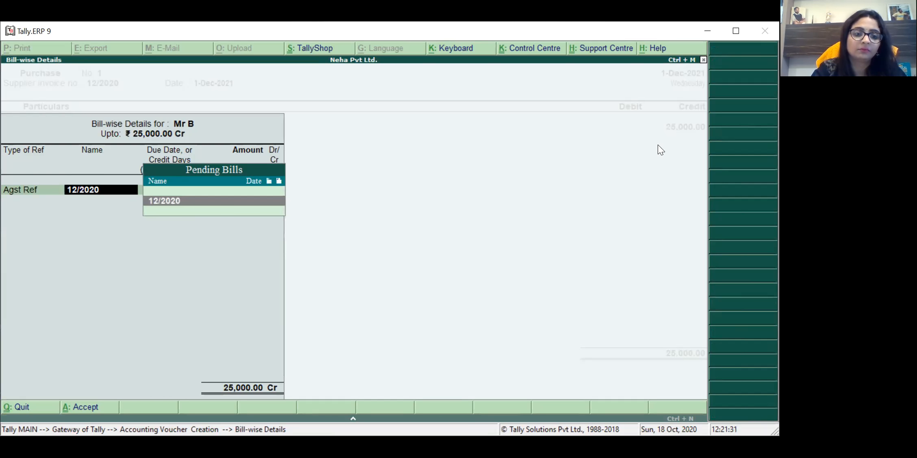
{"action": "key", "text": "Return"}
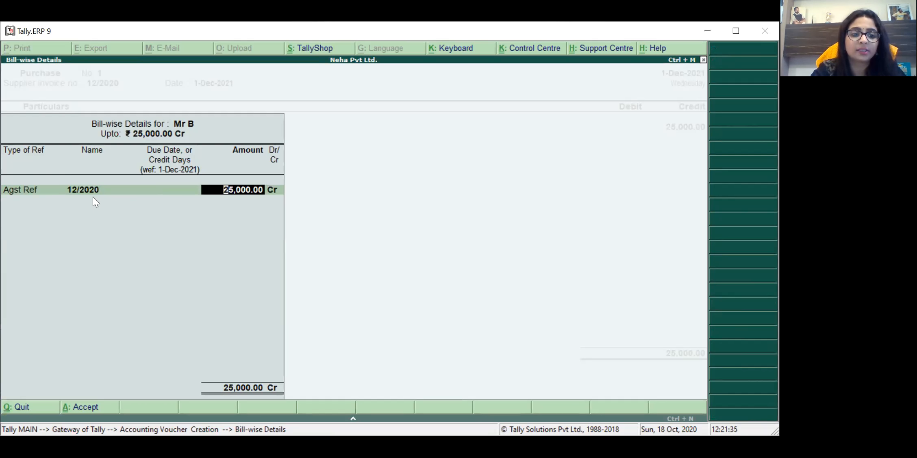
{"action": "key", "text": "Return"}
{"action": "key", "text": "Return"}
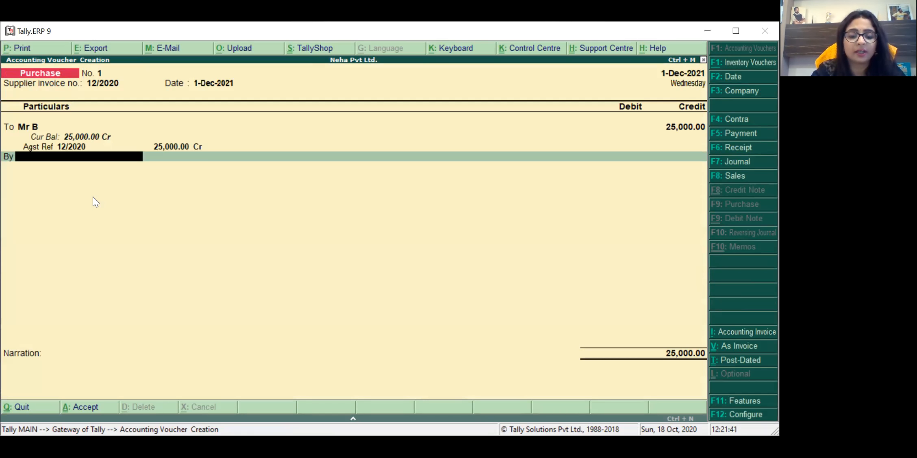
Step: Create ledger CEMENT PURCHASE under Purchase Accounts, with inventory affected and type Not Applicable
{"action": "key", "text": "alt+c"}
{"action": "type", "text": "C"}
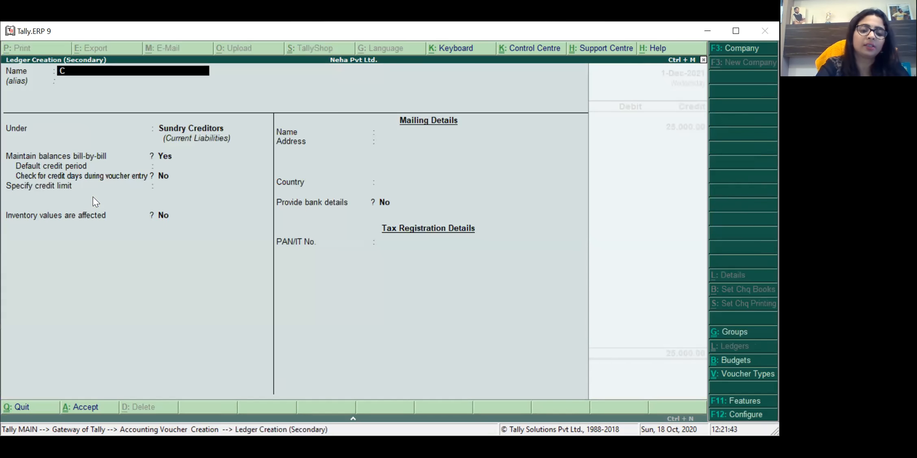
{"action": "type", "text": "EMENT PURCJHASE"}
{"action": "key", "text": "BackSpace"}
{"action": "key", "text": "BackSpace"}
{"action": "key", "text": "BackSpace"}
{"action": "key", "text": "BackSpace"}
{"action": "key", "text": "BackSpace"}
{"action": "type", "text": "HASE"}
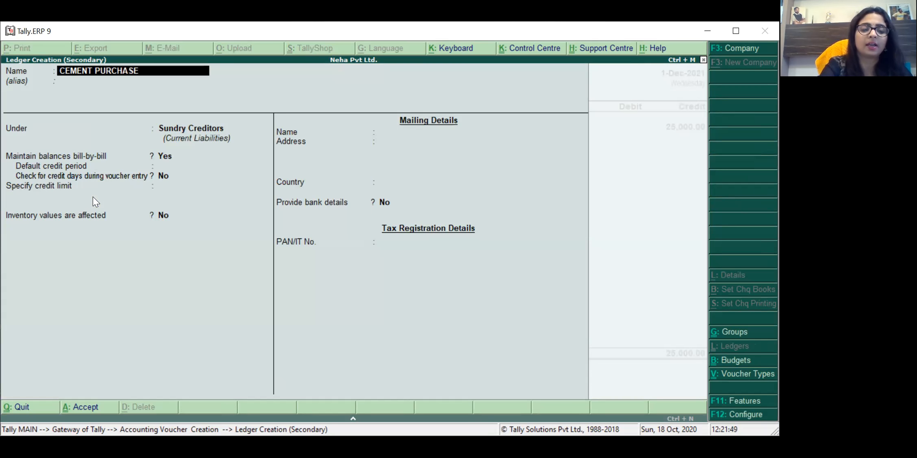
{"action": "key", "text": "Return"}
{"action": "key", "text": "Return"}
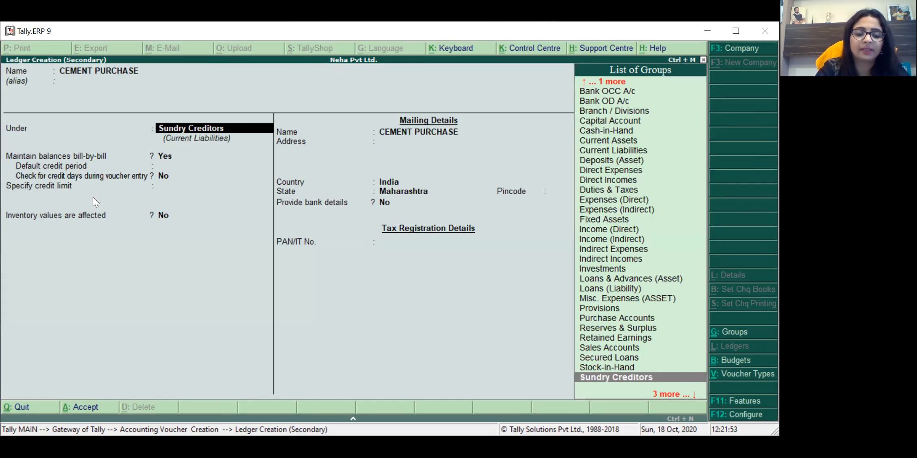
{"action": "type", "text": "PUR"}
{"action": "key", "text": "Return"}
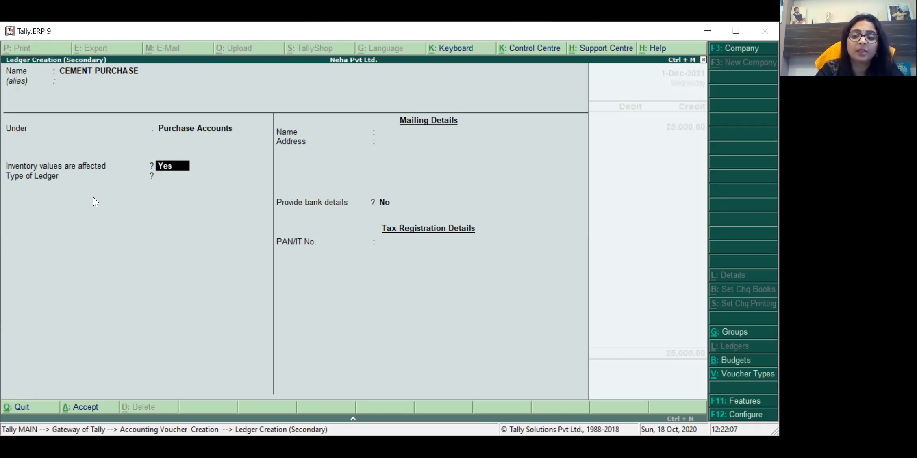
{"action": "key", "text": "Return"}
{"action": "key", "text": "Return"}
{"action": "key", "text": "Return"}
{"action": "key", "text": "Return"}
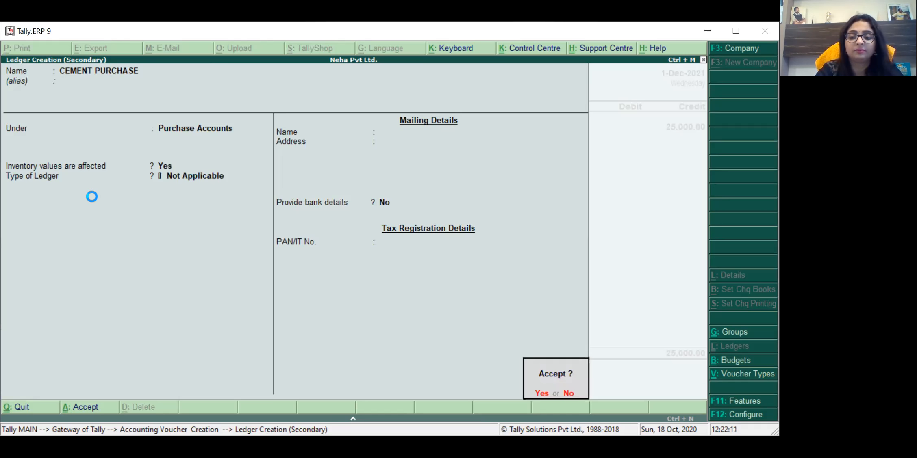
{"action": "key", "text": "Return"}
{"action": "key", "text": "Escape"}
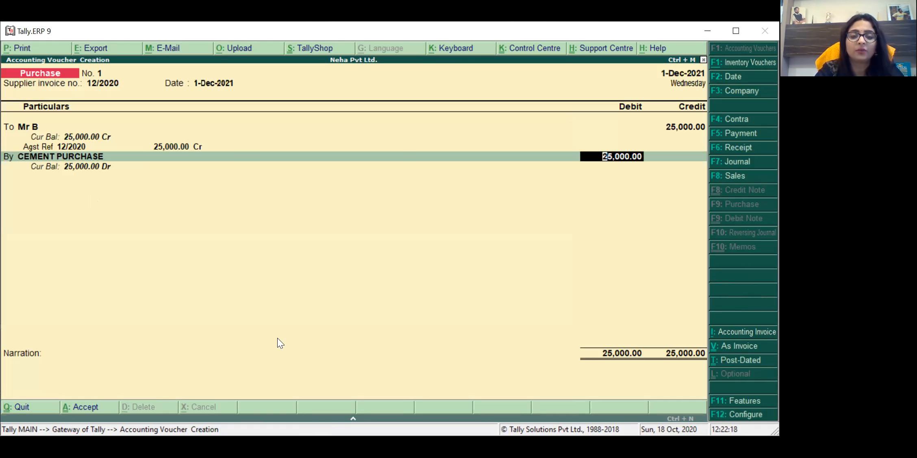
Step: Accept the 25,000.00 debit, add narration 'BEING CEMENT PURCHASED', and save the purchase voucher
{"action": "key", "text": "Return"}
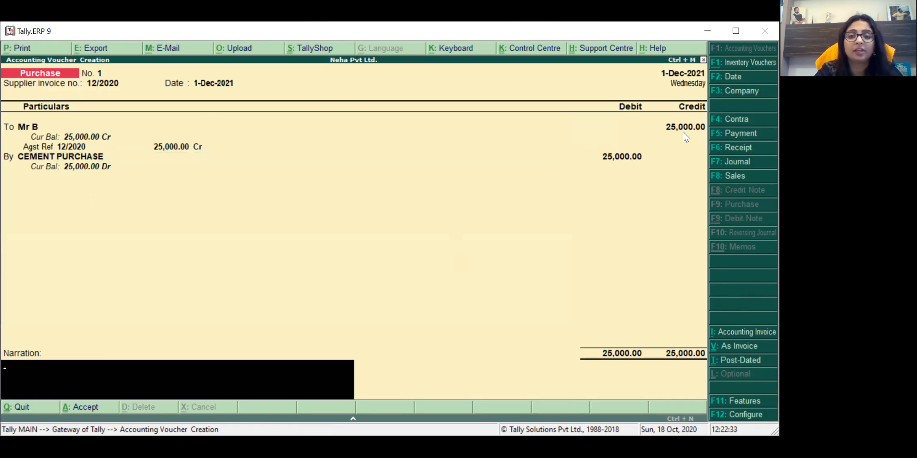
{"action": "type", "text": "B"}
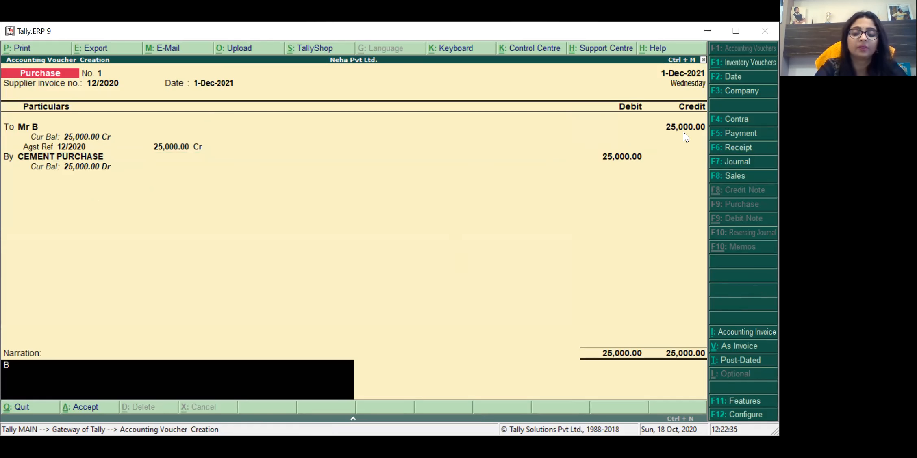
{"action": "type", "text": "EING CEMENT"}
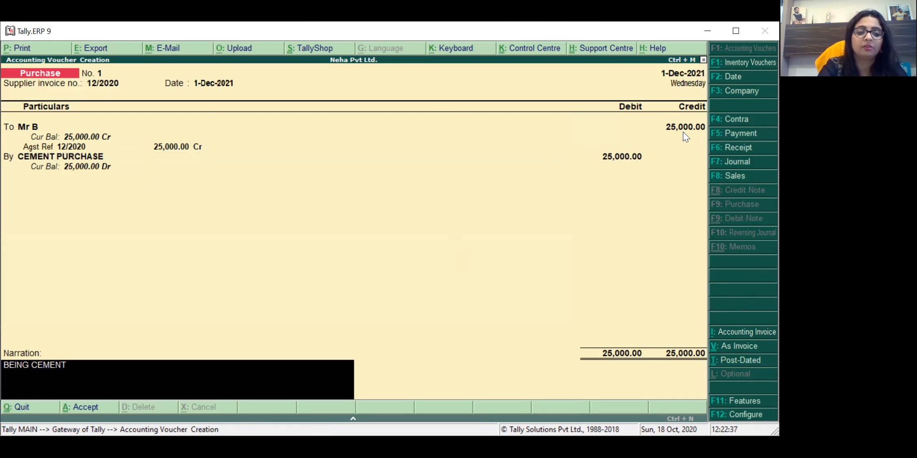
{"action": "type", "text": " PURCHASED"}
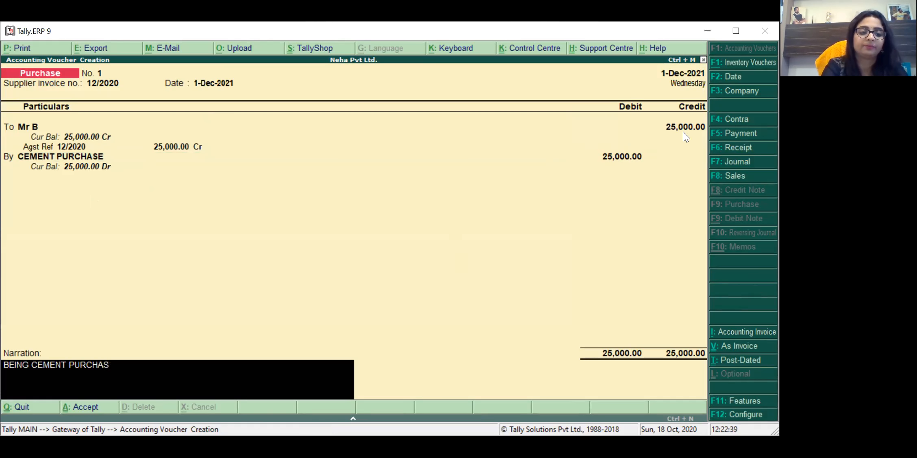
{"action": "key", "text": "Return"}
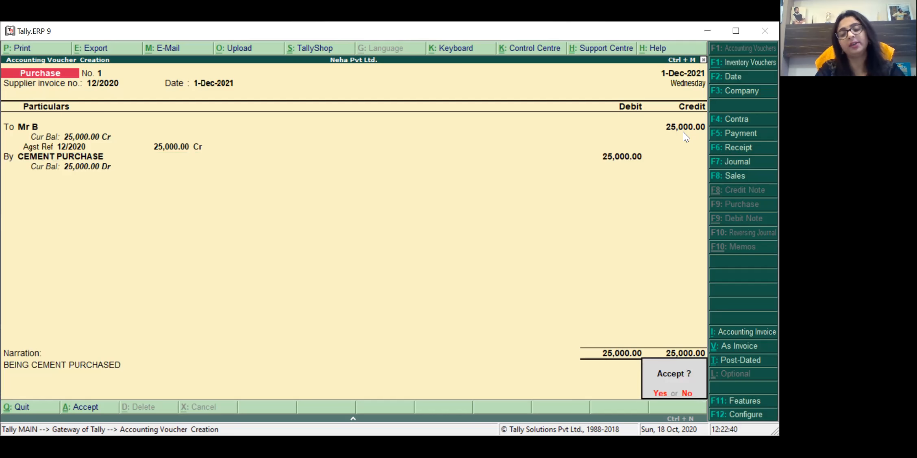
{"action": "key", "text": "Return"}
{"action": "key", "text": "Escape"}
{"action": "key", "text": "Return"}
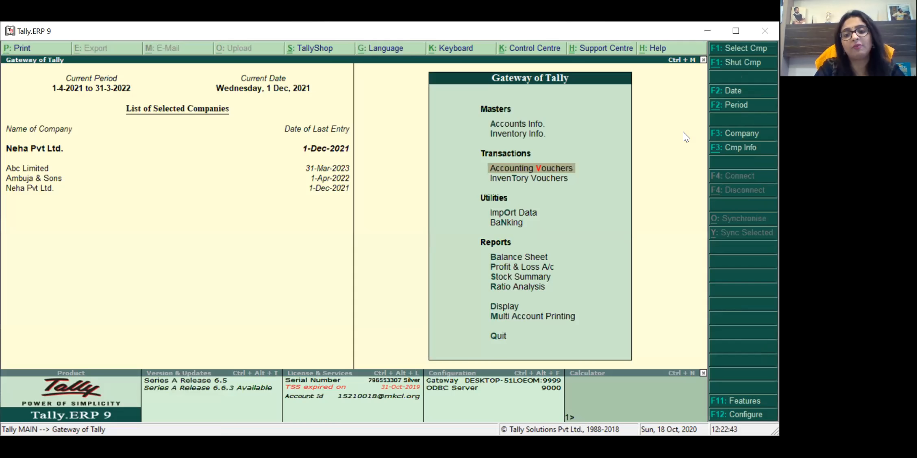
{"action": "key", "text": "Down"}
{"action": "key", "text": "Down"}
{"action": "key", "text": "Down"}
{"action": "key", "text": "Down"}
{"action": "key", "text": "Down"}
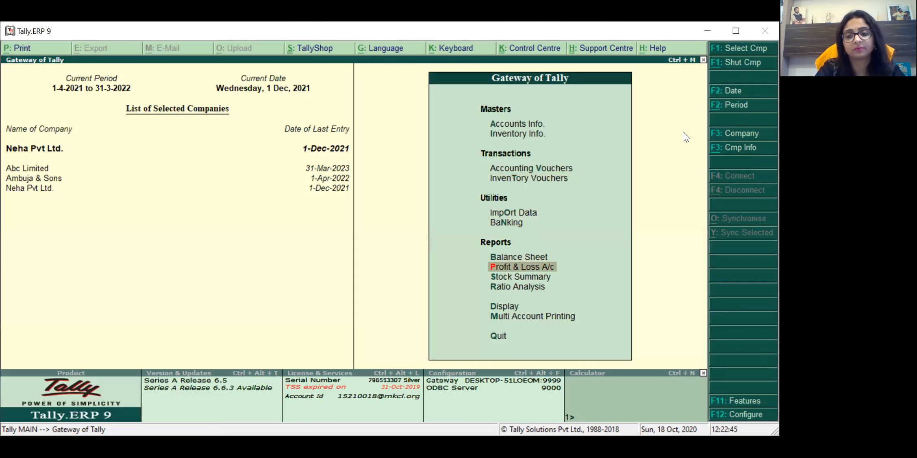
{"action": "key", "text": "Return"}
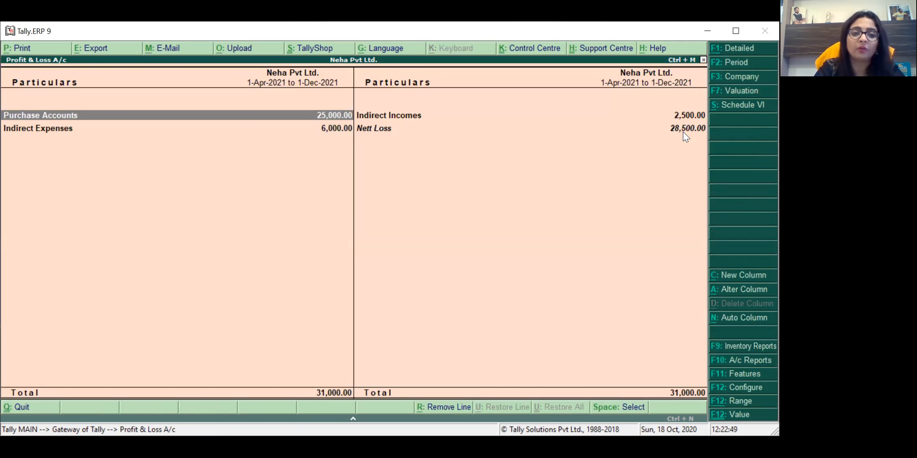
{"action": "key", "text": "Return"}
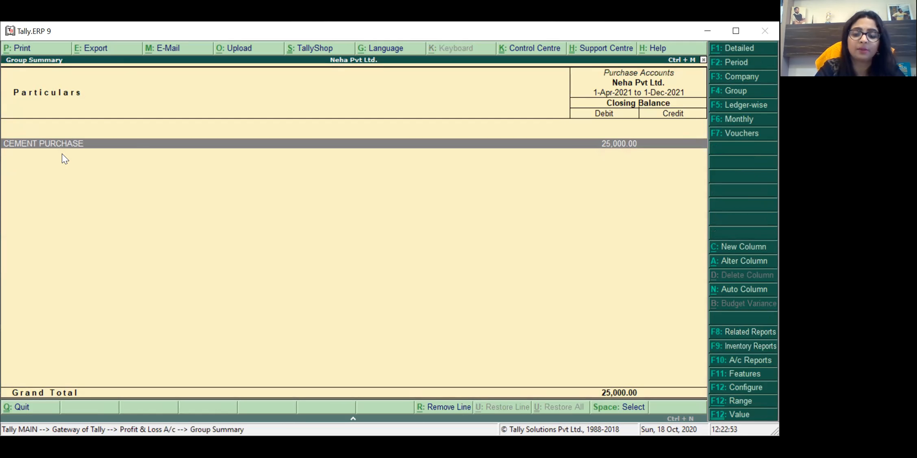
{"action": "key", "text": "Return"}
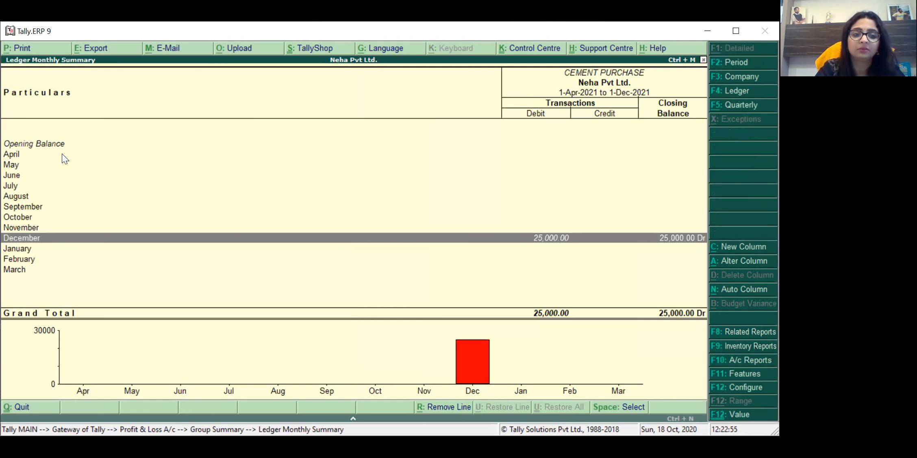
{"action": "key", "text": "Return"}
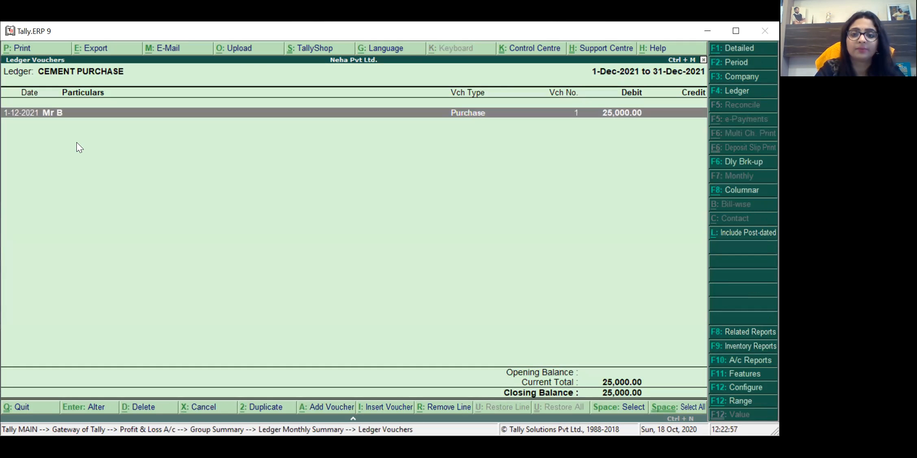
{"action": "key", "text": "Escape"}
{"action": "key", "text": "Escape"}
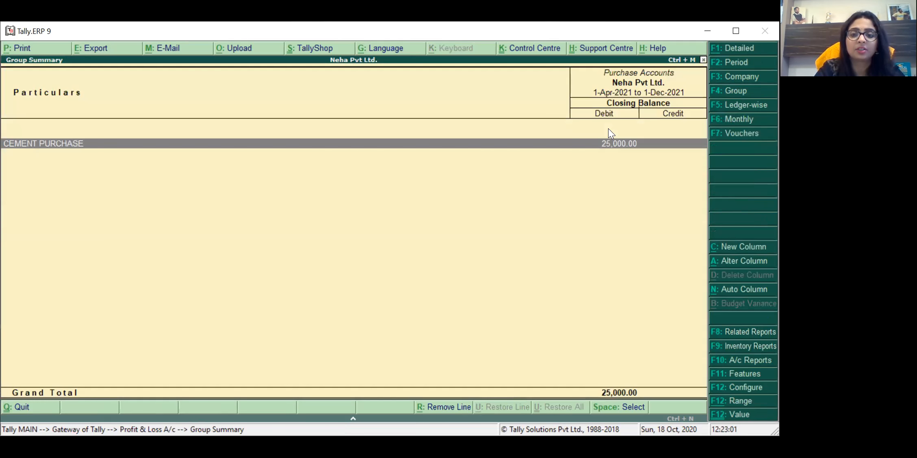
{"action": "key", "text": "Escape"}
{"action": "key", "text": "Escape"}
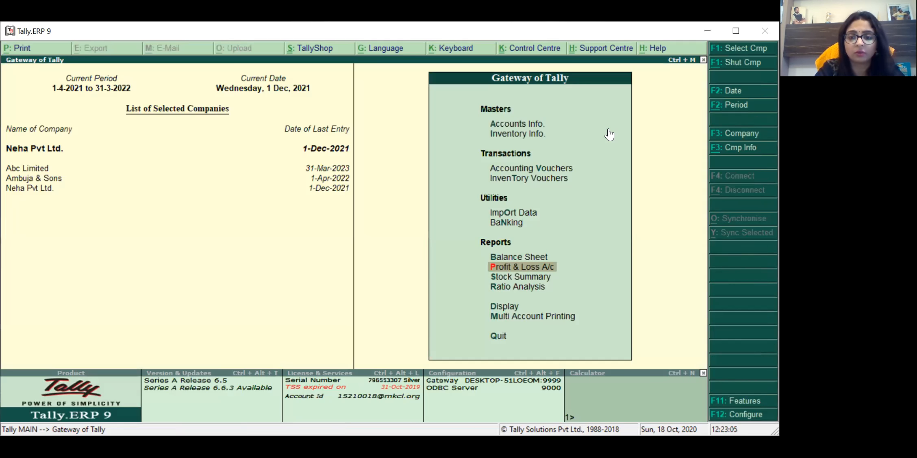
{"action": "key", "text": "Up"}
{"action": "key", "text": "Up"}
{"action": "key", "text": "Up"}
{"action": "key", "text": "Up"}
{"action": "key", "text": "Up"}
Step: Start a new Sales voucher No. 1 dated 1-Dec-2021 from Accounting Vouchers
{"action": "key", "text": "Return"}
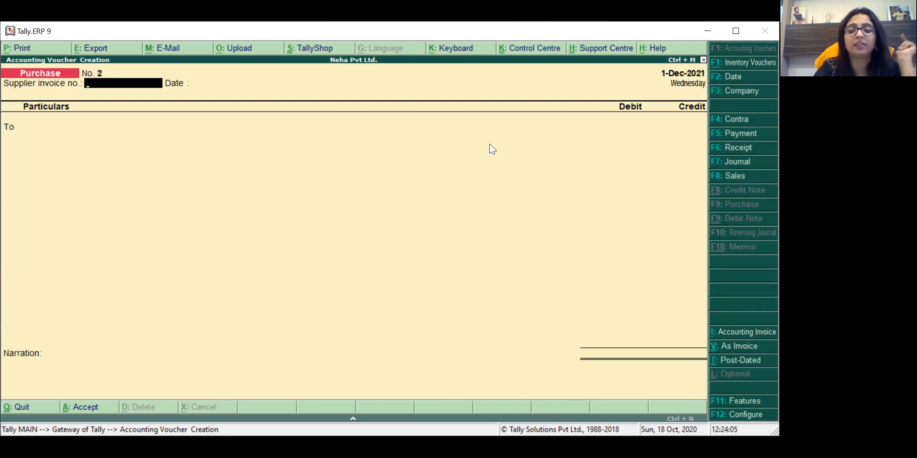
{"action": "left_click", "coordinate": [726, 179]}
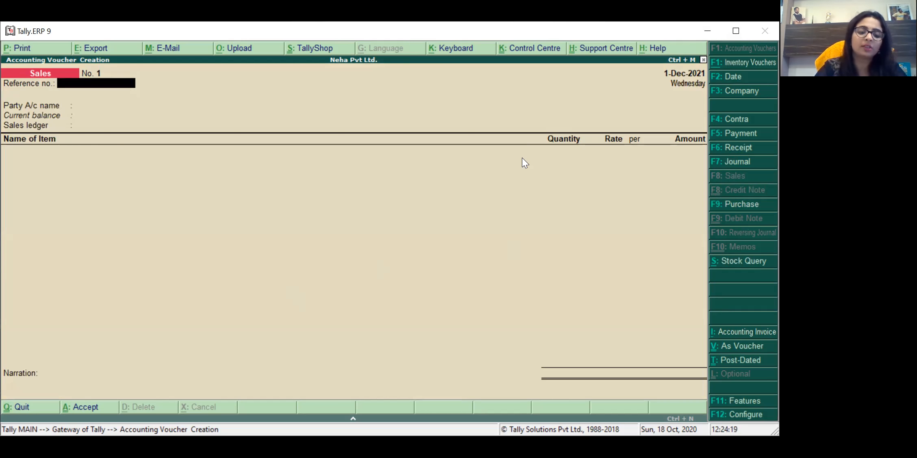
Step: Switch the Sales voucher to debit/credit layout and date it 5-Dec-2021
{"action": "key", "text": "ctrl+v"}
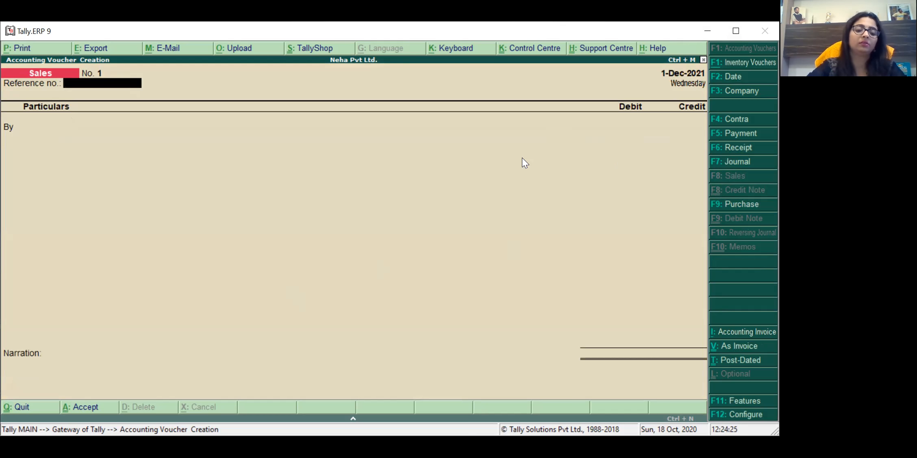
{"action": "key", "text": "F2"}
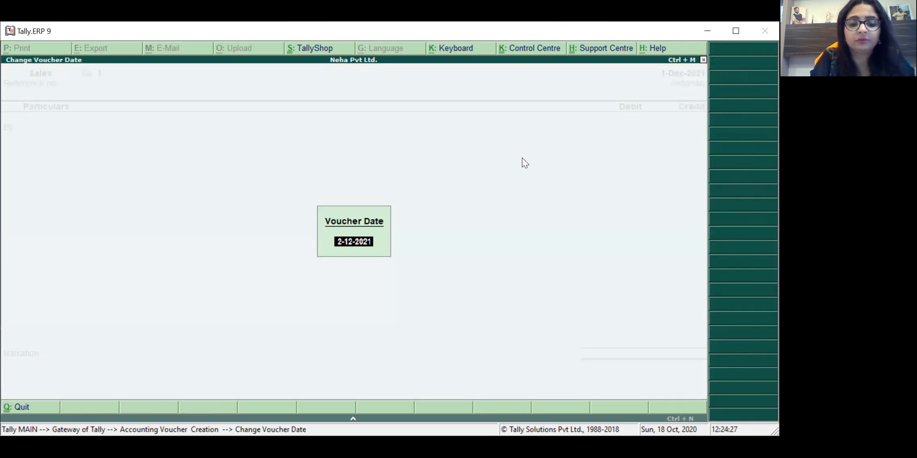
{"action": "type", "text": "5-12"}
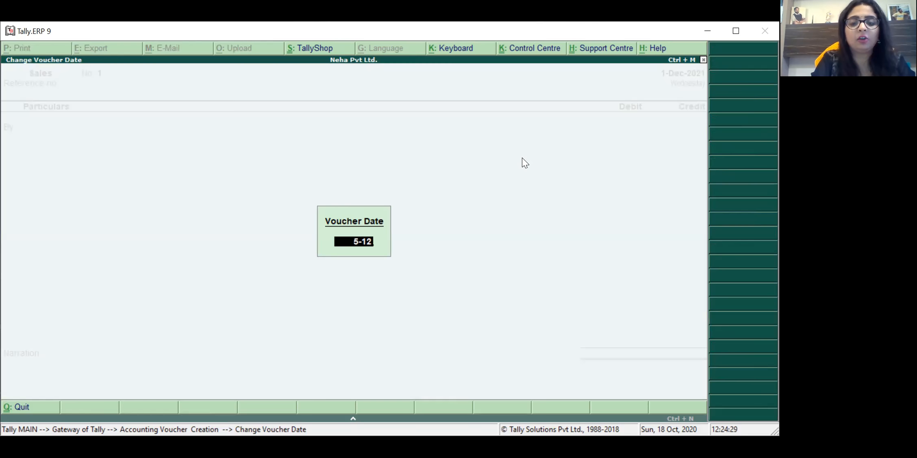
{"action": "key", "text": "Return"}
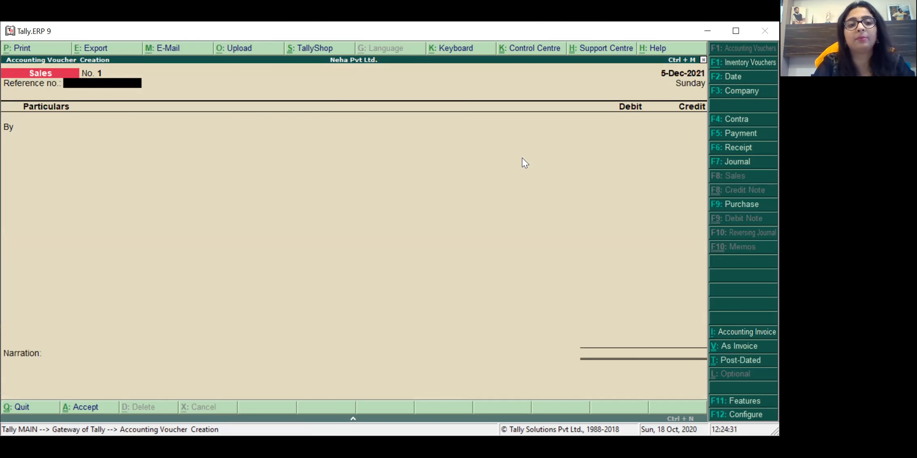
Step: Enter reference number 233/2020, correcting the mistyped extra digits
{"action": "type", "text": "233/202"}
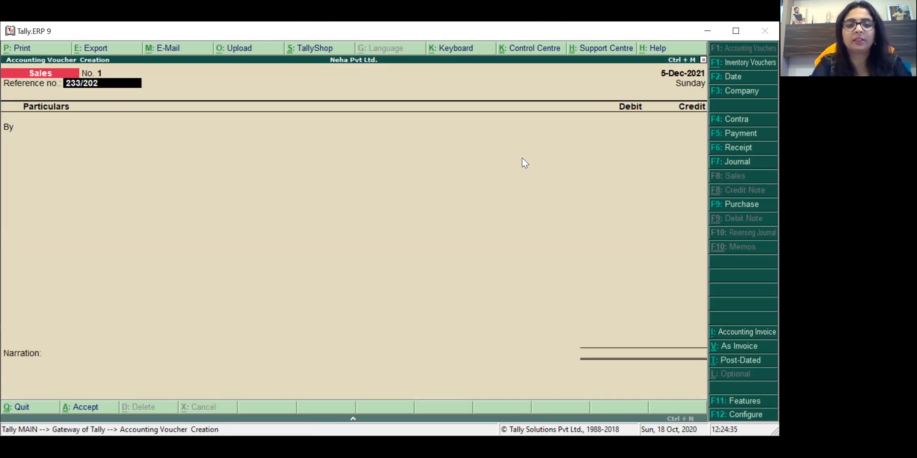
{"action": "type", "text": "20"}
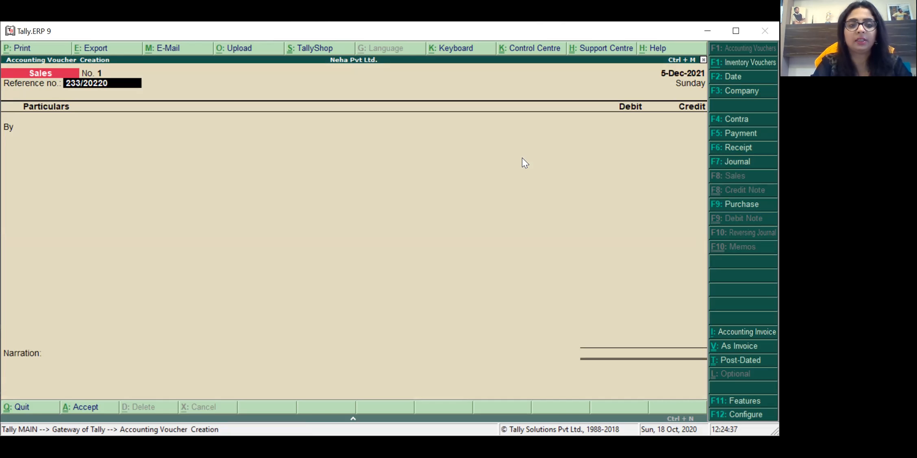
{"action": "key", "text": "Return"}
{"action": "key", "text": "BackSpace"}
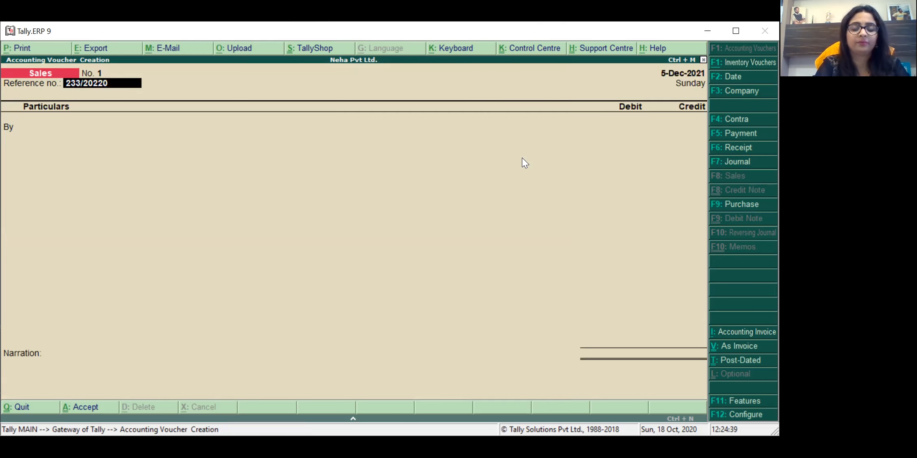
{"action": "key", "text": "BackSpace"}
{"action": "key", "text": "BackSpace"}
{"action": "type", "text": "0"}
{"action": "key", "text": "Return"}
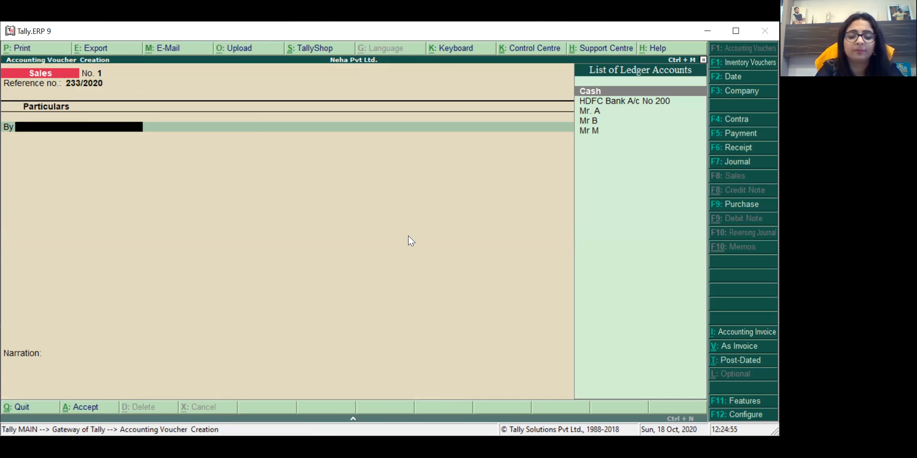
Step: Create a new Sundry Debtors party ledger in Maharashtra and set it as the debited party
{"action": "key", "text": "alt+c"}
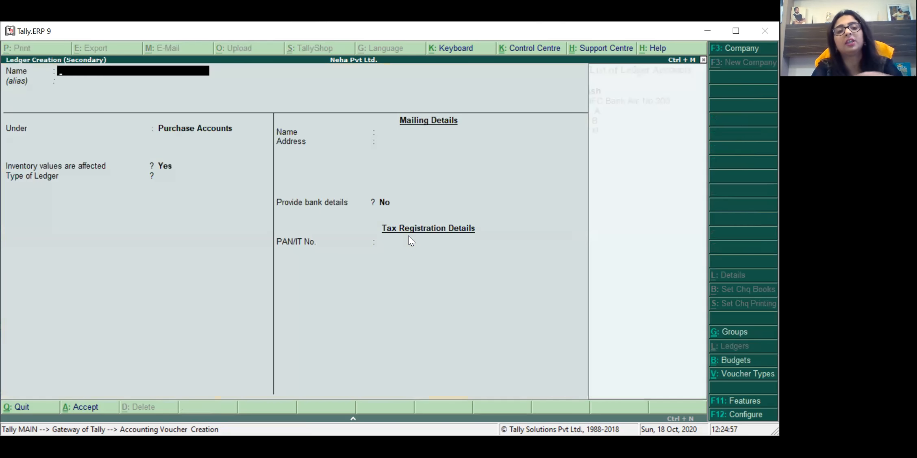
{"action": "type", "text": "MR F"}
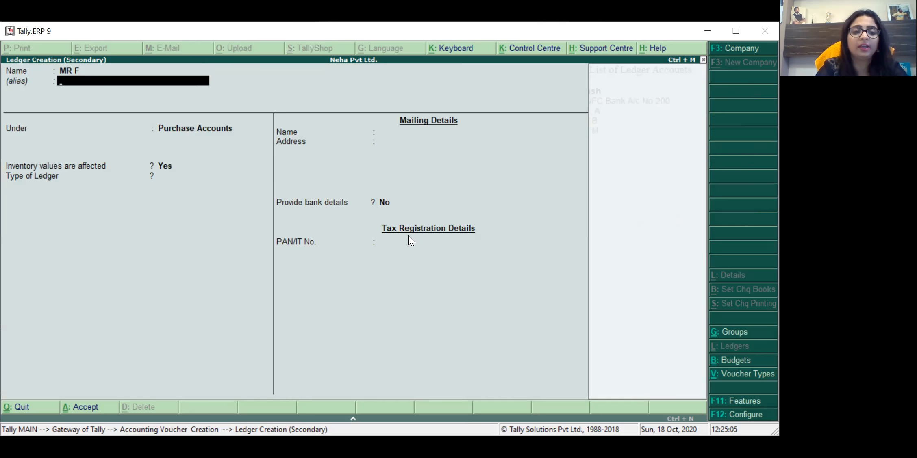
{"action": "key", "text": "Return"}
{"action": "type", "text": "SUN"}
{"action": "key", "text": "Down"}
{"action": "key", "text": "Return"}
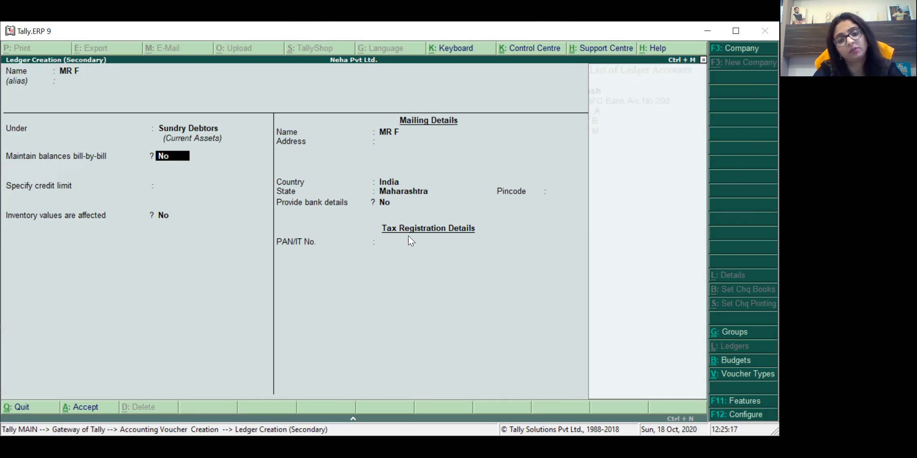
{"action": "key", "text": "Return"}
{"action": "key", "text": "Return"}
{"action": "key", "text": "Return"}
{"action": "key", "text": "Return"}
{"action": "key", "text": "Return"}
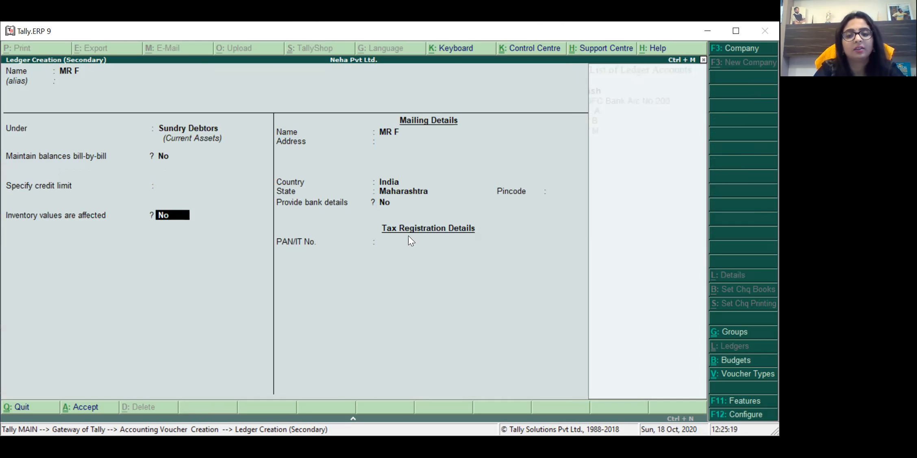
{"action": "key", "text": "Return"}
{"action": "key", "text": "Return"}
{"action": "key", "text": "Return"}
{"action": "key", "text": "Return"}
{"action": "key", "text": "Return"}
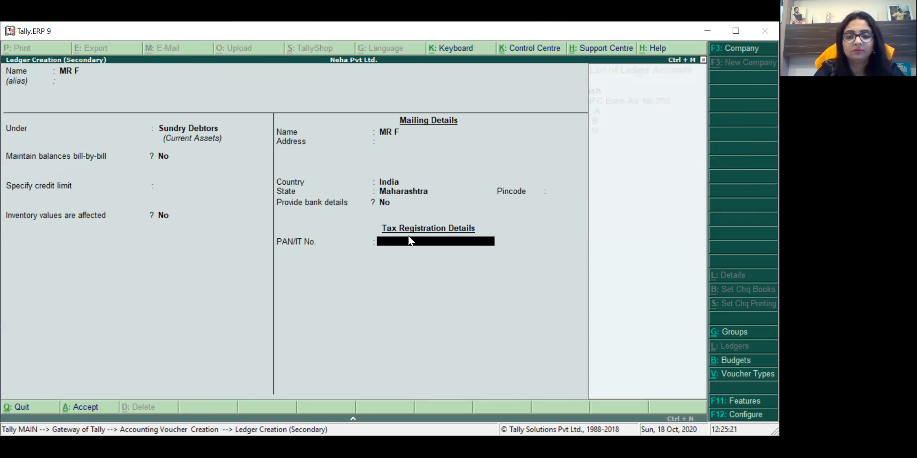
{"action": "key", "text": "Return"}
{"action": "key", "text": "Return"}
{"action": "key", "text": "Return"}
{"action": "key", "text": "Return"}
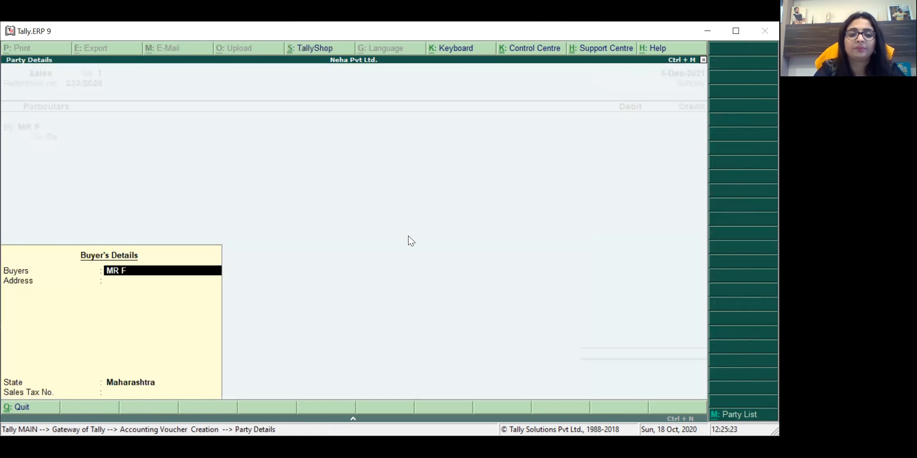
{"action": "key", "text": "Return"}
{"action": "key", "text": "Return"}
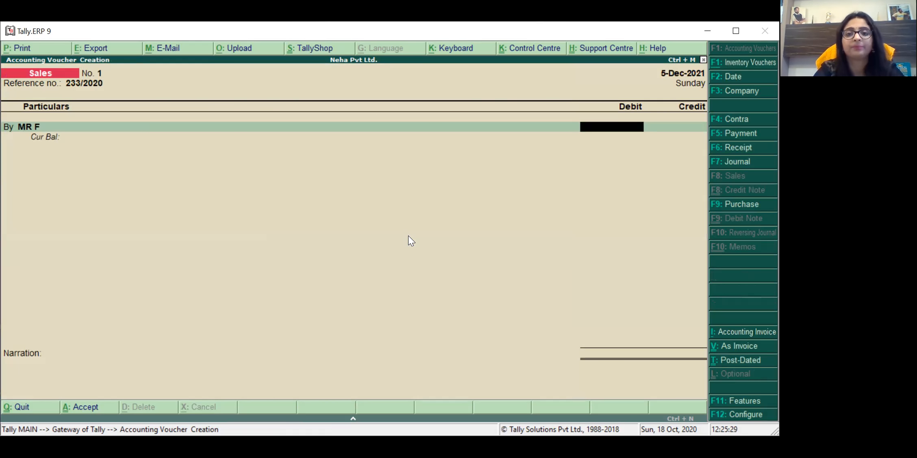
Step: Debit the party 30,000 and create ledger CEMENT SALES under Sales Accounts
{"action": "type", "text": "30000"}
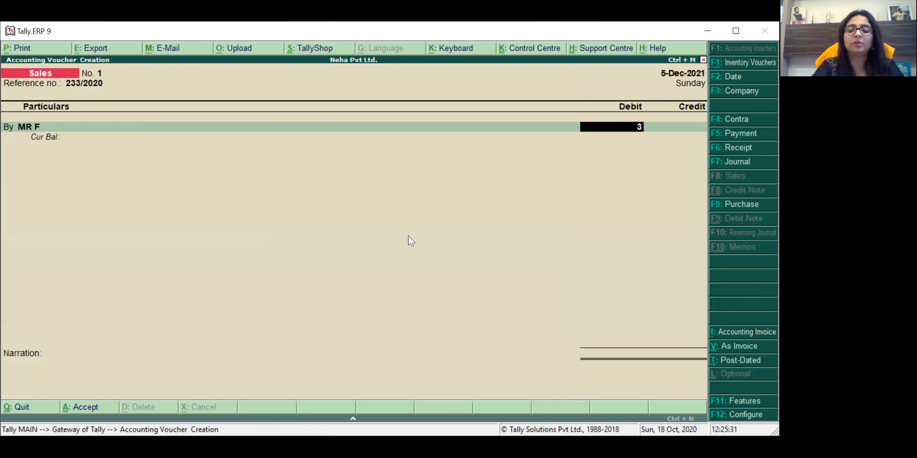
{"action": "key", "text": "Return"}
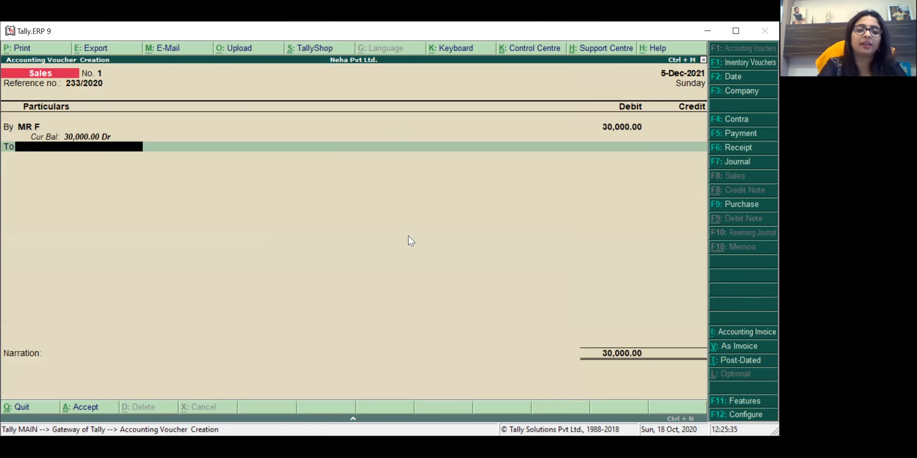
{"action": "key", "text": "alt+c"}
{"action": "type", "text": "CEMENT SALES"}
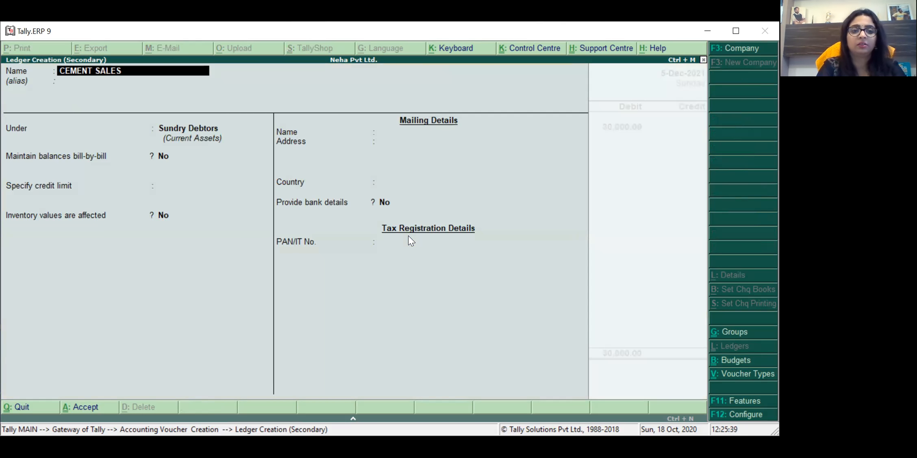
{"action": "key", "text": "Return"}
{"action": "key", "text": "Return"}
{"action": "type", "text": "SAL"}
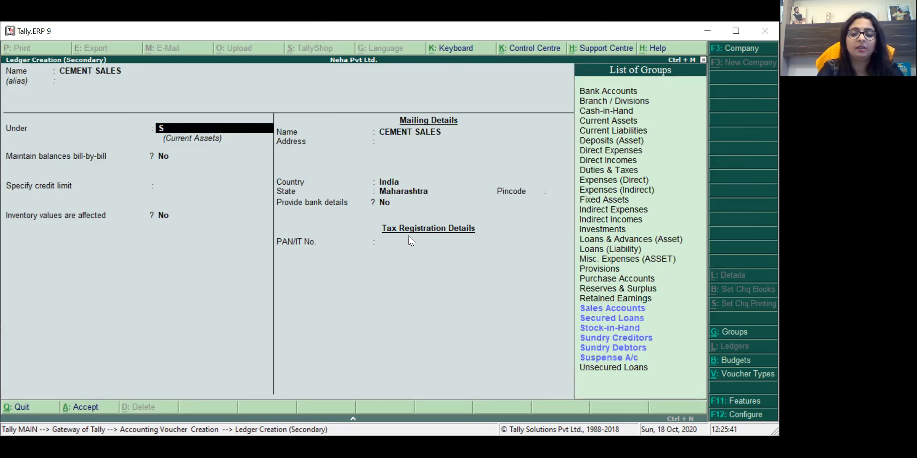
{"action": "key", "text": "Return"}
{"action": "key", "text": "Return"}
{"action": "key", "text": "Return"}
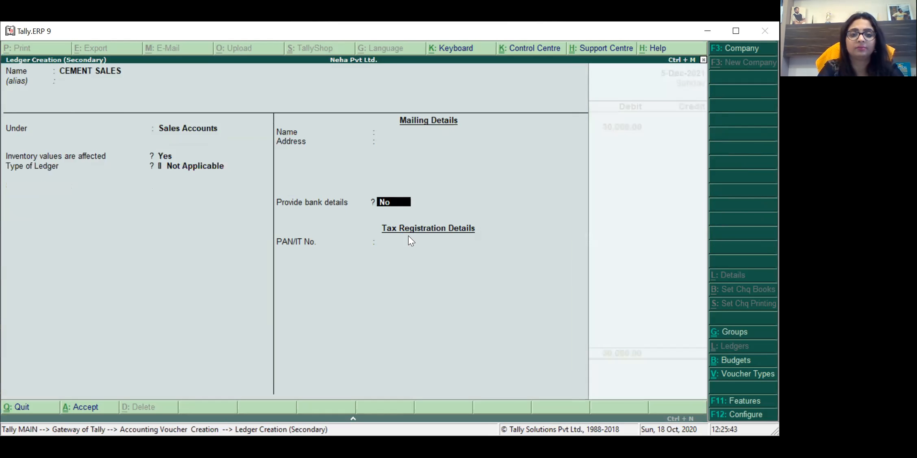
{"action": "key", "text": "Return"}
{"action": "key", "text": "Return"}
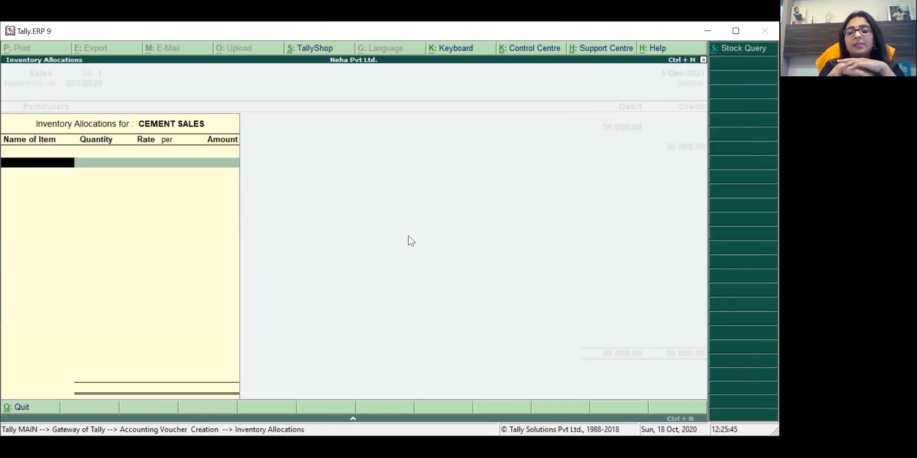
{"action": "key", "text": "Escape"}
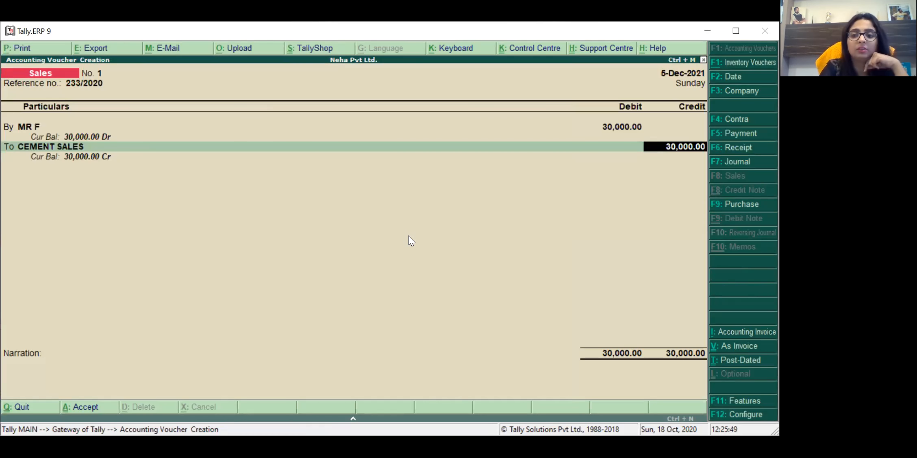
Step: Credit CEMENT SALES 30,000.00 and add narration 'BEING SALES MADE'
{"action": "key", "text": "Return"}
{"action": "type", "text": "B"}
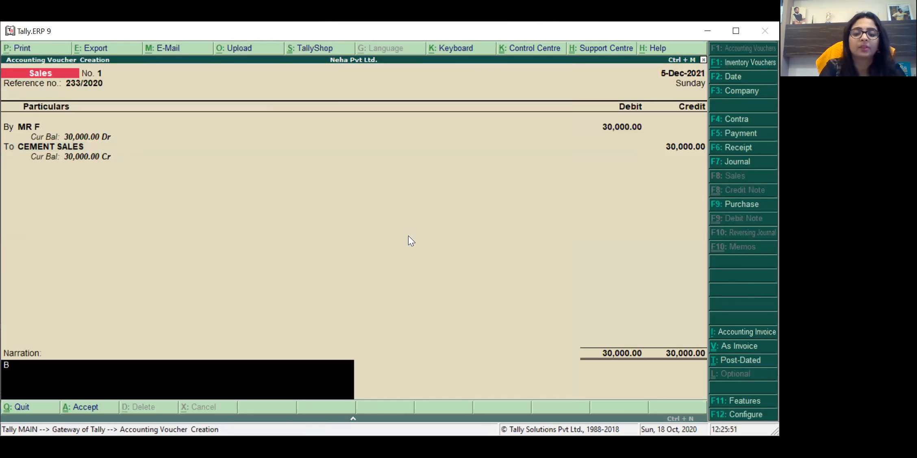
{"action": "type", "text": "EING SALES MADE"}
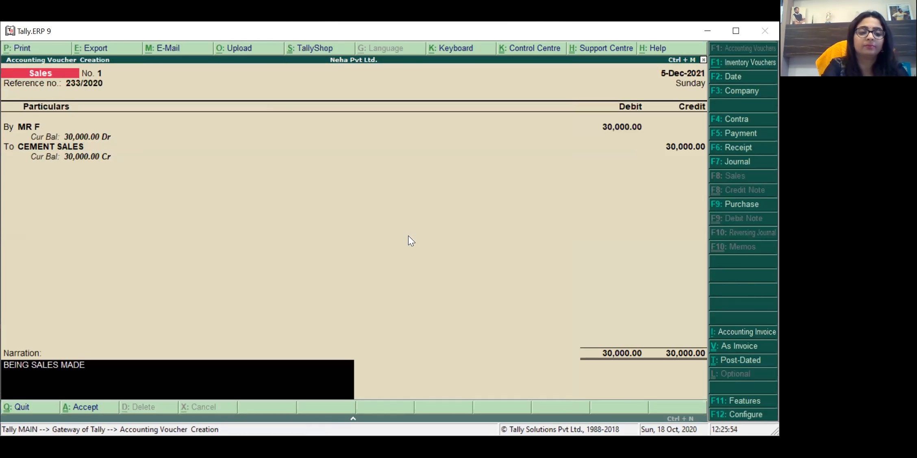
{"action": "key", "text": "Return"}
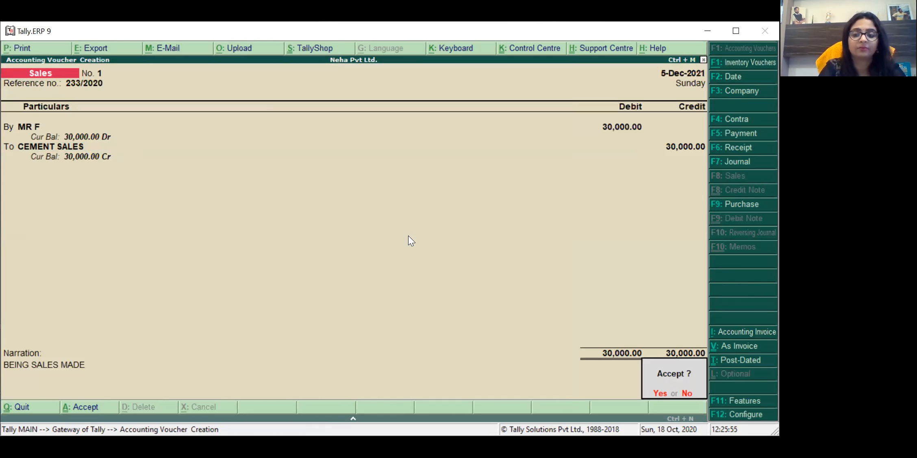
Step: Accept and save Sales voucher No. 1 for the 30,000.00 cement sale
{"action": "key", "text": "y"}
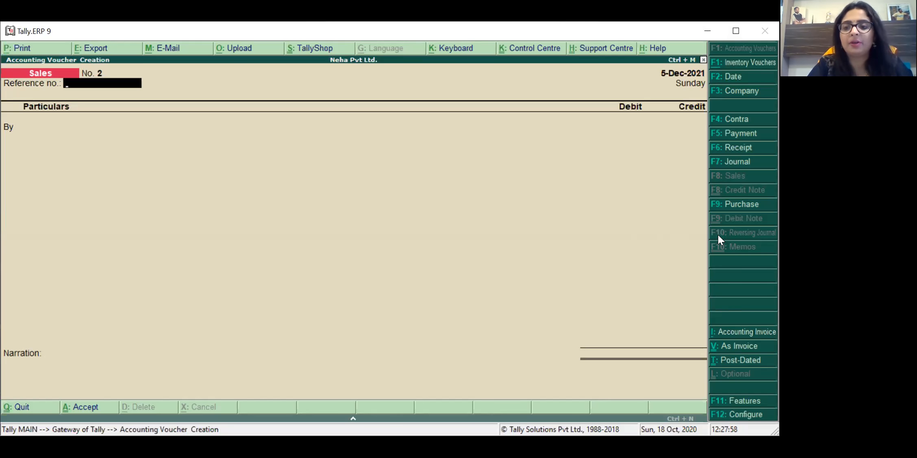
Step: Start a purchase voucher dated 10-Dec-2021 in debit/credit layout with supplier invoice no. 2
{"action": "left_click", "coordinate": [738, 209]}
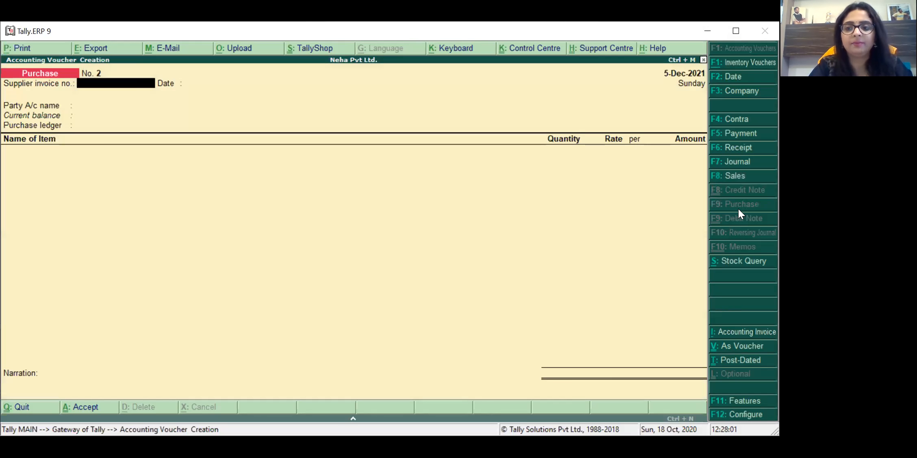
{"action": "key", "text": "F2"}
{"action": "type", "text": "1"}
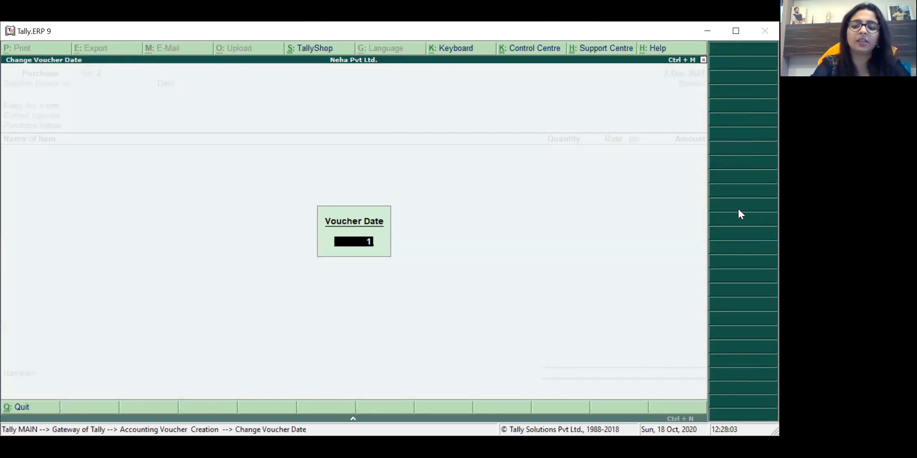
{"action": "type", "text": "0-12"}
{"action": "key", "text": "Return"}
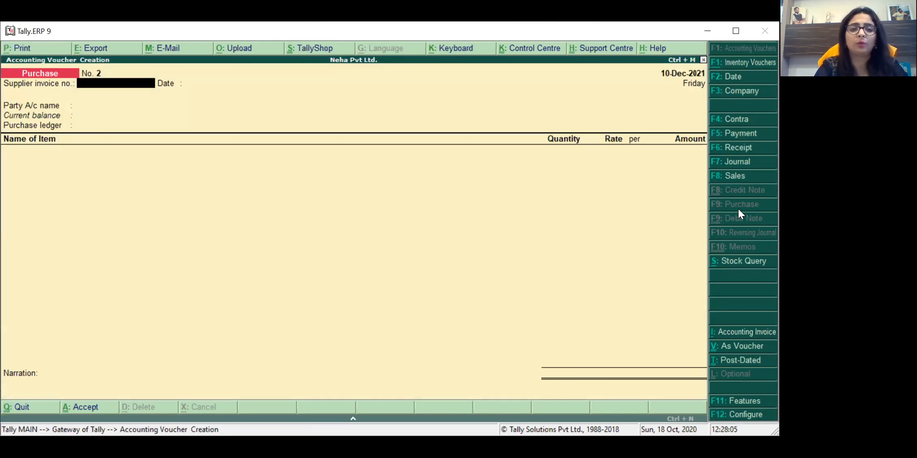
{"action": "key", "text": "ctrl+v"}
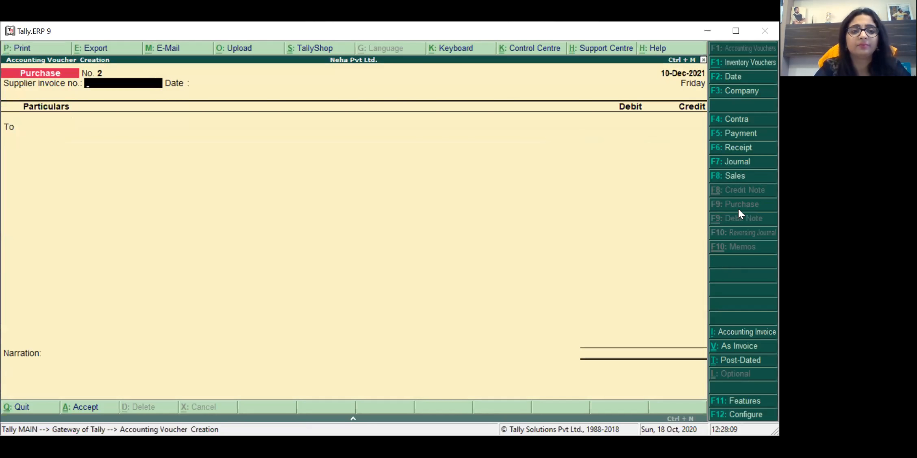
{"action": "type", "text": "2"}
{"action": "key", "text": "Return"}
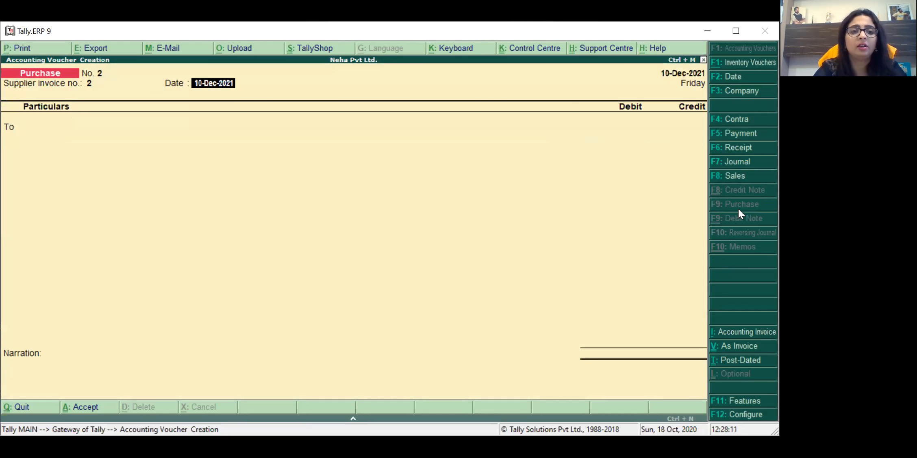
{"action": "key", "text": "Return"}
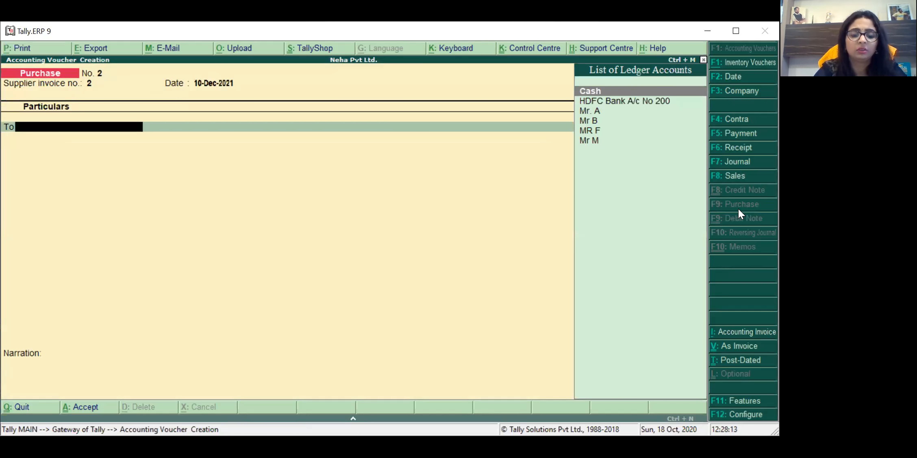
Step: Create the supplier's party ledger under Sundry Creditors, state Maharashtra, as the credited party
{"action": "key", "text": "alt+c"}
{"action": "type", "text": "R R"}
{"action": "key", "text": "BackSpace"}
{"action": "key", "text": "BackSpace"}
{"action": "type", "text": "M"}
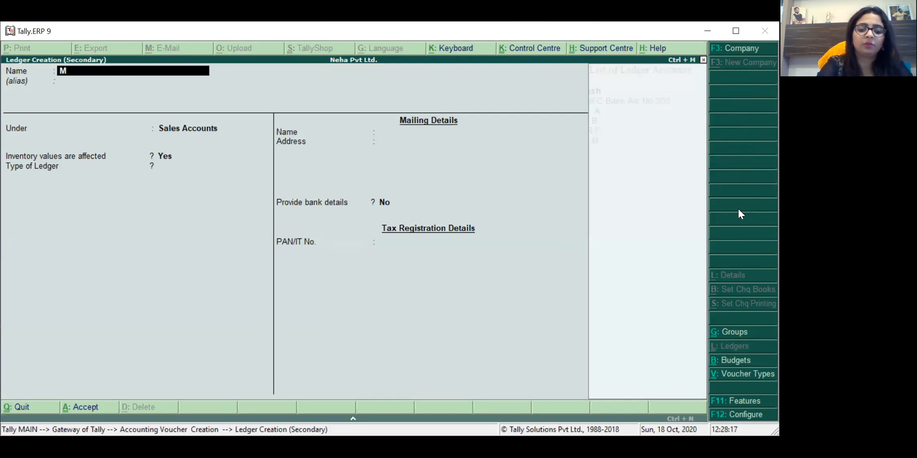
{"action": "type", "text": "R RAM"}
{"action": "key", "text": "Return"}
{"action": "key", "text": "Return"}
{"action": "type", "text": "Sun"}
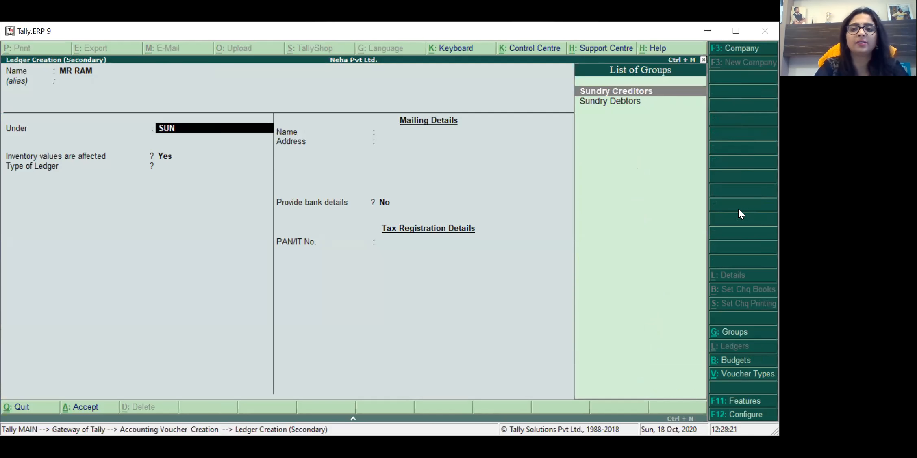
{"action": "key", "text": "Return"}
{"action": "key", "text": "Return"}
{"action": "key", "text": "Return"}
{"action": "key", "text": "Return"}
{"action": "key", "text": "Return"}
{"action": "key", "text": "Return"}
{"action": "key", "text": "Return"}
{"action": "key", "text": "Return"}
{"action": "key", "text": "Return"}
{"action": "key", "text": "Return"}
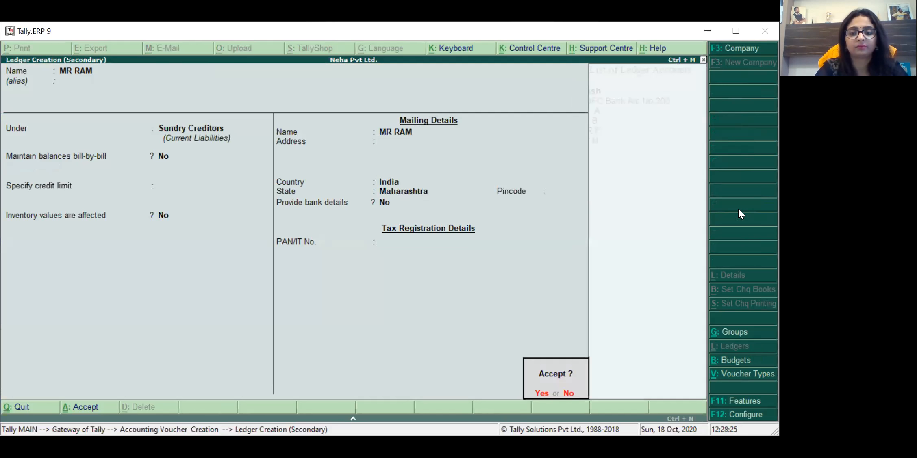
{"action": "key", "text": "Return"}
{"action": "key", "text": "Return"}
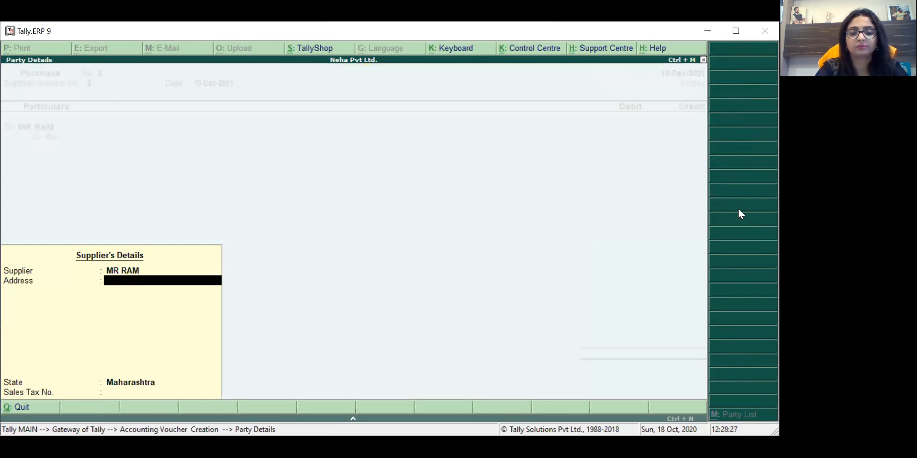
{"action": "key", "text": "Return"}
{"action": "key", "text": "Return"}
{"action": "key", "text": "Return"}
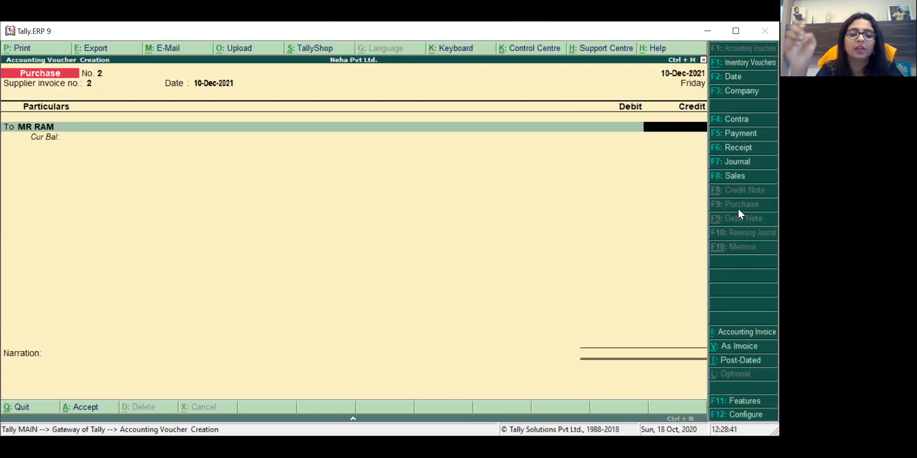
Step: Credit the supplier 29,000 on the voucher
{"action": "type", "text": "29000"}
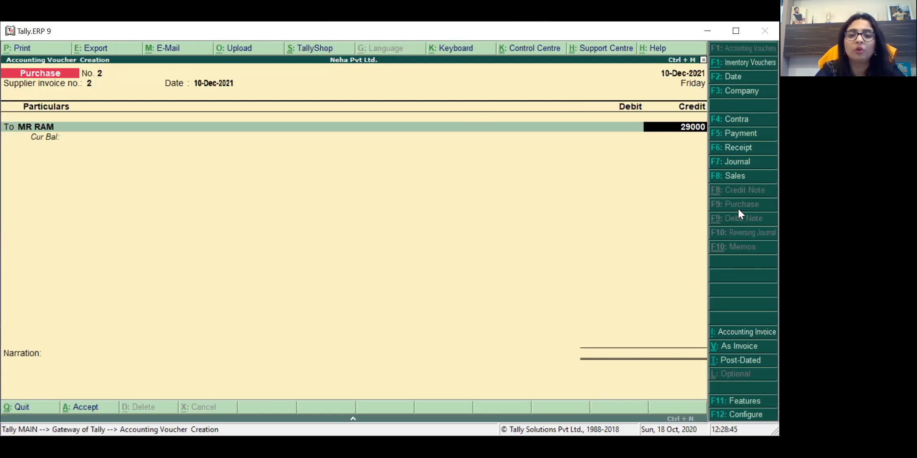
{"action": "key", "text": "Return"}
{"action": "key", "text": "Return"}
{"action": "key", "text": "Escape"}
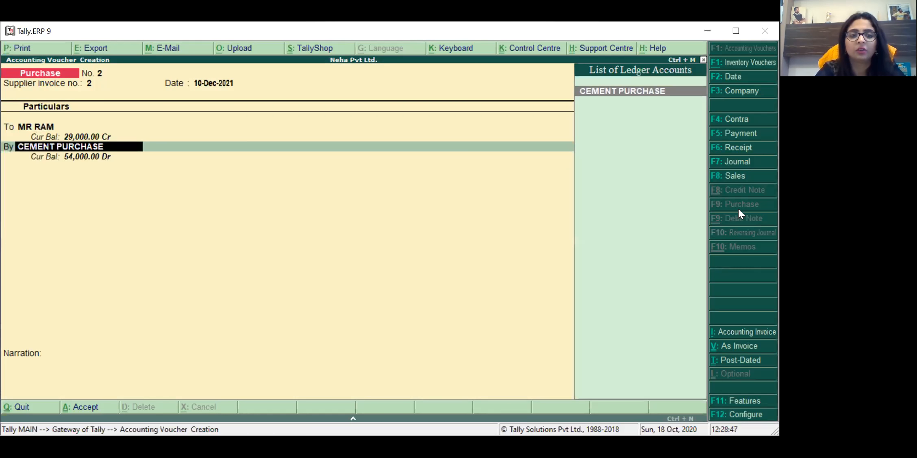
Step: Create ledger COMP PURCHASED under Purchase Accounts and debit it 25,000
{"action": "key", "text": "alt+c"}
{"action": "type", "text": "CO"}
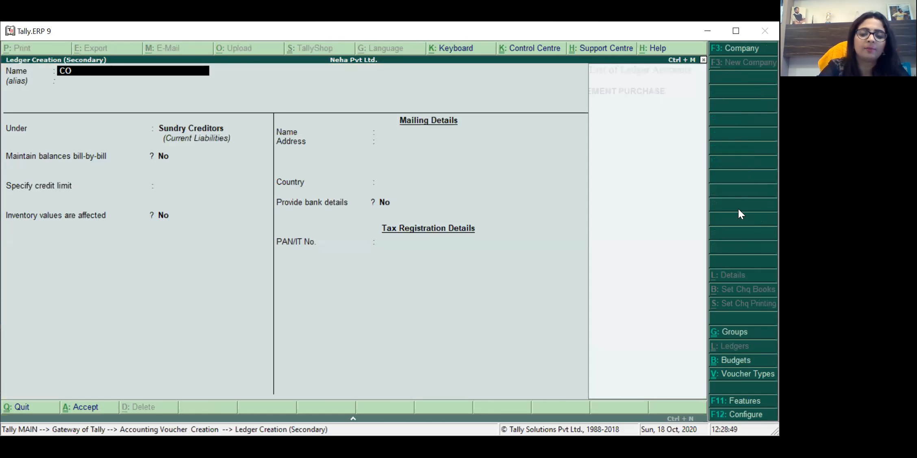
{"action": "type", "text": "MP PURCHASED"}
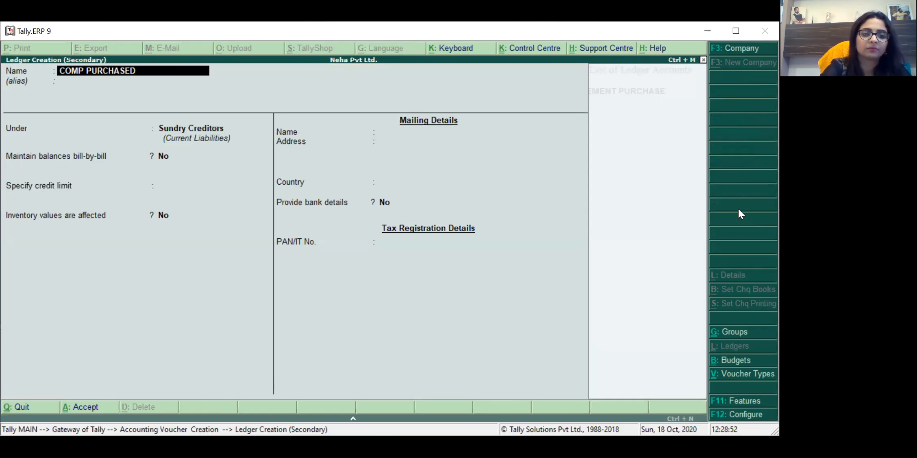
{"action": "key", "text": "Return"}
{"action": "key", "text": "Return"}
{"action": "type", "text": "S"}
{"action": "key", "text": "BackSpace"}
{"action": "type", "text": "PURCHASED"}
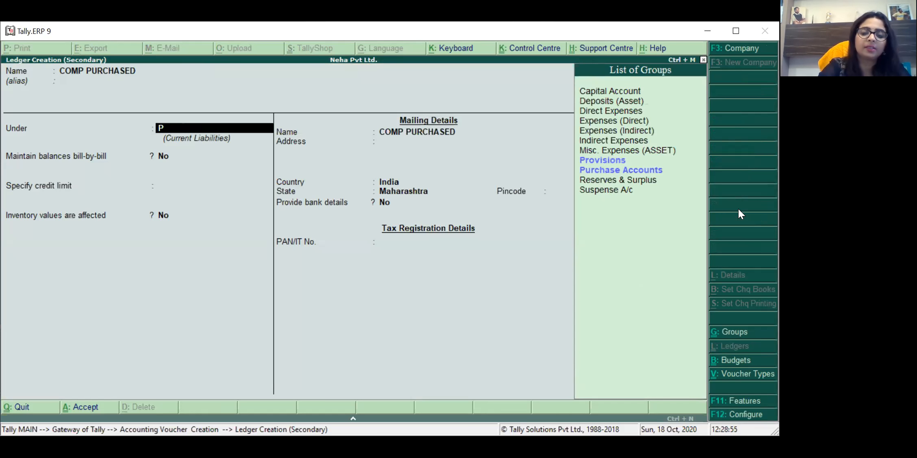
{"action": "key", "text": "Return"}
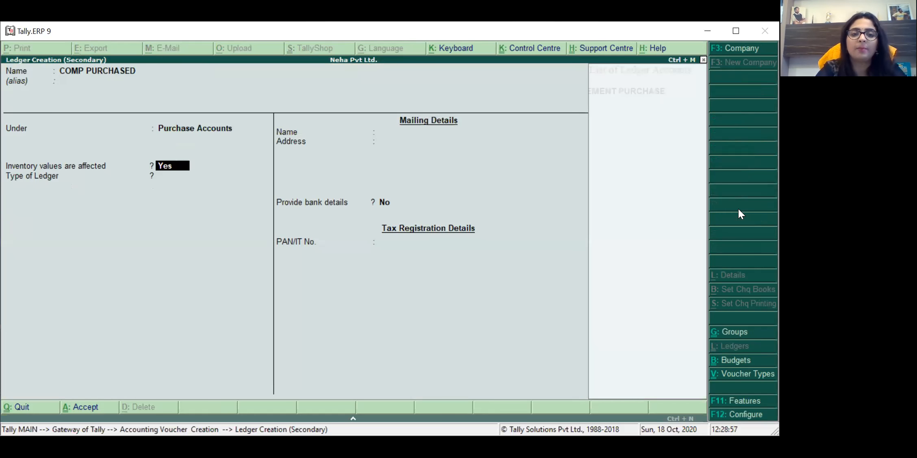
{"action": "key", "text": "Return"}
{"action": "key", "text": "Return"}
{"action": "key", "text": "Return"}
{"action": "key", "text": "Return"}
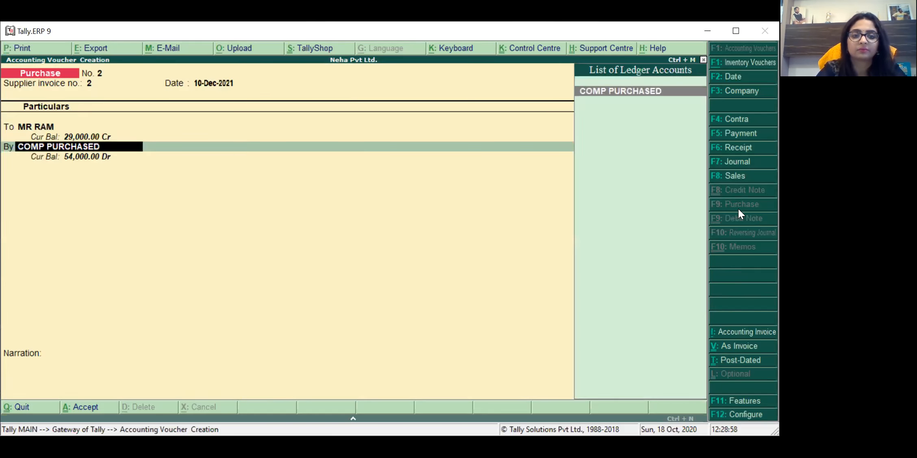
{"action": "key", "text": "Return"}
{"action": "key", "text": "Return"}
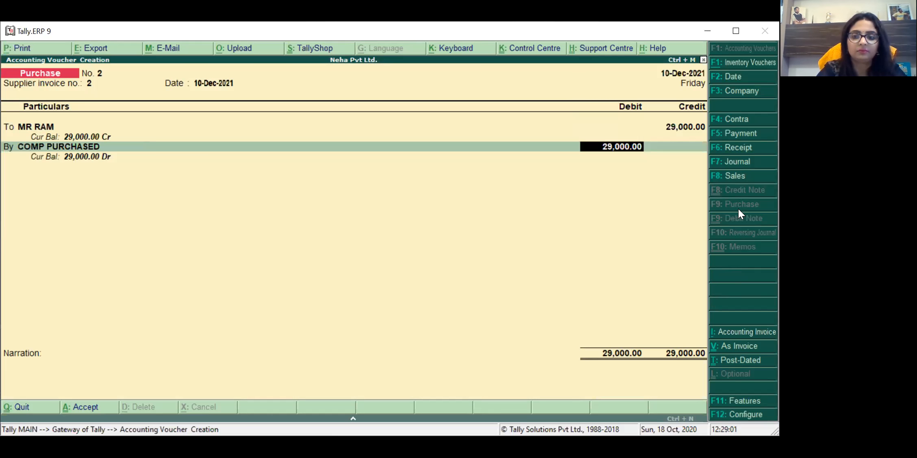
{"action": "type", "text": "25"}
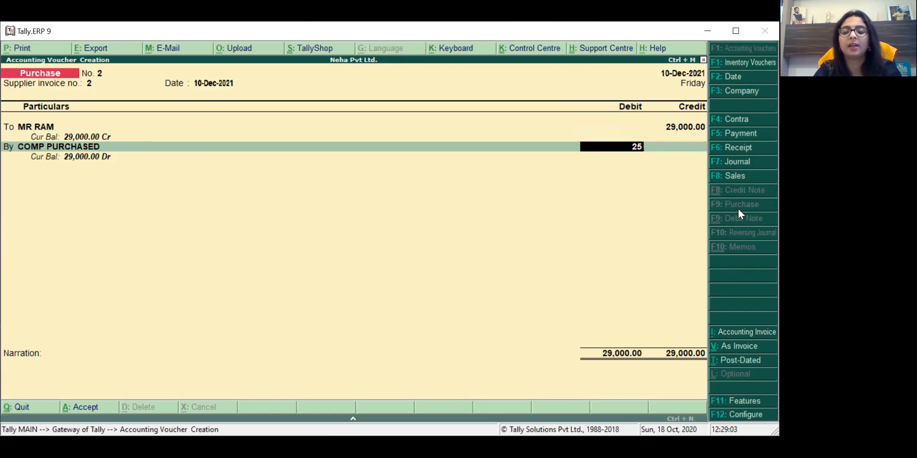
{"action": "type", "text": "000"}
{"action": "key", "text": "Return"}
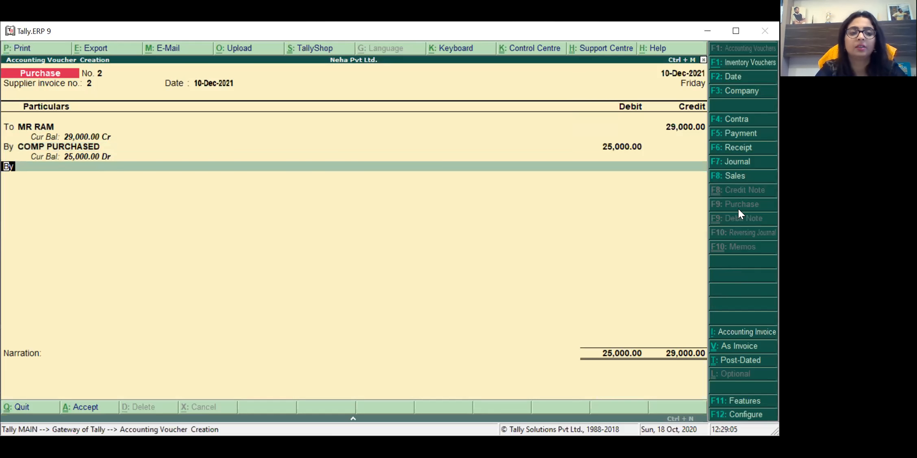
Step: Create ledger CGST under Duties & Taxes and debit it 2,000 instead of the suggested 4,000
{"action": "key", "text": "alt+c"}
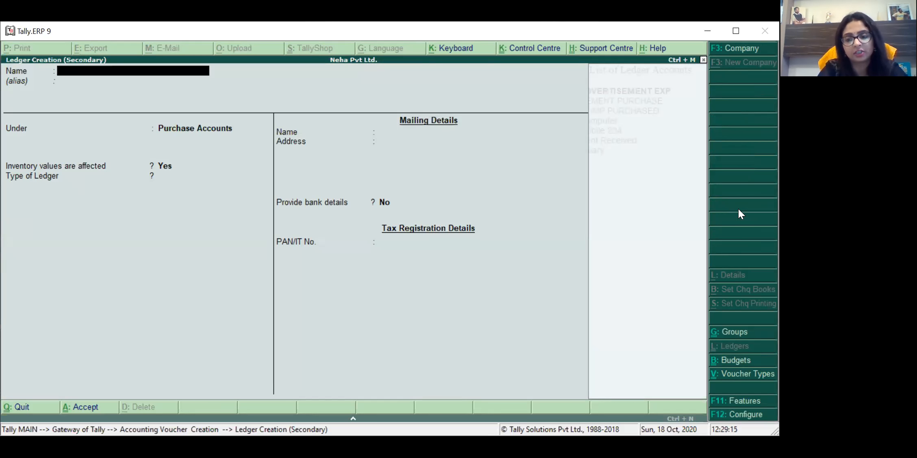
{"action": "type", "text": "CGST"}
{"action": "key", "text": "Return"}
{"action": "key", "text": "Return"}
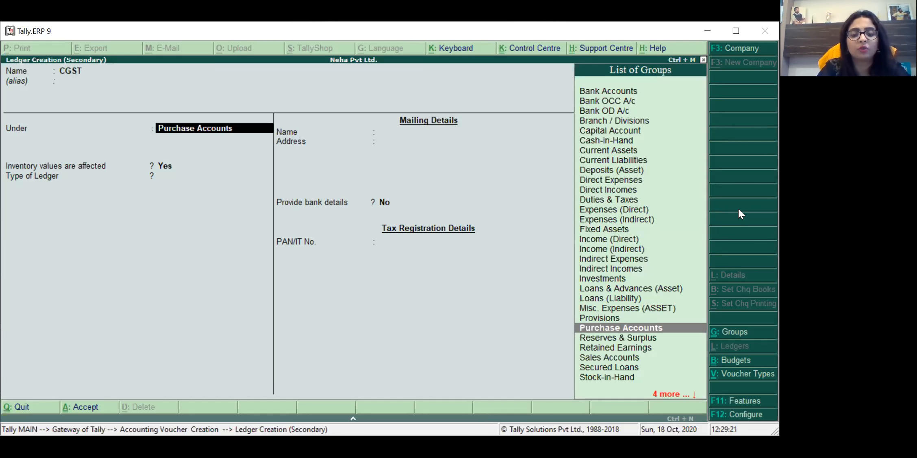
{"action": "type", "text": "DU"}
{"action": "key", "text": "Return"}
{"action": "key", "text": "Return"}
{"action": "key", "text": "Return"}
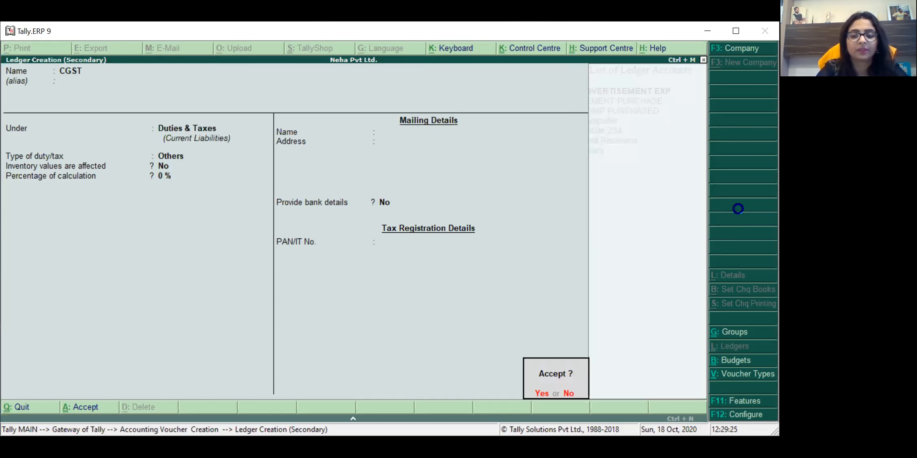
{"action": "key", "text": "Return"}
{"action": "key", "text": "BackSpace"}
{"action": "type", "text": "2000"}
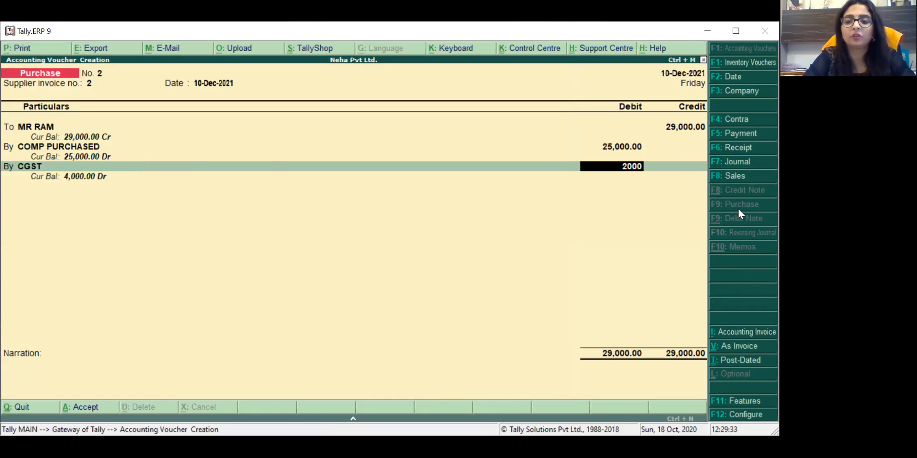
{"action": "key", "text": "Return"}
{"action": "key", "text": "Return"}
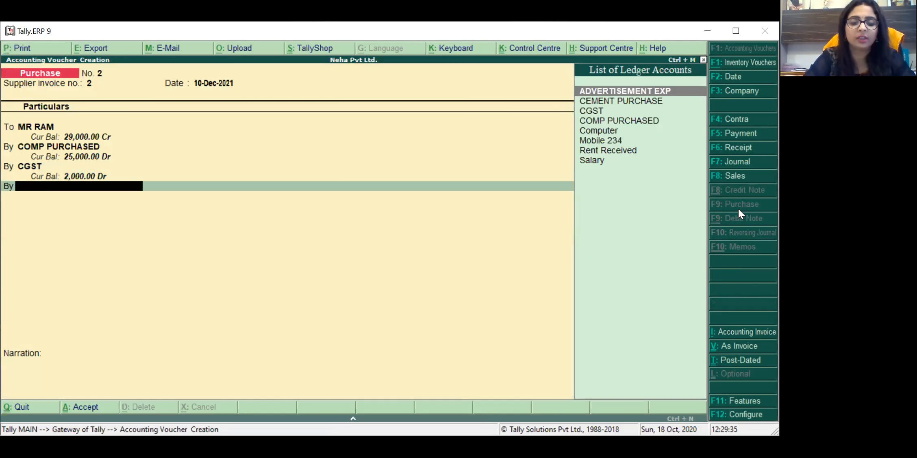
Step: Create an SGST ledger under Duties & Taxes and debit it 2,000, balancing the voucher at 29,000
{"action": "key", "text": "alt+c"}
{"action": "type", "text": "SGS"}
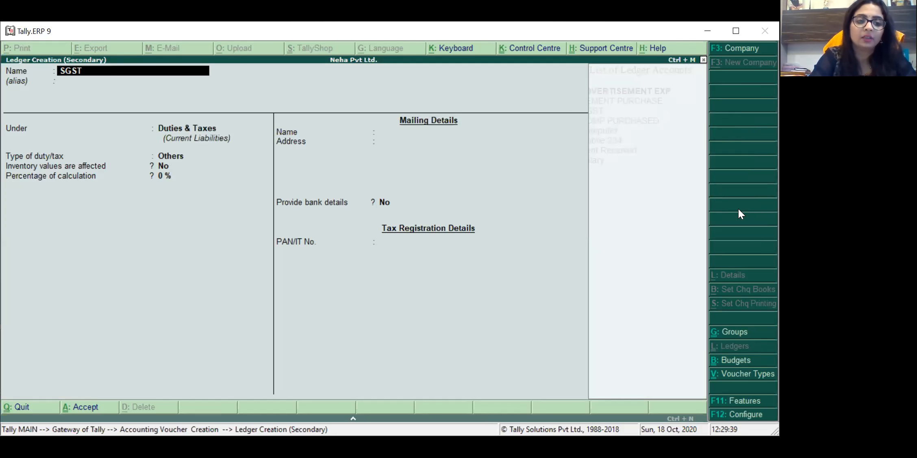
{"action": "type", "text": "T"}
{"action": "key", "text": "Return"}
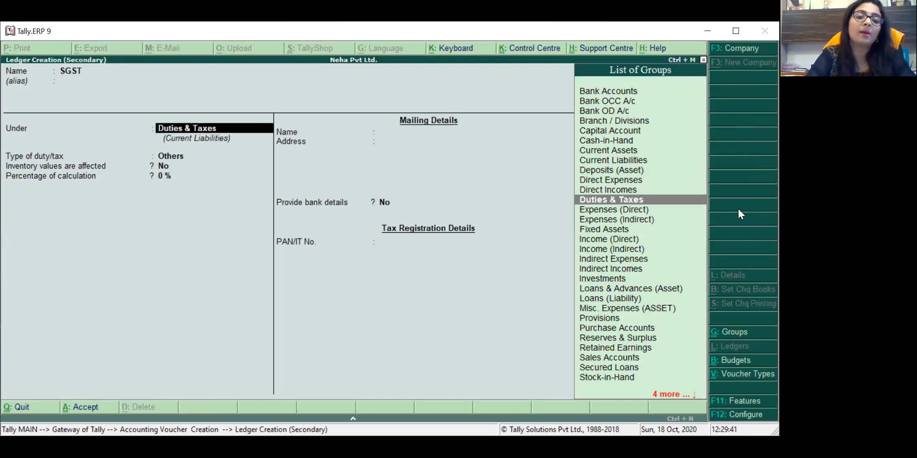
{"action": "key", "text": "Return"}
{"action": "key", "text": "Return"}
{"action": "key", "text": "Return"}
{"action": "key", "text": "Return"}
{"action": "key", "text": "Return"}
{"action": "key", "text": "Return"}
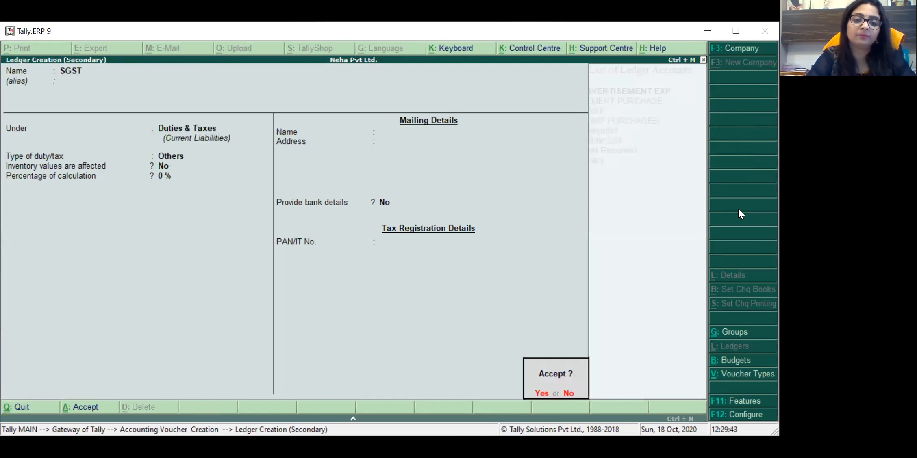
{"action": "key", "text": "Return"}
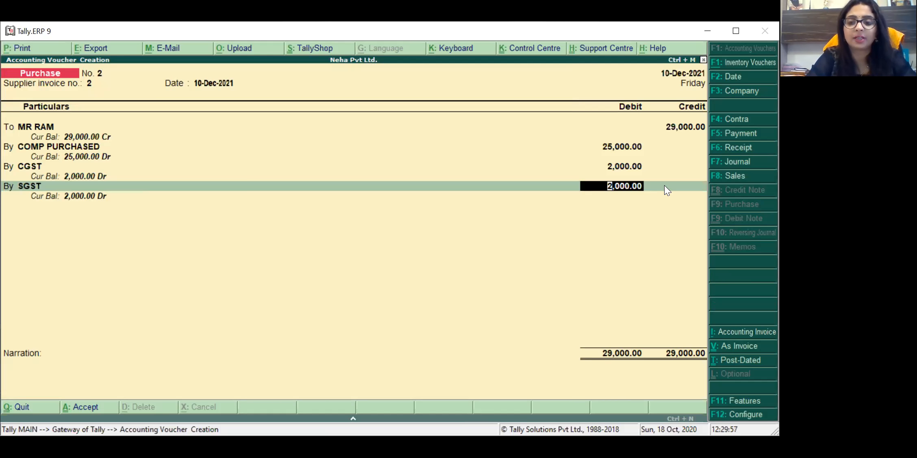
{"action": "key", "text": "Return"}
Step: Add the narration 'BEING COMP PURCHASED', save the purchase voucher, and switch to Sales entry
{"action": "type", "text": "BEIN"}
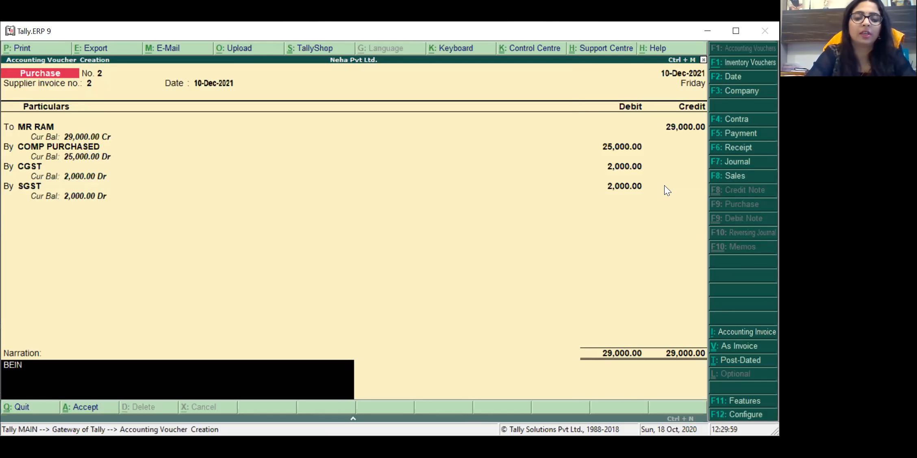
{"action": "type", "text": "G COMP"}
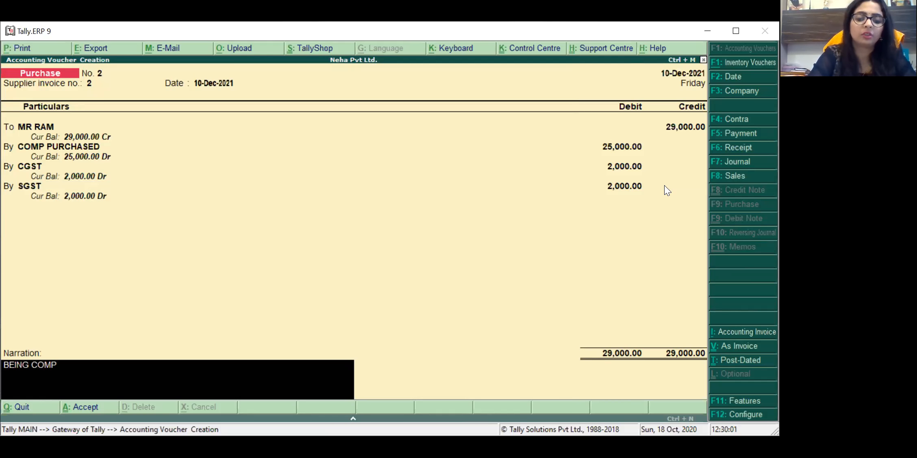
{"action": "type", "text": " PURCHASED]"}
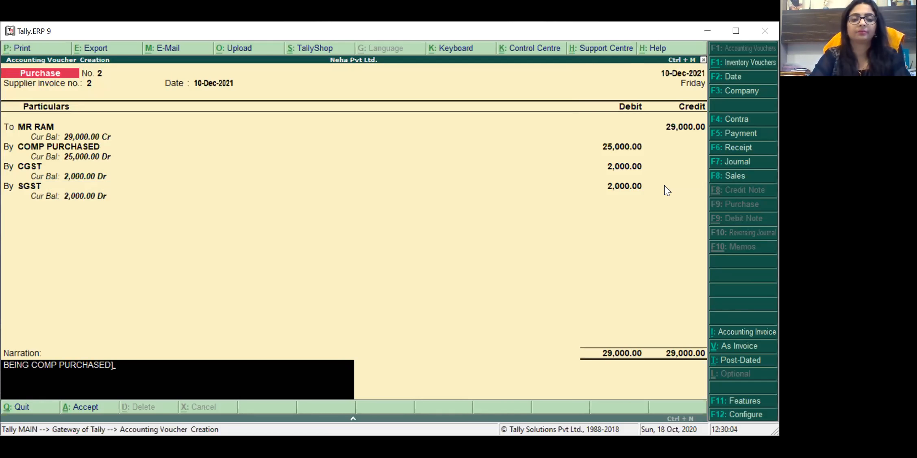
{"action": "key", "text": "BackSpace"}
{"action": "key", "text": "Return"}
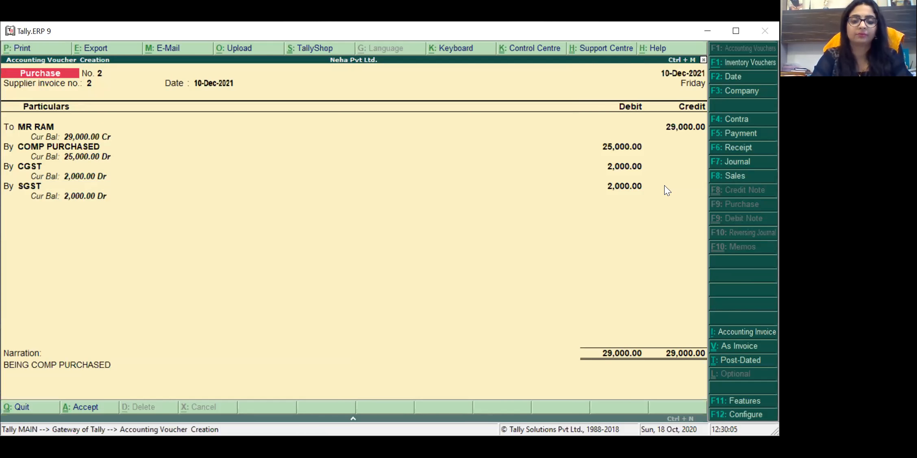
{"action": "key", "text": "Return"}
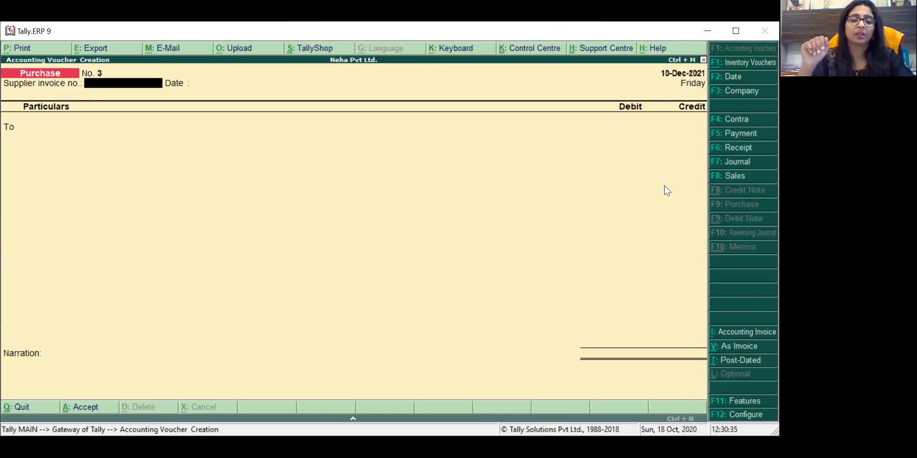
{"action": "left_click", "coordinate": [734, 176]}
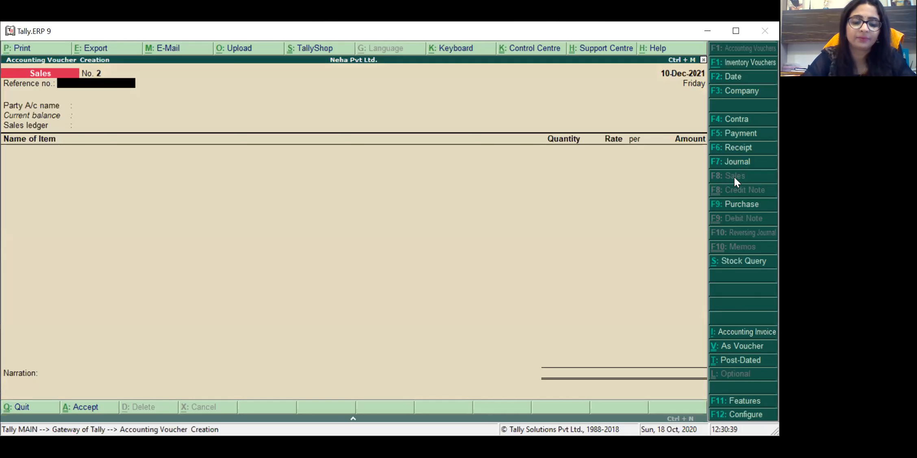
Step: Switch Sales voucher No. 2 to accounting voucher mode and move to the party line
{"action": "key", "text": "ctrl+v"}
{"action": "key", "text": "Return"}
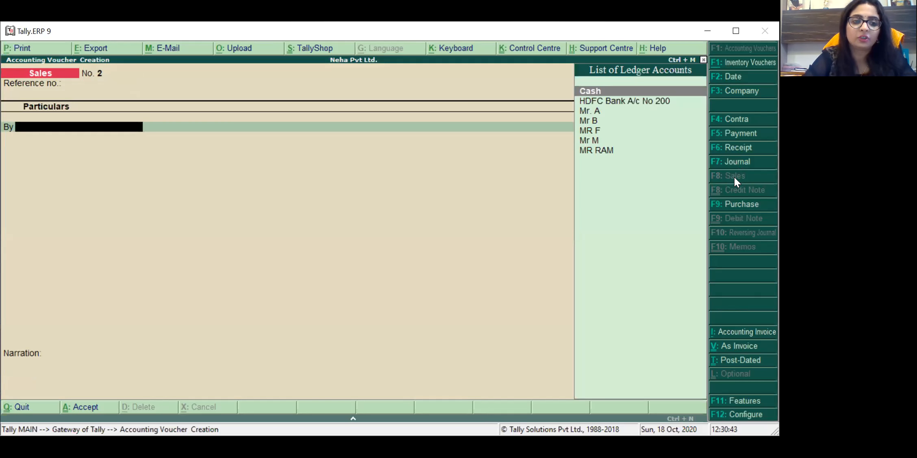
{"action": "key", "text": "Down"}
{"action": "key", "text": "Down"}
Step: Create a new customer ledger under Sundry Debtors as the voucher's debited party
{"action": "key", "text": "alt+c"}
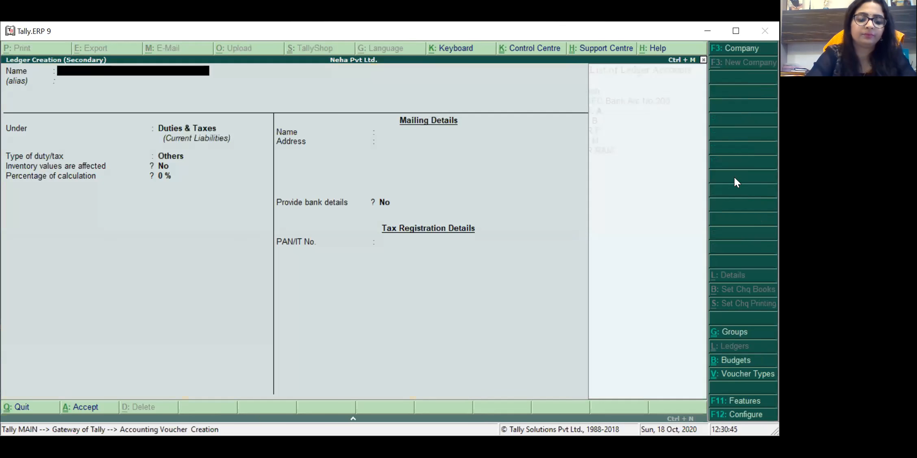
{"action": "type", "text": "MR SHY"}
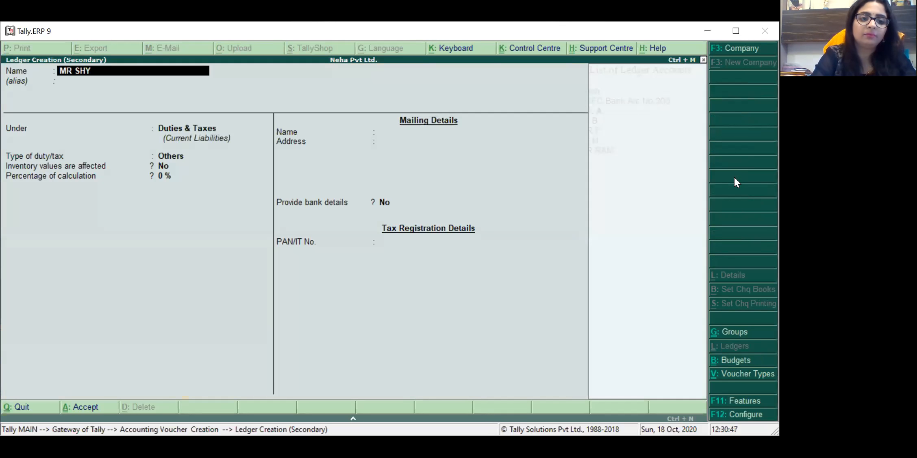
{"action": "type", "text": "AM"}
{"action": "key", "text": "Return"}
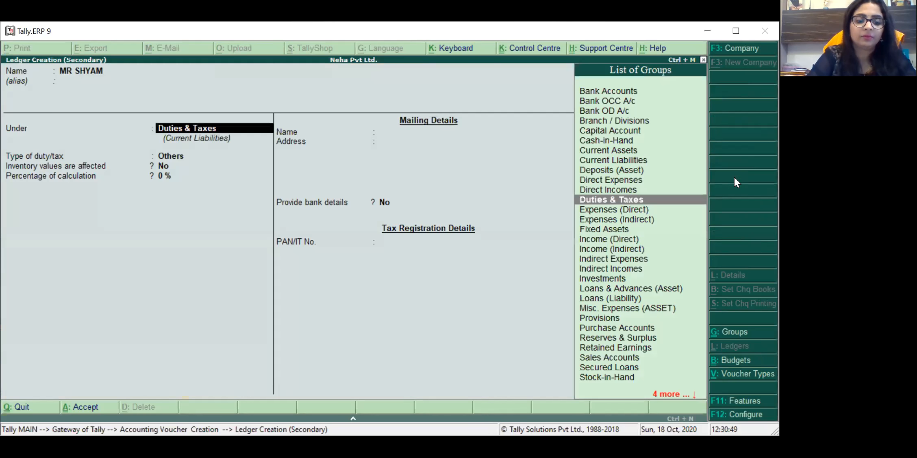
{"action": "type", "text": "SUN"}
{"action": "key", "text": "Down"}
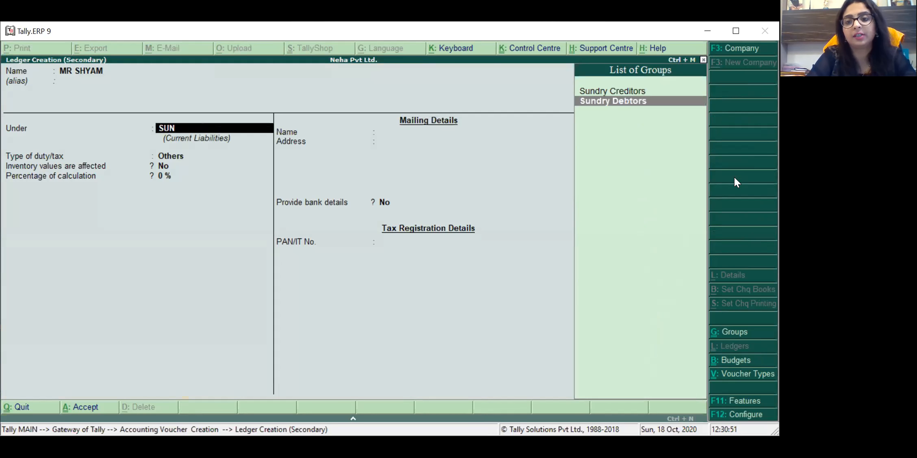
{"action": "key", "text": "Return"}
{"action": "key", "text": "Return"}
{"action": "key", "text": "Return"}
{"action": "key", "text": "Return"}
{"action": "key", "text": "Return"}
{"action": "key", "text": "Return"}
{"action": "key", "text": "Return"}
{"action": "key", "text": "Return"}
{"action": "key", "text": "Return"}
{"action": "key", "text": "Return"}
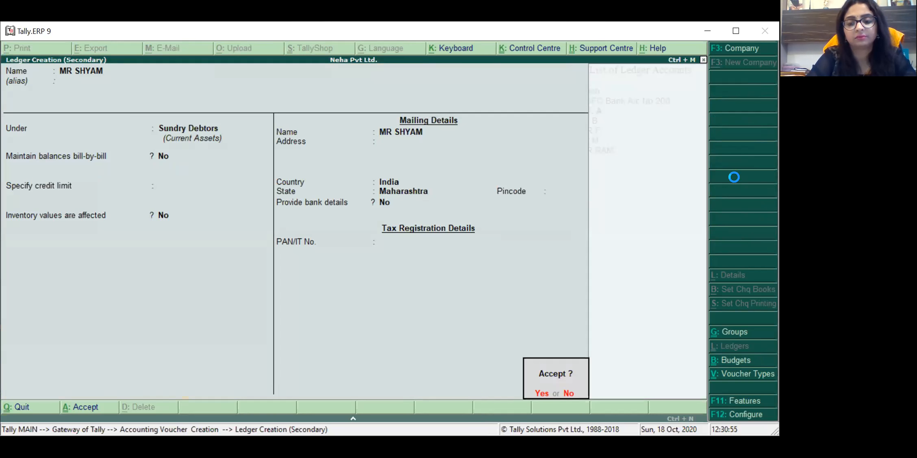
{"action": "key", "text": "Return"}
{"action": "key", "text": "Return"}
{"action": "key", "text": "Return"}
{"action": "key", "text": "Return"}
{"action": "key", "text": "Return"}
{"action": "key", "text": "Return"}
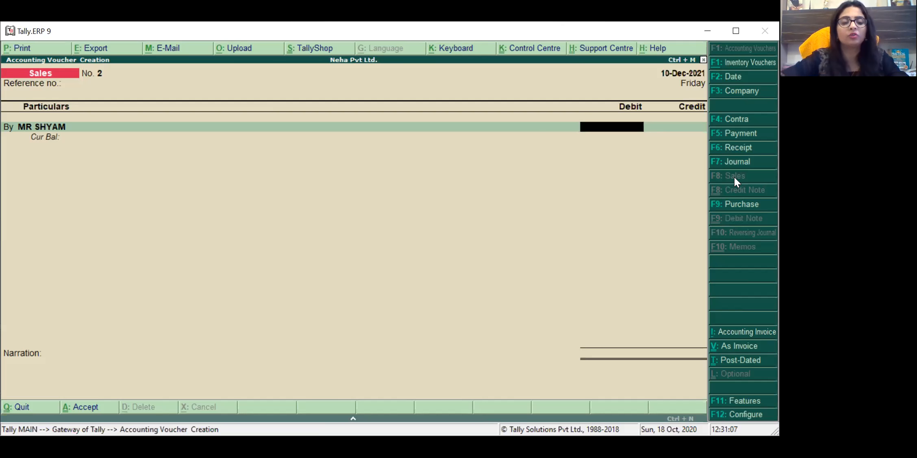
Step: Debit the customer 35,000 and credit 30,000 to a new COMPUTER SALES ledger under Sales Accounts
{"action": "type", "text": "35000"}
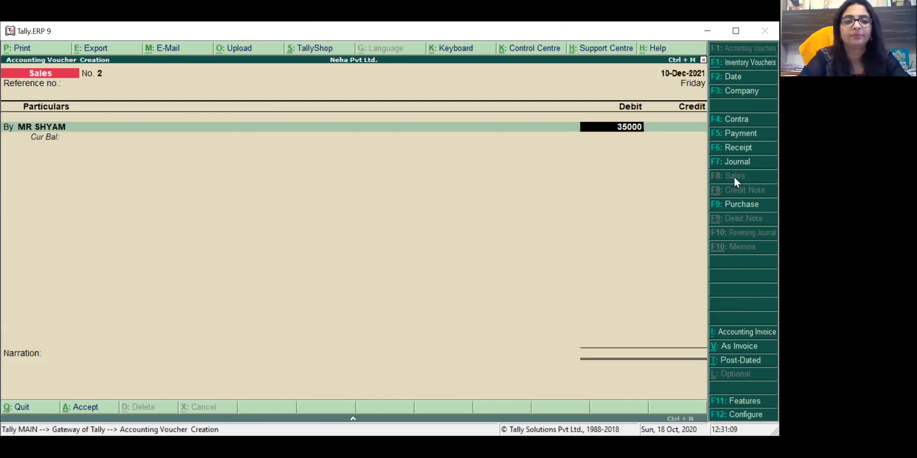
{"action": "key", "text": "Return"}
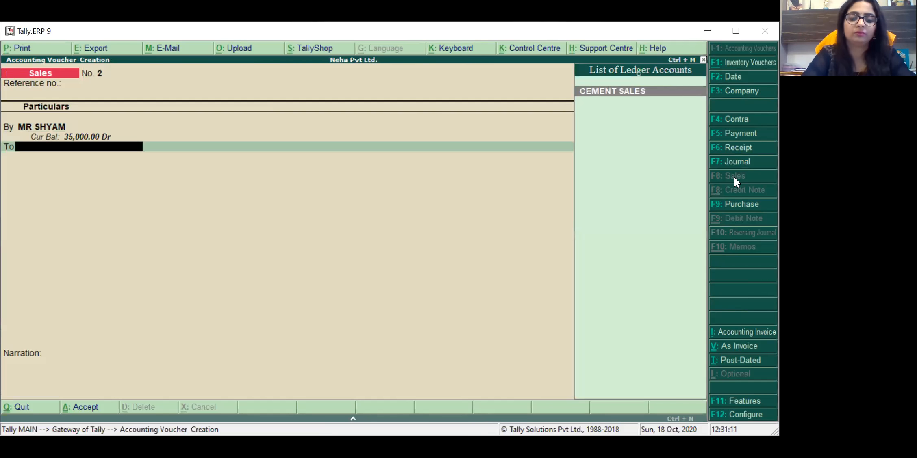
{"action": "key", "text": "alt+c"}
{"action": "type", "text": "COMPUTER SALES"}
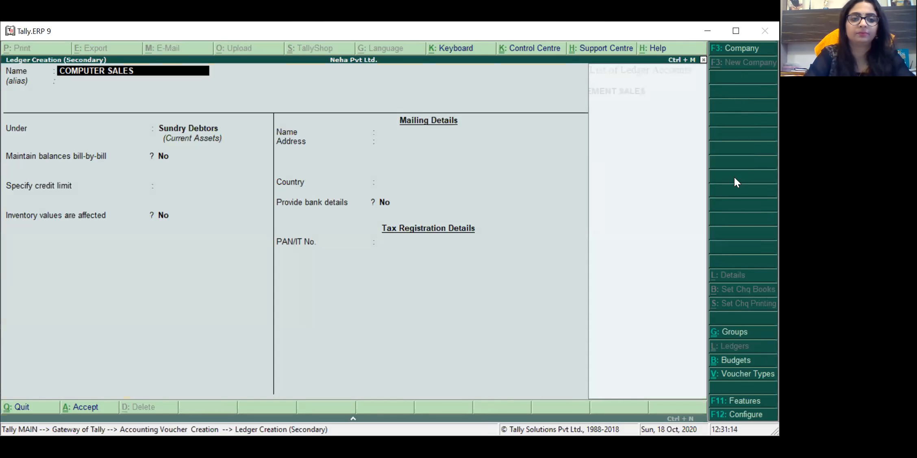
{"action": "key", "text": "Return"}
{"action": "type", "text": "SALES"}
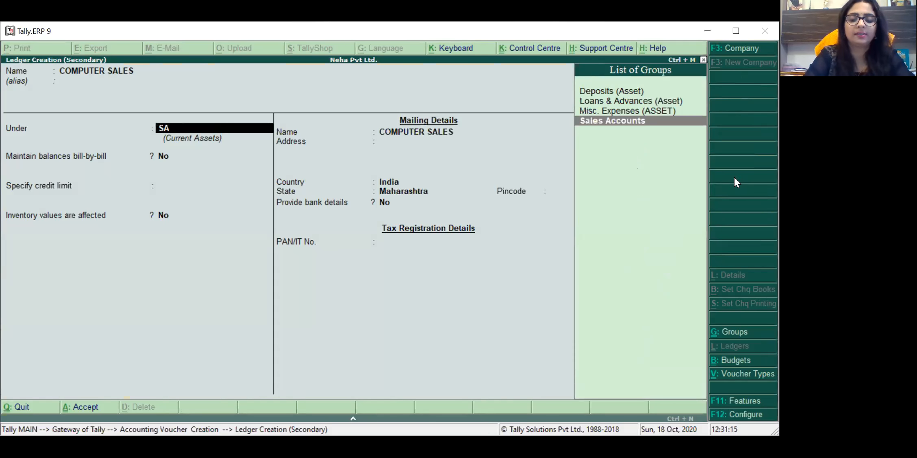
{"action": "key", "text": "Return"}
{"action": "key", "text": "Return"}
{"action": "key", "text": "Return"}
{"action": "key", "text": "Return"}
{"action": "key", "text": "Return"}
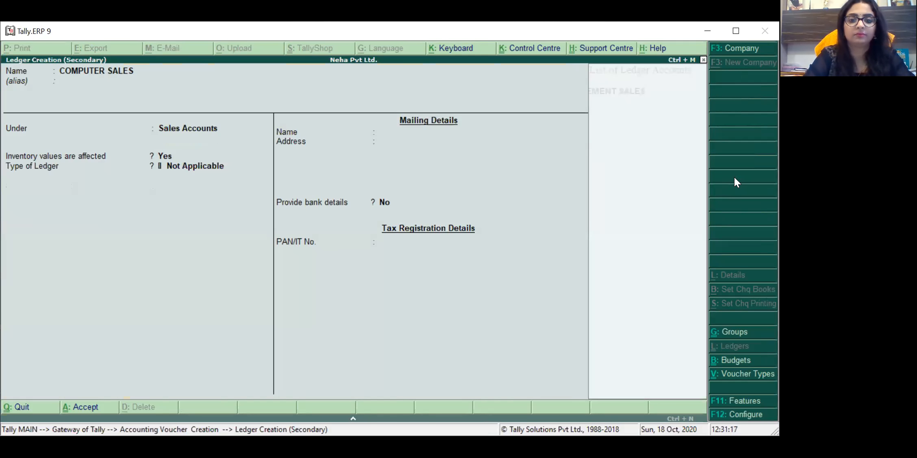
{"action": "key", "text": "Return"}
{"action": "key", "text": "Return"}
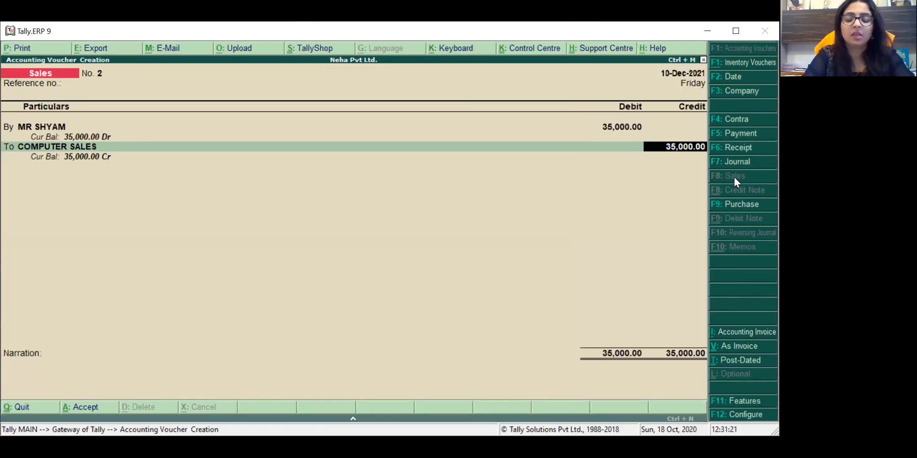
{"action": "type", "text": "30000"}
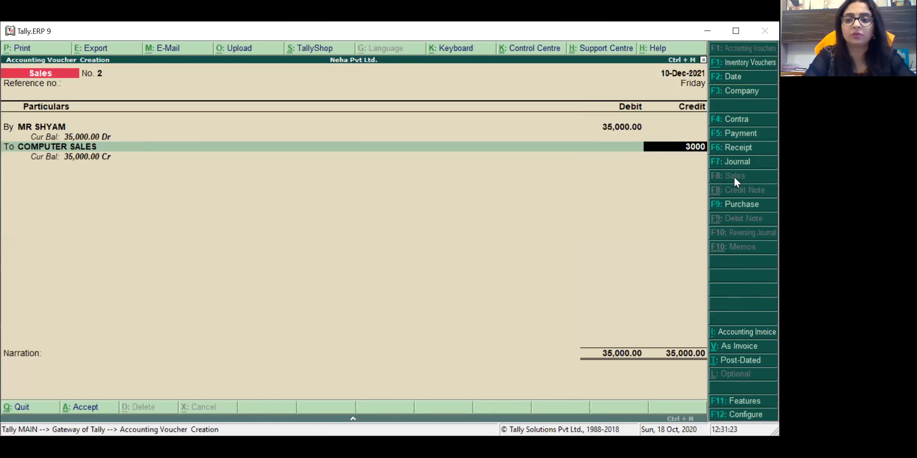
{"action": "key", "text": "Return"}
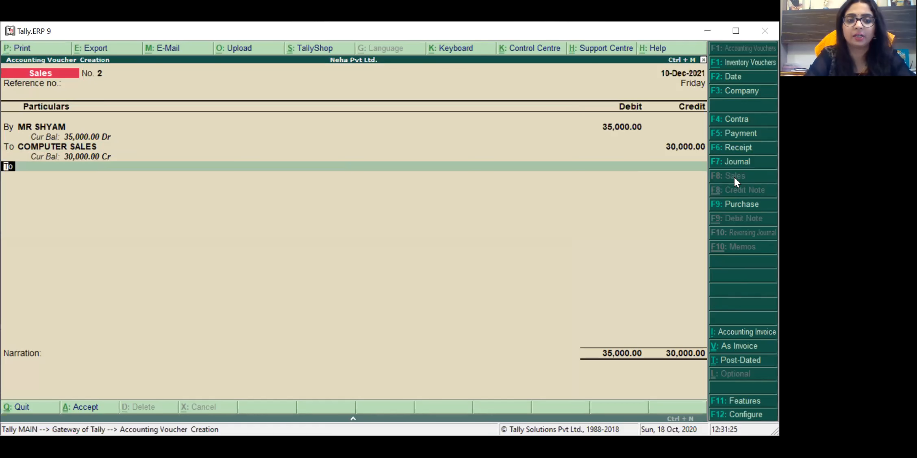
Step: Add a CGST credit line of 2,500
{"action": "key", "text": "Return"}
{"action": "type", "text": "cgs"}
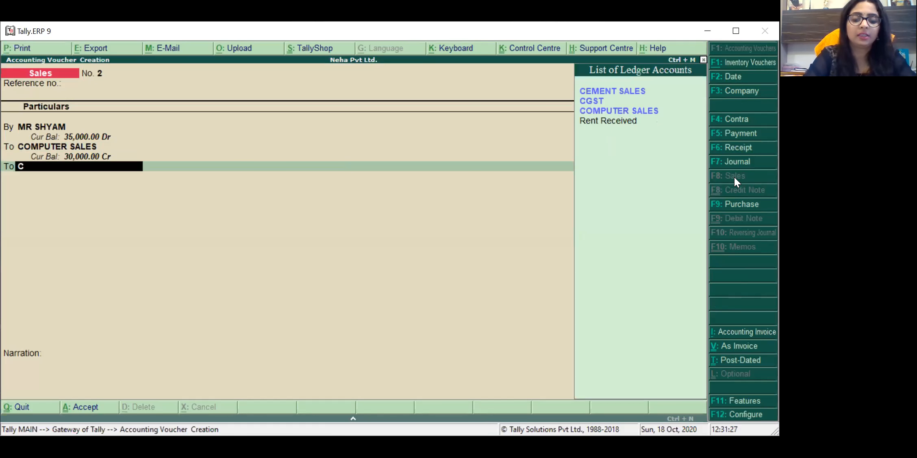
{"action": "key", "text": "Return"}
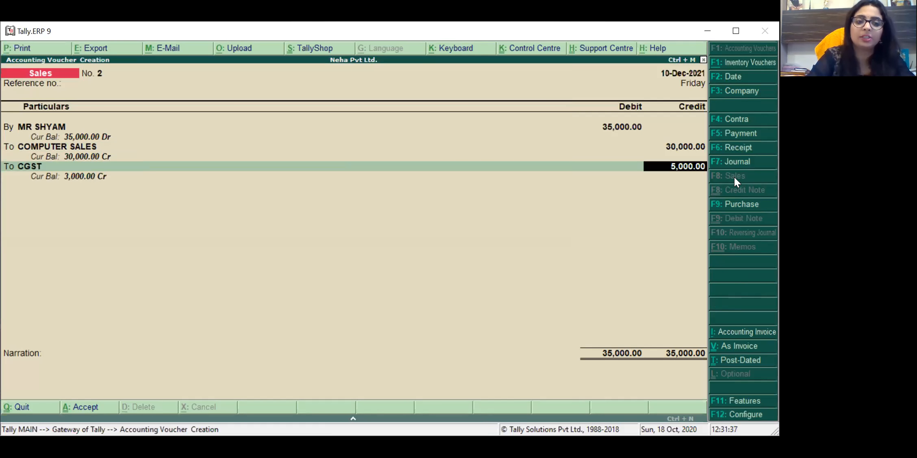
{"action": "type", "text": "2"}
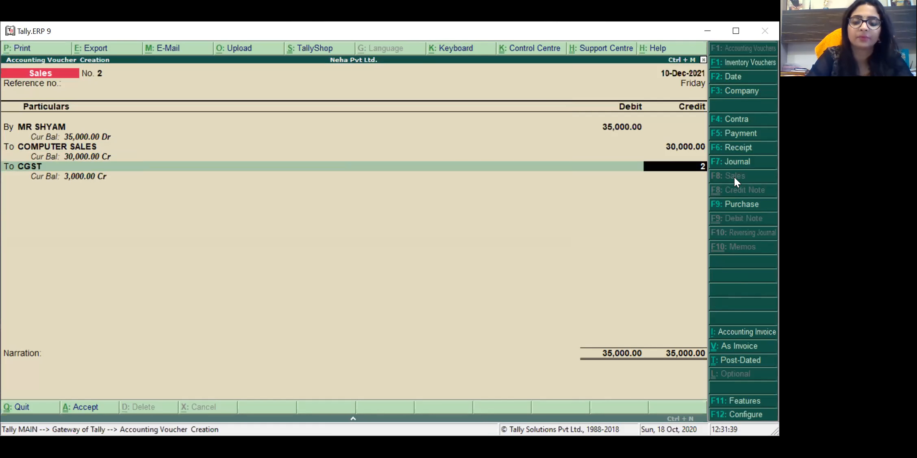
{"action": "type", "text": ",500"}
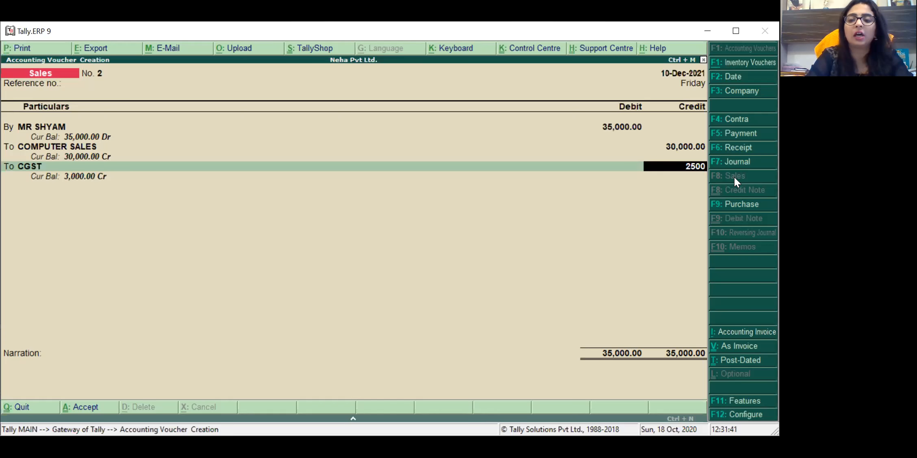
{"action": "key", "text": "Return"}
Step: Select the SGST ledger for the next credit line
{"action": "type", "text": "S"}
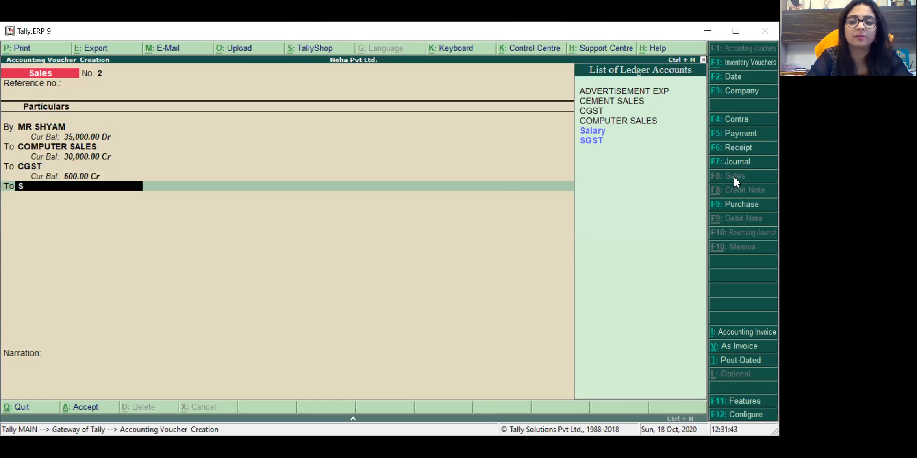
{"action": "key", "text": "Down"}
{"action": "key", "text": "Return"}
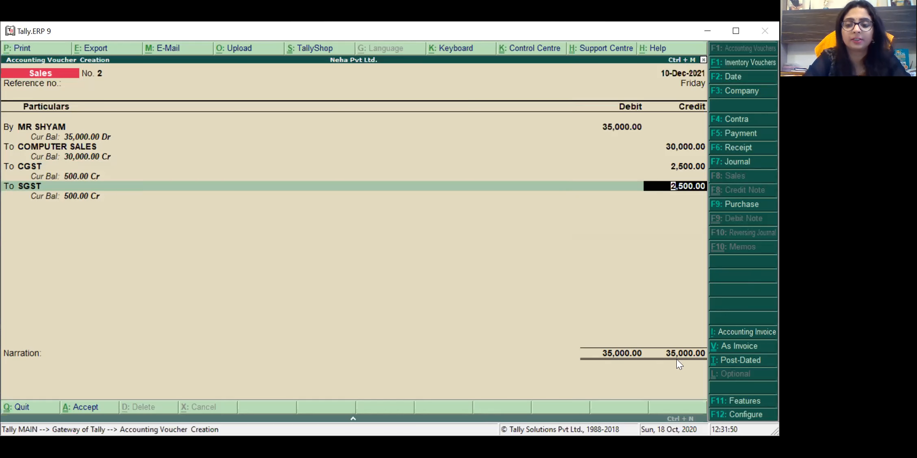
Step: Accept SGST's 2,500 credit, add narration 'BEING COMP SOLD', and save the sales voucher
{"action": "key", "text": "Return"}
{"action": "type", "text": "BEING COMP SOLD"}
{"action": "key", "text": "Return"}
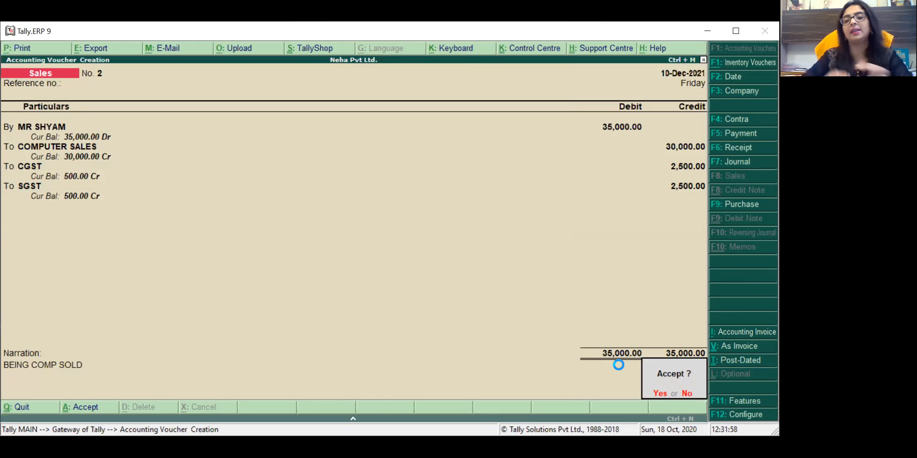
{"action": "key", "text": "Return"}
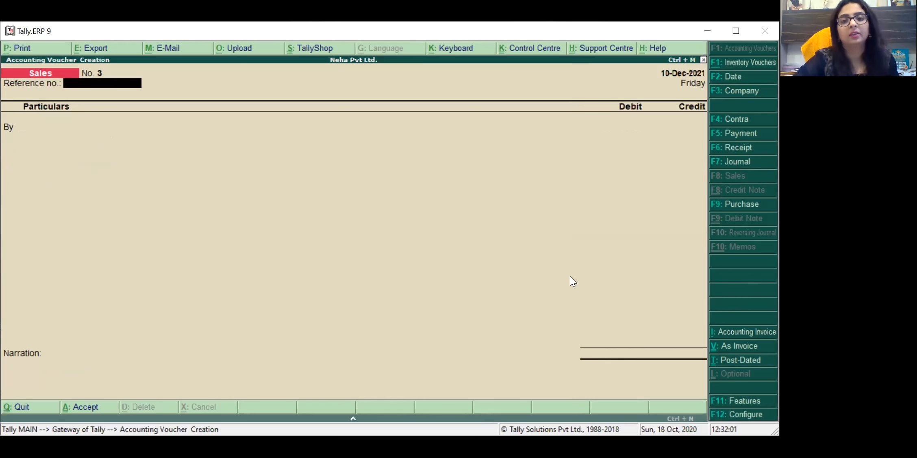
{"action": "left_click", "coordinate": [517, 52]}
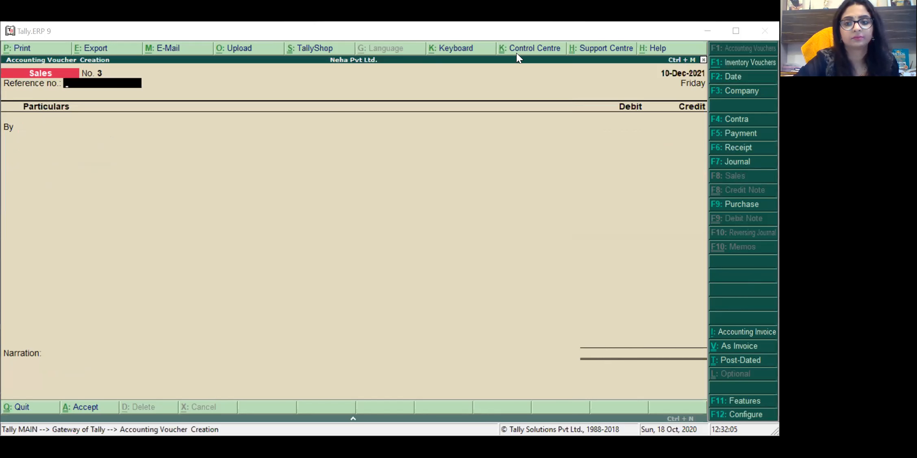
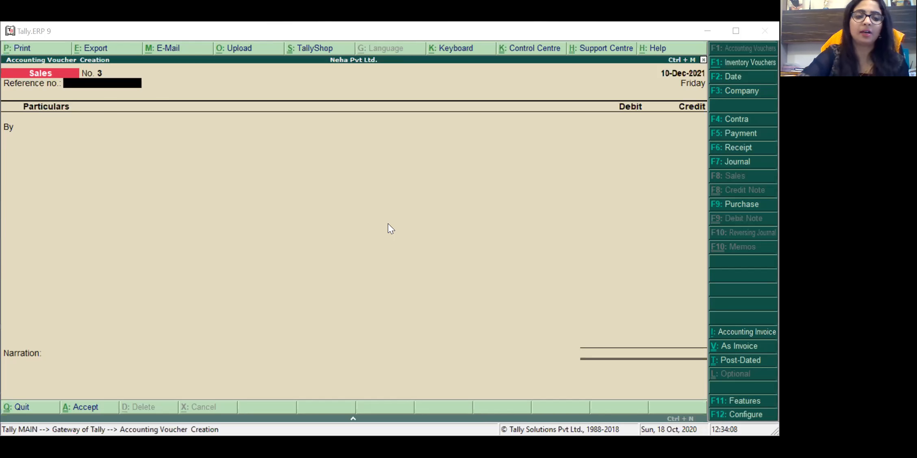
Step: Discard the blank Sales voucher without saving and go back to Gateway of Tally
{"action": "key", "text": "Return"}
{"action": "key", "text": "Escape"}
{"action": "key", "text": "Return"}
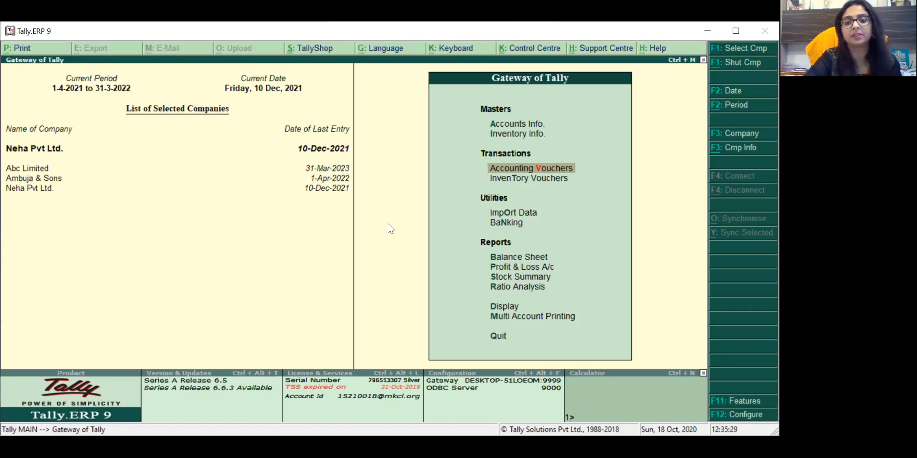
Step: Drill from the Balance Sheet through Fixed Assets into Mobile 234's 65,000 Dr monthly summary
{"action": "key", "text": "Down"}
{"action": "key", "text": "Down"}
{"action": "key", "text": "Down"}
{"action": "key", "text": "Down"}
{"action": "key", "text": "Return"}
{"action": "key", "text": "Right"}
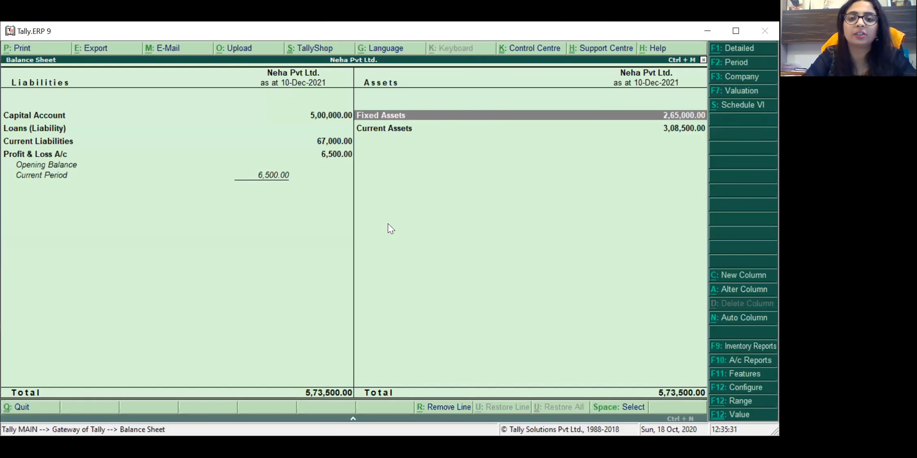
{"action": "key", "text": "Return"}
{"action": "key", "text": "Down"}
{"action": "key", "text": "Up"}
{"action": "key", "text": "Up"}
{"action": "key", "text": "Home"}
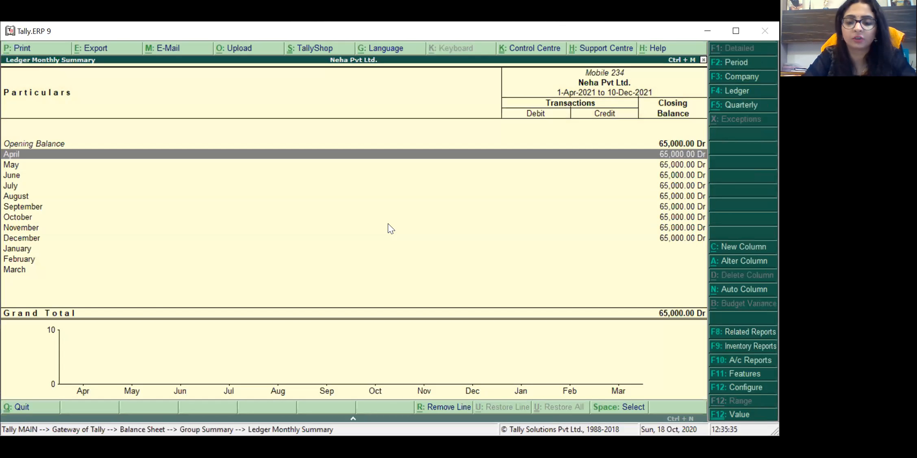
{"action": "key", "text": "ctrl+n"}
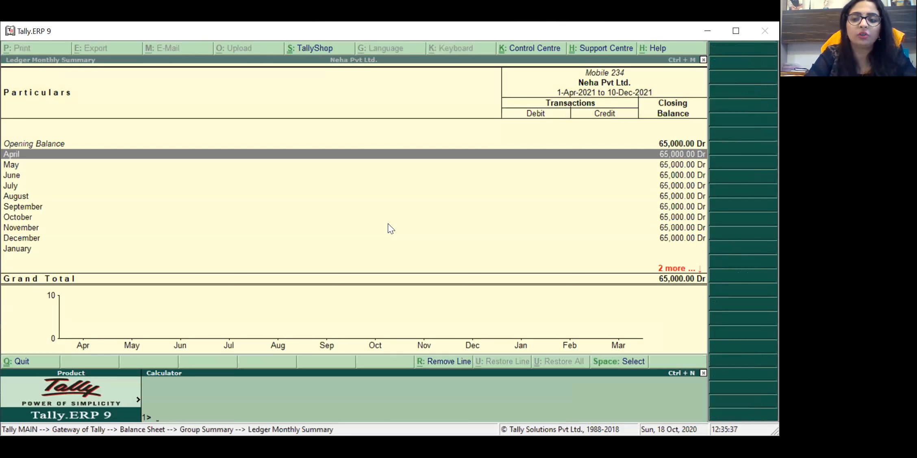
{"action": "key", "text": "ctrl+m"}
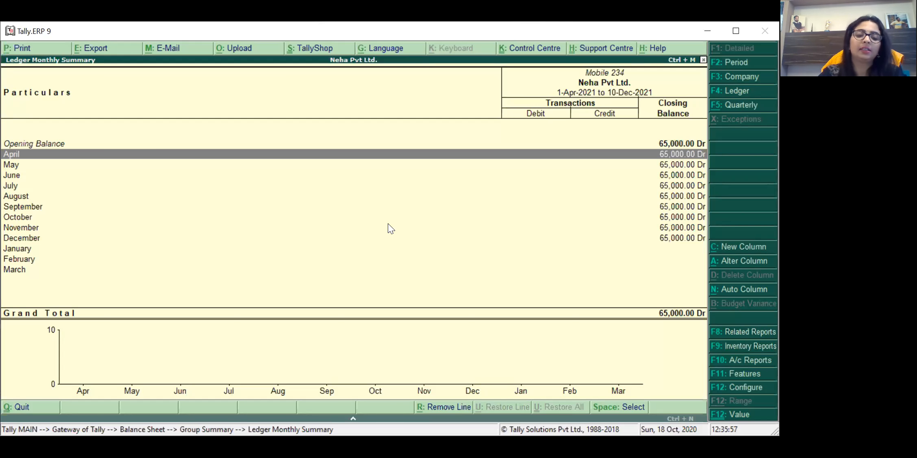
Step: Calculate 20% depreciation on 65000 (13,000) in the calculator, then back out to Gateway
{"action": "key", "text": "ctrl+n"}
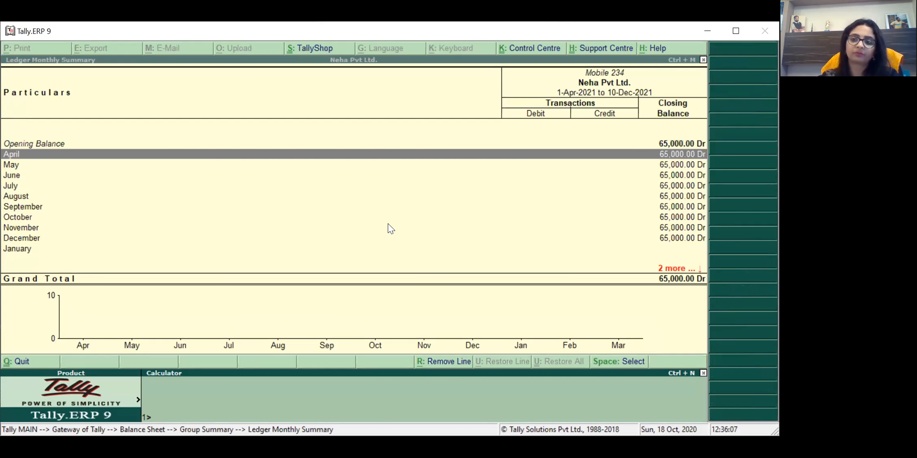
{"action": "type", "text": "65000"}
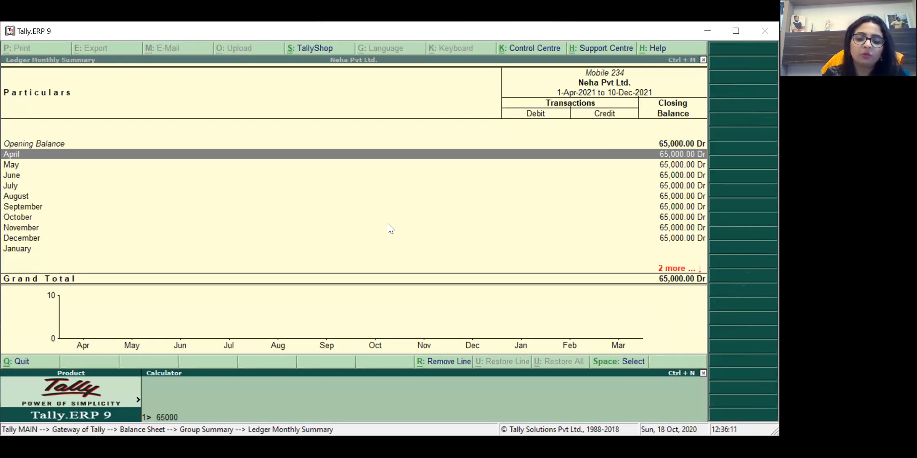
{"action": "type", "text": "*20%"}
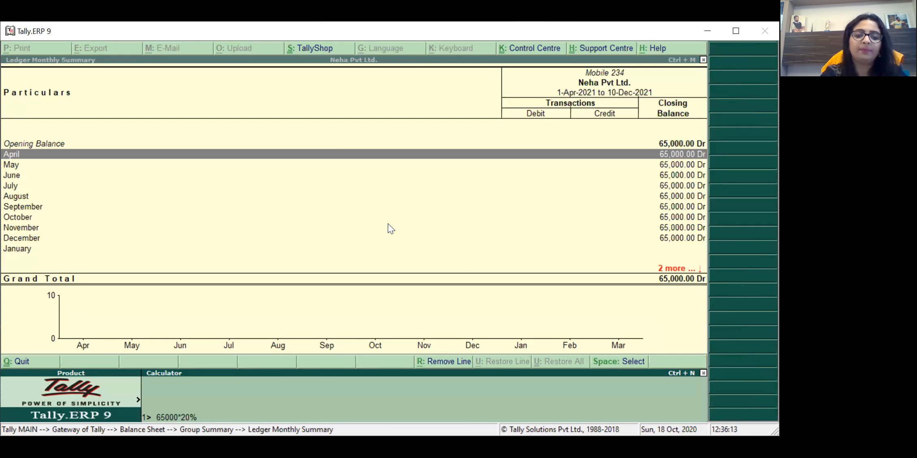
{"action": "key", "text": "Return"}
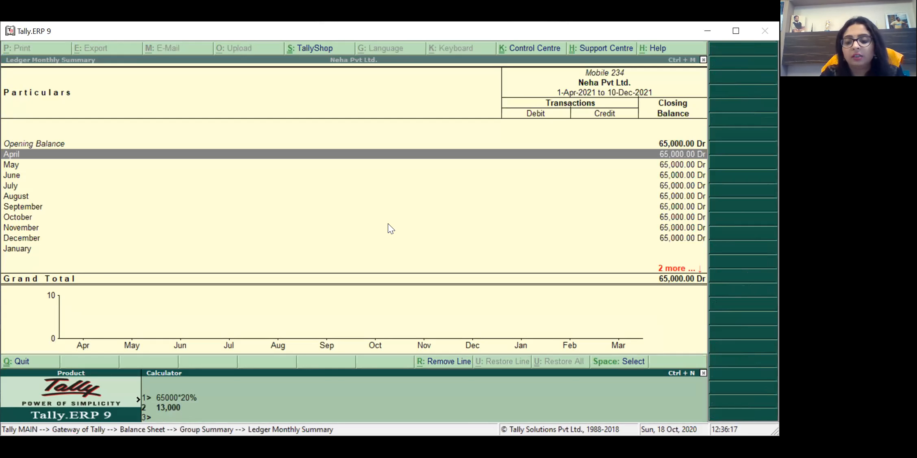
{"action": "key", "text": "ctrl+m"}
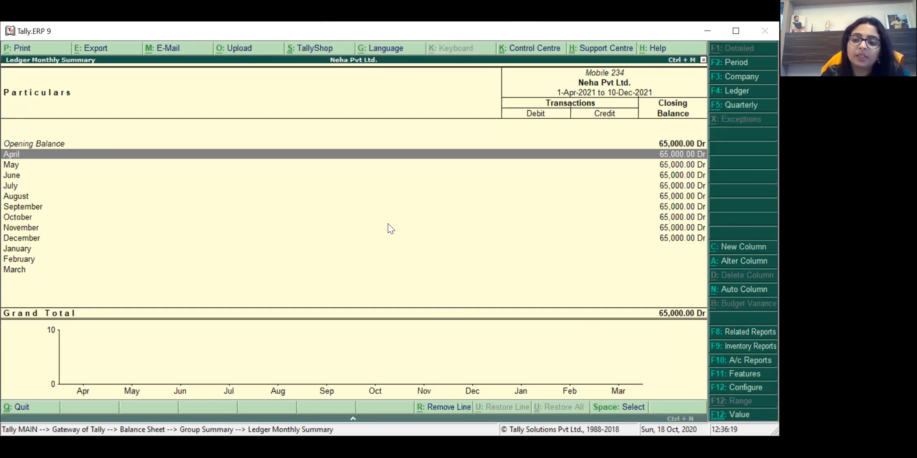
{"action": "key", "text": "Down"}
{"action": "key", "text": "Down"}
{"action": "key", "text": "Down"}
{"action": "key", "text": "Down"}
{"action": "key", "text": "Down"}
{"action": "key", "text": "Down"}
{"action": "key", "text": "Down"}
{"action": "key", "text": "Down"}
{"action": "key", "text": "Down"}
{"action": "key", "text": "Down"}
{"action": "key", "text": "Down"}
{"action": "key", "text": "Up"}
{"action": "key", "text": "Up"}
{"action": "key", "text": "Up"}
{"action": "key", "text": "Up"}
{"action": "key", "text": "Up"}
{"action": "key", "text": "Up"}
{"action": "key", "text": "Up"}
{"action": "key", "text": "Up"}
{"action": "key", "text": "Up"}
{"action": "key", "text": "Up"}
{"action": "key", "text": "Up"}
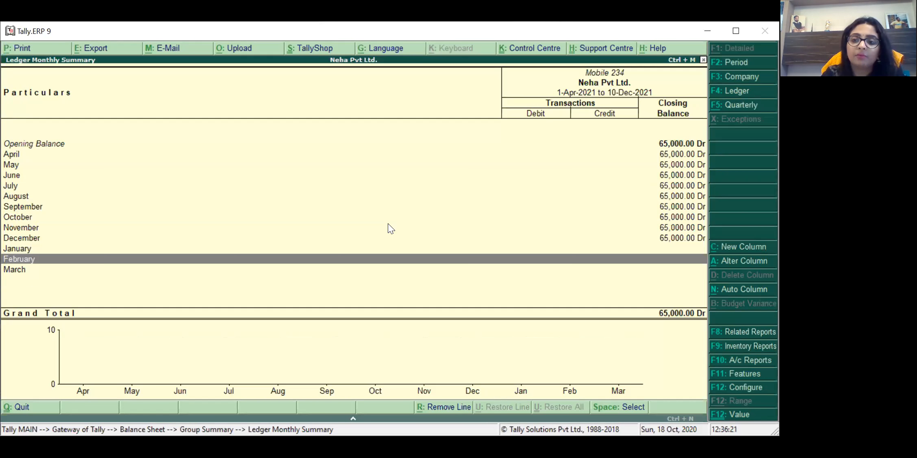
{"action": "key", "text": "Down"}
{"action": "key", "text": "Down"}
{"action": "key", "text": "Down"}
{"action": "key", "text": "Down"}
{"action": "key", "text": "Down"}
{"action": "key", "text": "Down"}
{"action": "key", "text": "Down"}
{"action": "key", "text": "Down"}
{"action": "key", "text": "Down"}
{"action": "key", "text": "Down"}
{"action": "key", "text": "Down"}
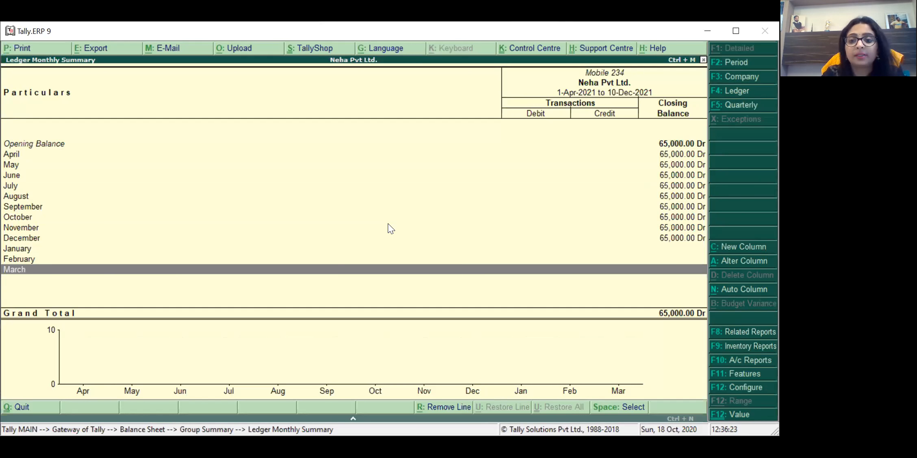
{"action": "key", "text": "Up"}
{"action": "key", "text": "Up"}
{"action": "key", "text": "Up"}
{"action": "key", "text": "Up"}
{"action": "key", "text": "Up"}
{"action": "key", "text": "Up"}
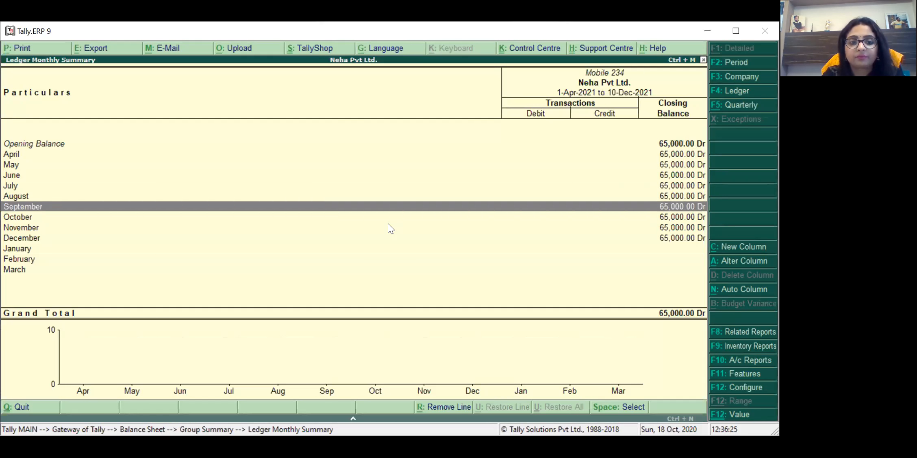
{"action": "key", "text": "Down"}
{"action": "key", "text": "Down"}
{"action": "key", "text": "Down"}
{"action": "key", "text": "Down"}
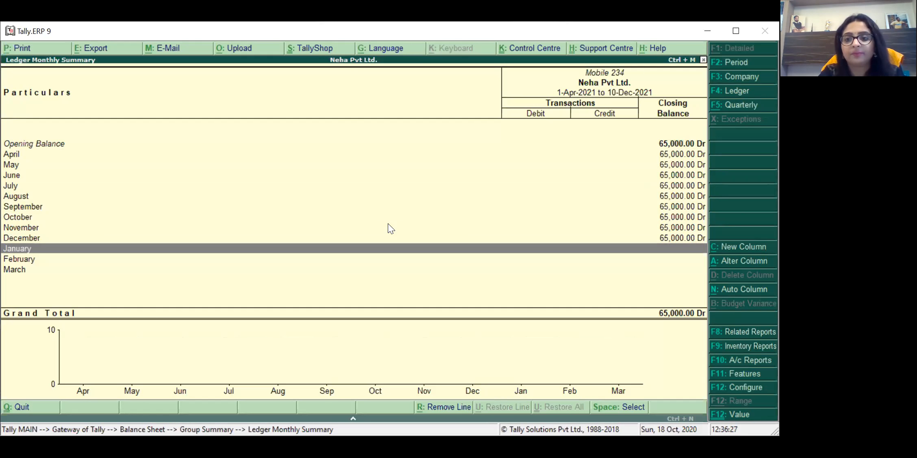
{"action": "key", "text": "Escape"}
{"action": "key", "text": "Escape"}
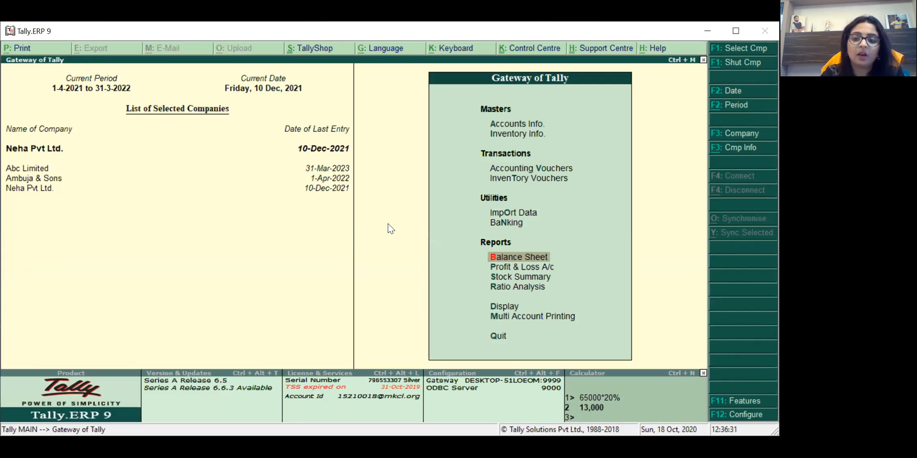
Step: Start a Journal voucher dated 31-Mar-2022
{"action": "key", "text": "Up"}
{"action": "key", "text": "Up"}
{"action": "key", "text": "Up"}
{"action": "key", "text": "Up"}
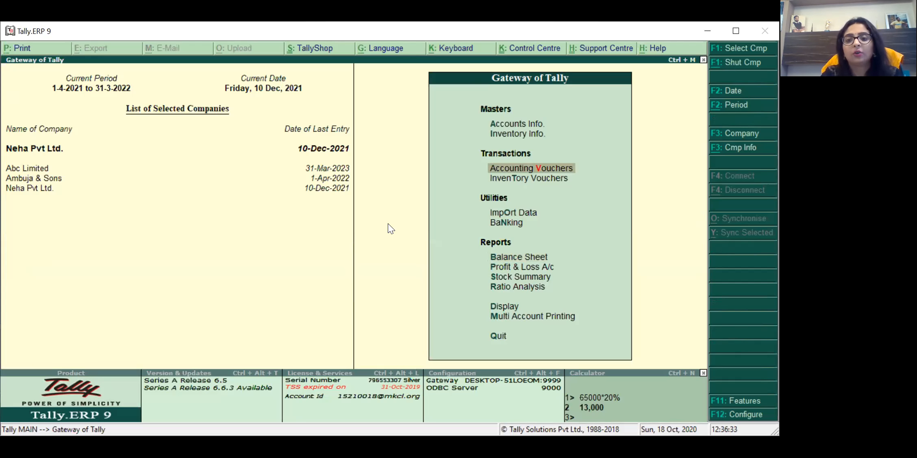
{"action": "key", "text": "Return"}
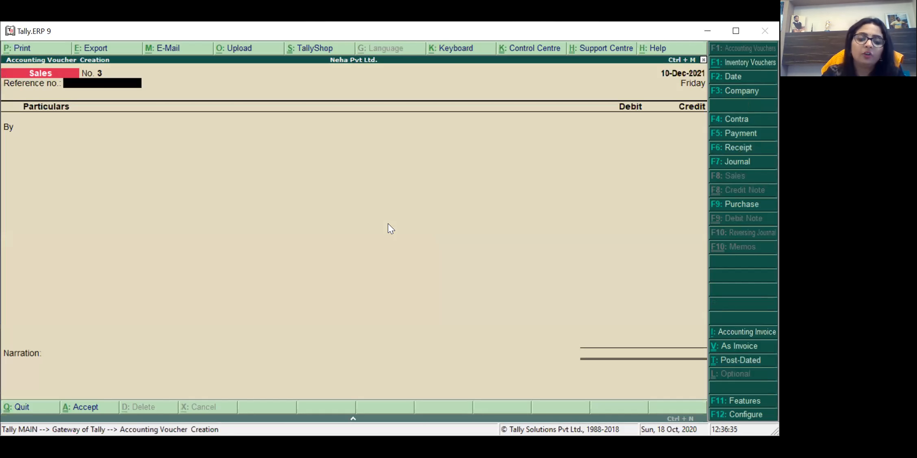
{"action": "key", "text": "F7"}
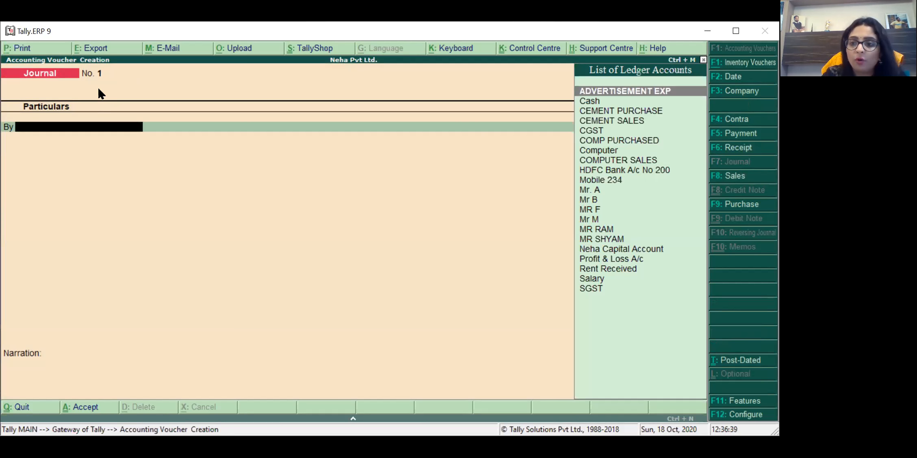
{"action": "key", "text": "F2"}
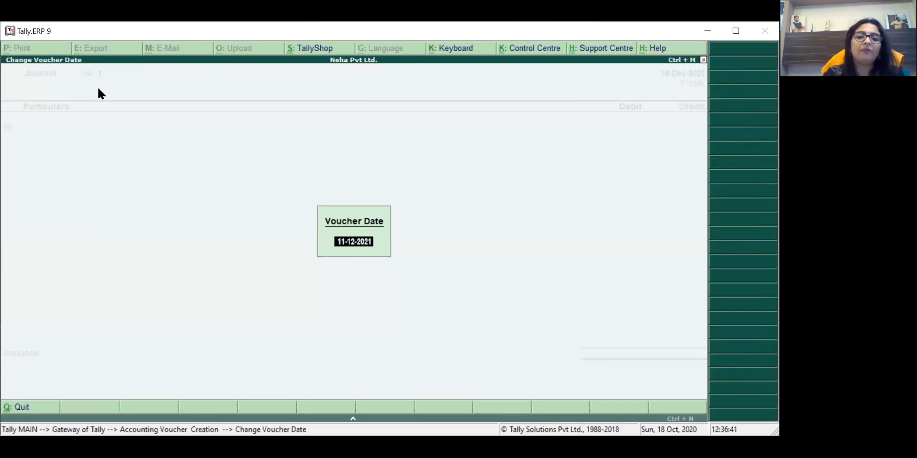
{"action": "type", "text": "31-3"}
{"action": "key", "text": "Return"}
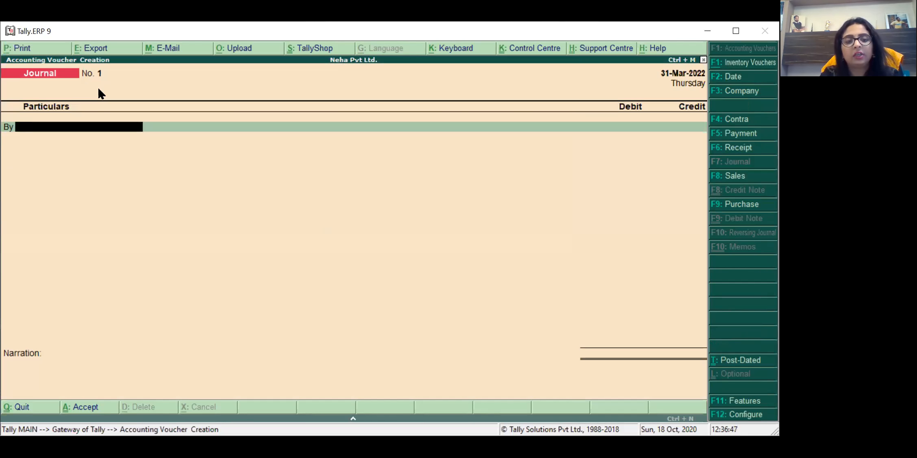
Step: Create a DEPRECIATION ledger under Indirect Expenses for the By line
{"action": "key", "text": "alt+c"}
{"action": "type", "text": "DE"}
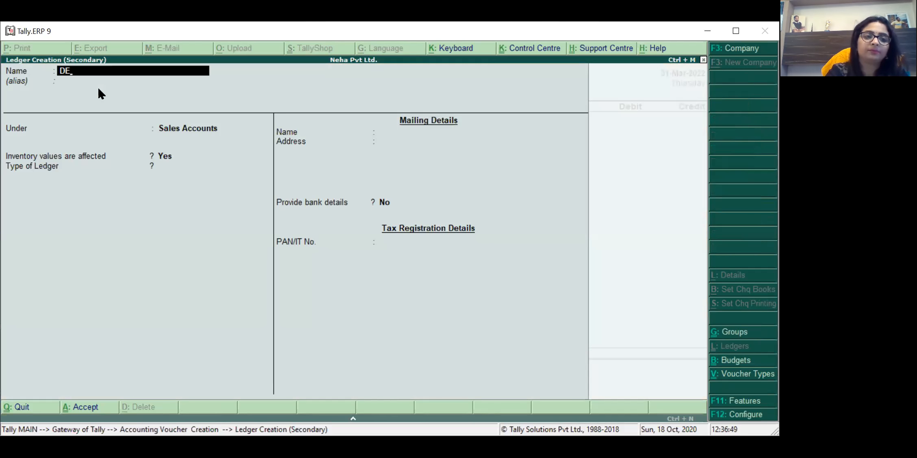
{"action": "type", "text": "PREC"}
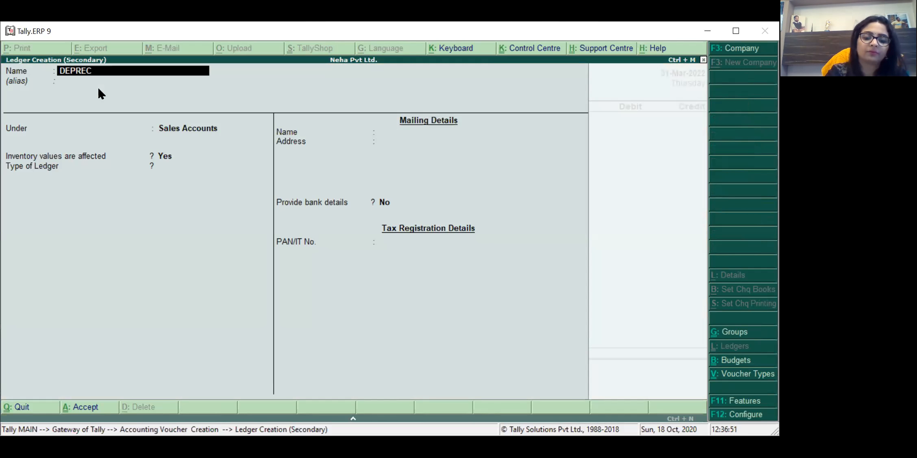
{"action": "type", "text": "IATION"}
{"action": "key", "text": "Return"}
{"action": "key", "text": "Return"}
{"action": "type", "text": "IN"}
{"action": "key", "text": "Down"}
{"action": "key", "text": "Down"}
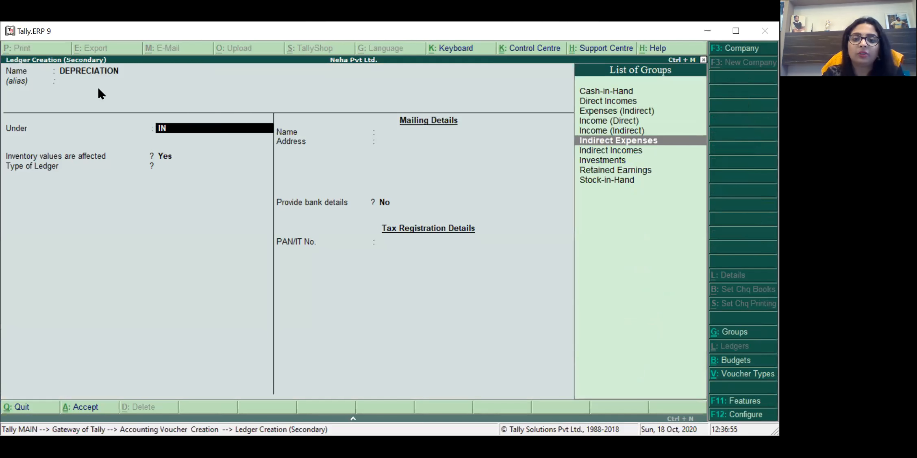
{"action": "key", "text": "Return"}
{"action": "key", "text": "Return"}
{"action": "key", "text": "Return"}
{"action": "key", "text": "Return"}
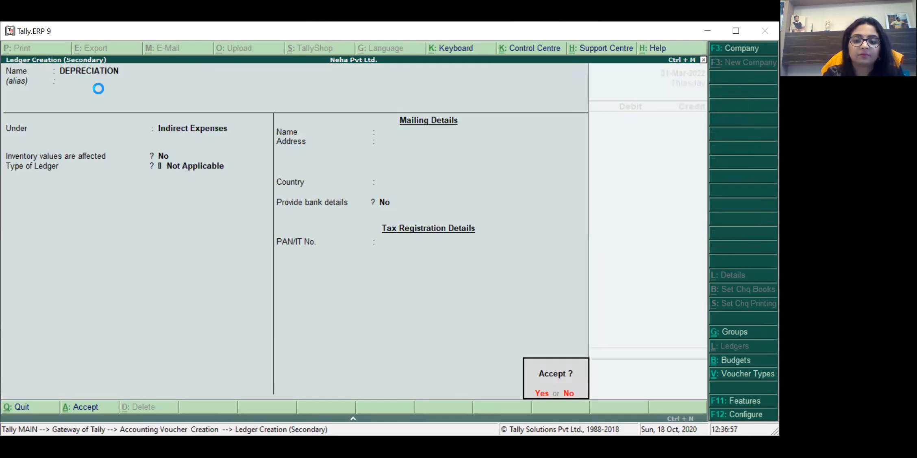
{"action": "key", "text": "Return"}
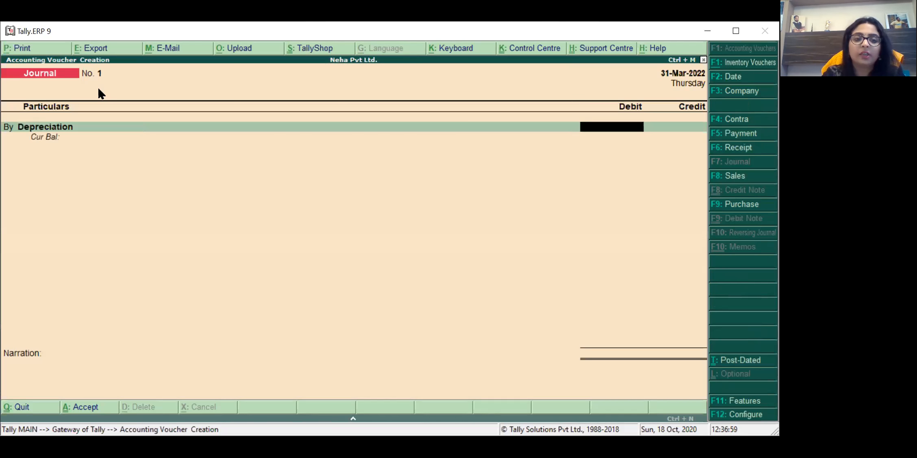
Step: Debit Depreciation 13,000 and credit Mobile 234 13,000
{"action": "type", "text": "13000"}
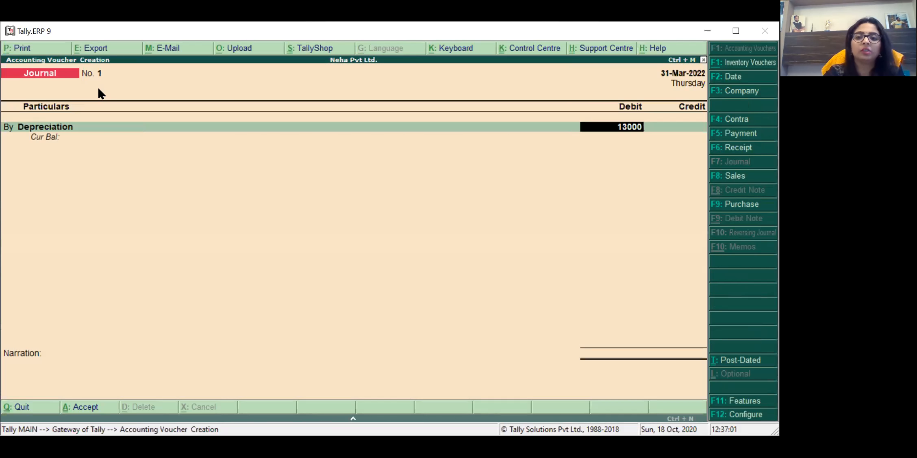
{"action": "key", "text": "Return"}
{"action": "key", "text": "Return"}
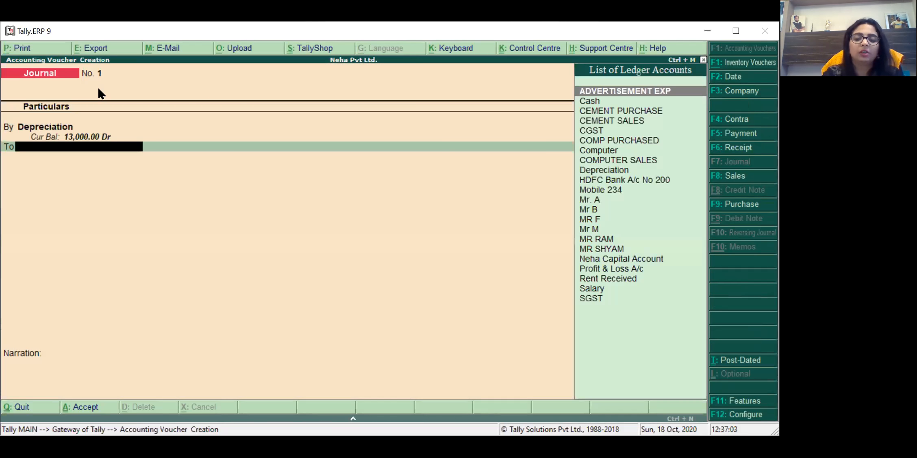
{"action": "type", "text": "MOB"}
{"action": "key", "text": "Return"}
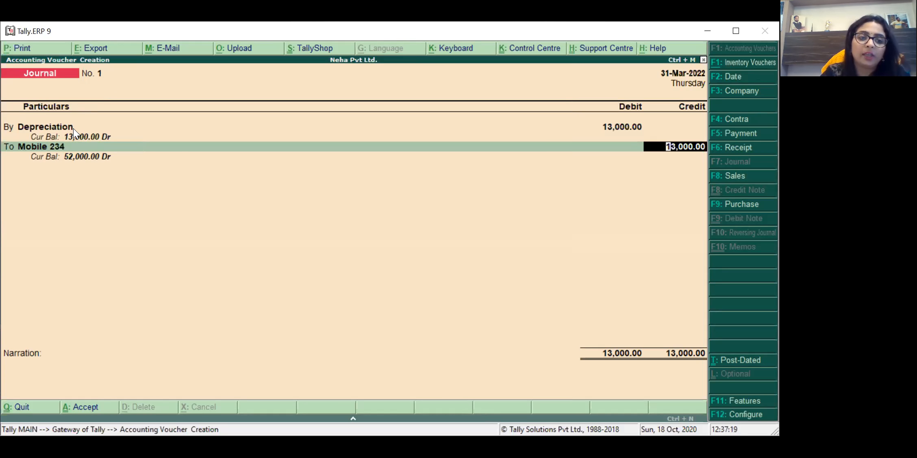
{"action": "key", "text": "Return"}
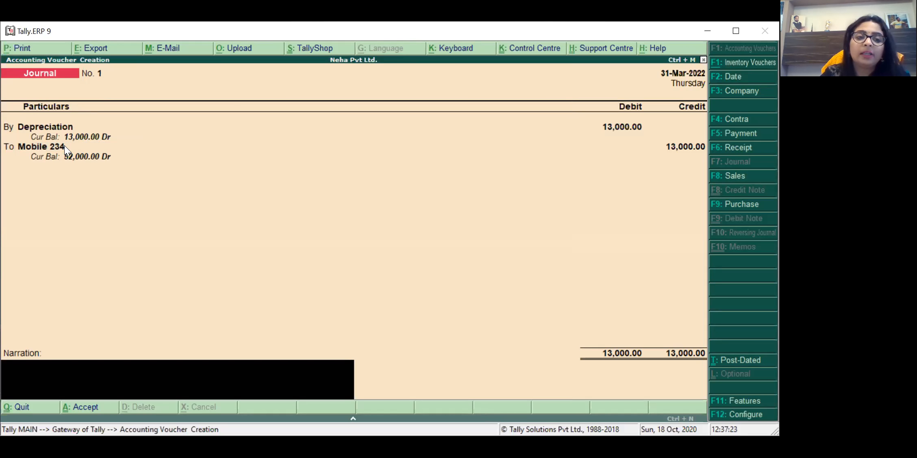
Step: Add narration 'BEING DEP PROVIDED @ 20%', save the journal, and return to Gateway
{"action": "type", "text": "BEING"}
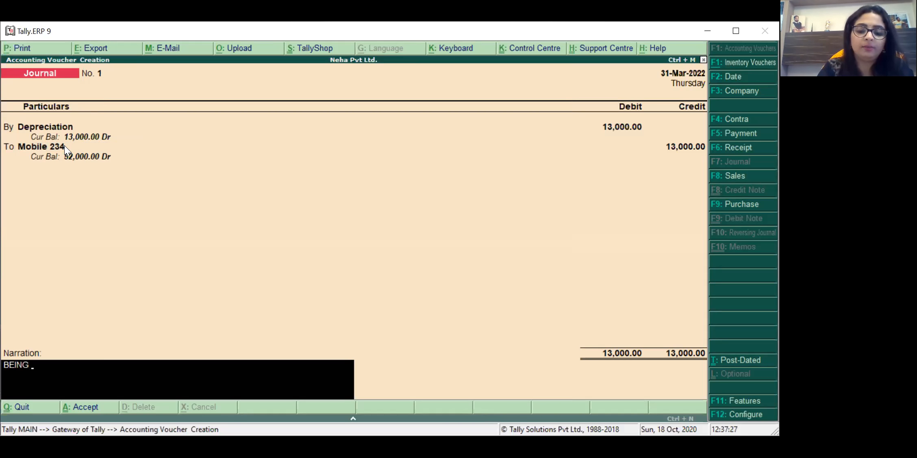
{"action": "type", "text": " DEP PR"}
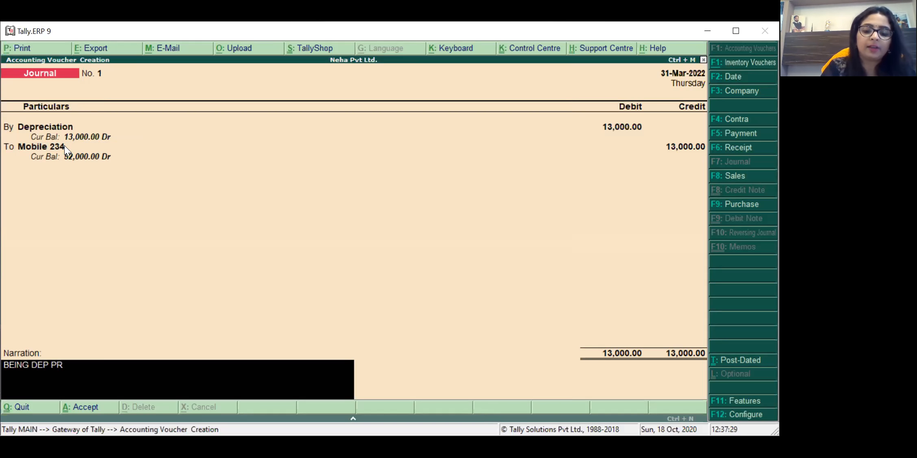
{"action": "type", "text": "OVIDED "}
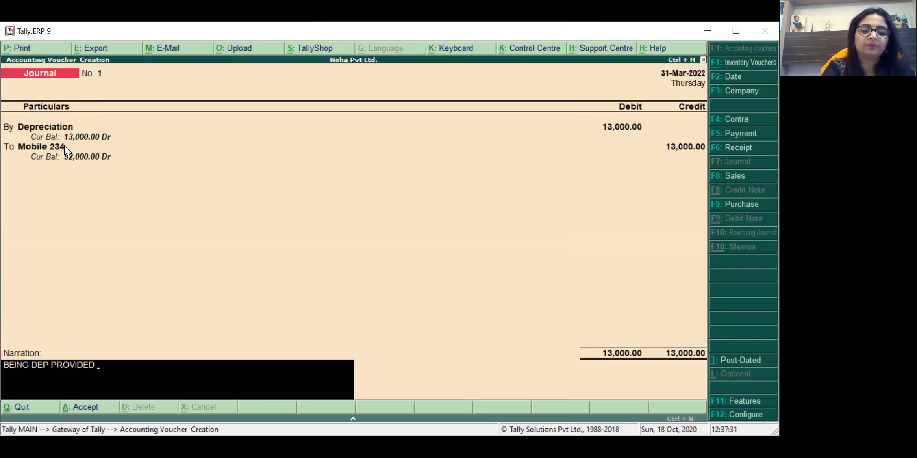
{"action": "type", "text": "@ 20%"}
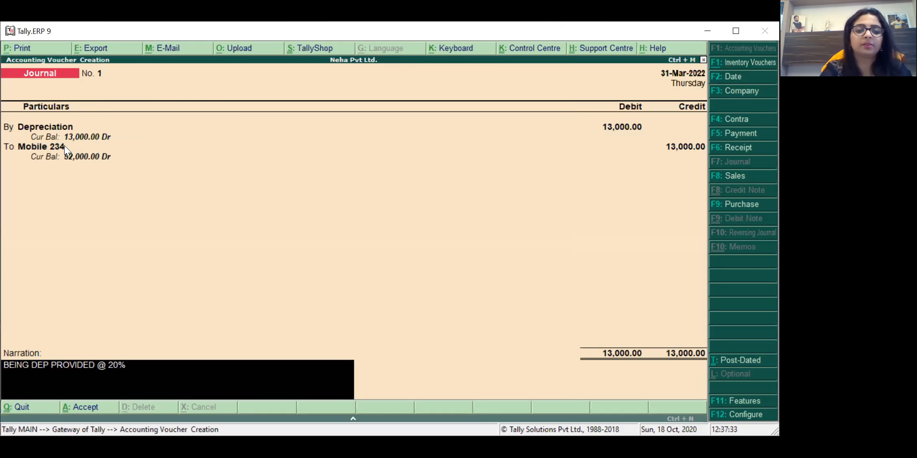
{"action": "key", "text": "Return"}
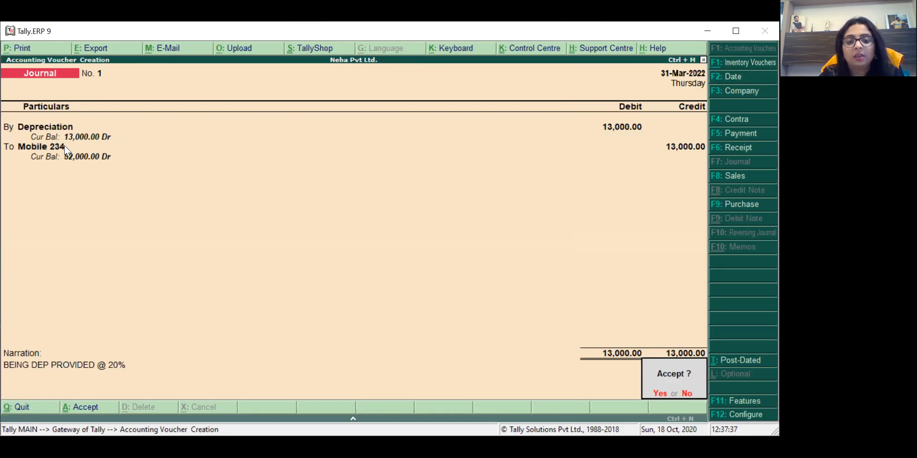
{"action": "key", "text": "Return"}
{"action": "key", "text": "Escape"}
{"action": "key", "text": "Return"}
Step: Review Profit & Loss, then confirm Mobile 234 under Balance Sheet Fixed Assets is now 52,000
{"action": "key", "text": "Down"}
{"action": "key", "text": "Down"}
{"action": "key", "text": "Down"}
{"action": "key", "text": "Down"}
{"action": "key", "text": "Down"}
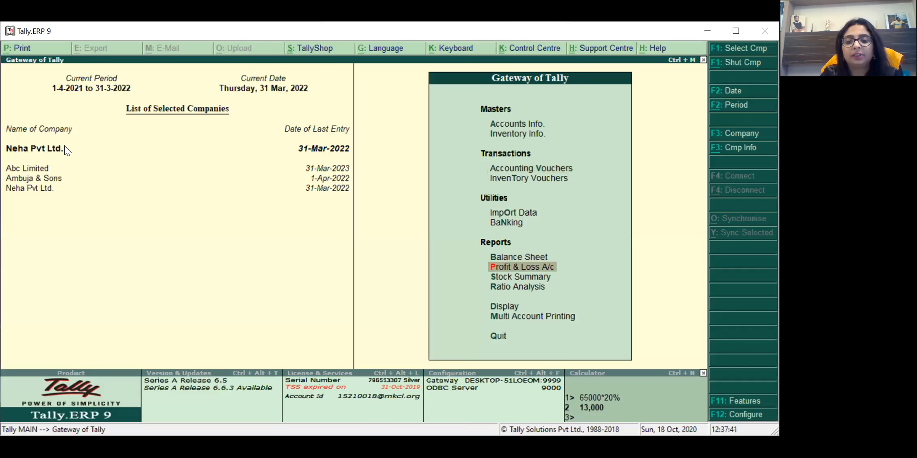
{"action": "key", "text": "Return"}
{"action": "key", "text": "Return"}
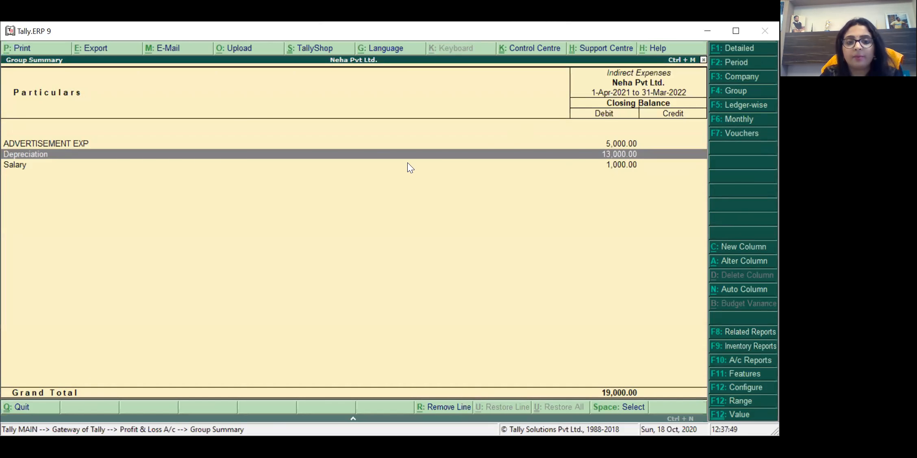
{"action": "key", "text": "Escape"}
{"action": "key", "text": "Escape"}
{"action": "key", "text": "b"}
{"action": "key", "text": "Right"}
{"action": "key", "text": "Down"}
{"action": "key", "text": "Up"}
{"action": "key", "text": "Return"}
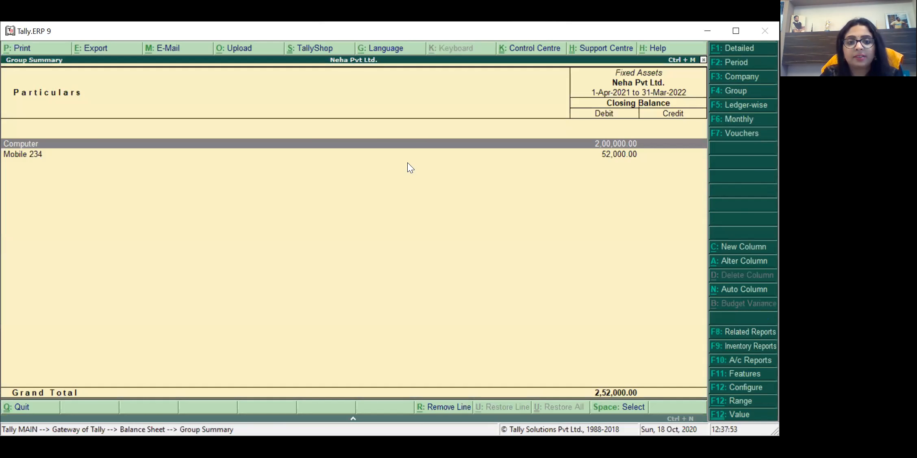
{"action": "key", "text": "Down"}
{"action": "key", "text": "Return"}
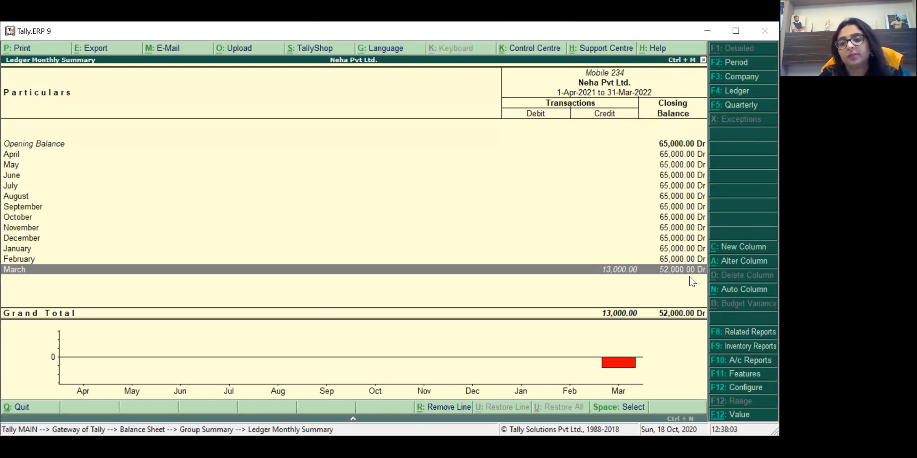
{"action": "key", "text": "Escape"}
{"action": "key", "text": "Escape"}
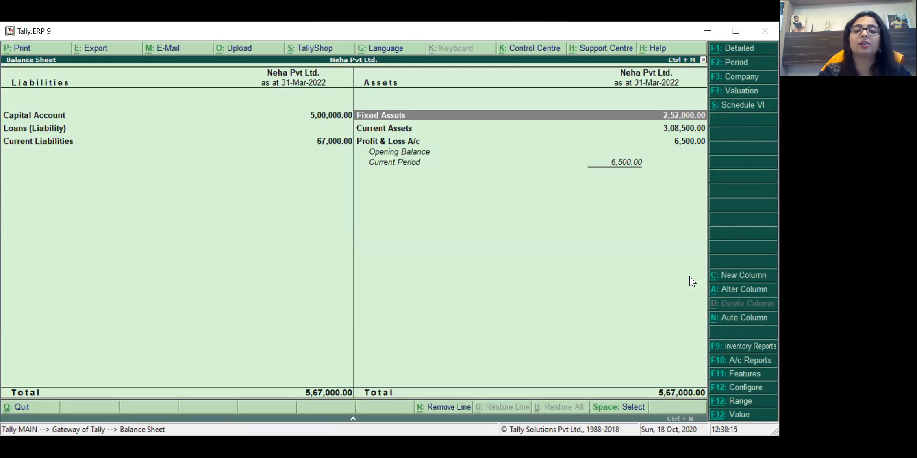
Step: Check Balance Sheet totals of 5,67,000, then start a new Journal voucher No. 2
{"action": "key", "text": "Left"}
{"action": "key", "text": "Down"}
{"action": "key", "text": "Down"}
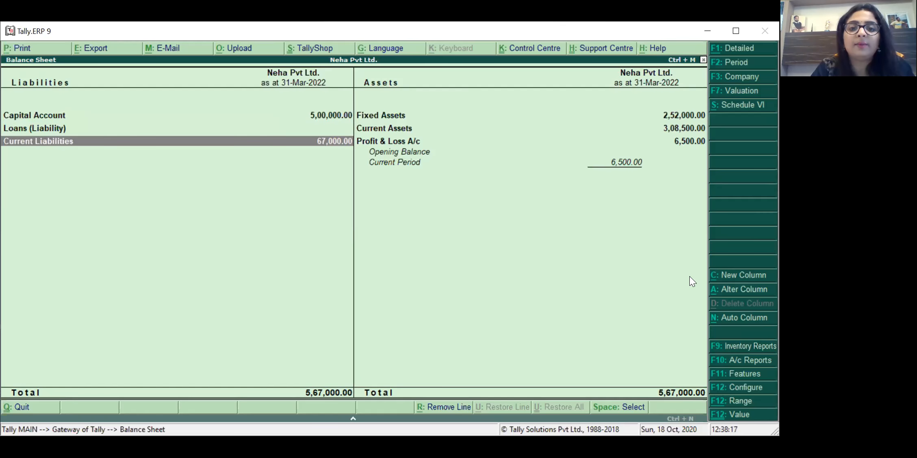
{"action": "key", "text": "Right"}
{"action": "key", "text": "Up"}
{"action": "key", "text": "Up"}
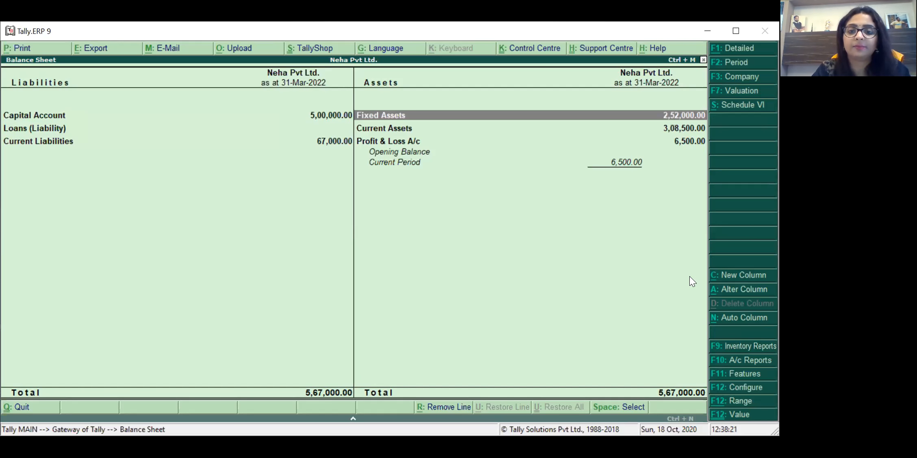
{"action": "key", "text": "Escape"}
{"action": "key", "text": "Up"}
{"action": "key", "text": "Up"}
{"action": "key", "text": "Up"}
{"action": "key", "text": "Up"}
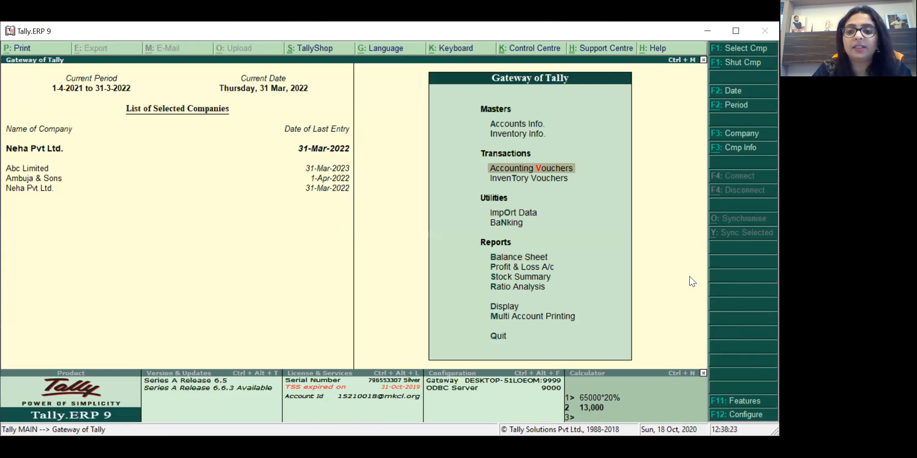
{"action": "key", "text": "Return"}
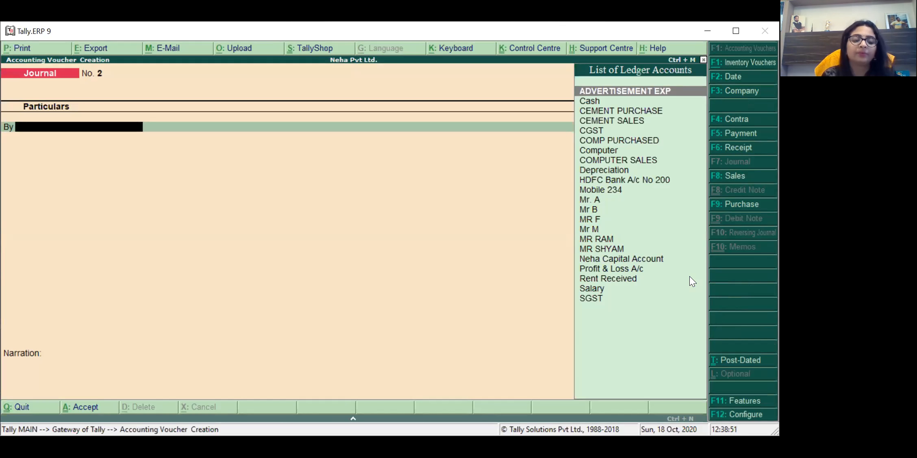
Step: Date Journal No. 2 as 31-Mar-2022
{"action": "key", "text": "F2"}
{"action": "type", "text": "31-3"}
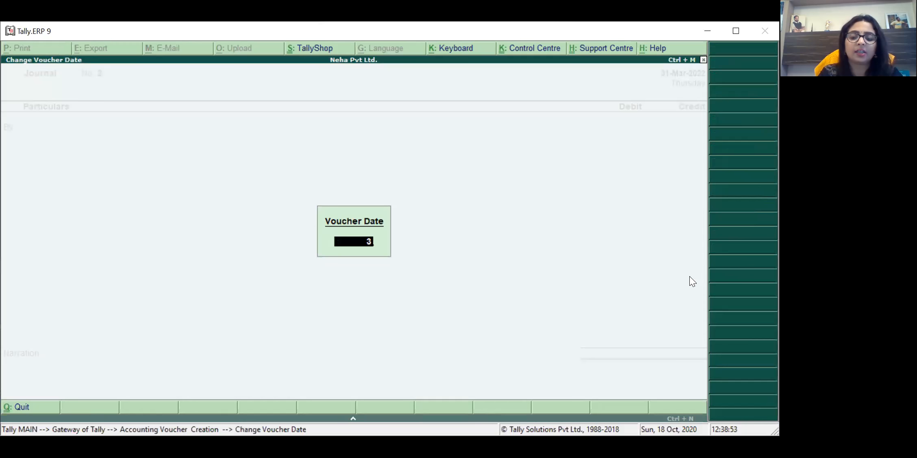
{"action": "key", "text": "Return"}
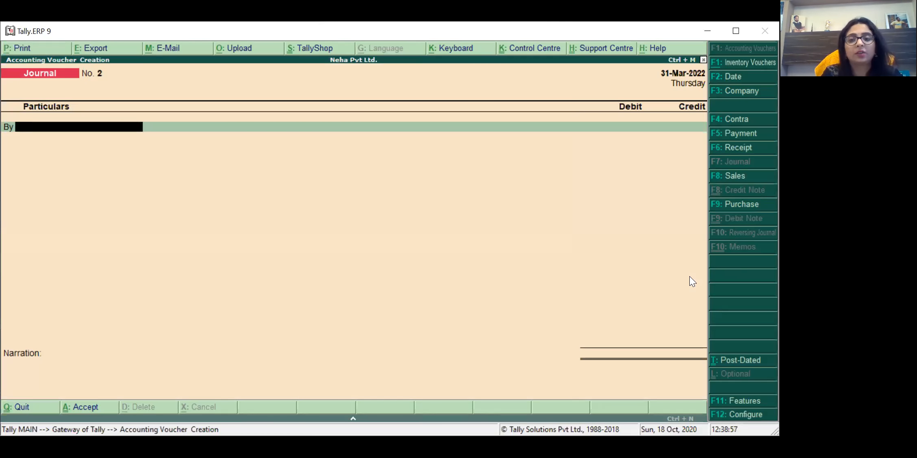
Step: Create an ELECT EXP ledger and debit it 500
{"action": "key", "text": "alt+c"}
{"action": "type", "text": "ELECT EXP"}
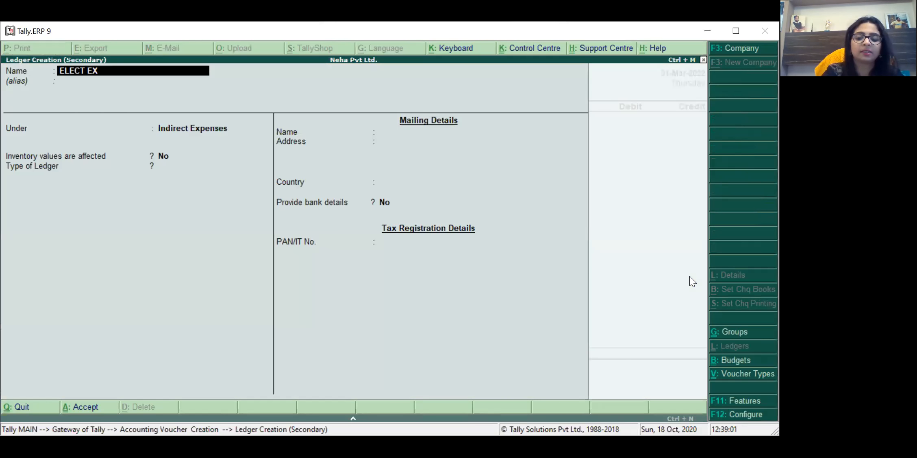
{"action": "key", "text": "Return"}
{"action": "key", "text": "Return"}
{"action": "key", "text": "Return"}
{"action": "key", "text": "Return"}
{"action": "key", "text": "Return"}
{"action": "key", "text": "Return"}
{"action": "key", "text": "Return"}
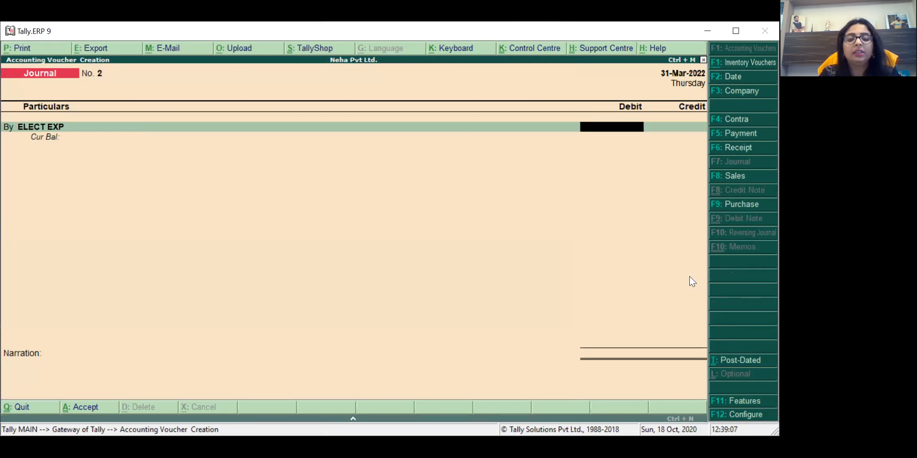
{"action": "type", "text": "2"}
{"action": "key", "text": "BackSpace"}
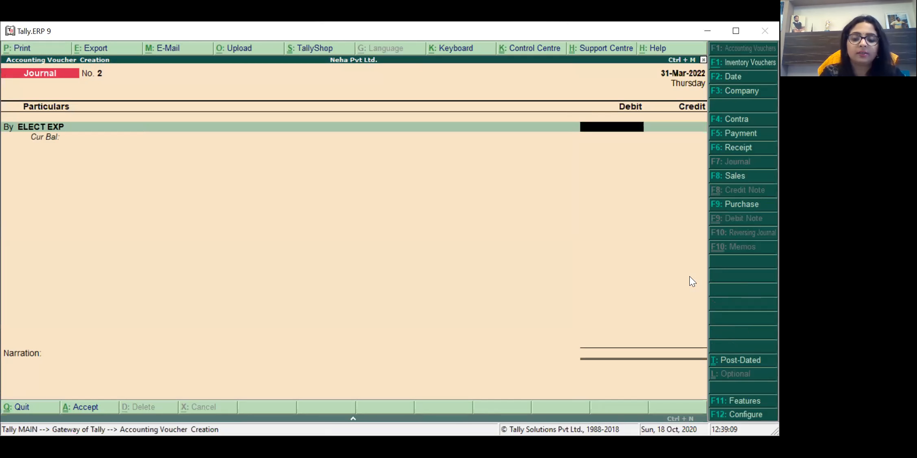
{"action": "type", "text": "500"}
{"action": "key", "text": "Return"}
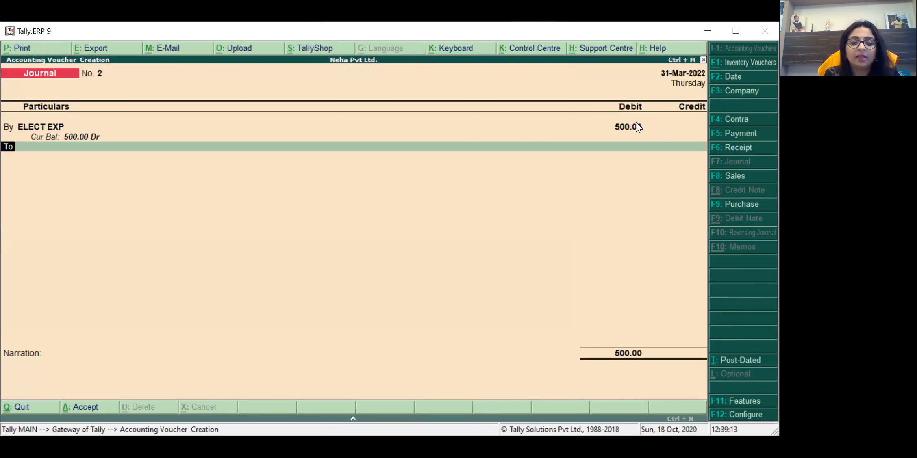
{"action": "key", "text": "Return"}
Step: Create an ELECT EXP PAYABLE ledger under Provisions and credit it 500
{"action": "key", "text": "alt+c"}
{"action": "type", "text": "E"}
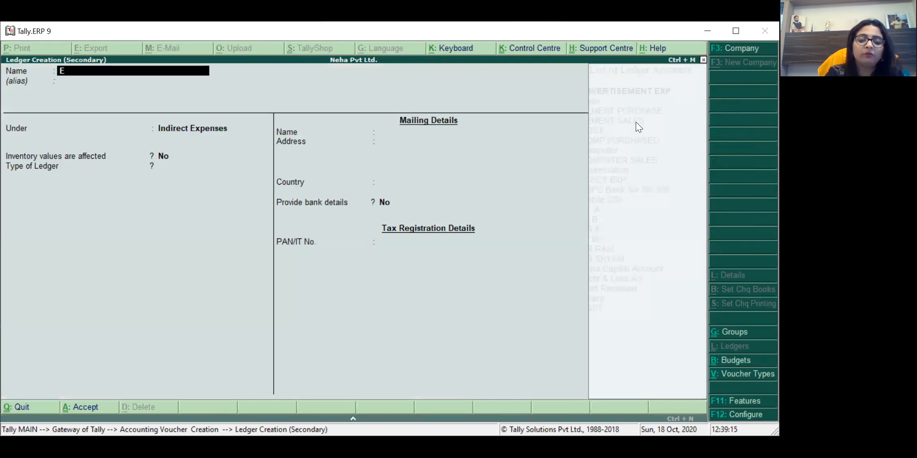
{"action": "type", "text": "LECT EX"}
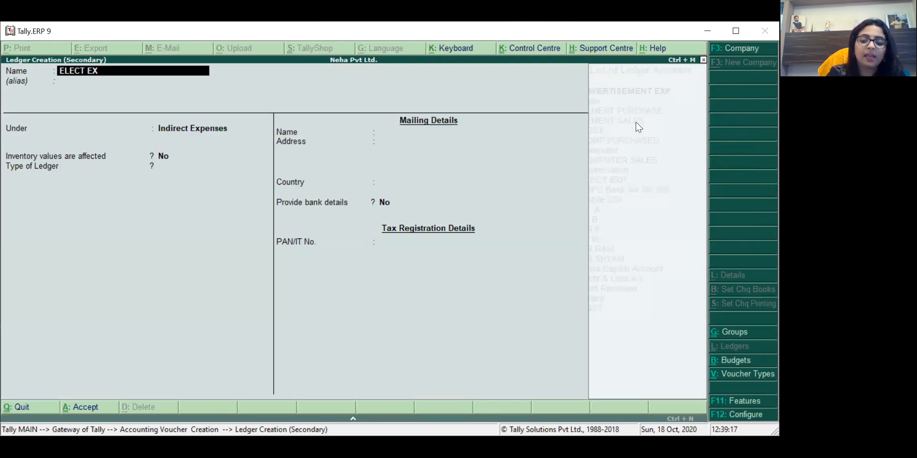
{"action": "type", "text": "P PAYABLE"}
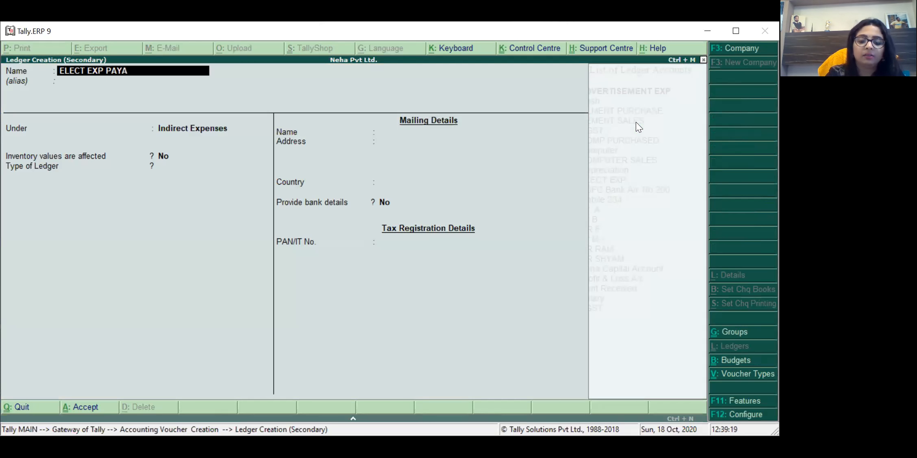
{"action": "key", "text": "Return"}
{"action": "key", "text": "Return"}
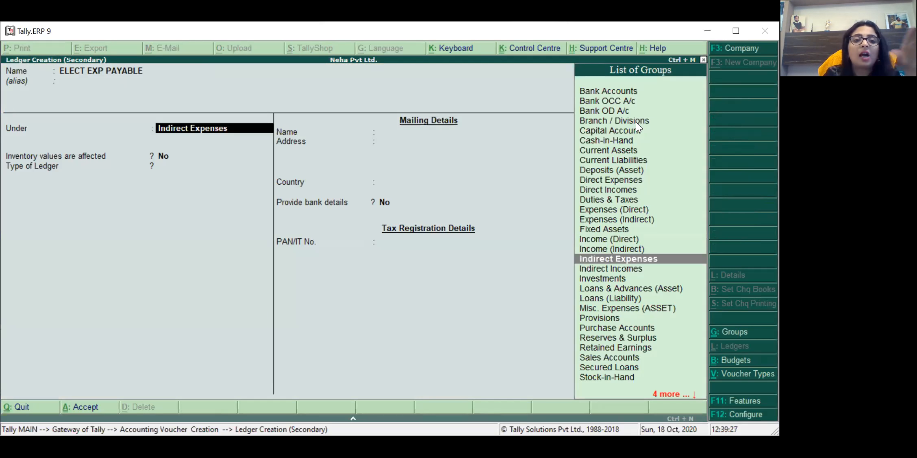
{"action": "type", "text": "PR"}
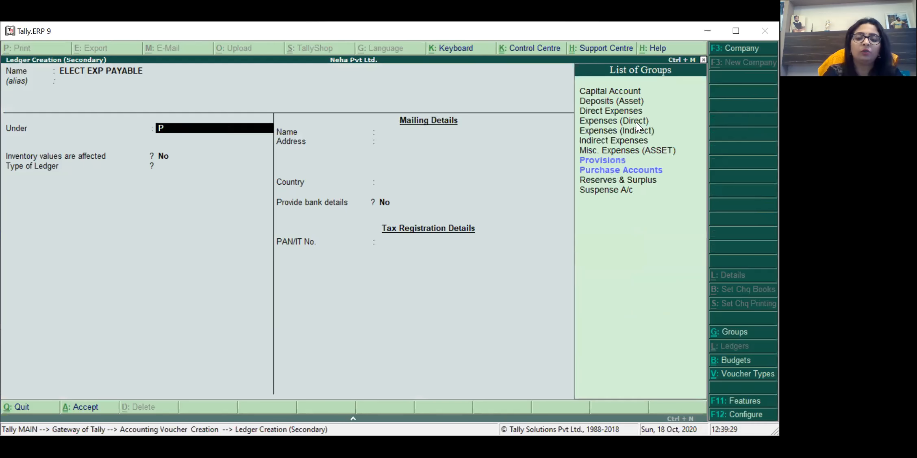
{"action": "key", "text": "Return"}
{"action": "key", "text": "Return"}
{"action": "key", "text": "Return"}
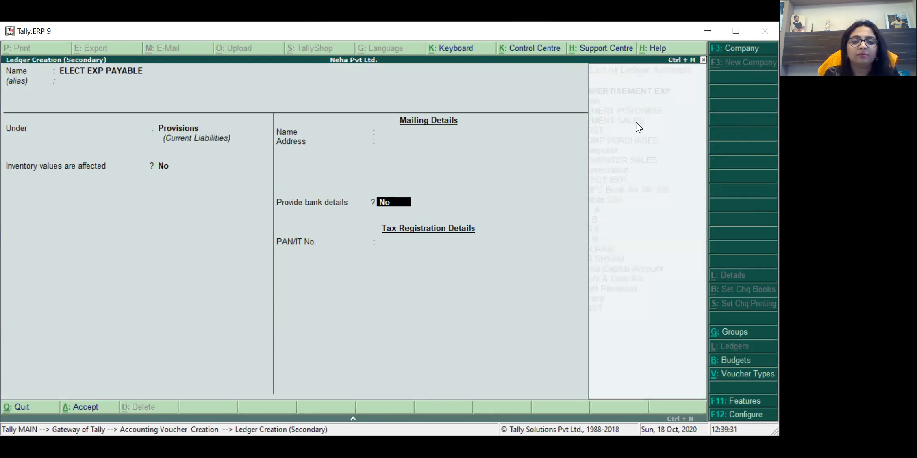
{"action": "key", "text": "Return"}
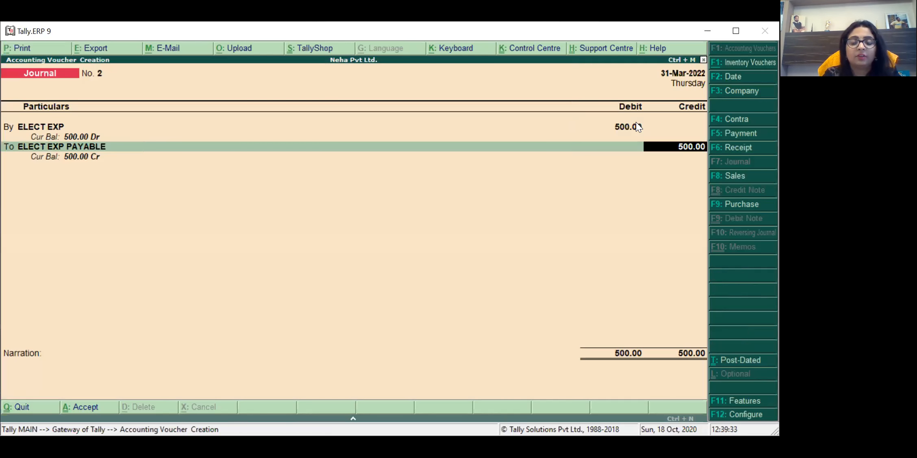
{"action": "key", "text": "Return"}
Step: Enter the narration 'BEING ELEC EXP PROVISION MADE'
{"action": "type", "text": "BEI N"}
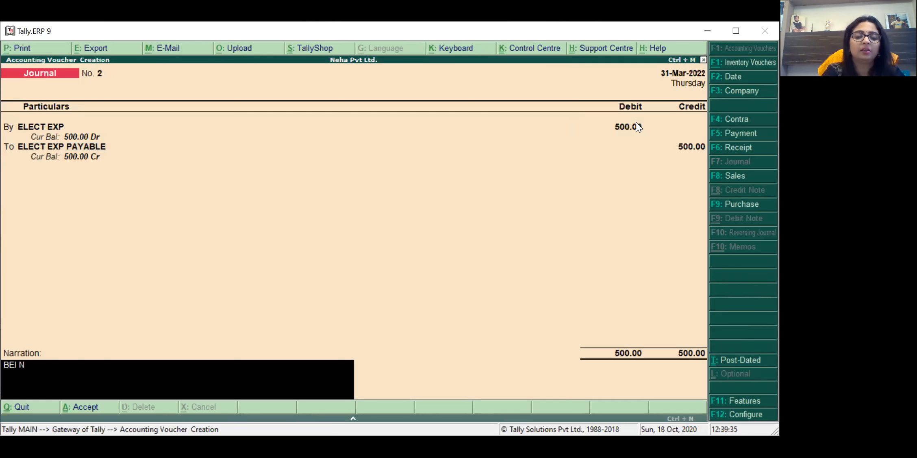
{"action": "type", "text": "G EXLE"}
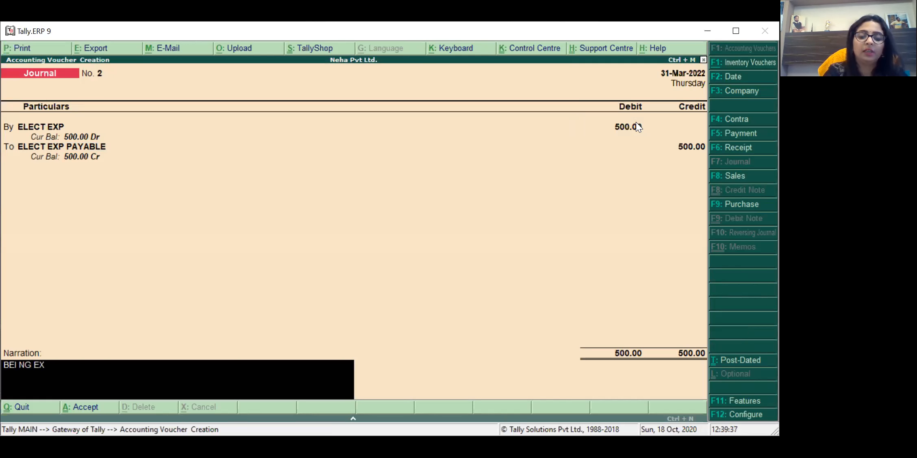
{"action": "key", "text": "BackSpace"}
{"action": "key", "text": "BackSpace"}
{"action": "key", "text": "BackSpace"}
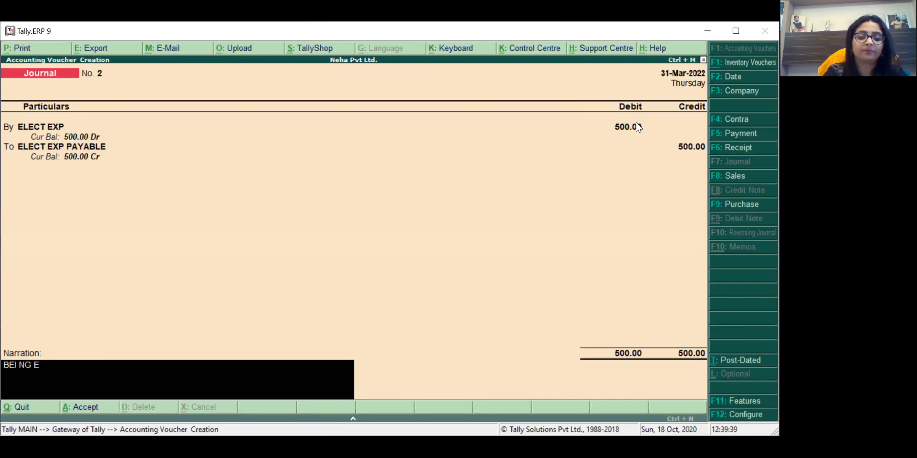
{"action": "type", "text": "LEC"}
{"action": "key", "text": "Return"}
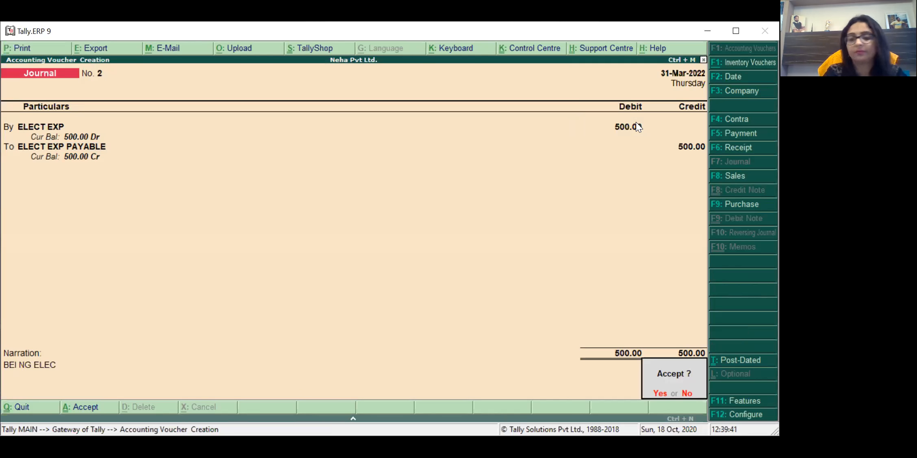
{"action": "key", "text": "Escape"}
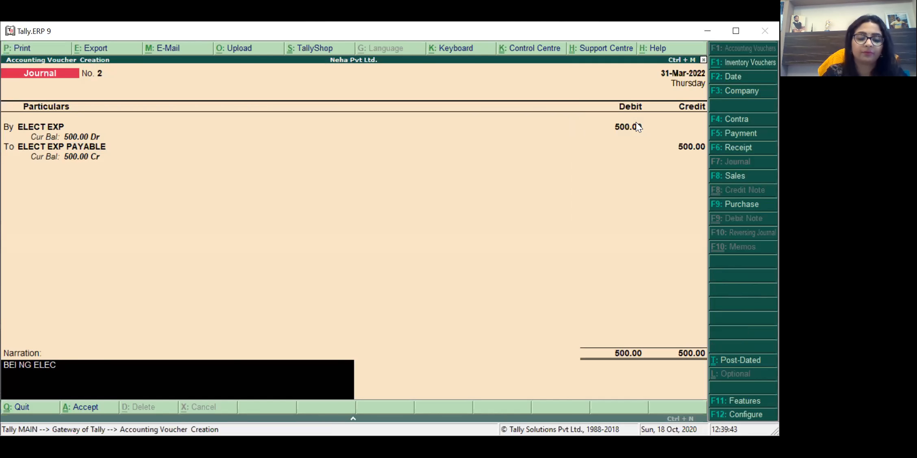
{"action": "type", "text": "EXP"}
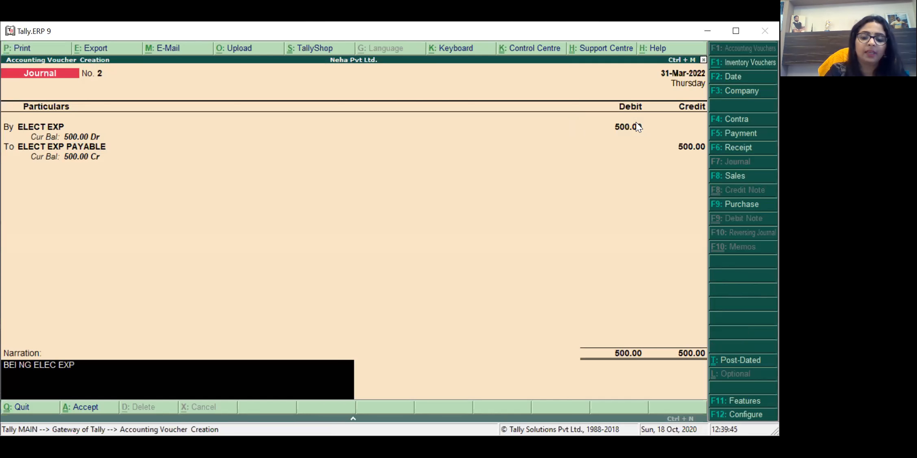
{"action": "type", "text": " PROVISIO"}
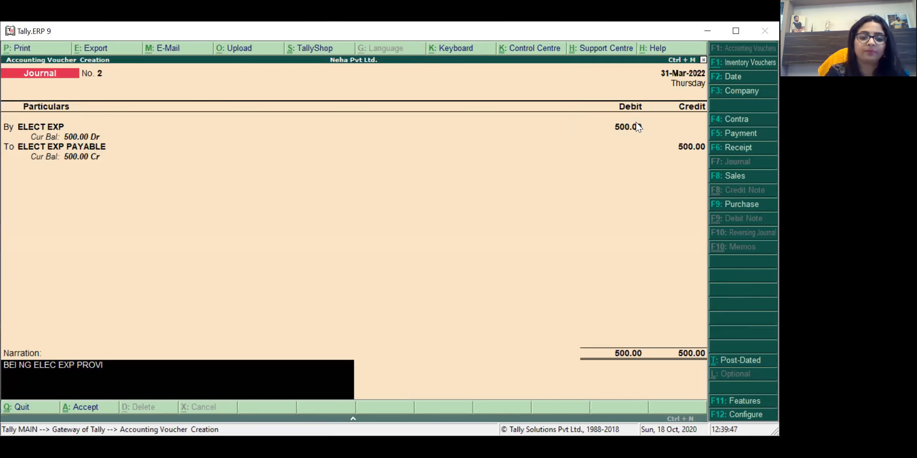
{"action": "type", "text": "ADE"}
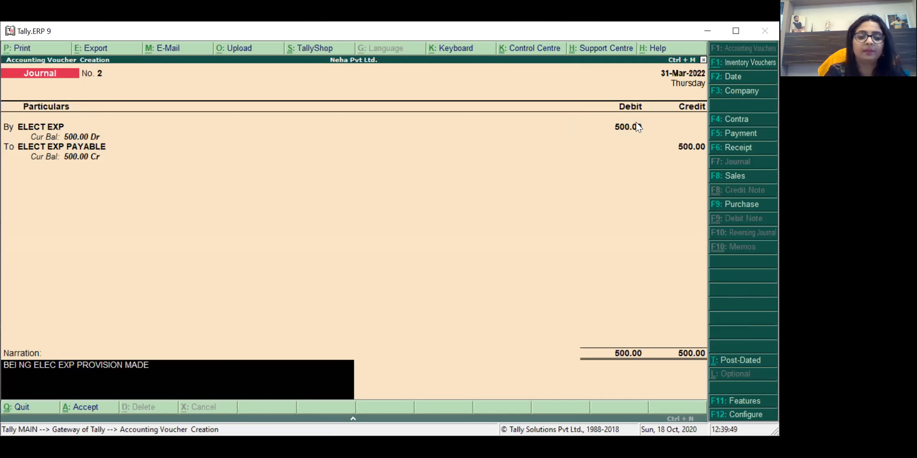
{"action": "key", "text": "Return"}
Step: Save the electricity provision journal and check ELECT EXP under Profit & Loss Indirect Expenses
{"action": "key", "text": "Return"}
{"action": "key", "text": "Escape"}
{"action": "key", "text": "Return"}
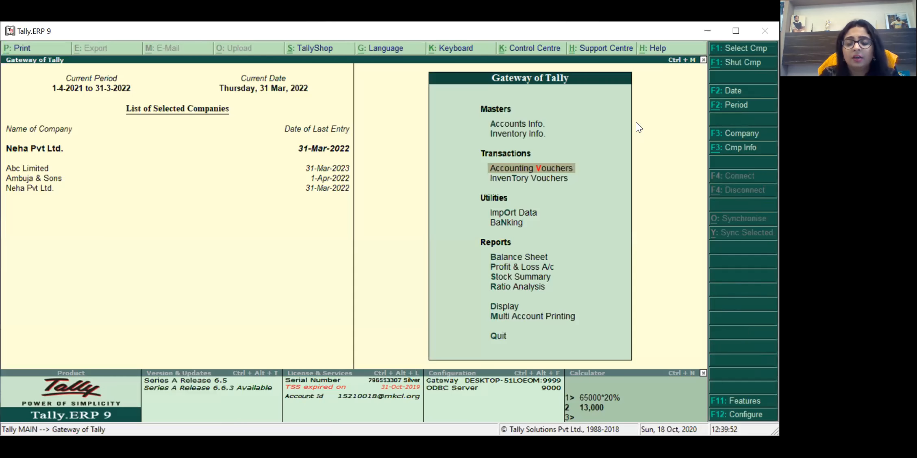
{"action": "key", "text": "p"}
{"action": "key", "text": "Down"}
{"action": "key", "text": "Return"}
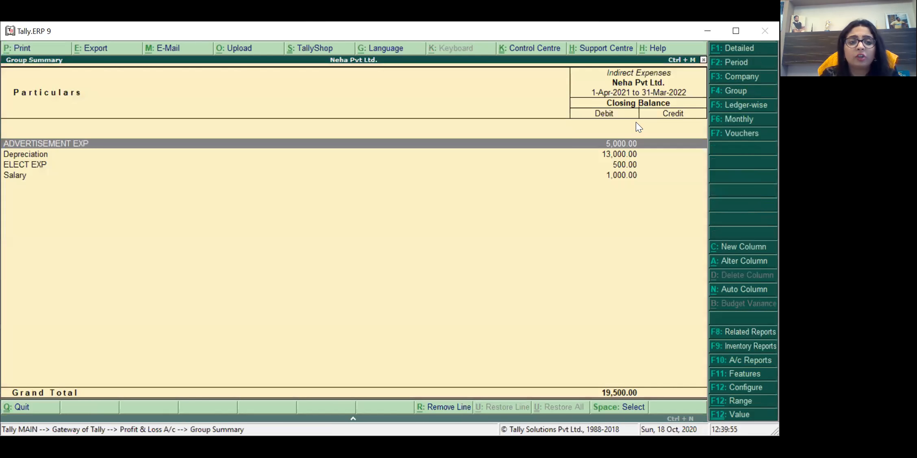
{"action": "key", "text": "Down"}
{"action": "key", "text": "Down"}
{"action": "key", "text": "Down"}
{"action": "key", "text": "Up"}
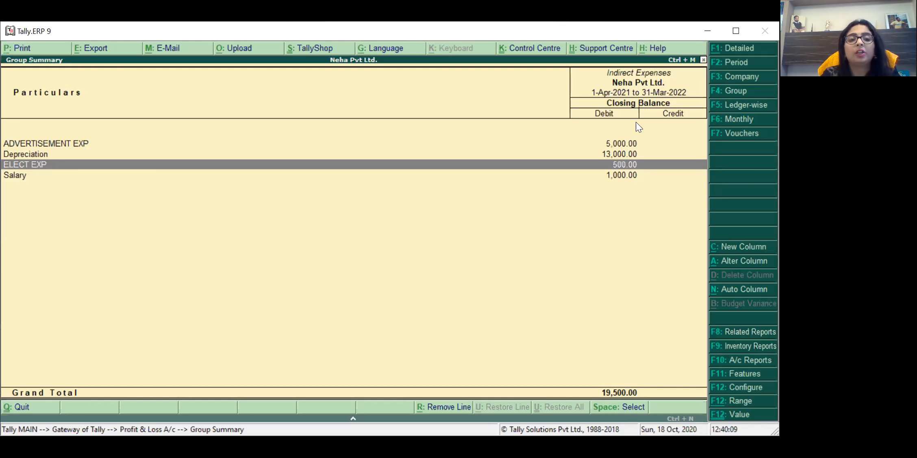
{"action": "key", "text": "Escape"}
{"action": "key", "text": "Escape"}
Step: Verify ELECT EXP PAYABLE shows 500.00 Cr under Balance Sheet Current Liabilities > Provisions
{"action": "key", "text": "Up"}
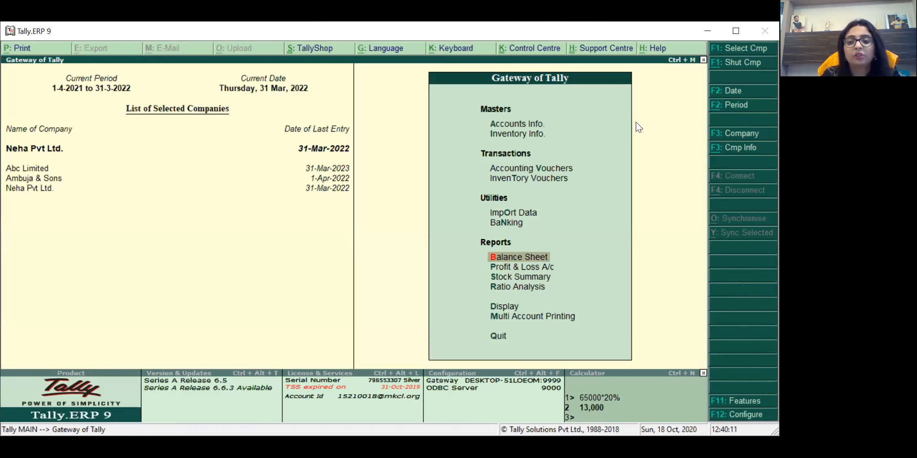
{"action": "key", "text": "Return"}
{"action": "key", "text": "Down"}
{"action": "key", "text": "Down"}
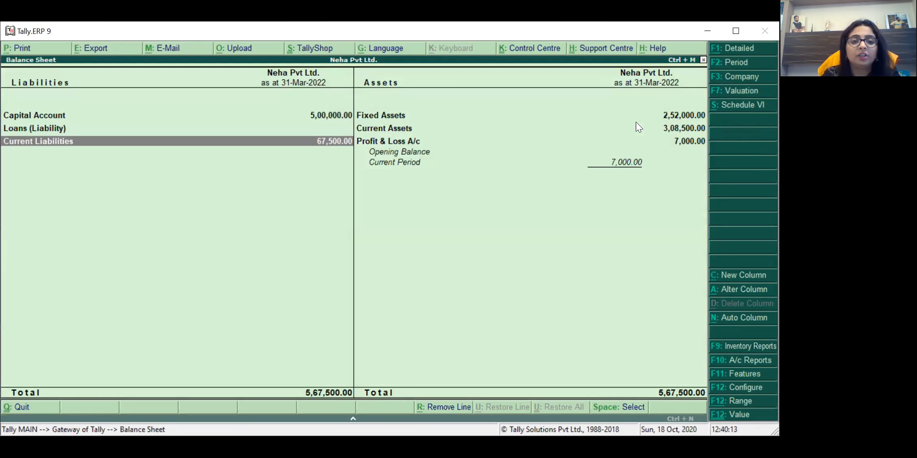
{"action": "key", "text": "Return"}
{"action": "key", "text": "Down"}
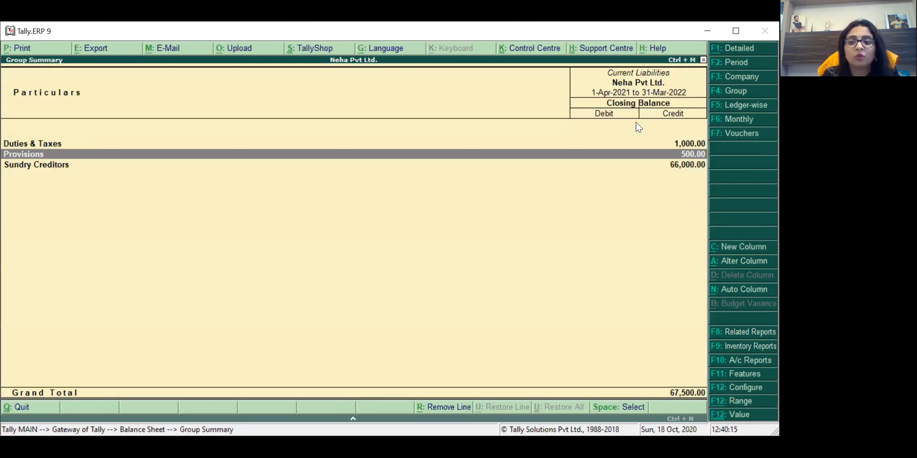
{"action": "key", "text": "Return"}
{"action": "key", "text": "Return"}
{"action": "key", "text": "Up"}
{"action": "key", "text": "Up"}
{"action": "key", "text": "Down"}
{"action": "key", "text": "Down"}
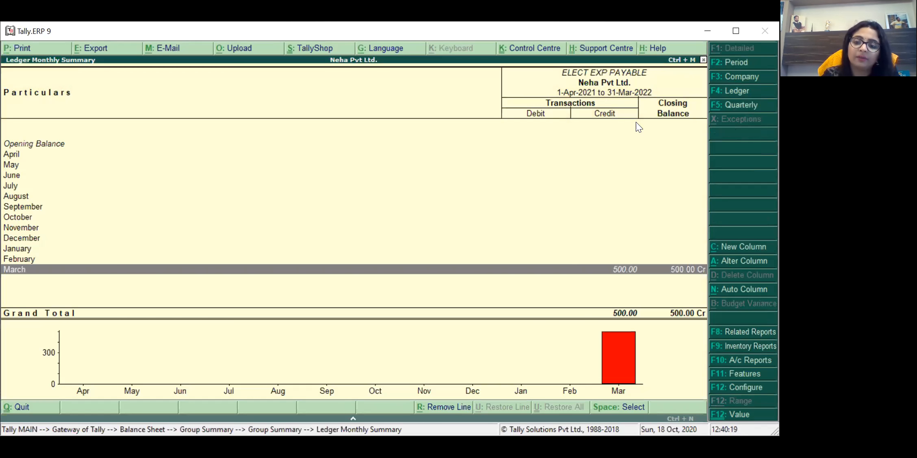
{"action": "key", "text": "Escape"}
{"action": "key", "text": "Escape"}
{"action": "key", "text": "Escape"}
{"action": "key", "text": "Escape"}
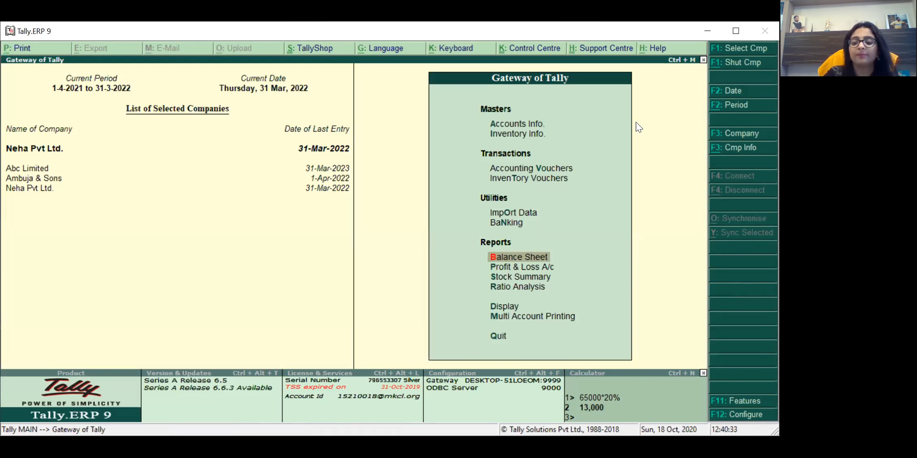
Step: Open Accounting Vouchers to get a blank Journal voucher No. 3
{"action": "key", "text": "Up"}
{"action": "key", "text": "Up"}
{"action": "key", "text": "Up"}
{"action": "key", "text": "Up"}
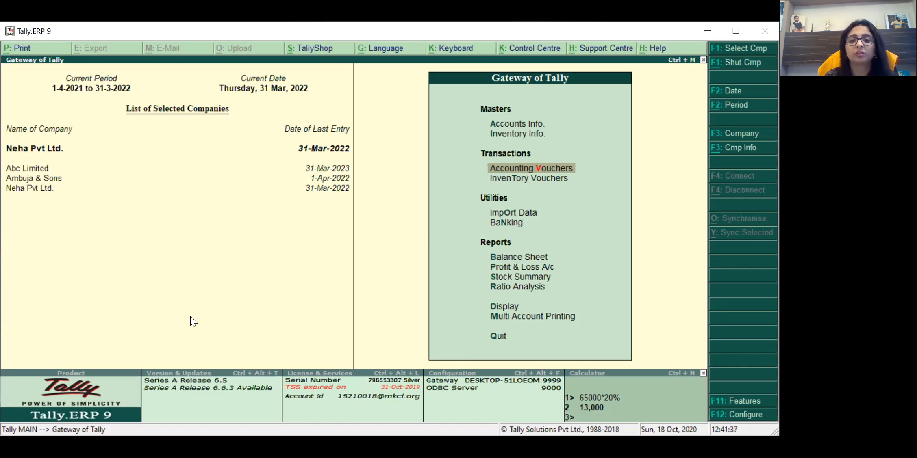
{"action": "key", "text": "Return"}
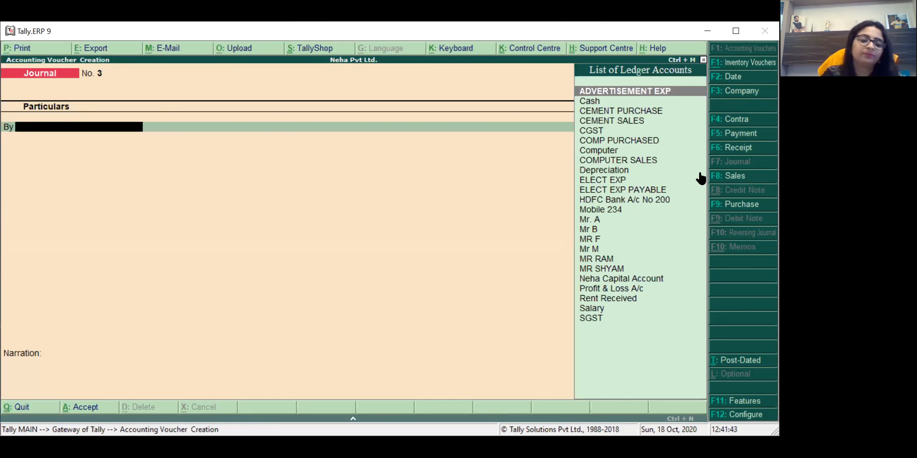
Step: Change the voucher type to Contra, giving a blank Contra No. 1 dated 31-Mar-2022
{"action": "key", "text": "F4"}
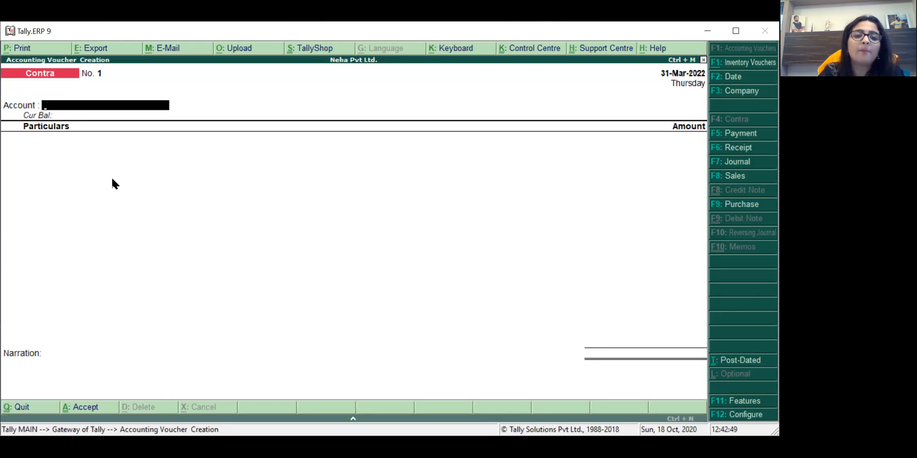
Step: Enter HDFC Bank A/c No 200 as the account and Cash for 3,000
{"action": "type", "text": "H"}
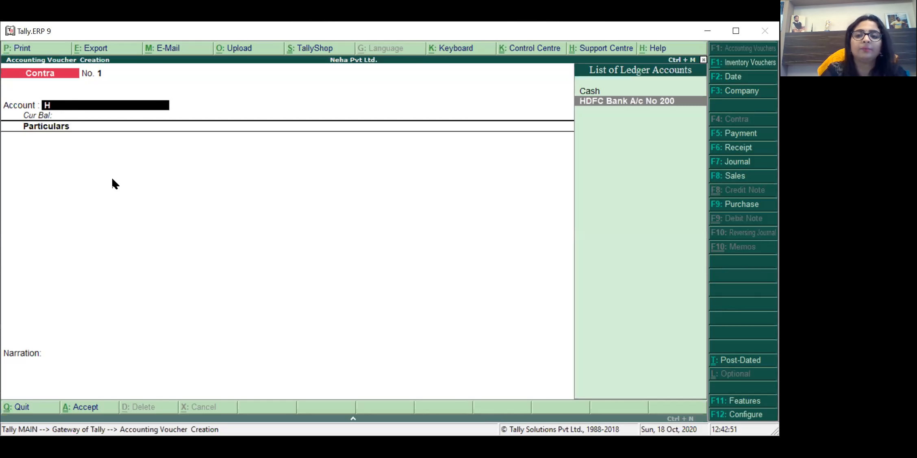
{"action": "key", "text": "Return"}
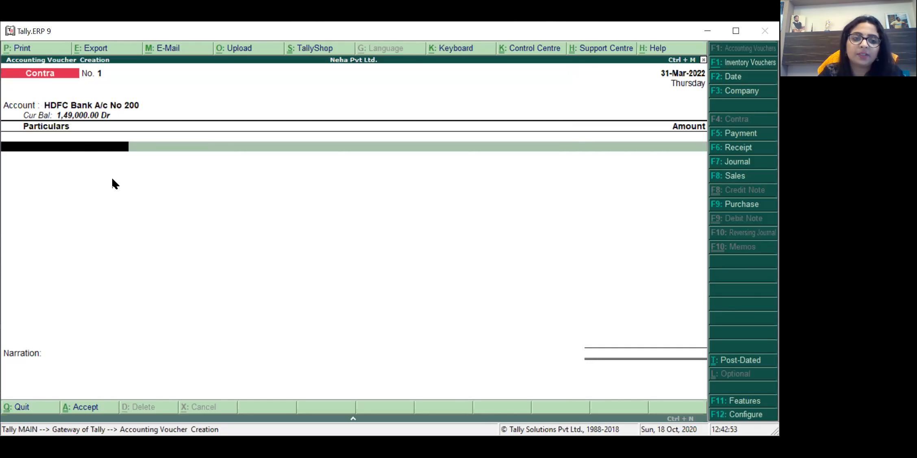
{"action": "type", "text": "CA"}
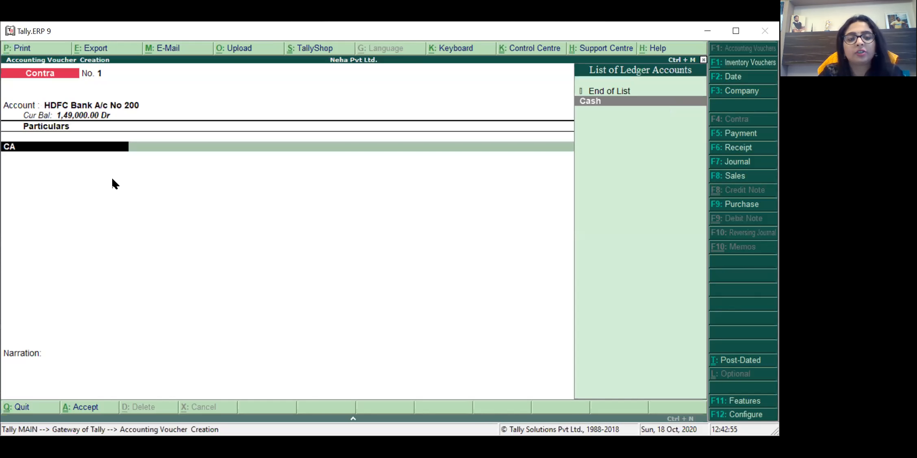
{"action": "key", "text": "Return"}
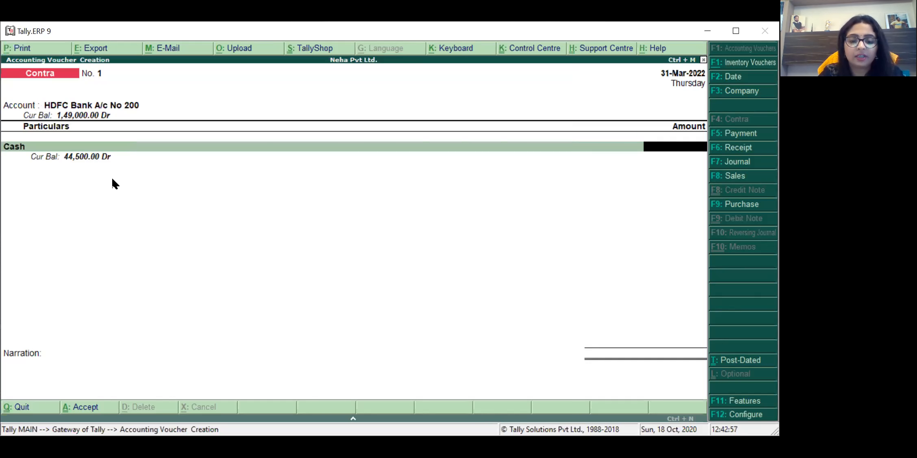
{"action": "type", "text": "3000"}
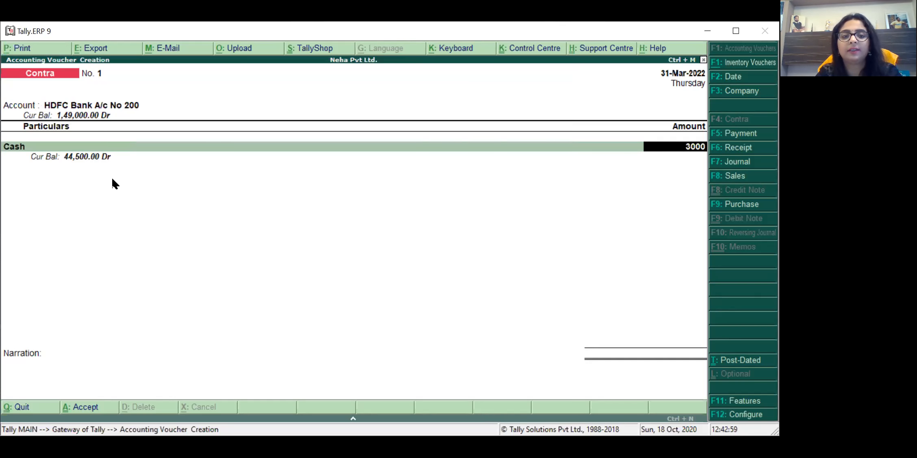
{"action": "key", "text": "Return"}
{"action": "key", "text": "Return"}
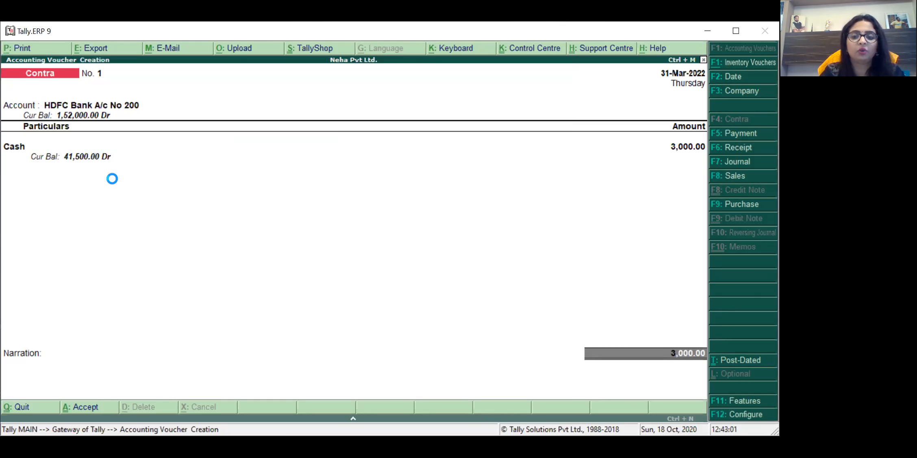
{"action": "key", "text": "Return"}
Step: Record the cash denominations: one 2000 note and two 500 notes
{"action": "key", "text": "Down"}
{"action": "key", "text": "Down"}
{"action": "key", "text": "Up"}
{"action": "key", "text": "Up"}
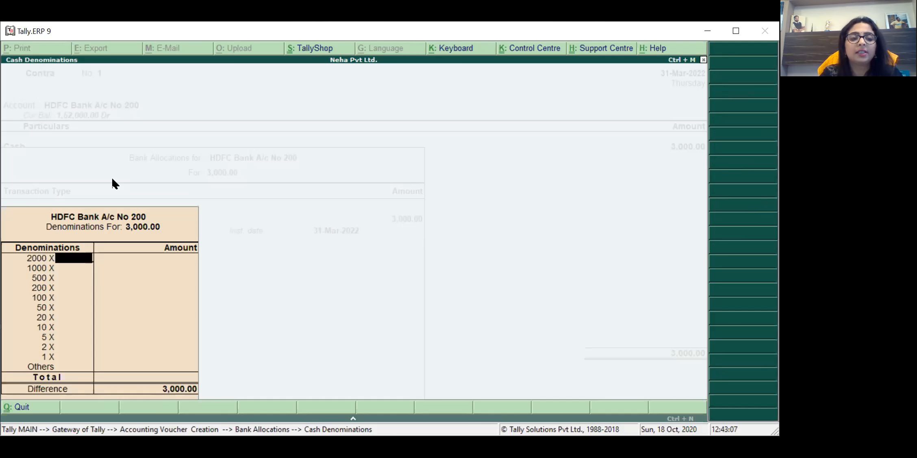
{"action": "type", "text": "1"}
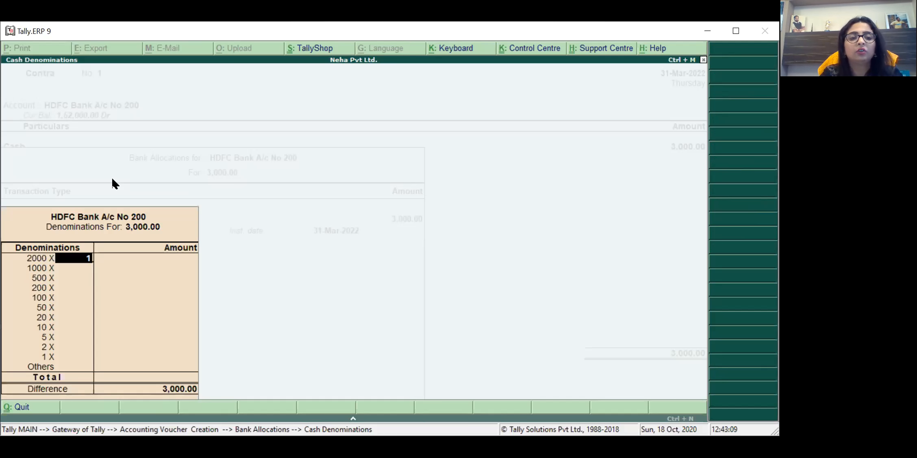
{"action": "key", "text": "Return"}
{"action": "type", "text": "1"}
{"action": "key", "text": "Return"}
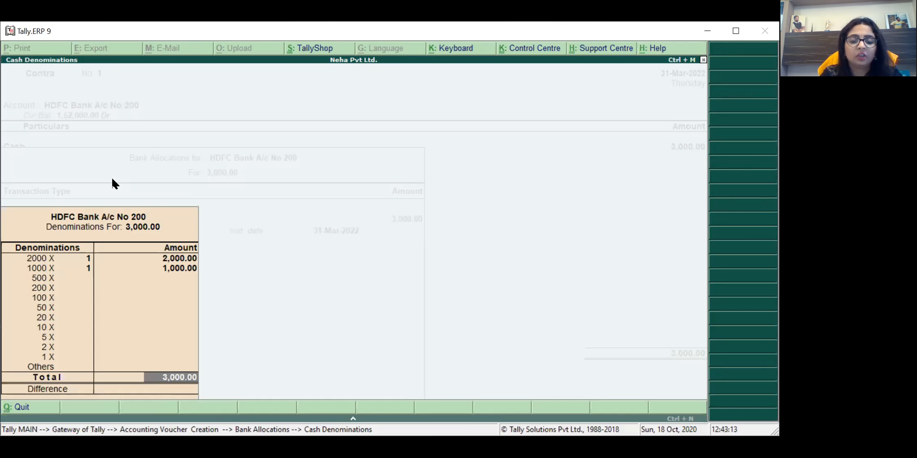
{"action": "key", "text": "BackSpace"}
{"action": "key", "text": "BackSpace"}
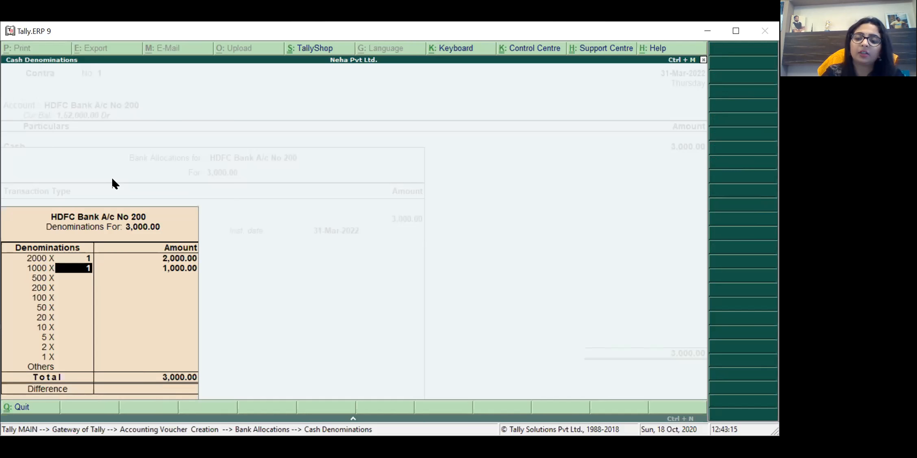
{"action": "key", "text": "Return"}
{"action": "type", "text": "2"}
{"action": "key", "text": "Return"}
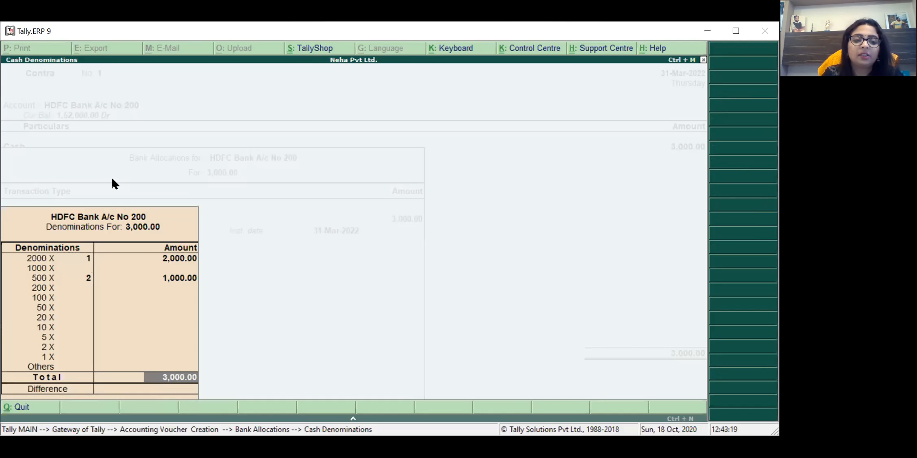
{"action": "key", "text": "Return"}
{"action": "key", "text": "Return"}
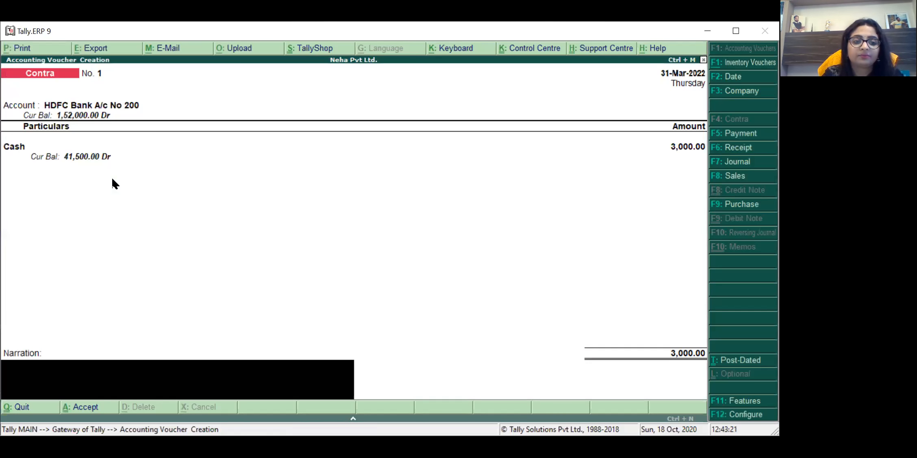
Step: Add the narration 'BEING CASH DEPOSITED IN BANK' and save the voucher
{"action": "type", "text": "BEING D"}
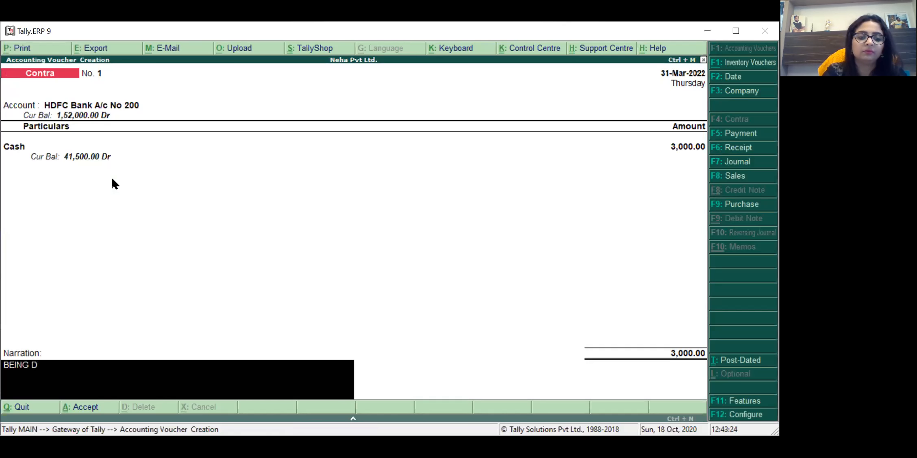
{"action": "key", "text": "BackSpace"}
{"action": "type", "text": "CASH DEPOSI"}
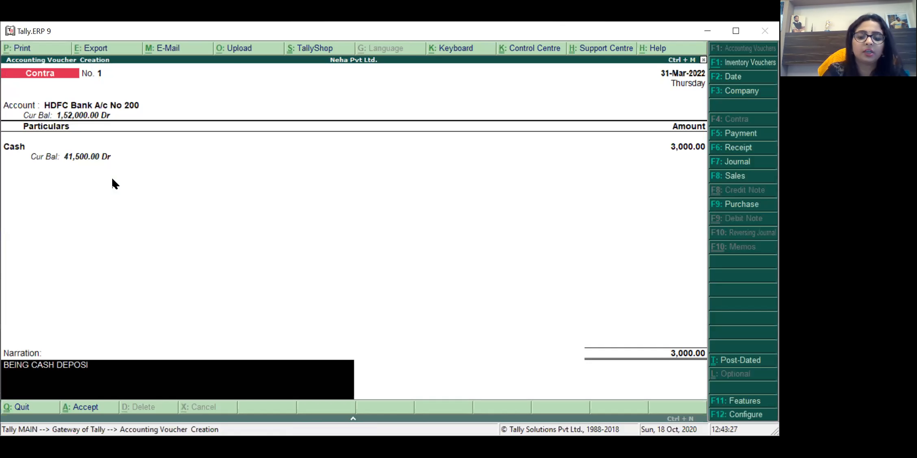
{"action": "type", "text": "TED IN BANK"}
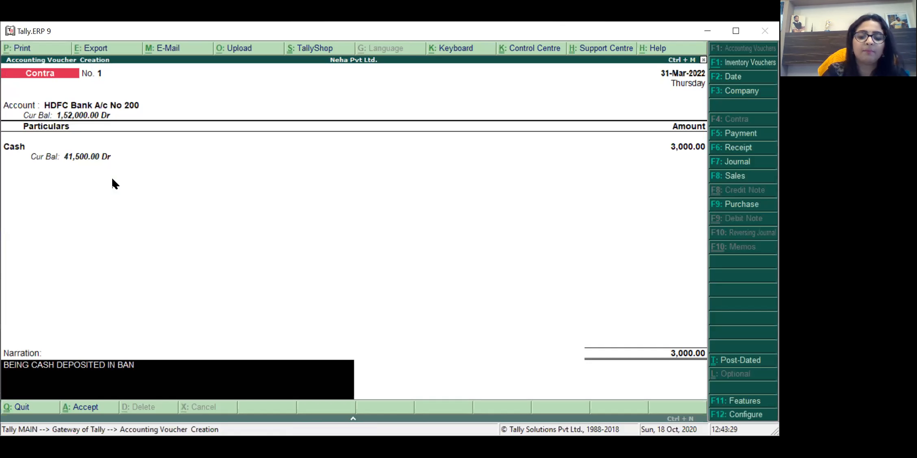
{"action": "key", "text": "Return"}
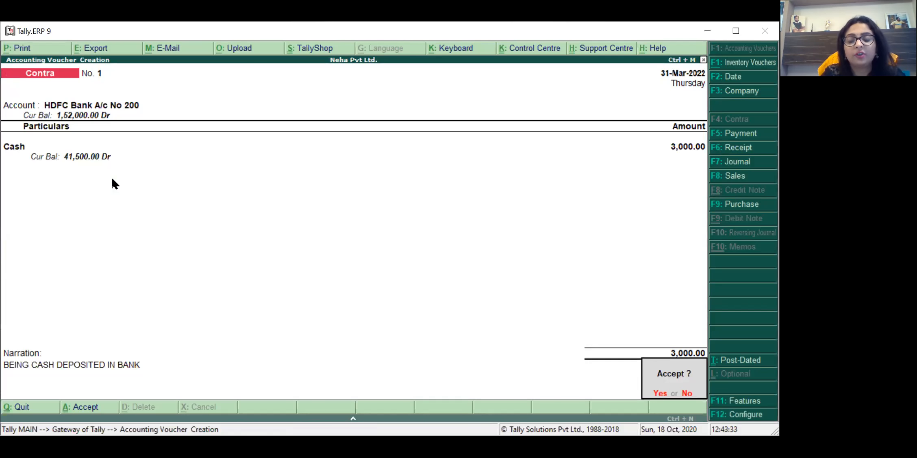
{"action": "key", "text": "y"}
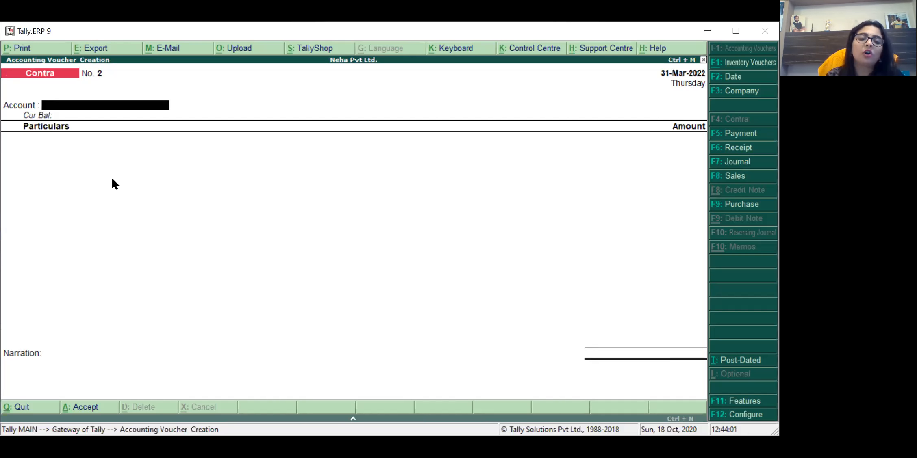
Step: Enter Cash as the account and HDFC Bank A/c No 200 for 2,000, with narration 'BEING CASH WITHDRAWN'
{"action": "type", "text": "ca"}
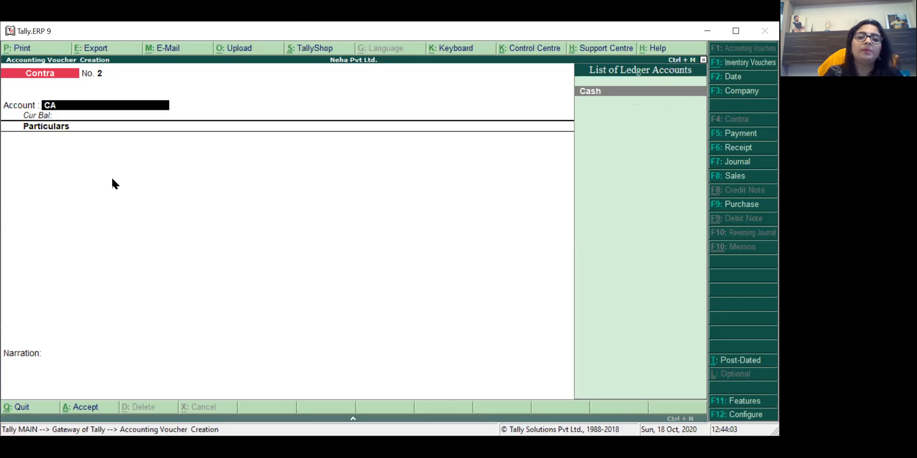
{"action": "key", "text": "Return"}
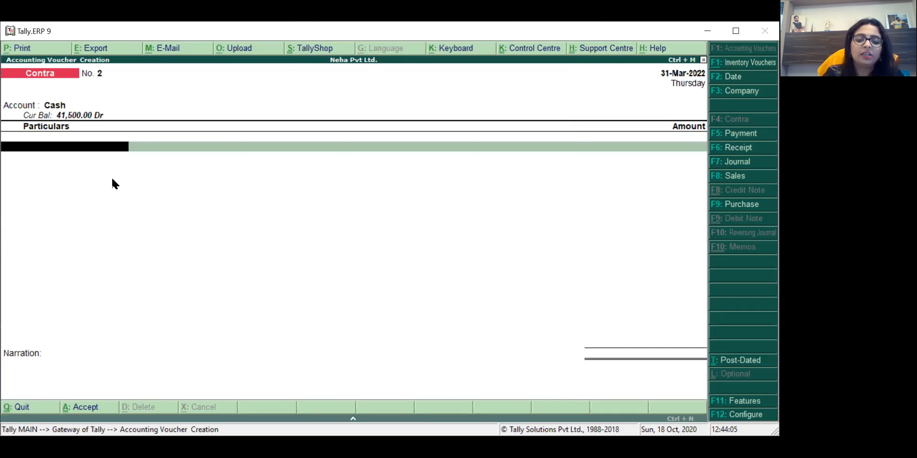
{"action": "type", "text": "HD"}
{"action": "key", "text": "Return"}
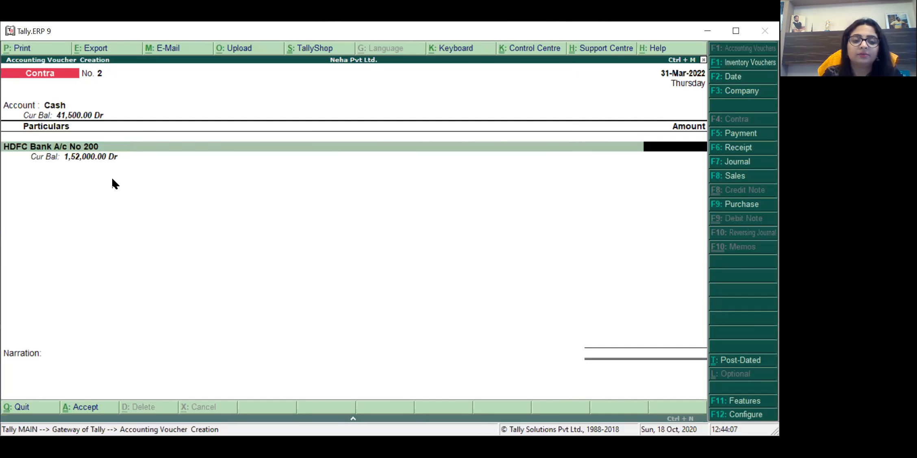
{"action": "type", "text": "2000"}
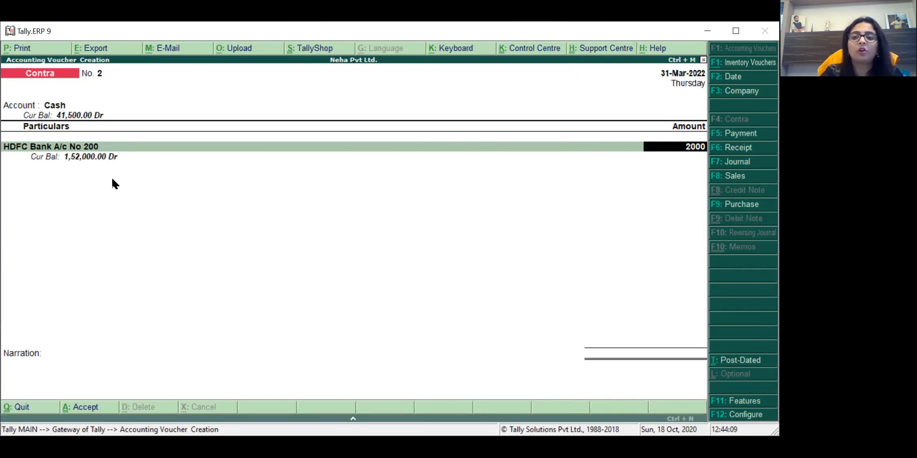
{"action": "key", "text": "Return"}
{"action": "key", "text": "Return"}
{"action": "key", "text": "Return"}
{"action": "key", "text": "Return"}
{"action": "key", "text": "Return"}
{"action": "type", "text": "BEING CASH WITHDRAWN"}
{"action": "key", "text": "Return"}
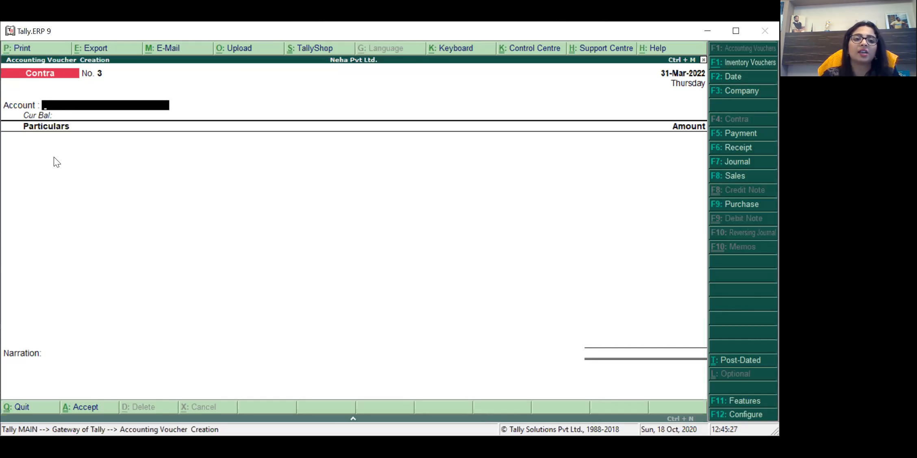
Step: Create the ledger ICICI BANK under Bank Accounts with Alt+C and use it as the account
{"action": "key", "text": "alt+c"}
{"action": "type", "text": "I"}
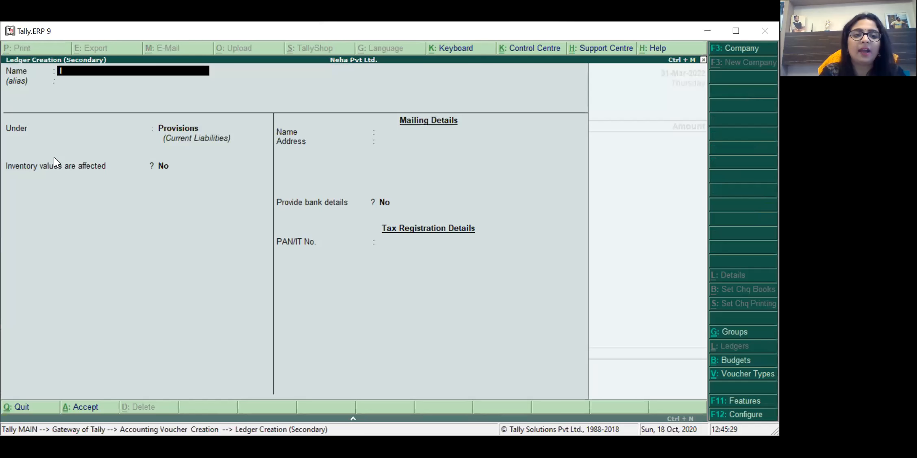
{"action": "type", "text": "CICI BANK"}
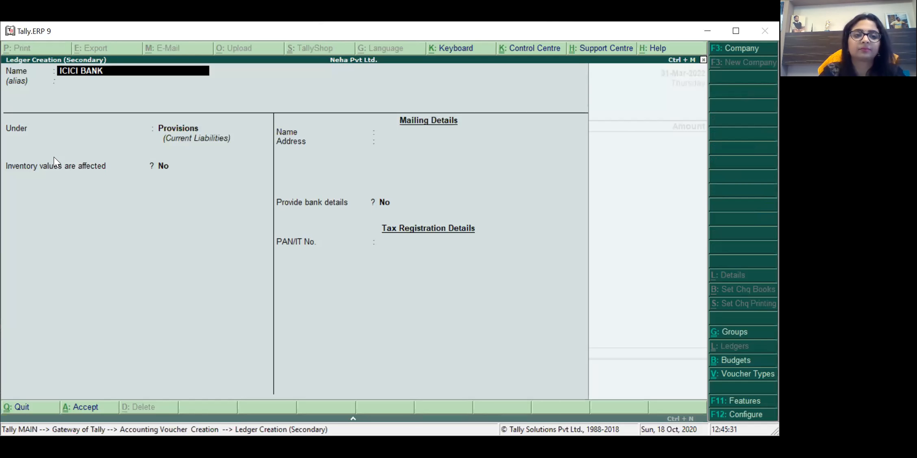
{"action": "key", "text": "Return"}
{"action": "type", "text": "Ba"}
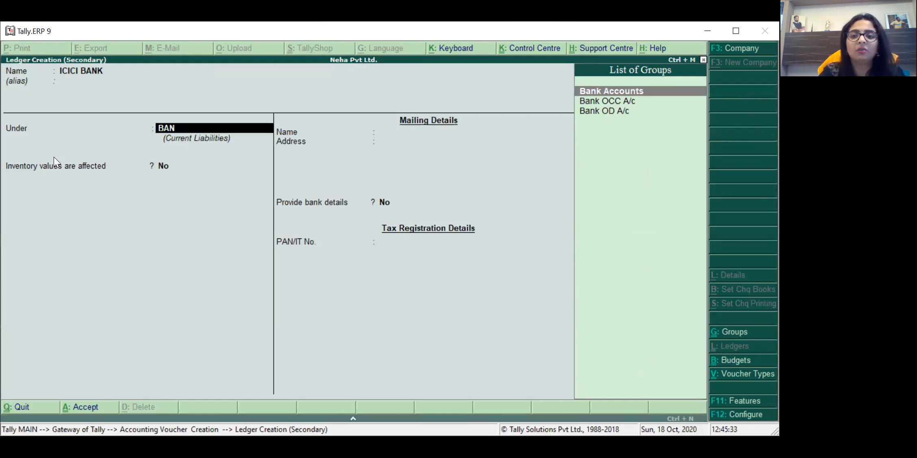
{"action": "key", "text": "Return"}
{"action": "key", "text": "Return"}
{"action": "key", "text": "Return"}
{"action": "key", "text": "Return"}
{"action": "key", "text": "Return"}
{"action": "key", "text": "Return"}
{"action": "key", "text": "Return"}
{"action": "key", "text": "Return"}
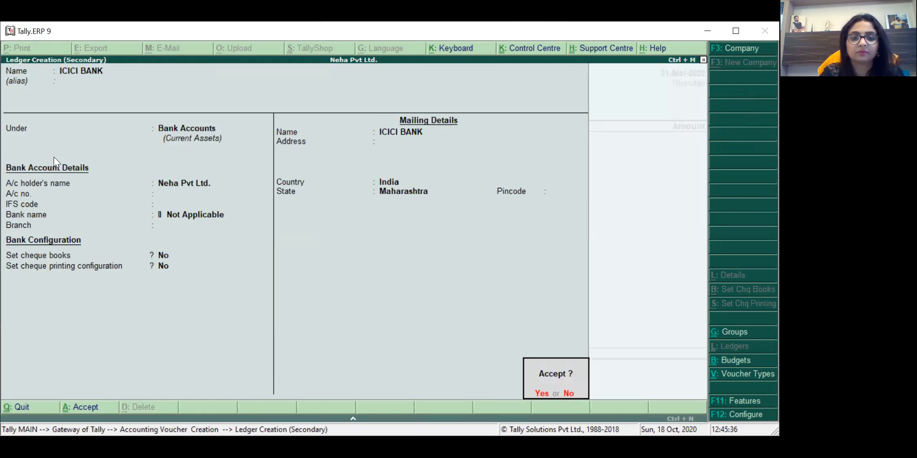
{"action": "key", "text": "Return"}
Step: Enter HDFC Bank A/c No 200 for 3,000, narrate 'BEING TRANSFERED TO ICICI BANK', and save
{"action": "type", "text": "HDF"}
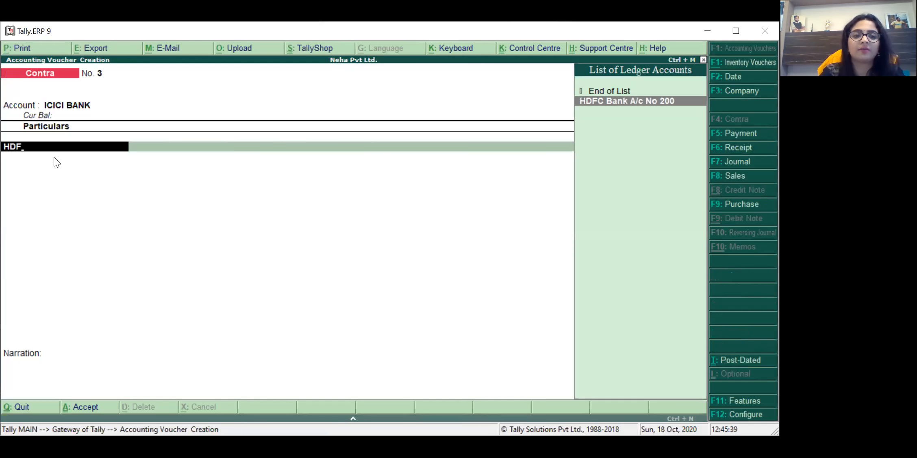
{"action": "key", "text": "Return"}
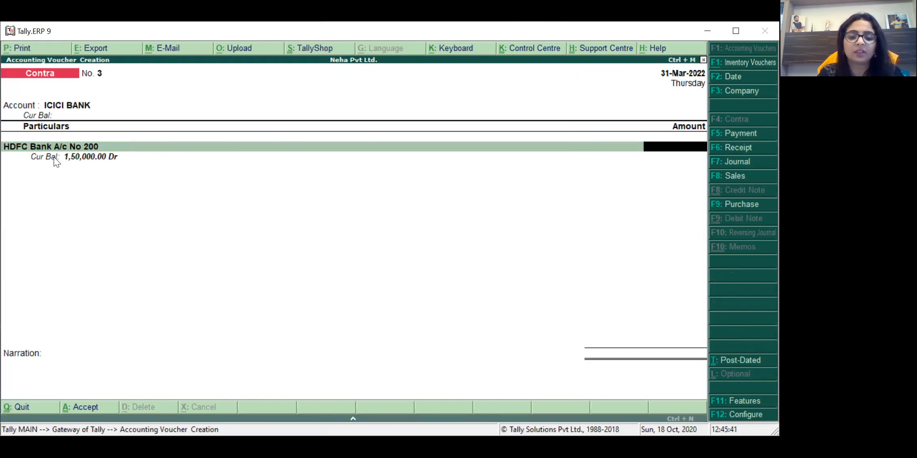
{"action": "type", "text": "3000"}
{"action": "key", "text": "Return"}
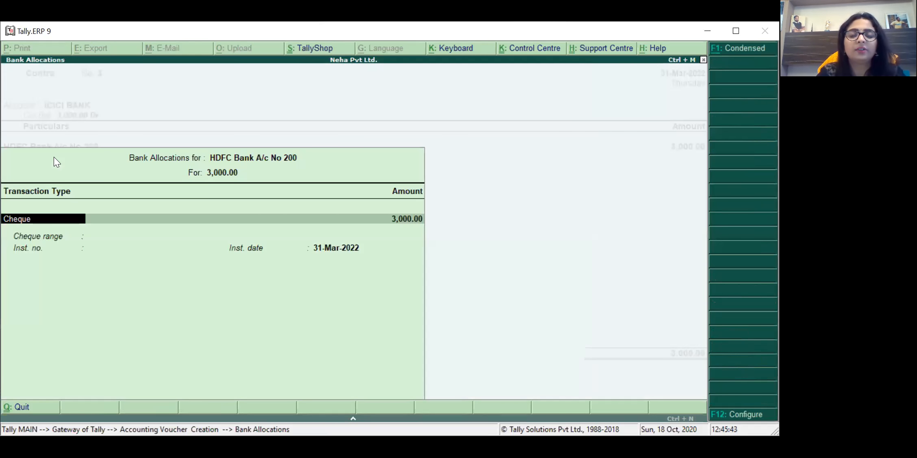
{"action": "key", "text": "Return"}
{"action": "key", "text": "Return"}
{"action": "key", "text": "Return"}
{"action": "key", "text": "Return"}
{"action": "key", "text": "Return"}
{"action": "key", "text": "Return"}
{"action": "key", "text": "Return"}
{"action": "key", "text": "Return"}
{"action": "key", "text": "Return"}
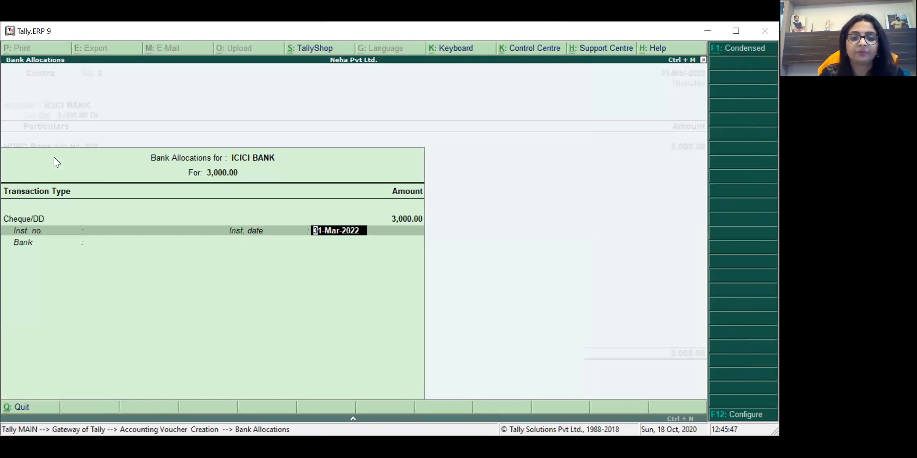
{"action": "type", "text": "BEIN"}
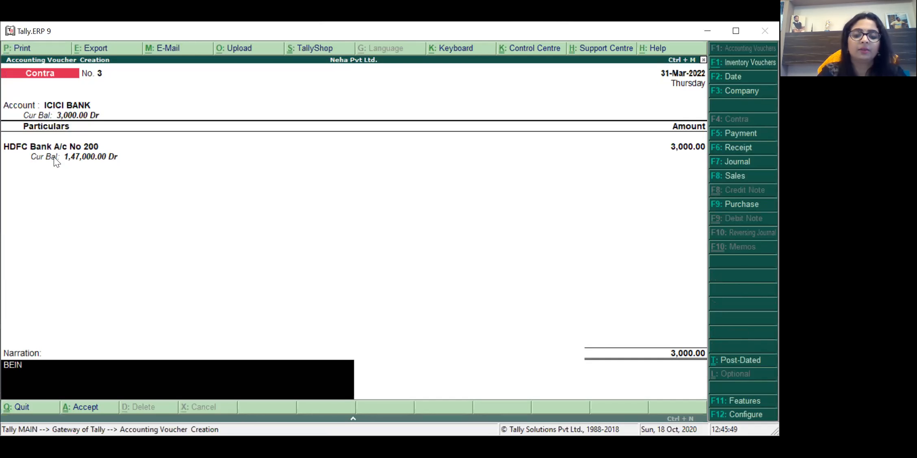
{"action": "type", "text": "G TRA"}
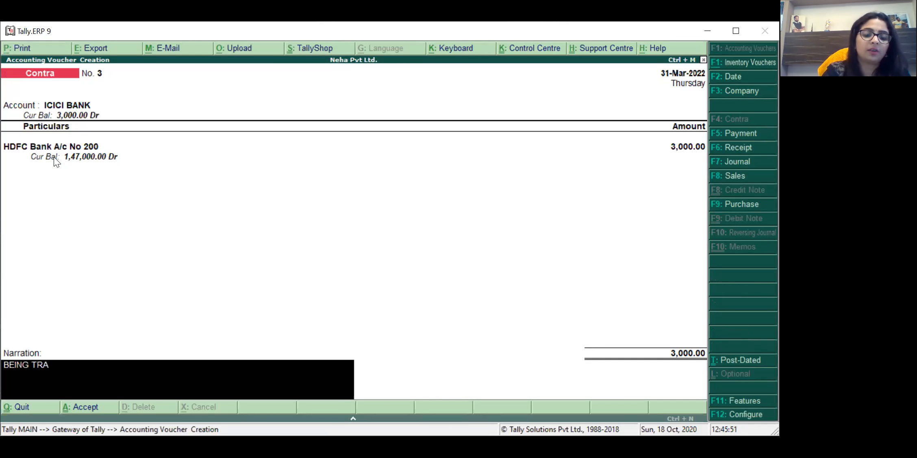
{"action": "type", "text": "NSFERED TO I"}
{"action": "key", "text": "BackSpace"}
{"action": "type", "text": "O"}
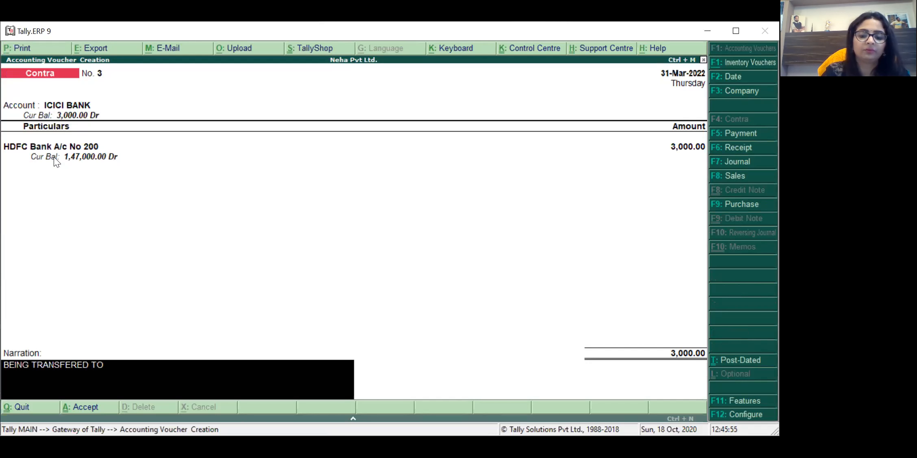
{"action": "type", "text": " ICICI"}
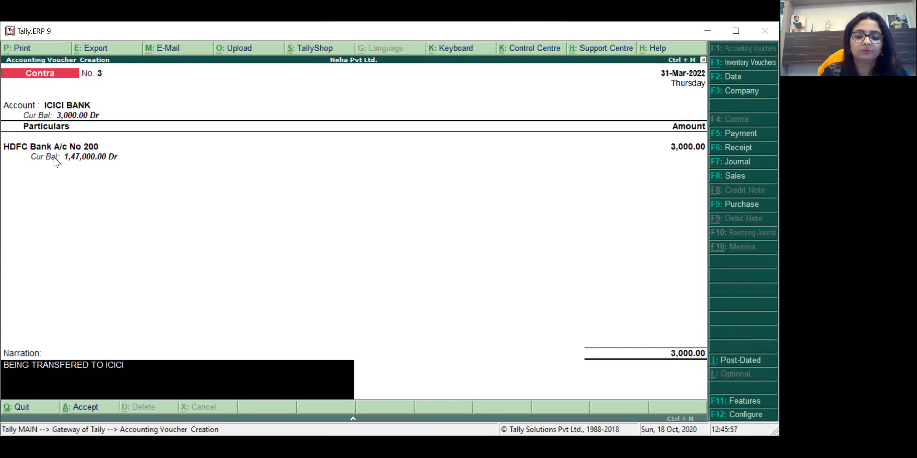
{"action": "type", "text": " BANK"}
{"action": "key", "text": "Return"}
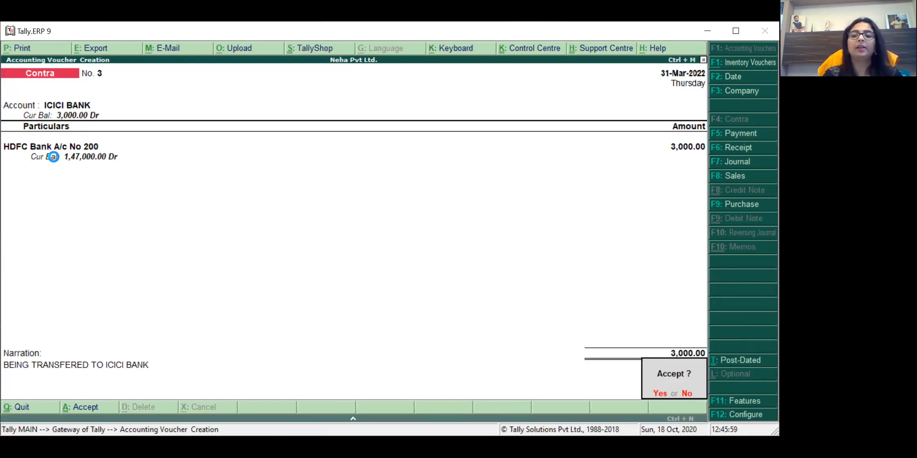
{"action": "key", "text": "Return"}
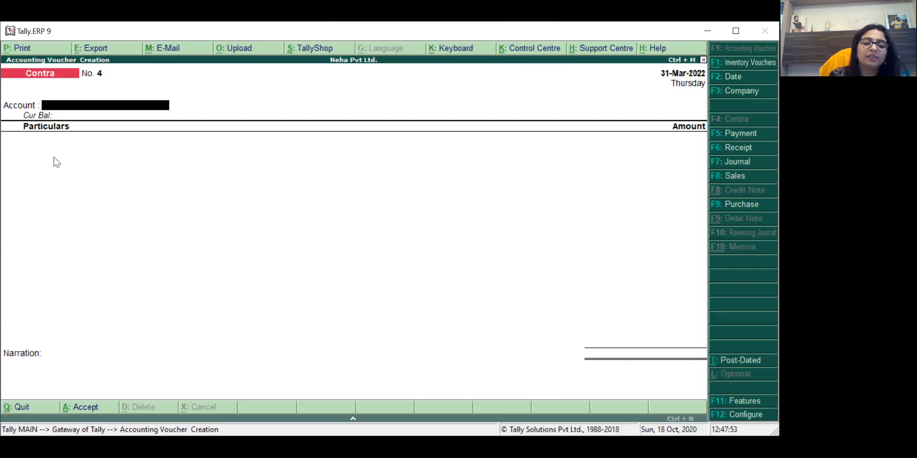
Step: Quit the blank Contra voucher No. 4 and return to Gateway of Tally
{"action": "key", "text": "Escape"}
{"action": "key", "text": "Return"}
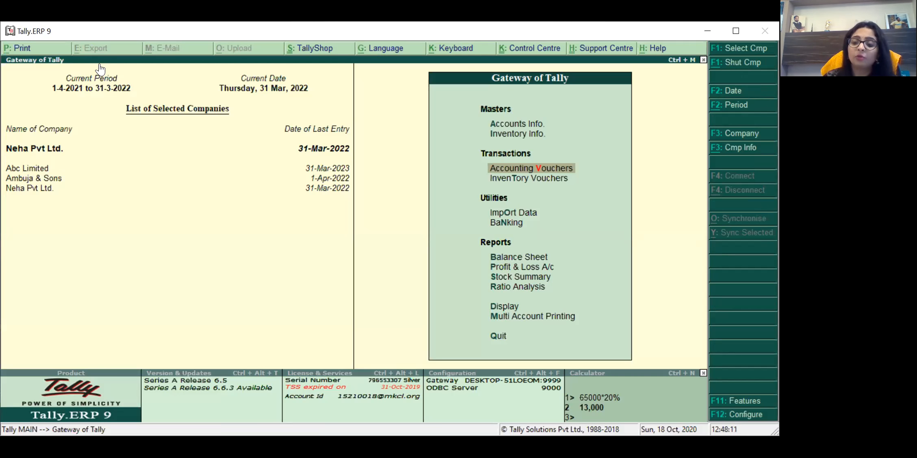
Step: Open the CEMENT PURCHASE ledger for alteration via Accounts Info > Ledgers > Alter
{"action": "key", "text": "Up"}
{"action": "key", "text": "Up"}
{"action": "key", "text": "Return"}
{"action": "key", "text": "Down"}
{"action": "key", "text": "Return"}
{"action": "key", "text": "Down"}
{"action": "key", "text": "Down"}
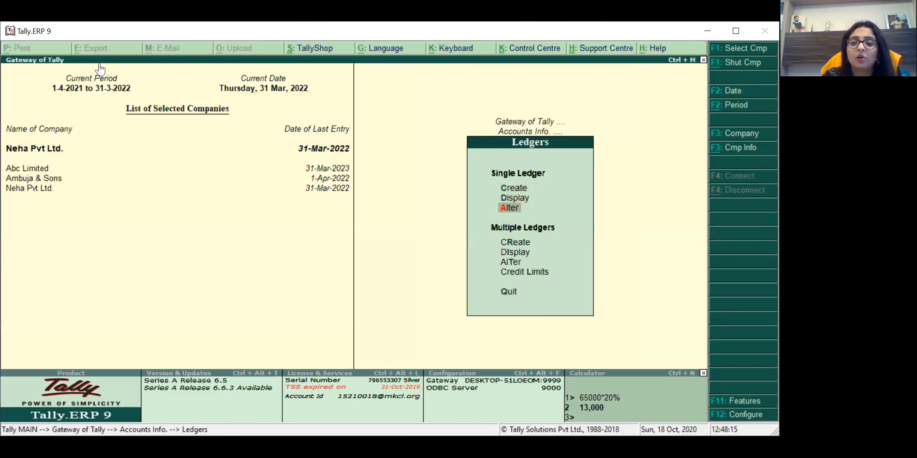
{"action": "key", "text": "Return"}
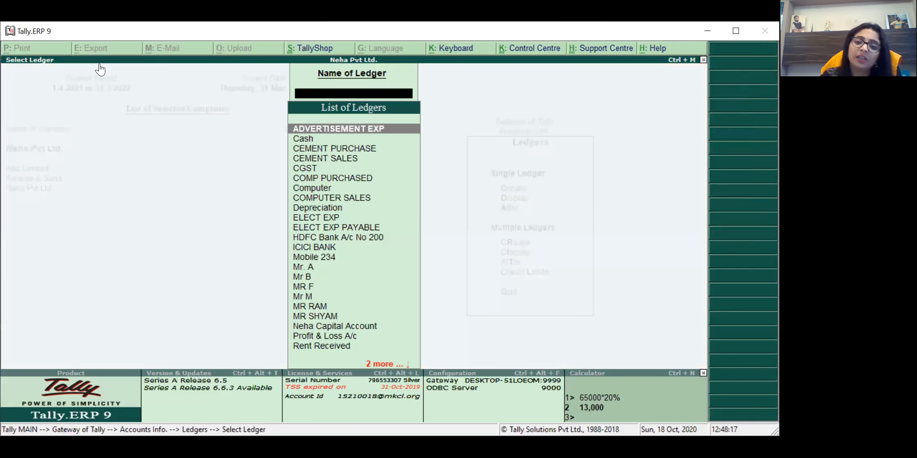
{"action": "key", "text": "Down"}
{"action": "key", "text": "Down"}
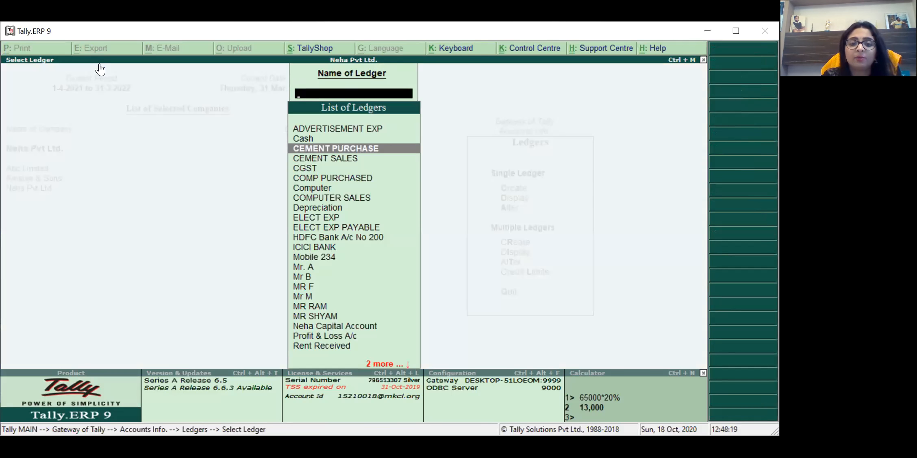
{"action": "key", "text": "Return"}
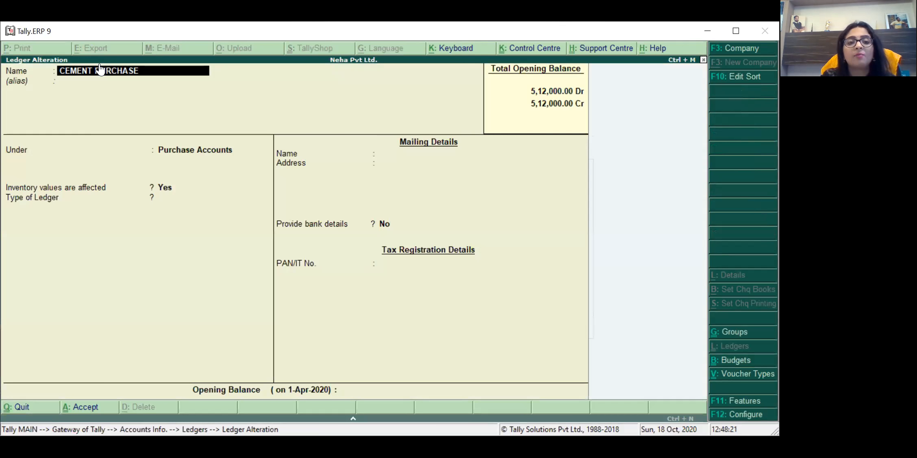
Step: Rename the ledger to CEMENT, save it, and return to Gateway of Tally
{"action": "key", "text": "BackSpace"}
{"action": "key", "text": "BackSpace"}
{"action": "key", "text": "BackSpace"}
{"action": "key", "text": "BackSpace"}
{"action": "key", "text": "BackSpace"}
{"action": "key", "text": "BackSpace"}
{"action": "key", "text": "BackSpace"}
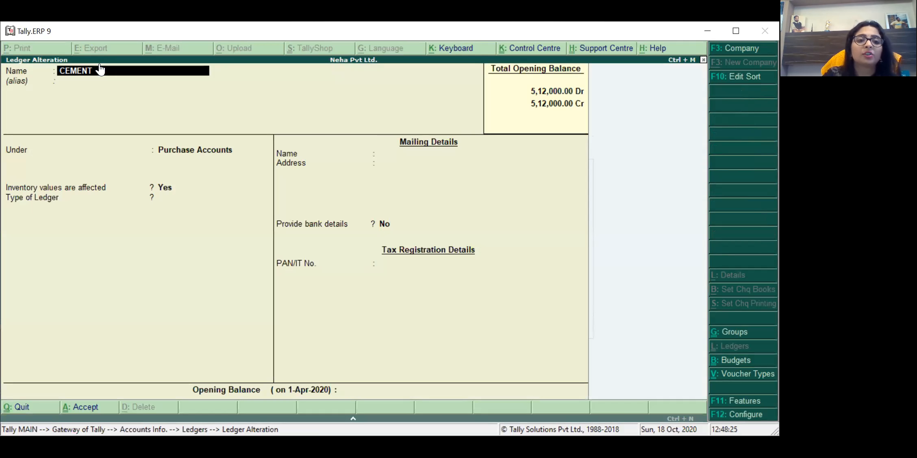
{"action": "key", "text": "Return"}
{"action": "key", "text": "Return"}
{"action": "key", "text": "Return"}
{"action": "key", "text": "Return"}
{"action": "key", "text": "Return"}
{"action": "key", "text": "Return"}
{"action": "key", "text": "Return"}
{"action": "key", "text": "Return"}
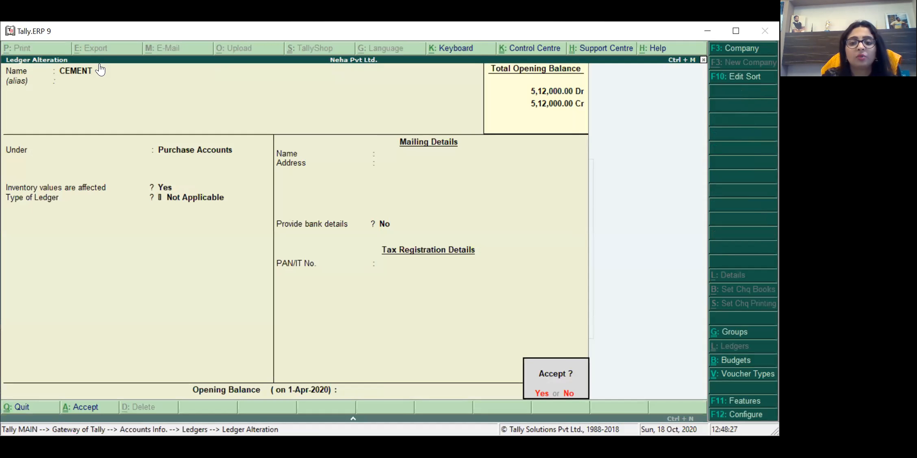
{"action": "key", "text": "Return"}
{"action": "key", "text": "Down"}
{"action": "key", "text": "Down"}
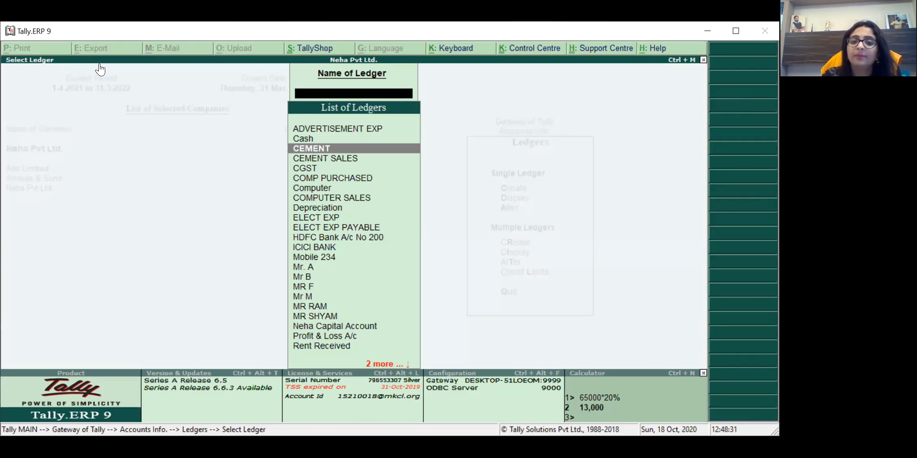
{"action": "key", "text": "Escape"}
{"action": "key", "text": "Escape"}
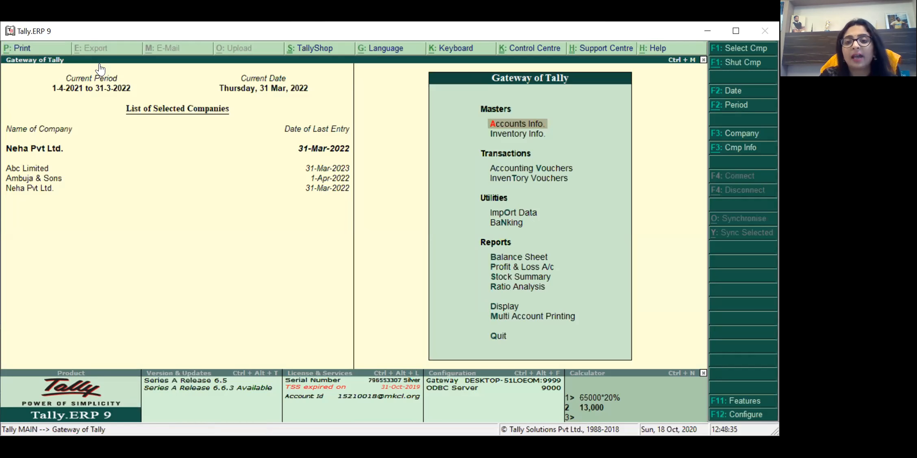
{"action": "key", "text": "Return"}
{"action": "key", "text": "Down"}
{"action": "key", "text": "Return"}
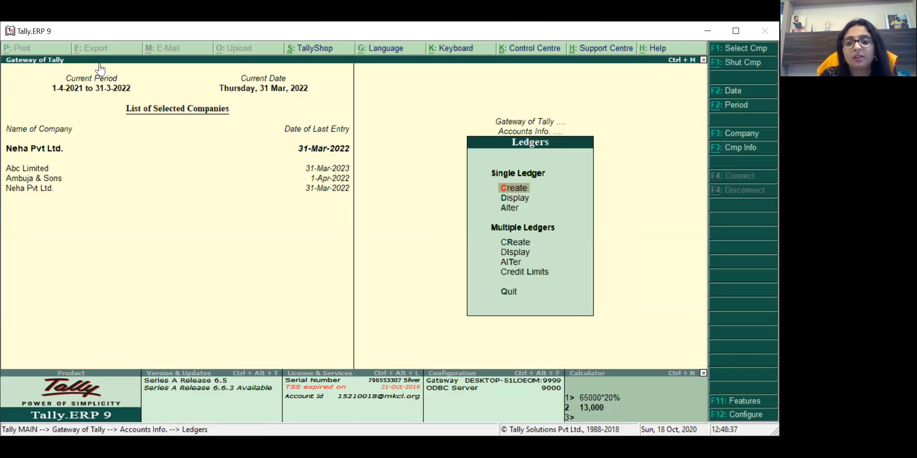
{"action": "key", "text": "Down"}
{"action": "key", "text": "Down"}
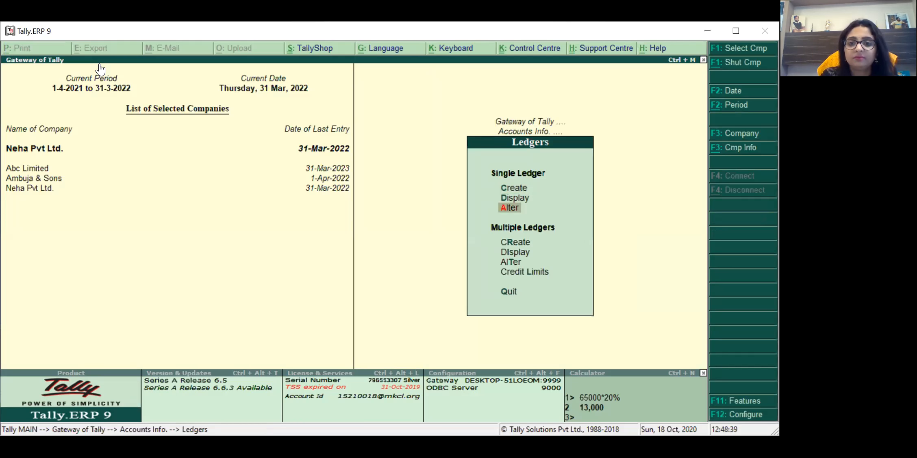
{"action": "key", "text": "Escape"}
{"action": "key", "text": "Escape"}
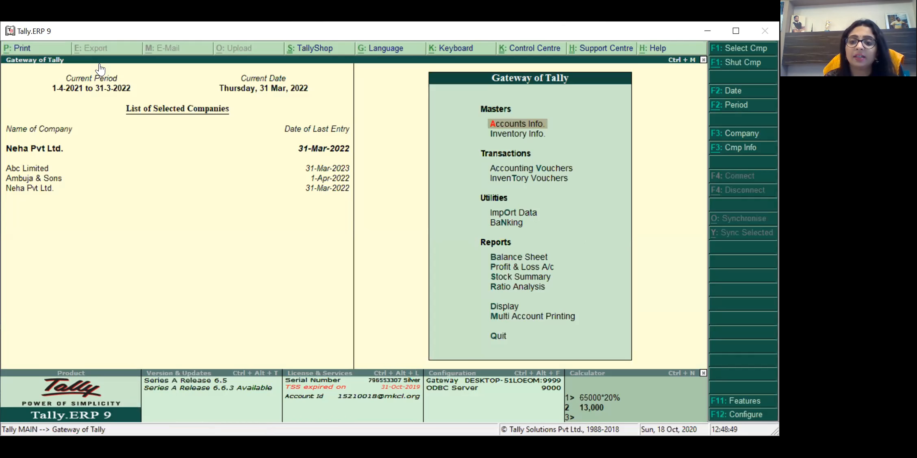
{"action": "key", "text": "Down"}
{"action": "key", "text": "Down"}
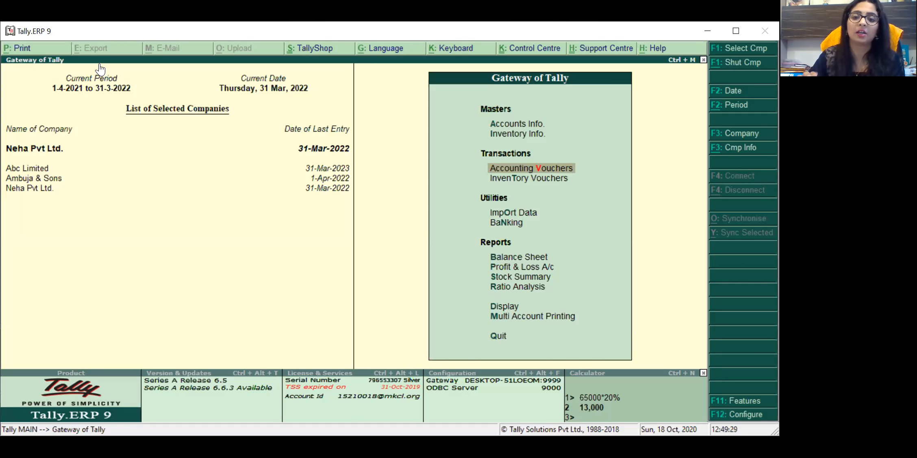
{"action": "key", "text": "Down"}
{"action": "key", "text": "Down"}
{"action": "key", "text": "Down"}
{"action": "key", "text": "Down"}
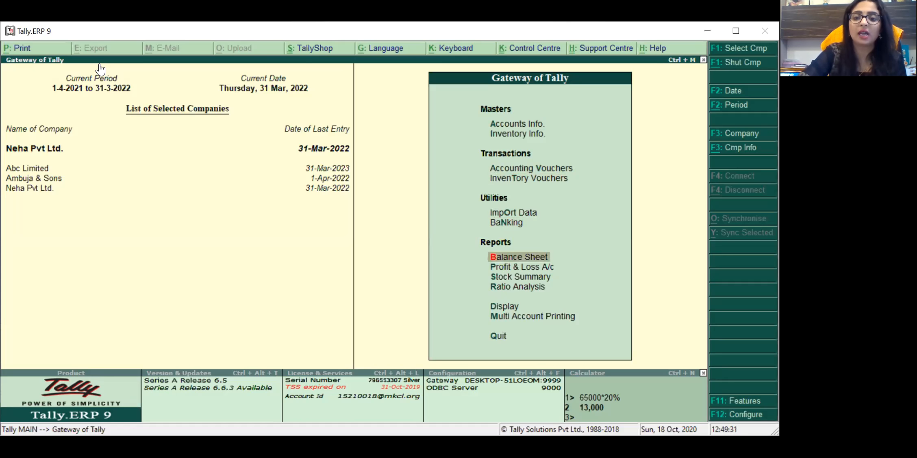
Step: Open the Balance Sheet as at 31-Mar-2022 and switch it to Detailed view with Alt+F1
{"action": "key", "text": "Return"}
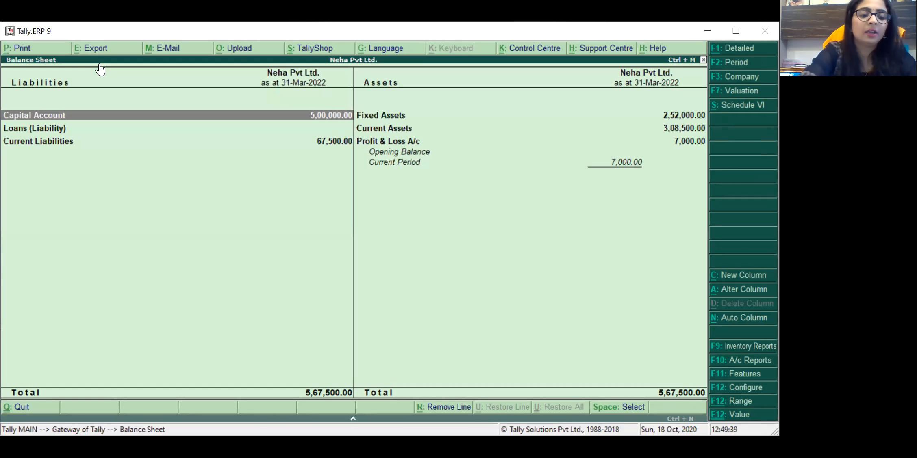
{"action": "key", "text": "alt+F1"}
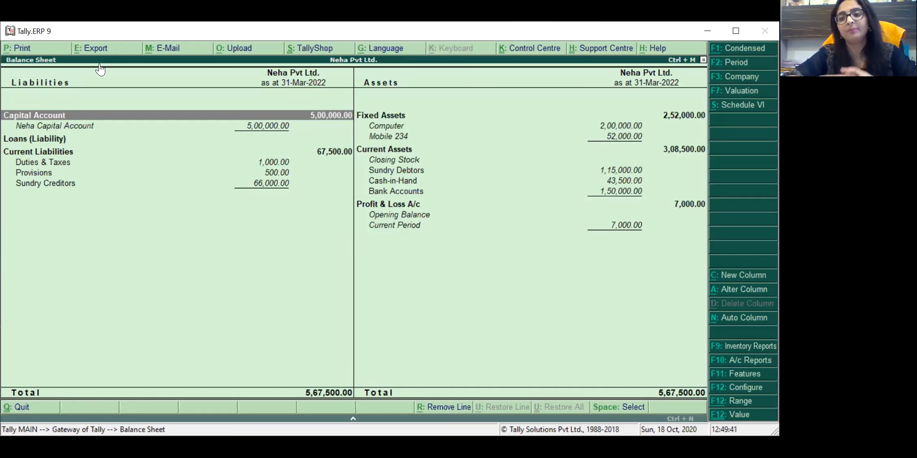